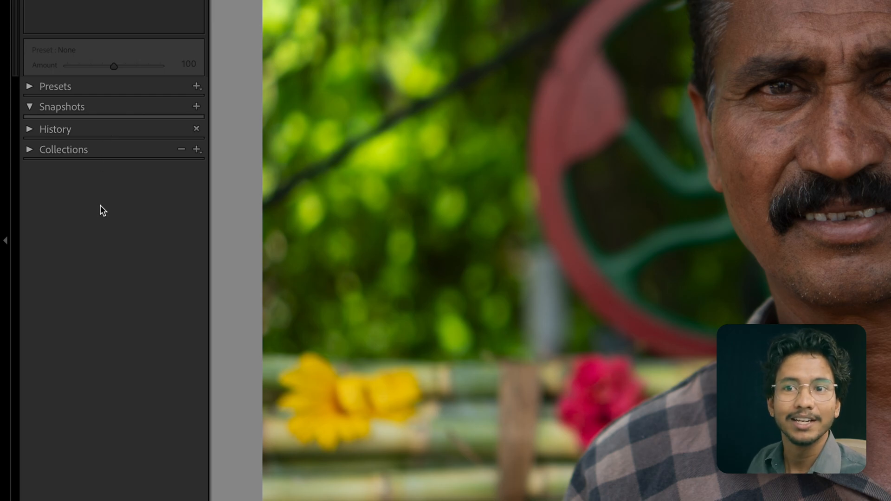
Open the Presets panel and browse the user presets and built-in groups, expanding and collapsing Adaptive: Portrait.
left_click(30, 86)
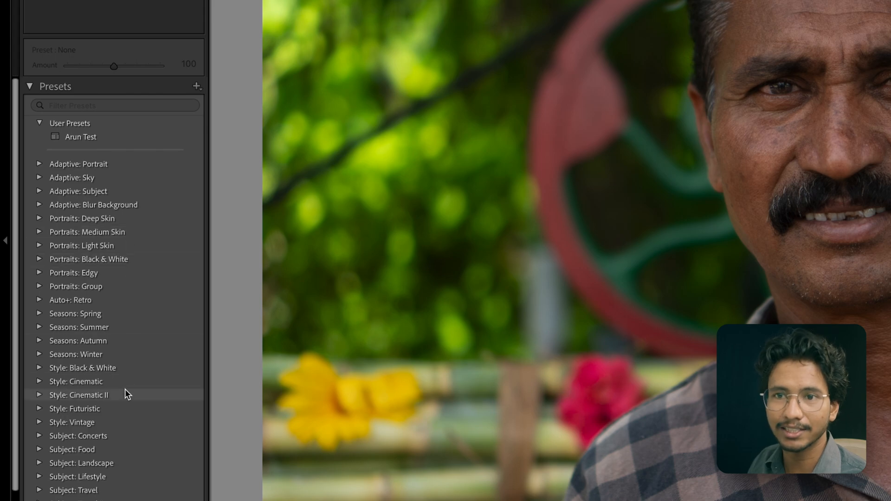
scroll(125, 390, "down", 2)
scroll(124, 392, "up", 2)
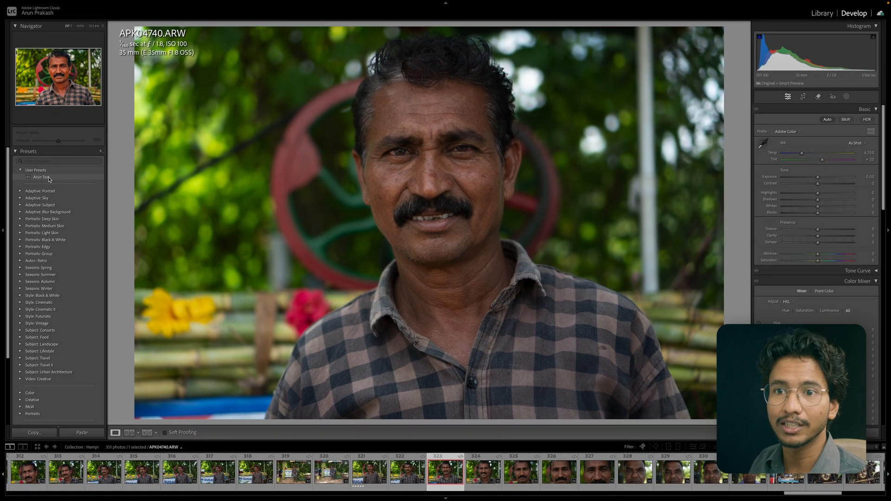
left_click(42, 178)
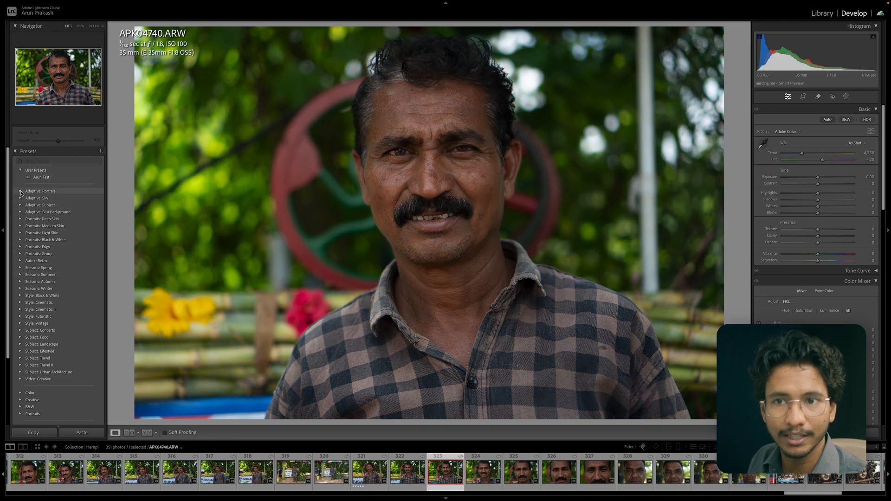
left_click(47, 191)
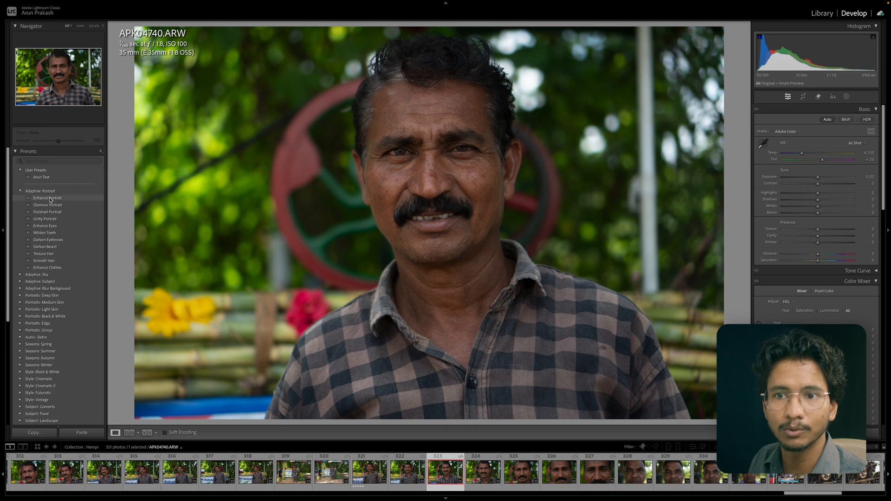
left_click(64, 191)
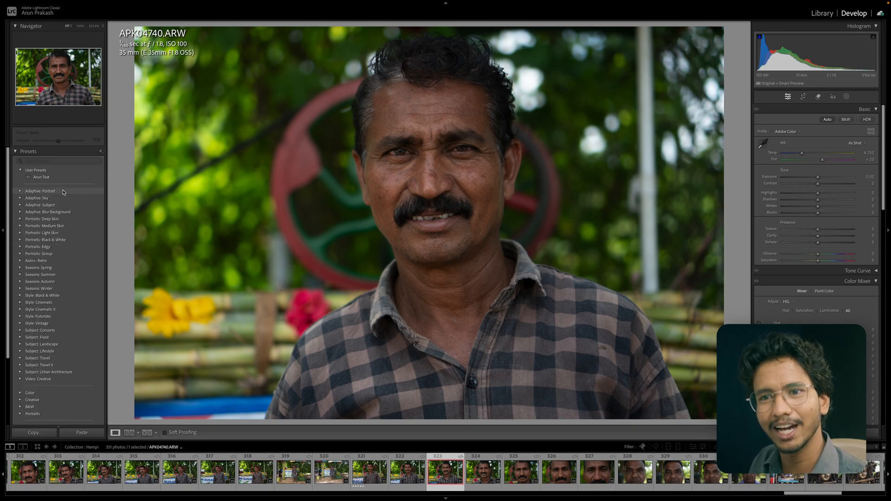
Expand the Defaults preset group to view its presets, then collapse it.
scroll(65, 260, "down", 5)
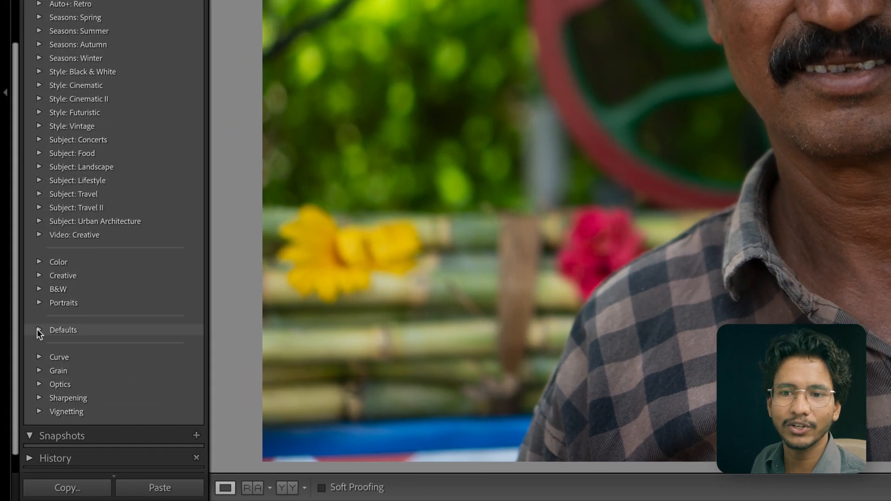
left_click(20, 352)
scroll(108, 344, "down", 5)
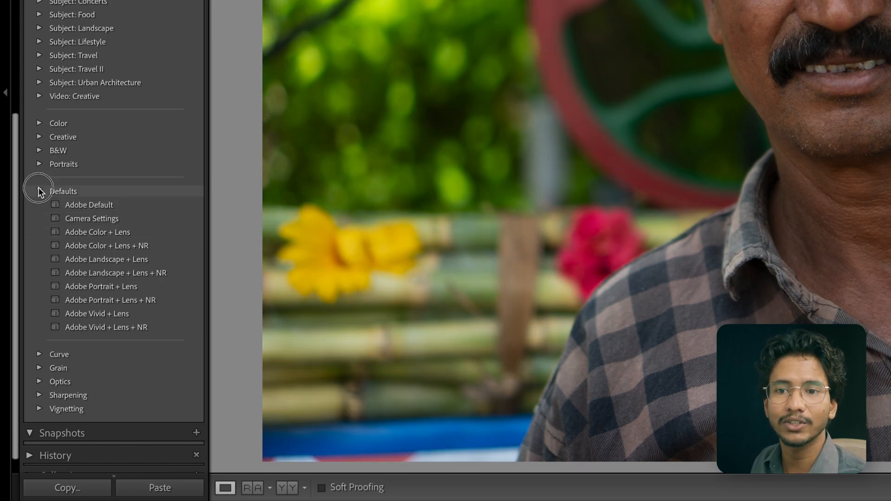
left_click(39, 189)
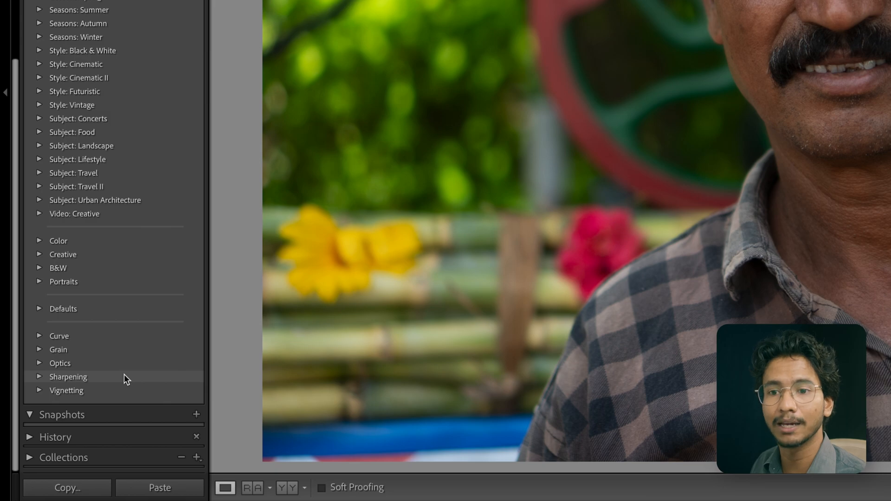
scroll(124, 376, "up", 4)
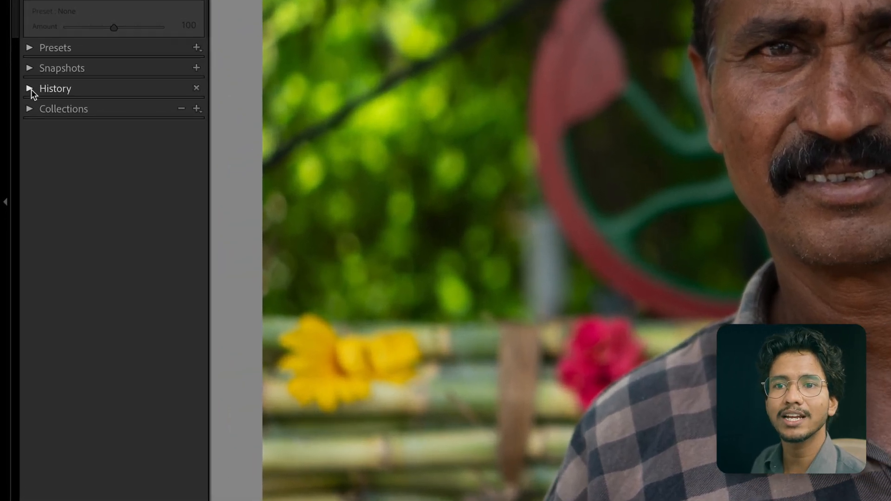
Open the History panel and scroll through its list of recorded edits, then expand the Collections panel.
left_click(30, 88)
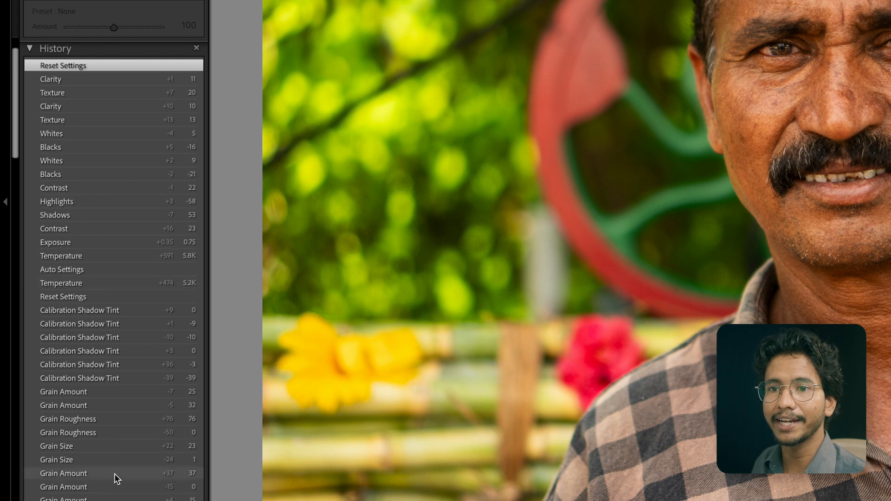
scroll(111, 264, "down", 2)
left_click(110, 263)
scroll(110, 263, "down", 1)
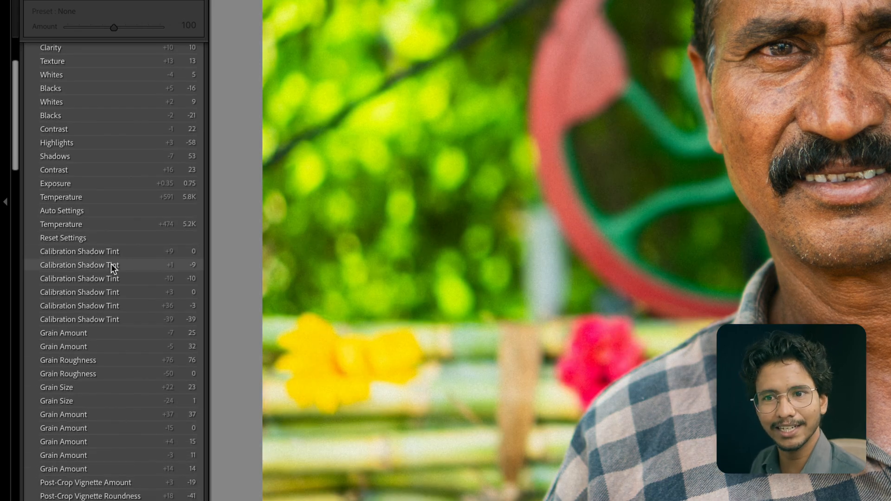
scroll(111, 264, "up", 5)
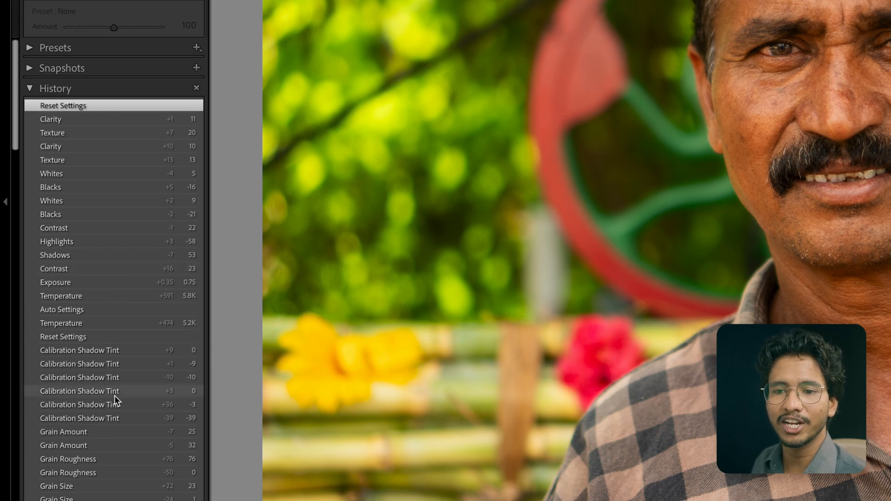
scroll(111, 473, "down", 3)
scroll(124, 463, "down", 15)
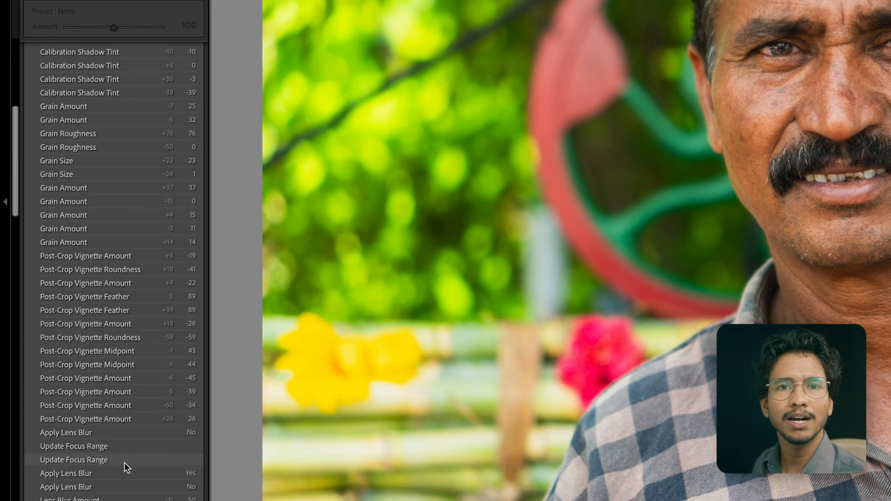
scroll(124, 463, "up", 10)
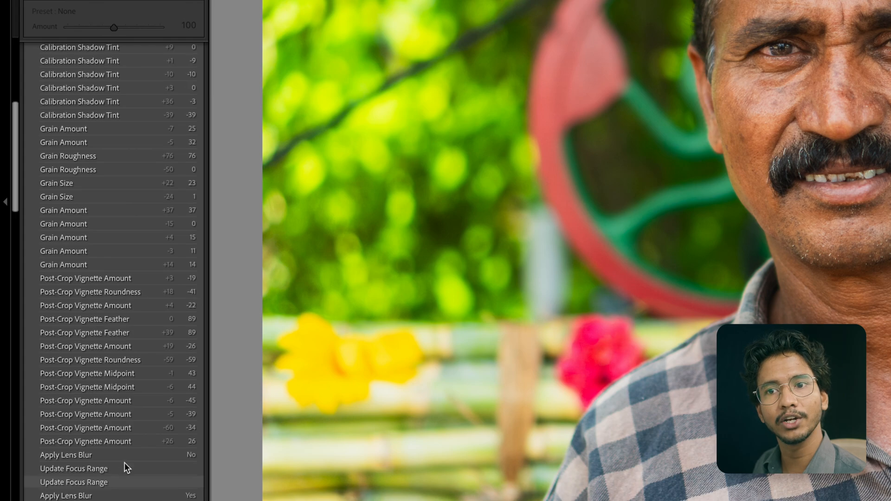
scroll(111, 292, "up", 4)
scroll(111, 293, "up", 4)
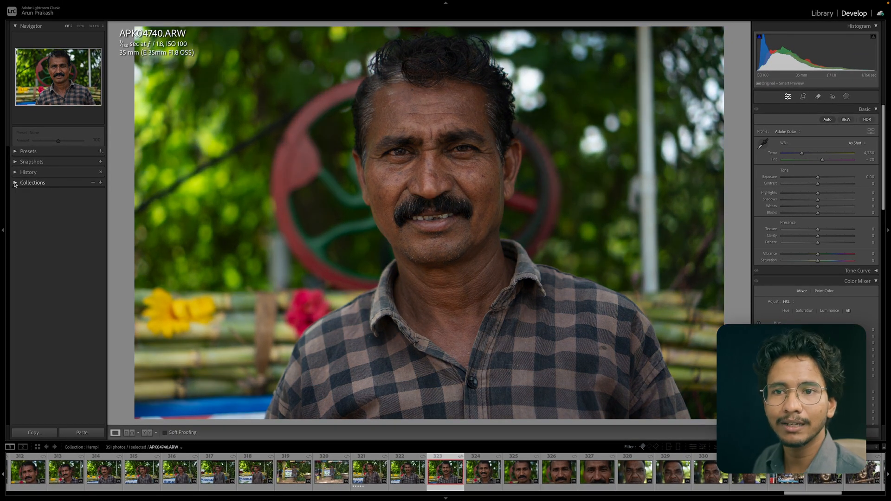
left_click(15, 182)
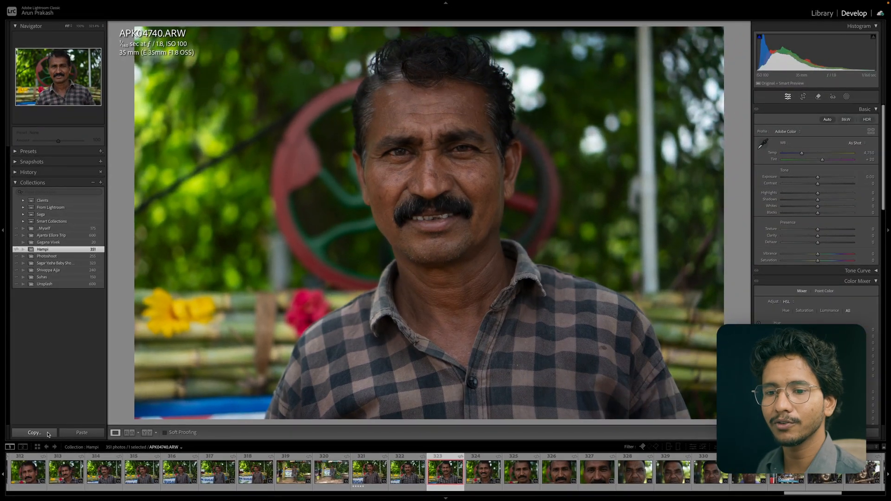
Open the Copy Settings dialog to review the copyable settings, then cancel it.
left_click(48, 434)
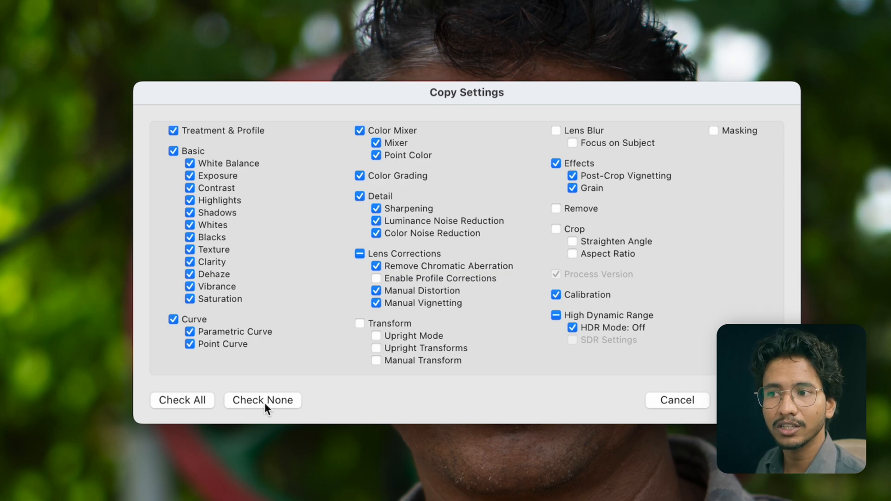
left_click(696, 400)
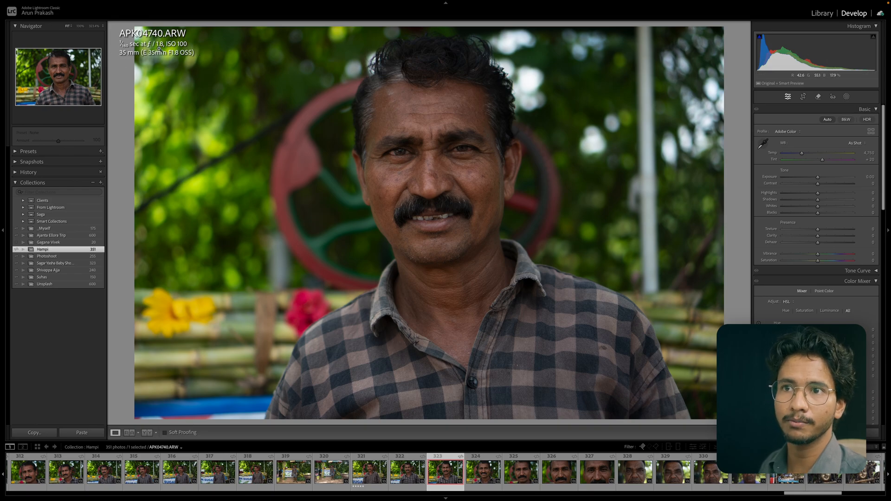
Cycle the photo info overlay through its display modes.
key("i")
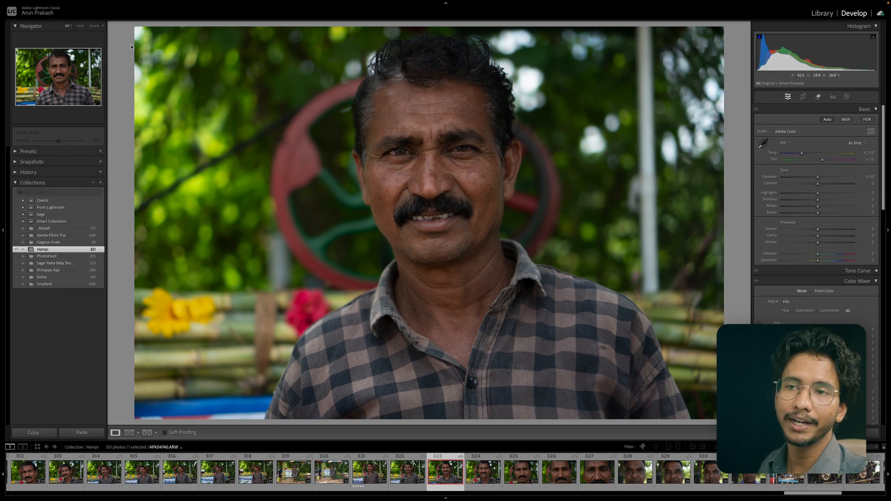
key("i")
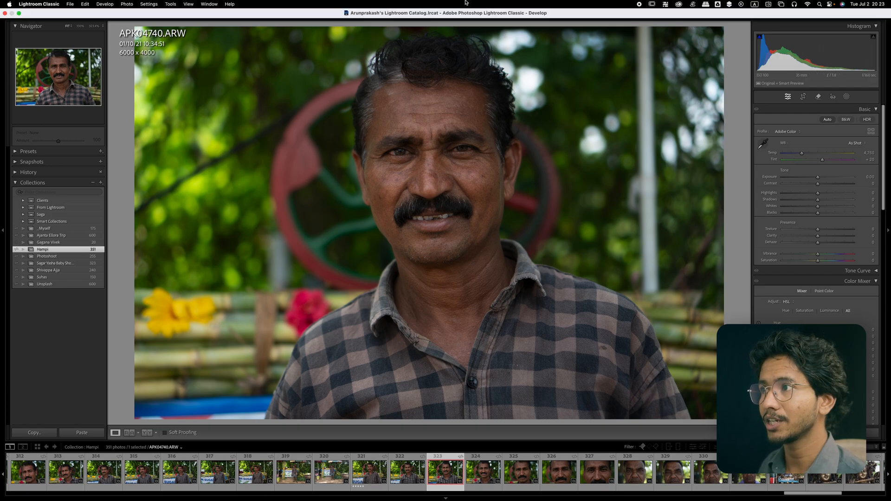
key("i")
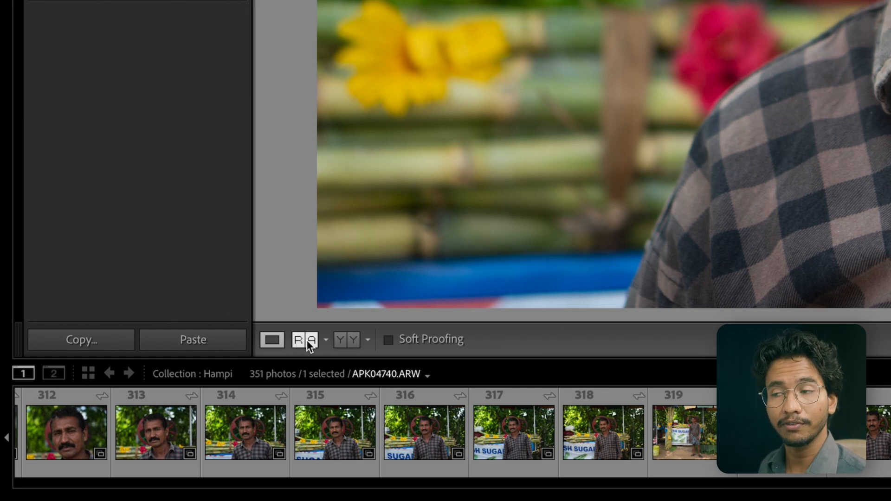
Switch to Reference View and set photo 291 (APK04134.ARW) from the filmstrip as the reference photo.
left_click(307, 340)
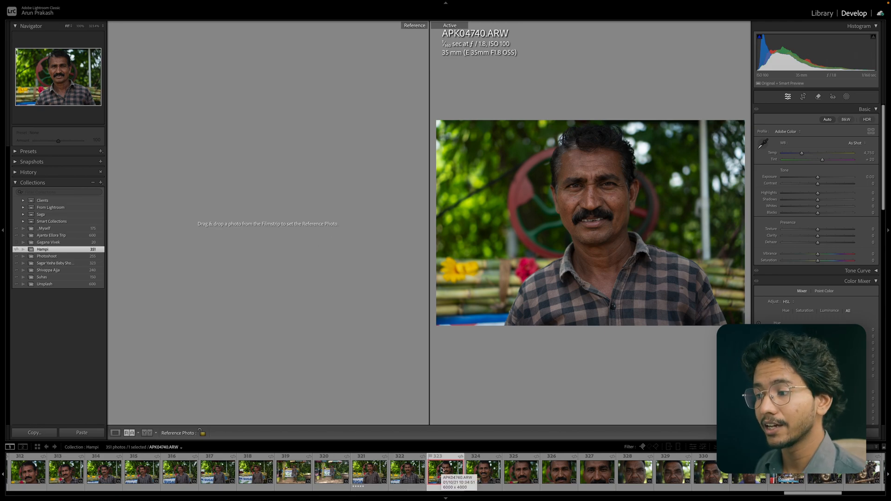
scroll(520, 474, "left", 8)
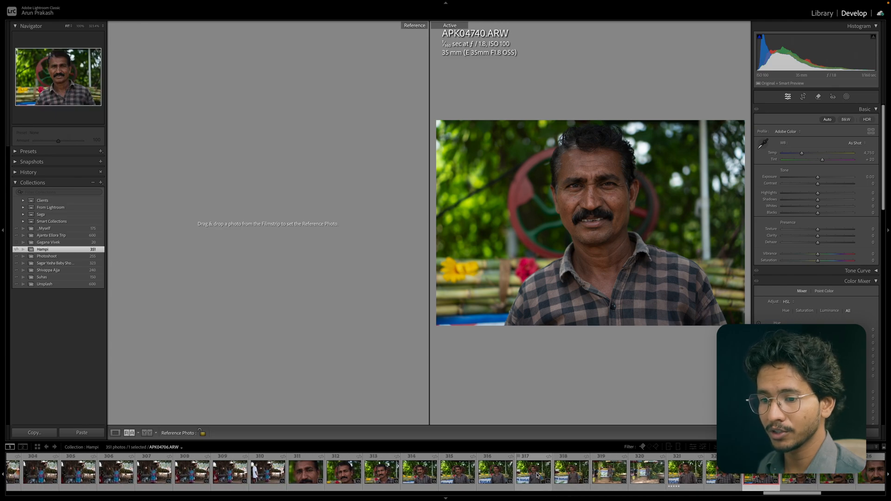
scroll(537, 474, "left", 10)
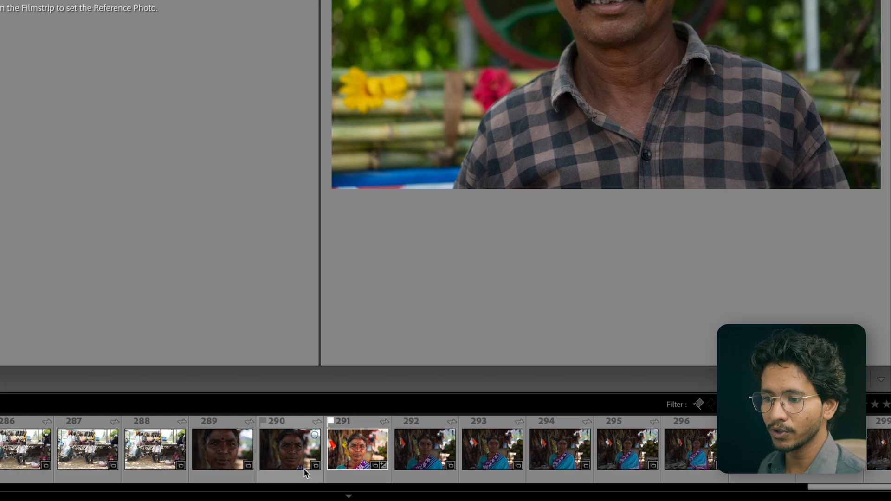
right_click(357, 440)
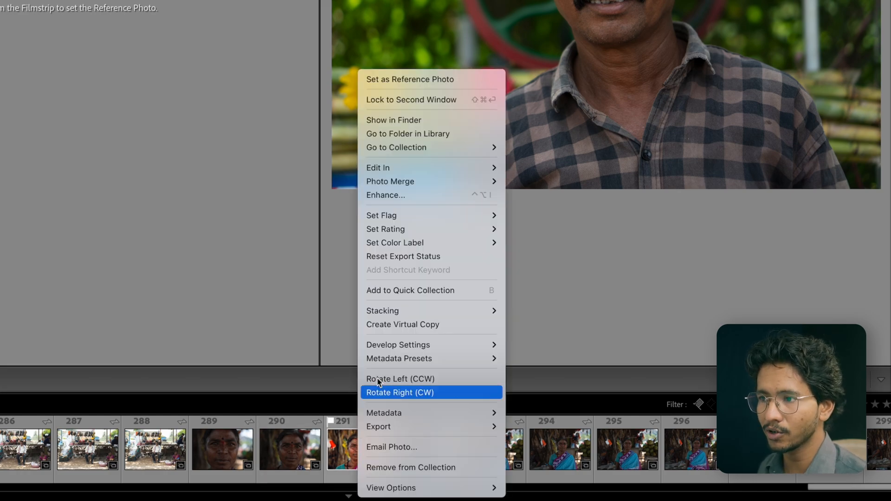
left_click(420, 81)
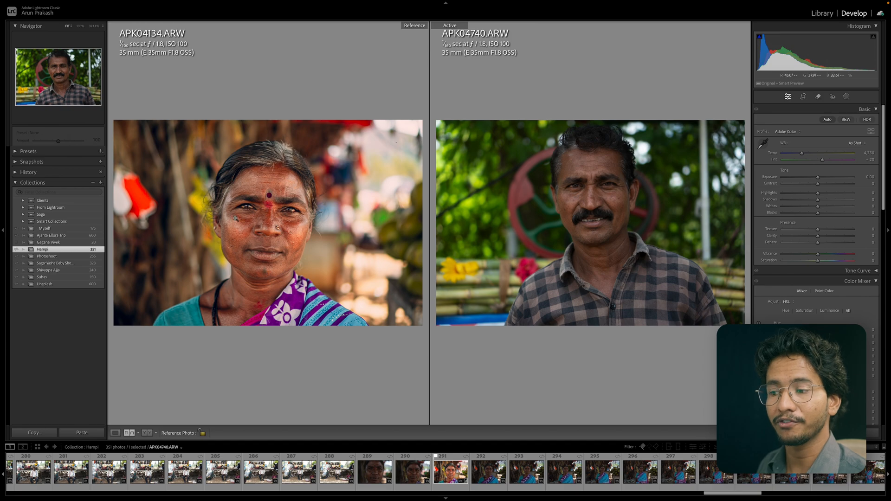
Change the reference view layout to Top/Bottom.
scroll(547, 472, "down", 8)
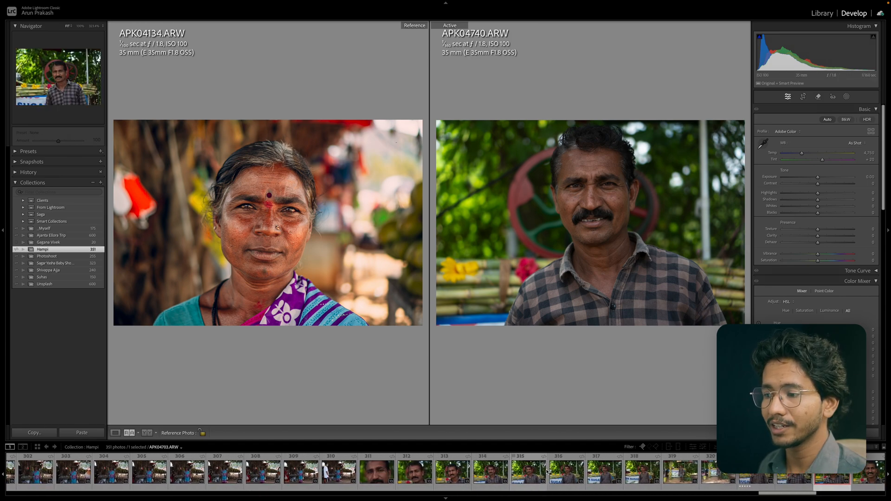
scroll(548, 472, "down", 2)
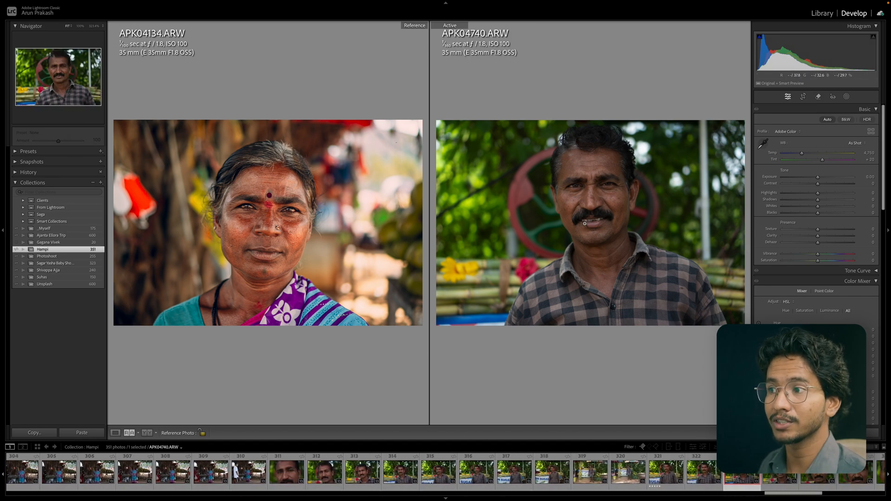
scroll(594, 472, "down", 2)
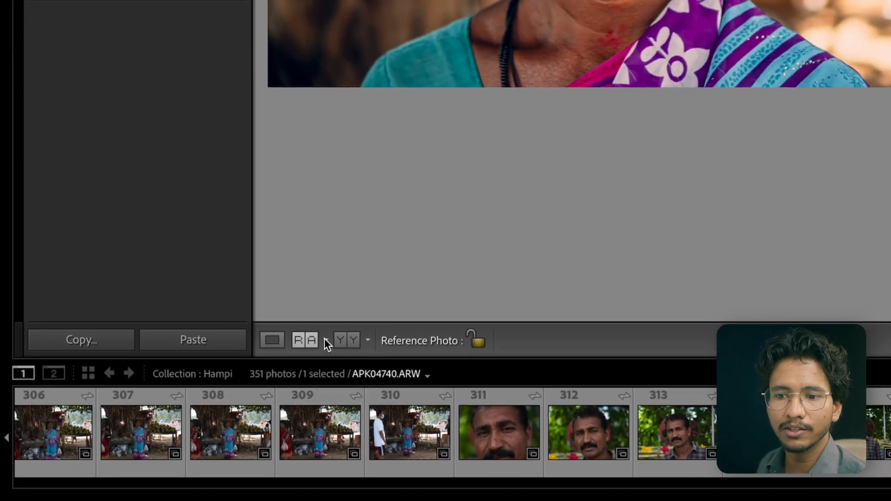
left_click(326, 342)
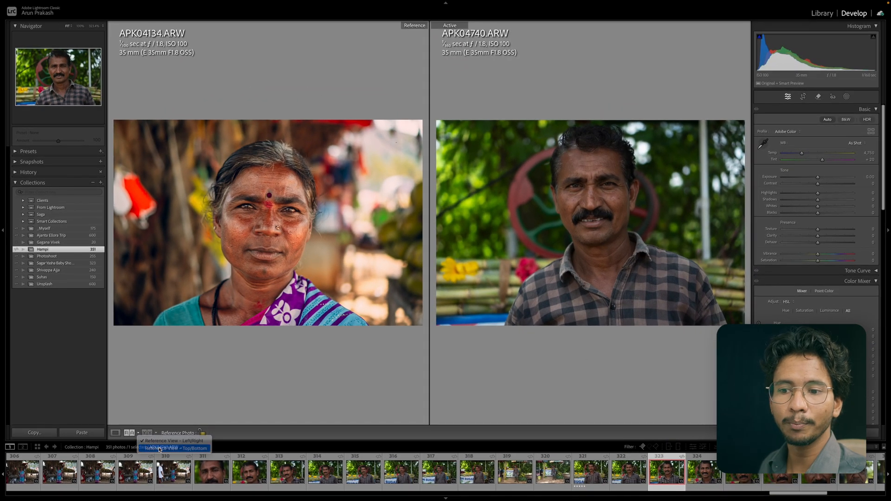
left_click(375, 376)
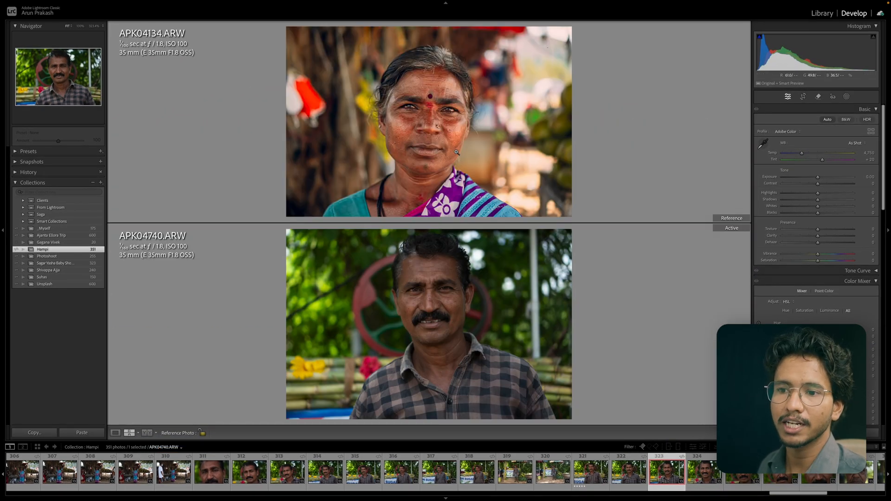
Zoom into the active photo to inspect its detail, then zoom back out.
left_click(139, 433)
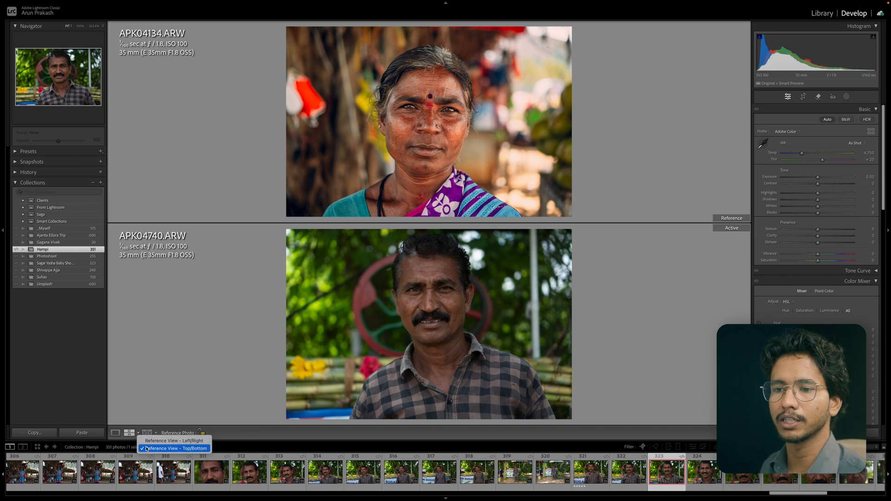
left_click(147, 449)
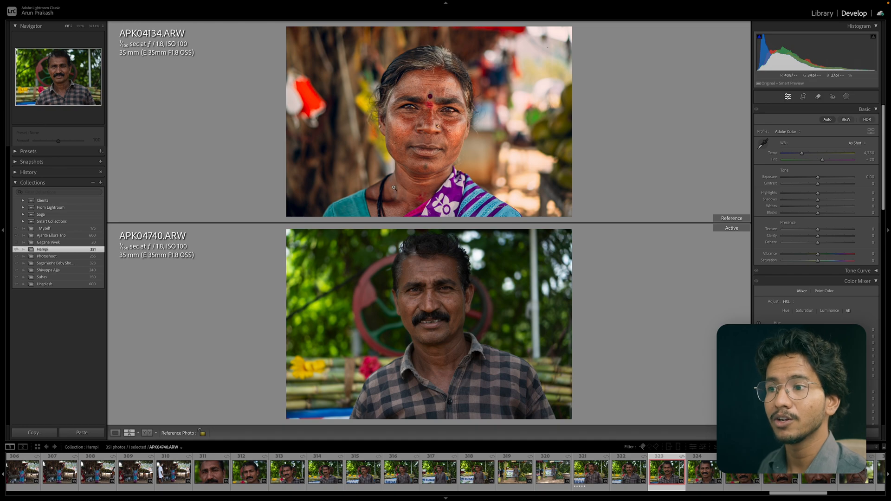
left_click(446, 298)
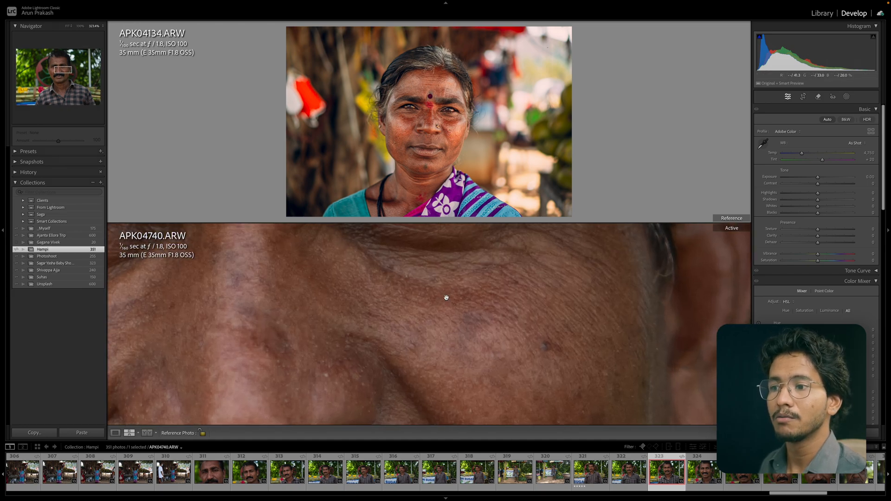
left_click(446, 298)
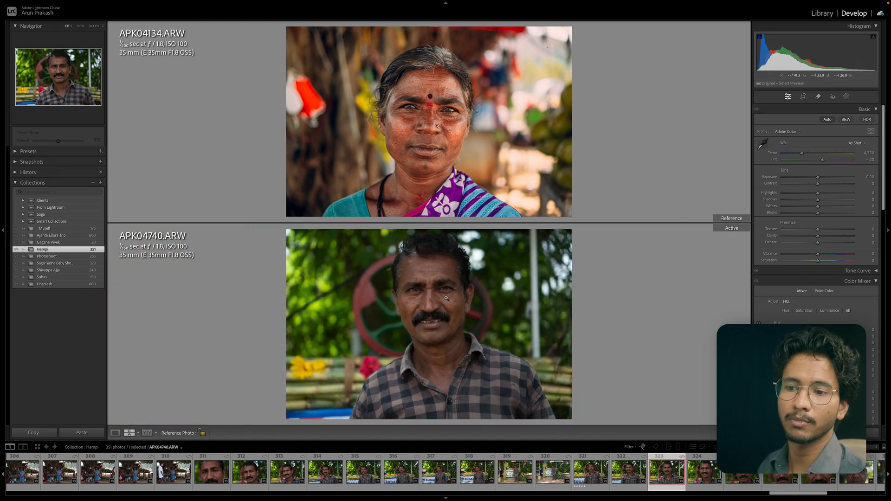
Switch the reference view layout to Left/Right, then return to the single Loupe view.
left_click(140, 434)
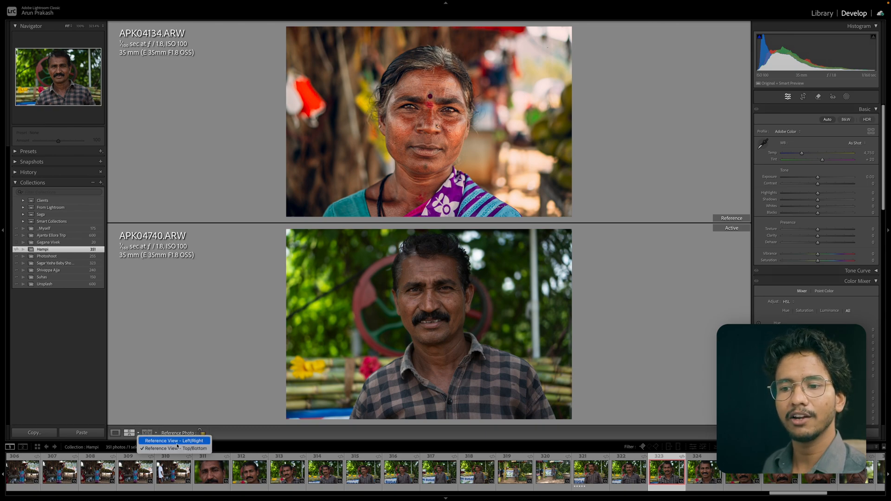
left_click(176, 439)
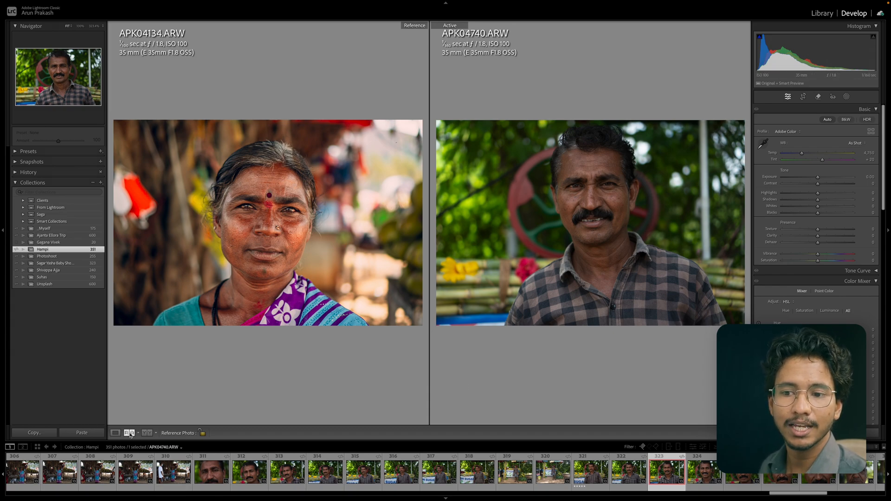
left_click(115, 433)
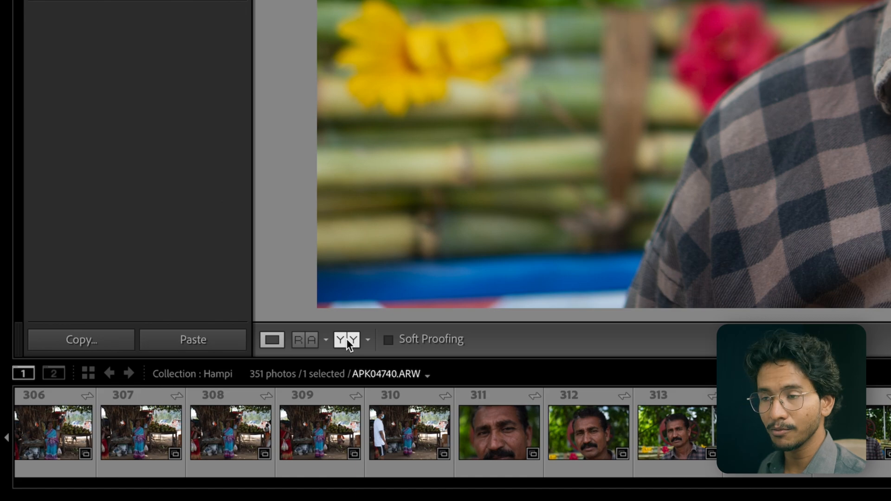
Switch to the Before & After view with the Before/After Left/Right layout.
left_click(346, 339)
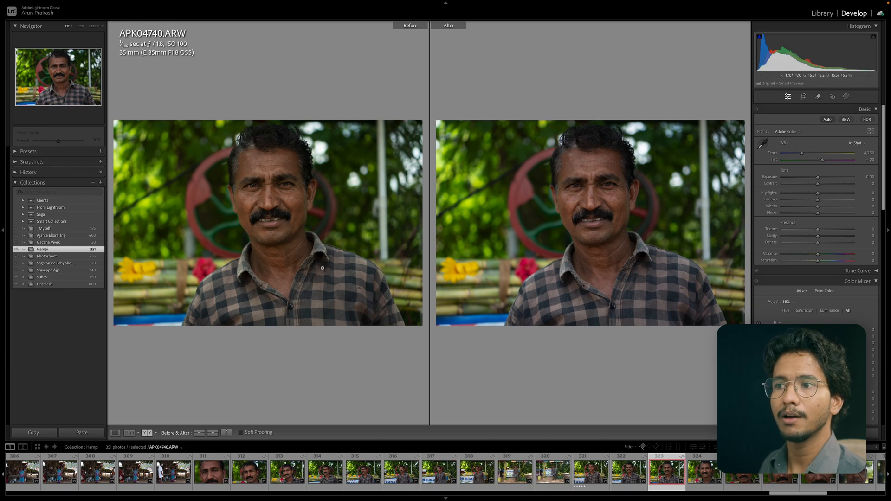
left_click(156, 432)
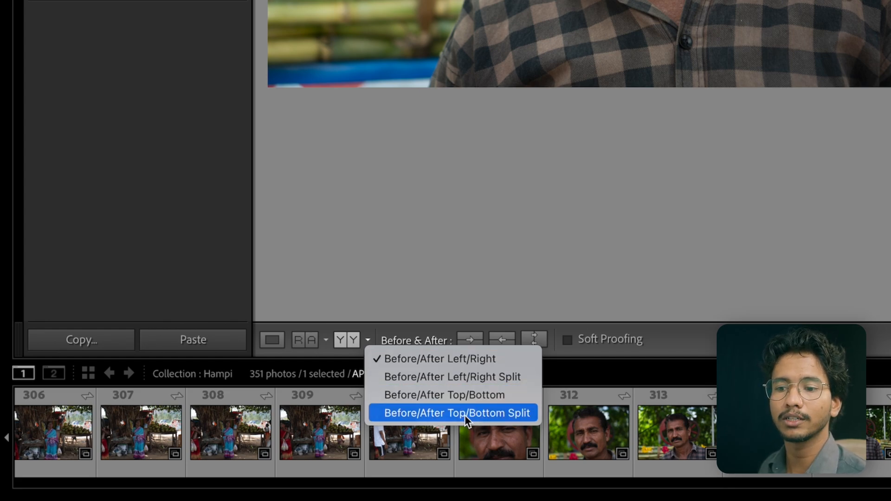
left_click(483, 361)
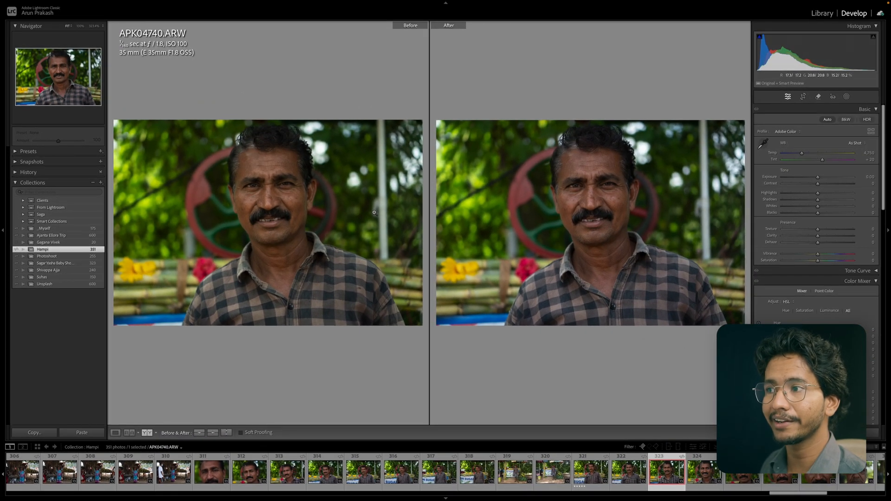
Zoom into the before and after photos to compare detail, then zoom back out.
left_click(580, 181)
left_click(580, 180)
left_click(580, 180)
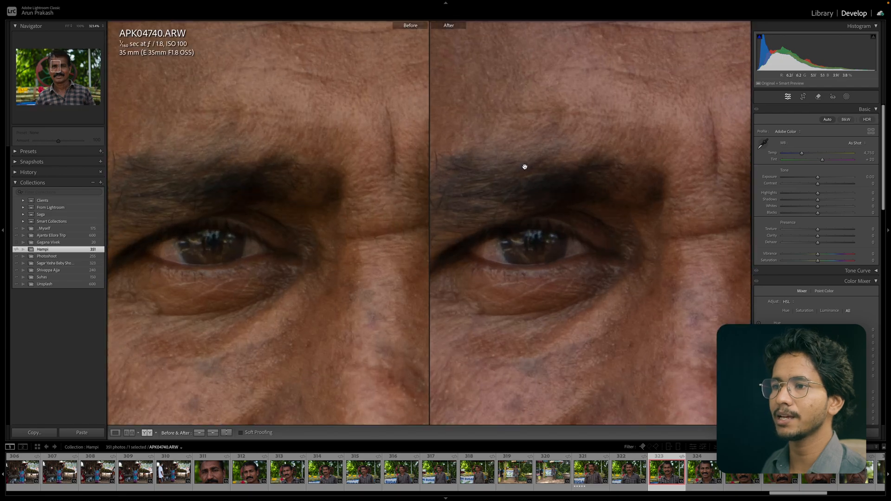
left_click(525, 169)
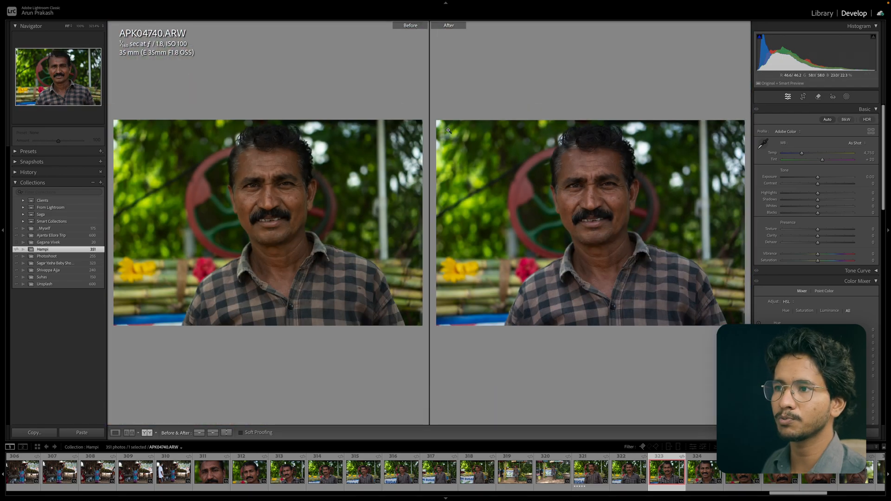
Zoom into the face and change the Before/After layout to Left/Right Split, comparing the eye area.
left_click(460, 131)
left_click(479, 136)
left_click(580, 180)
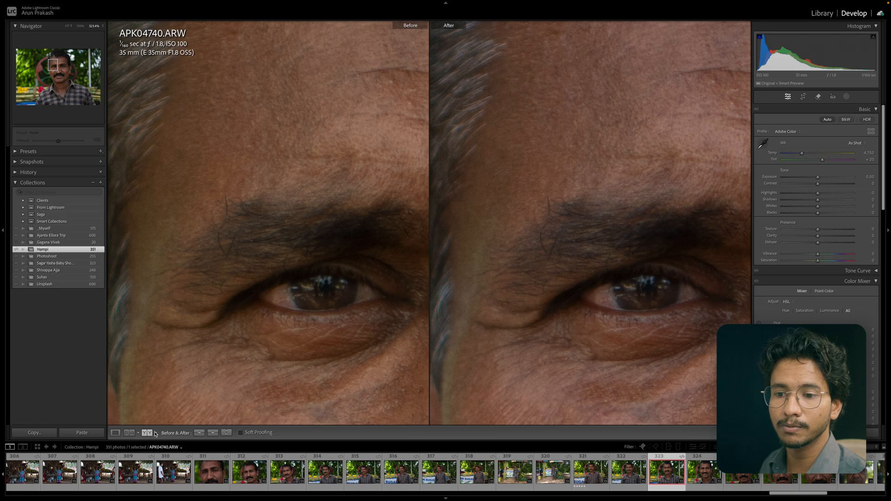
left_click(157, 433)
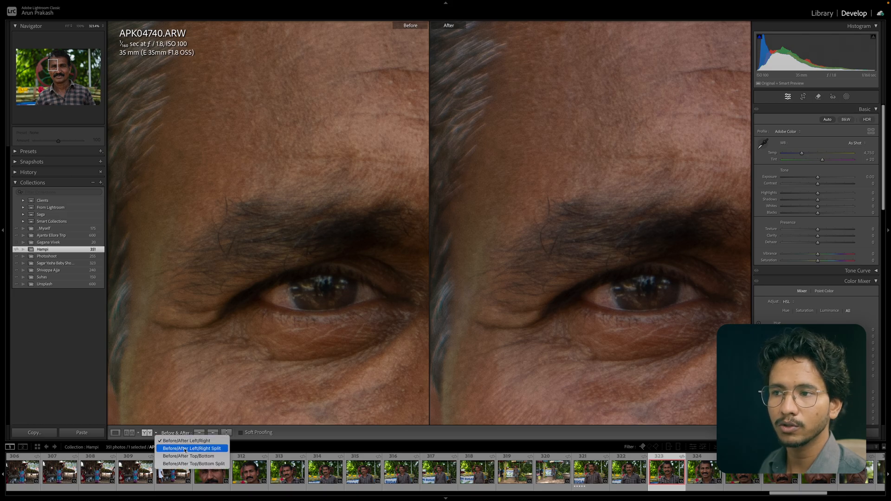
left_click(176, 448)
left_click_drag(485, 182, 378, 151)
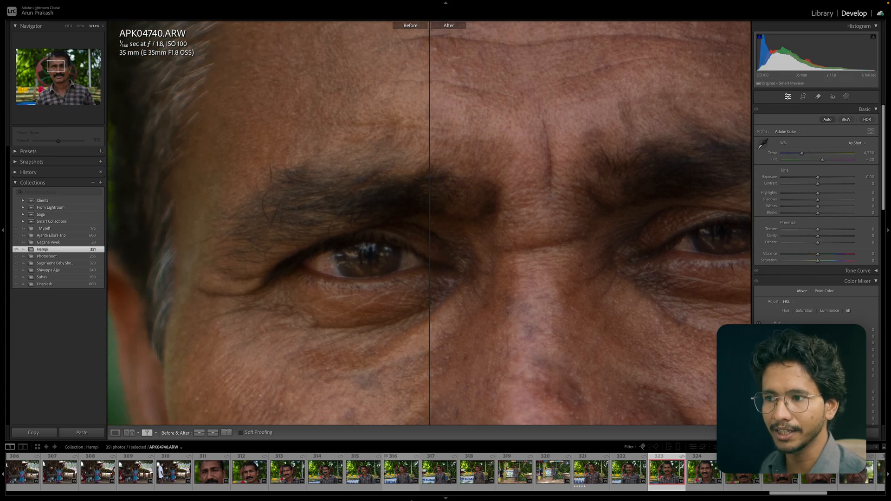
left_click_drag(487, 209, 502, 210)
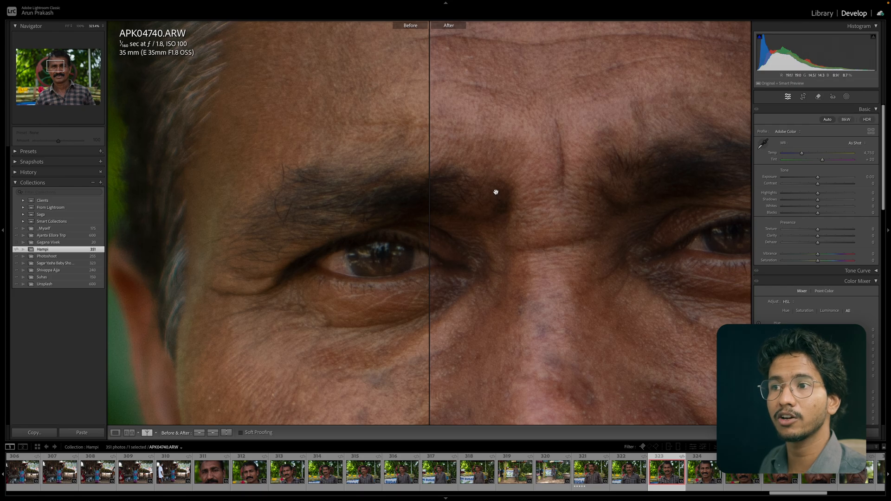
left_click_drag(493, 191, 471, 189)
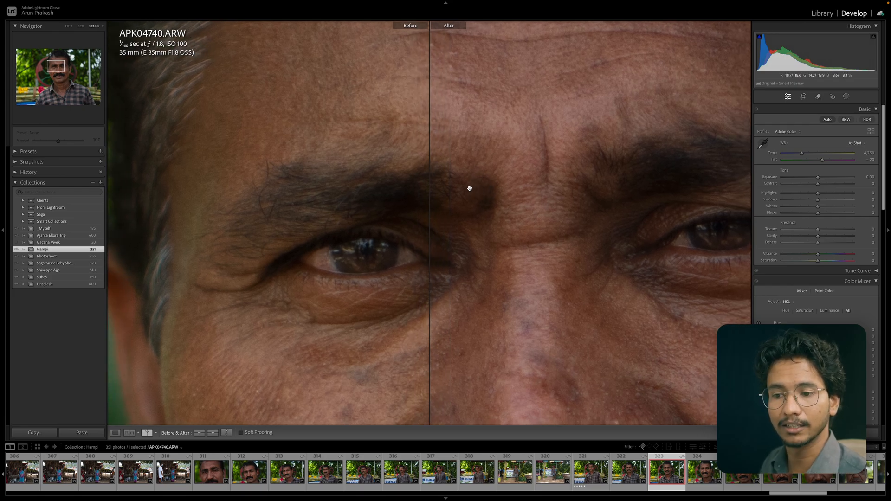
Change the Before/After layout to Top/Bottom and view the whole photo.
left_click(156, 433)
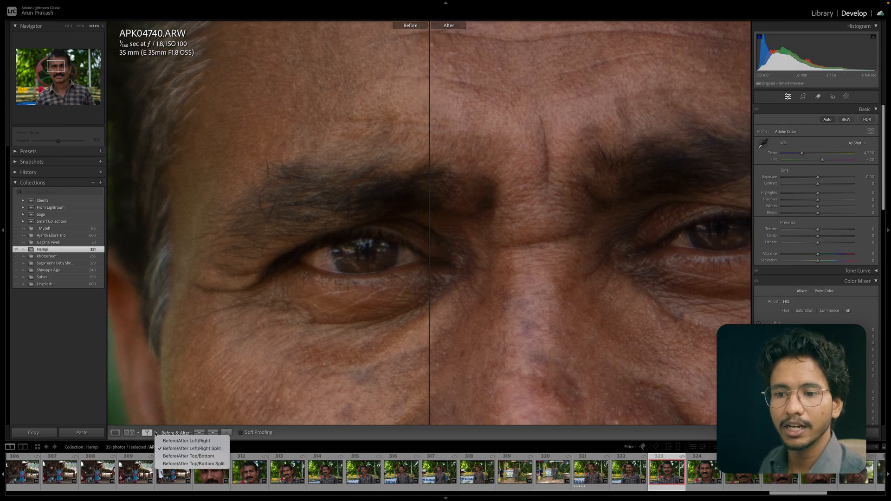
left_click(194, 461)
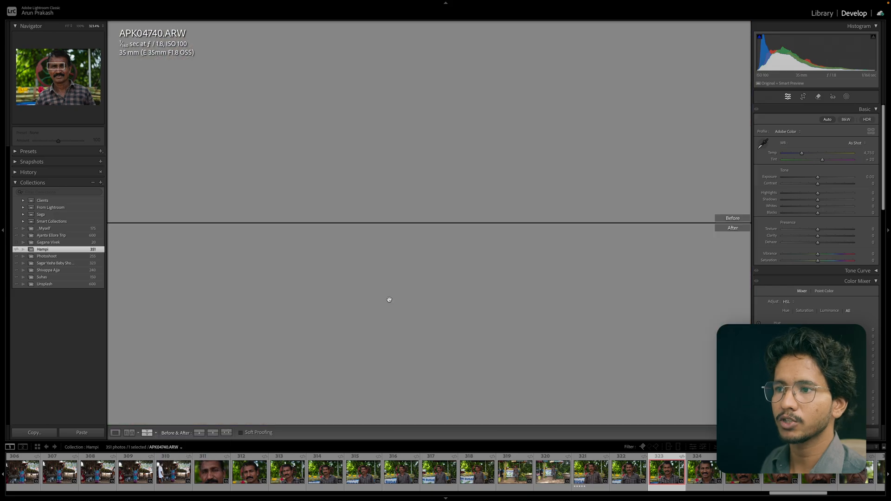
left_click(449, 113)
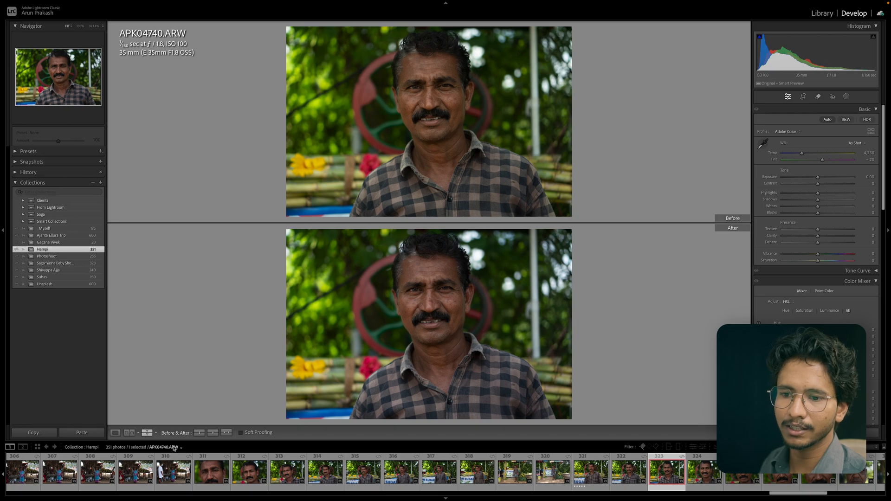
Switch the Before/After layout to Top/Bottom Split and zoom into the face to compare.
left_click(157, 435)
left_click(197, 465)
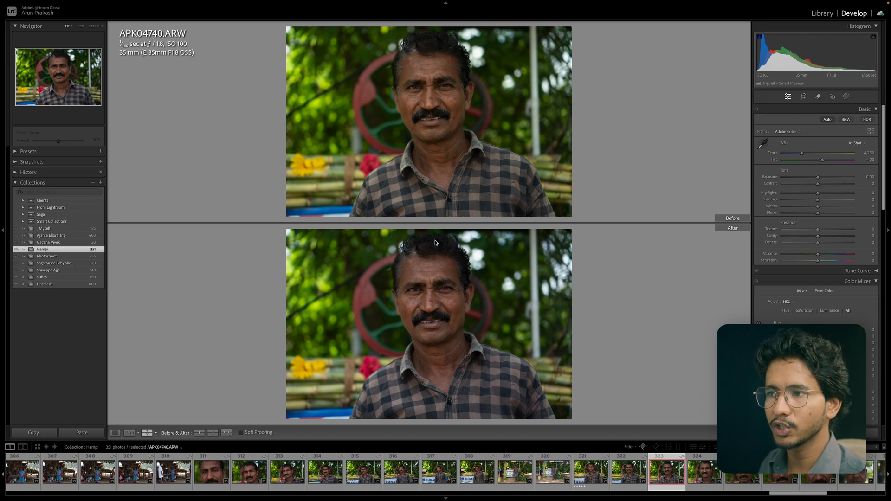
left_click_drag(435, 231, 533, 362)
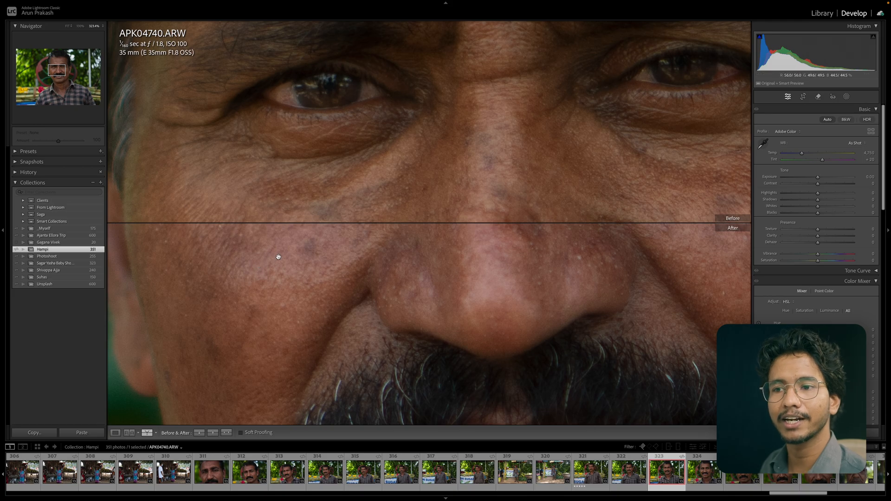
Return to the single Loupe view and zoom back out.
key("d")
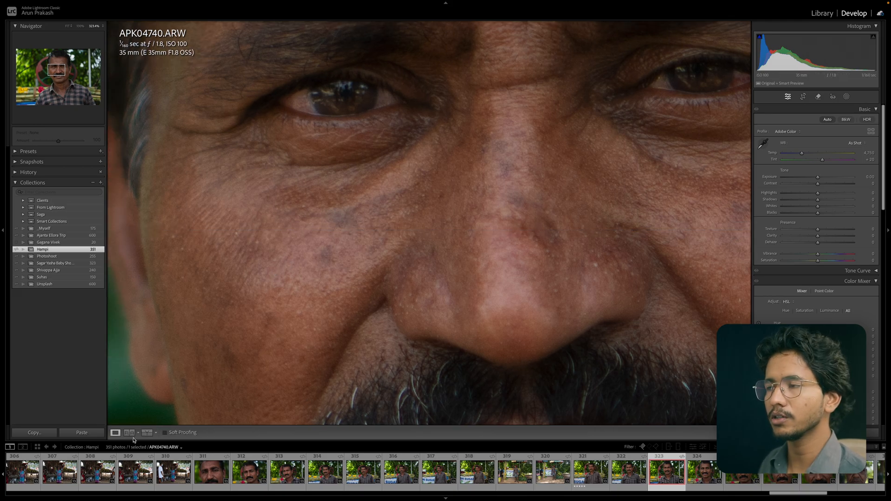
left_click(355, 252)
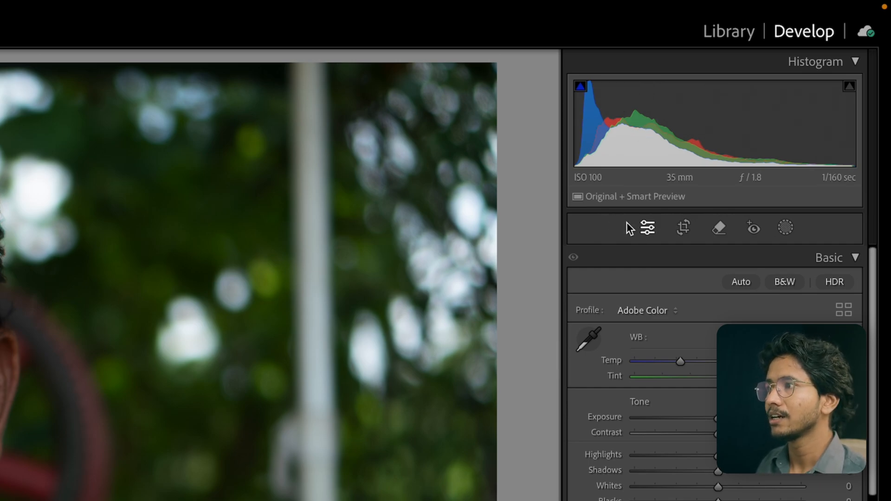
Apply Auto tone settings to the photo in the Basic panel.
mouse_move(581, 198)
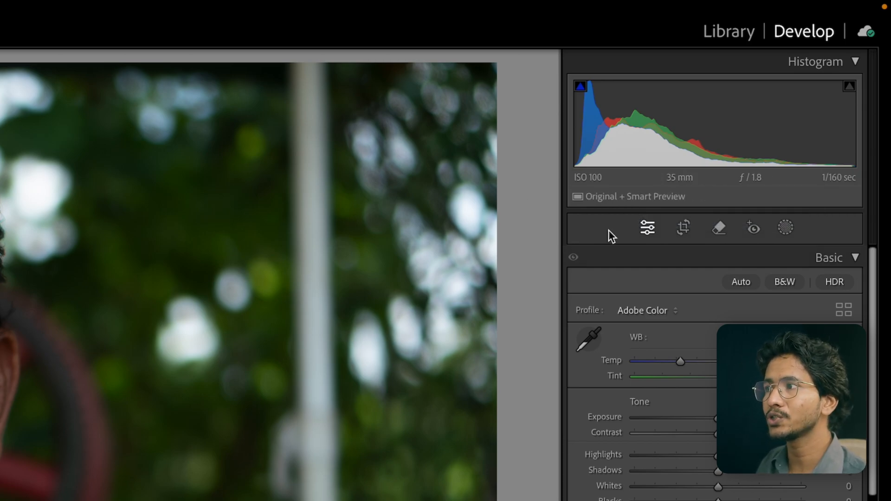
mouse_move(642, 201)
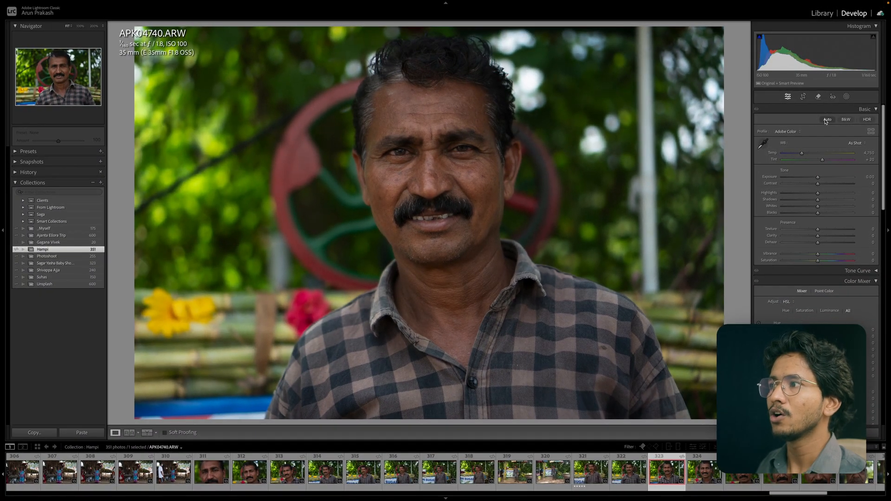
left_click(827, 120)
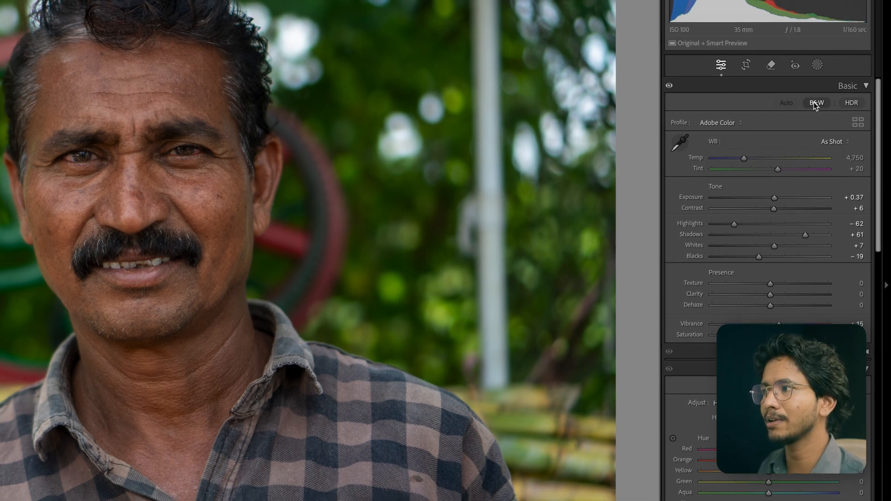
Toggle the black-and-white and HDR modes on and off to preview them.
left_click(815, 103)
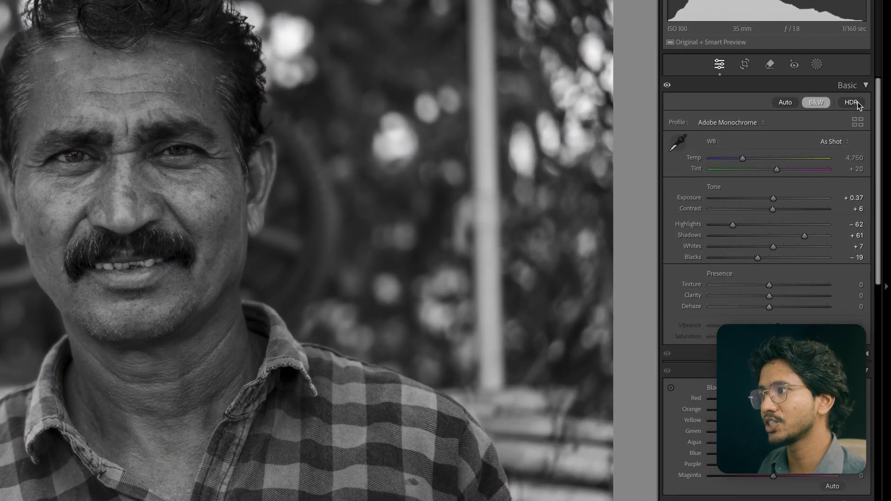
left_click(870, 121)
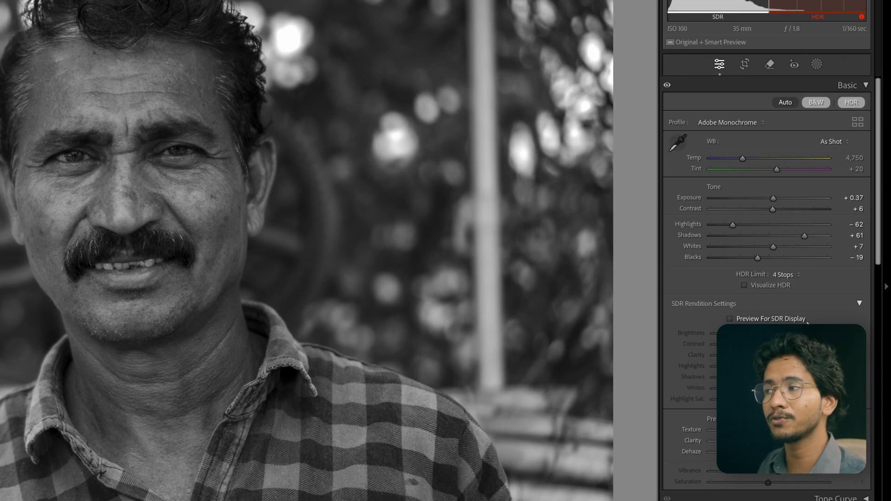
left_click(852, 104)
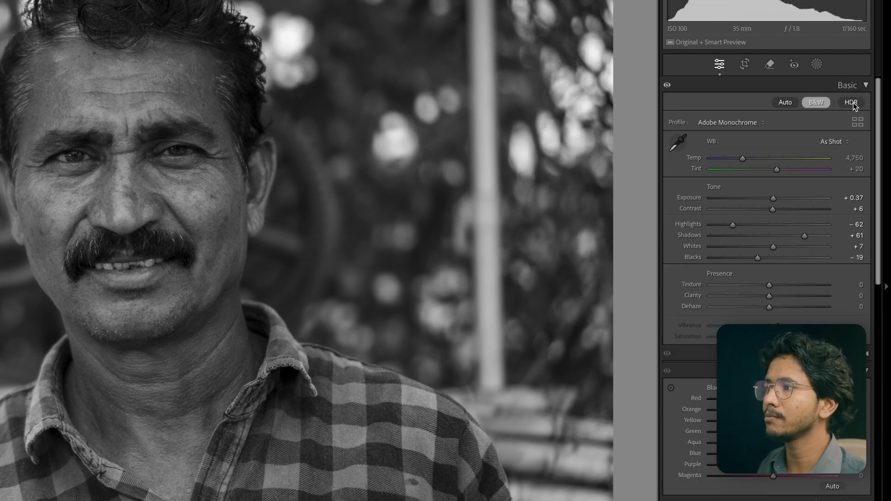
left_click(852, 106)
left_click(852, 105)
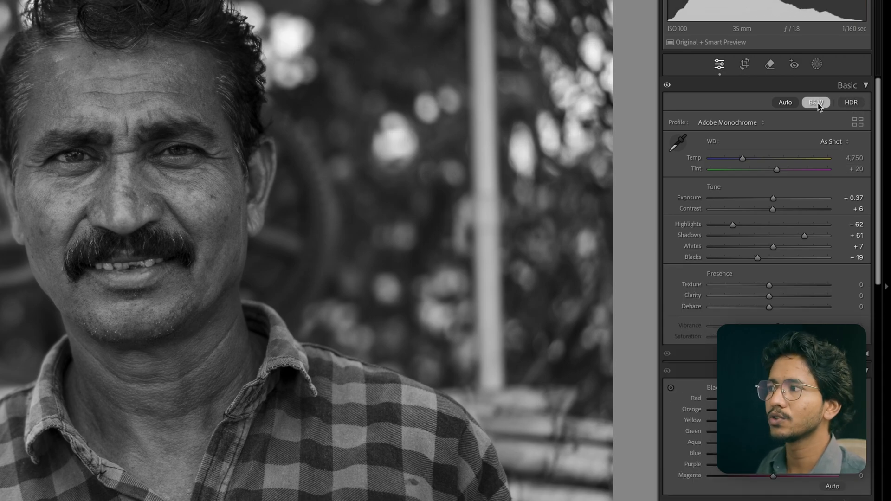
left_click(817, 103)
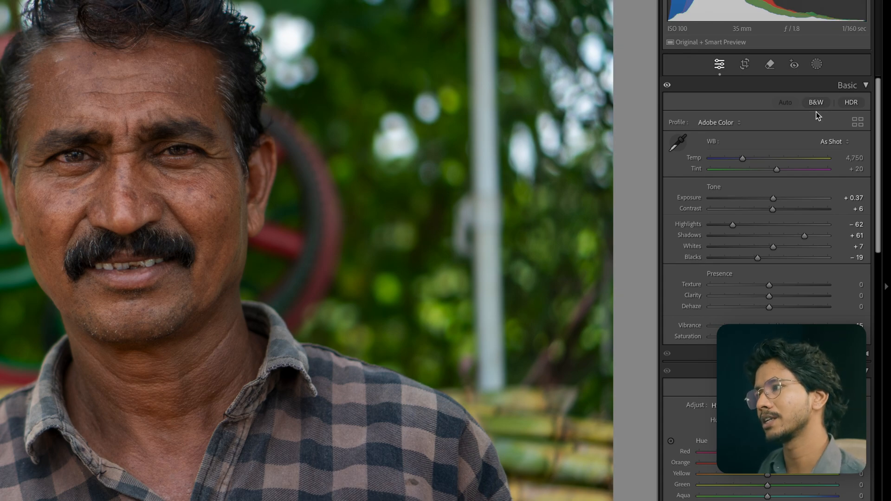
Try the Adobe Landscape and Adobe Portrait profiles on the photo.
left_click(723, 123)
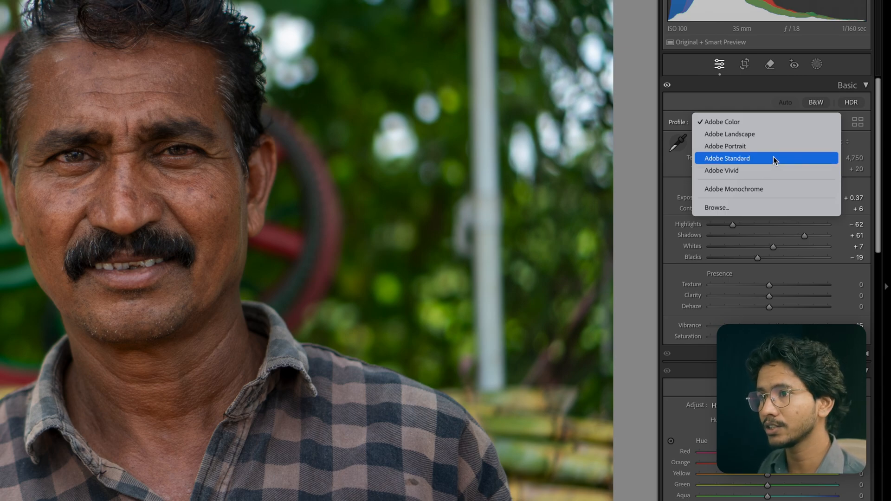
left_click(757, 134)
left_click(742, 126)
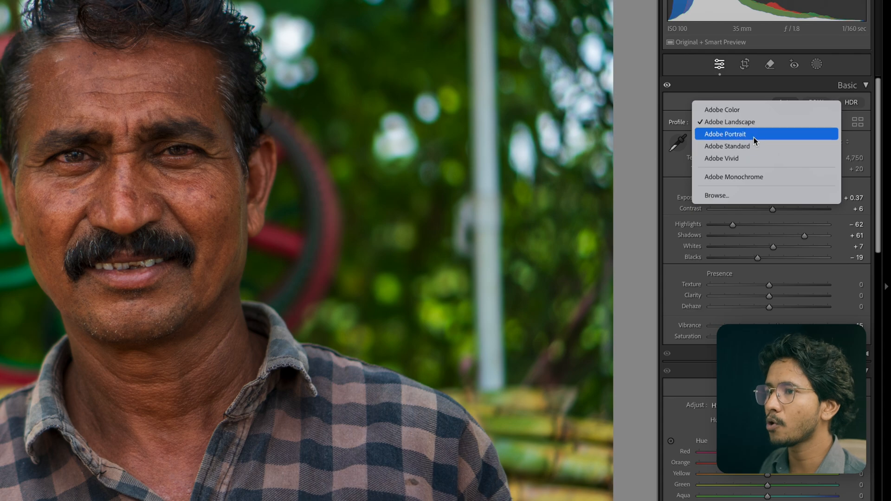
left_click(754, 137)
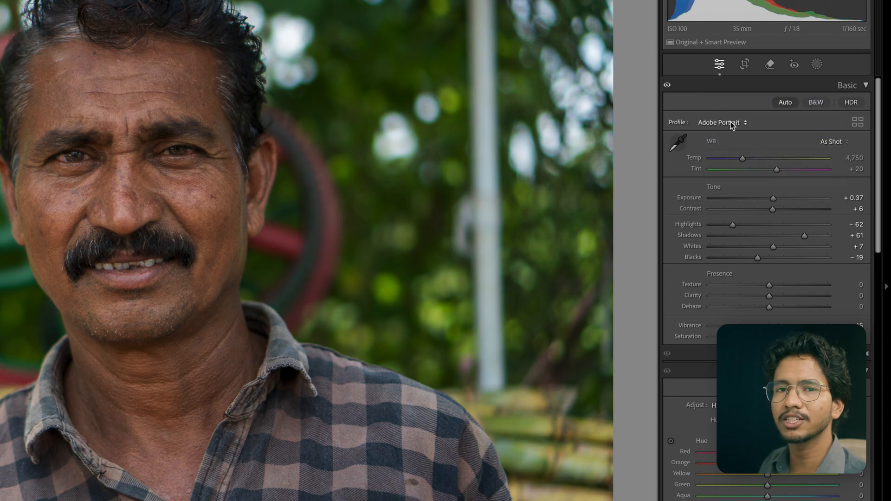
Set the profile to Adobe Monochrome and open the Profile Browser.
left_click(730, 121)
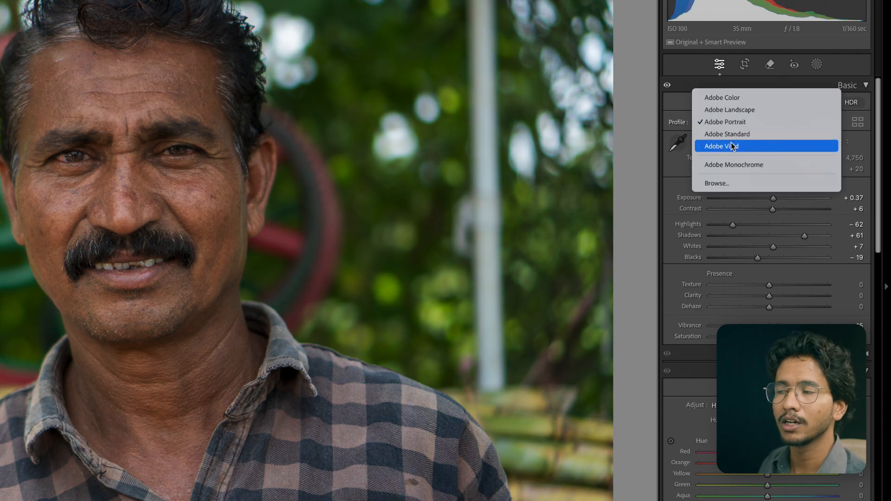
left_click(732, 165)
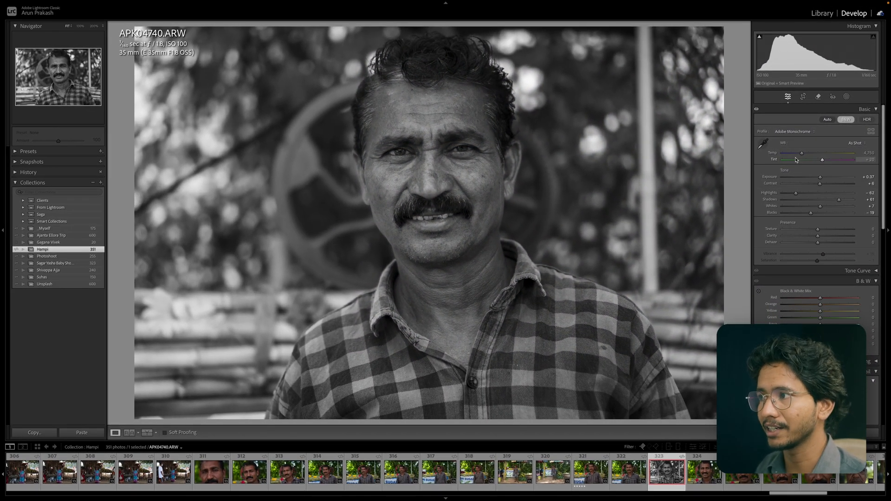
left_click(794, 131)
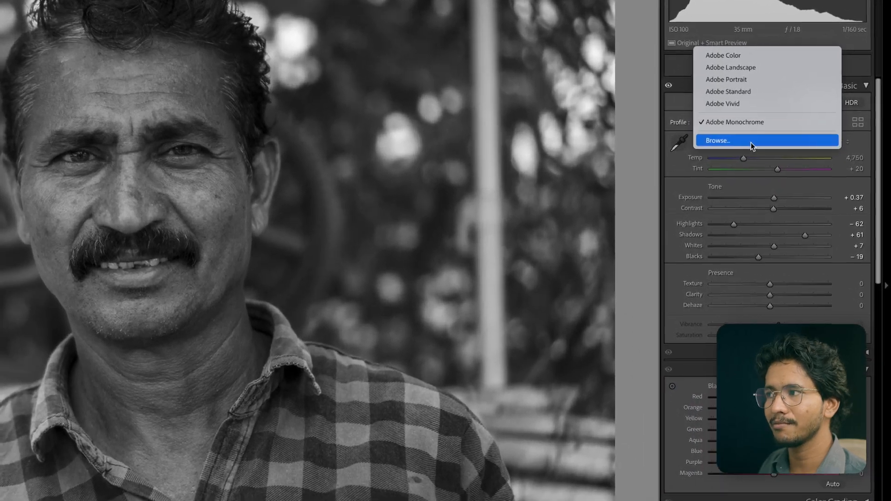
left_click(752, 145)
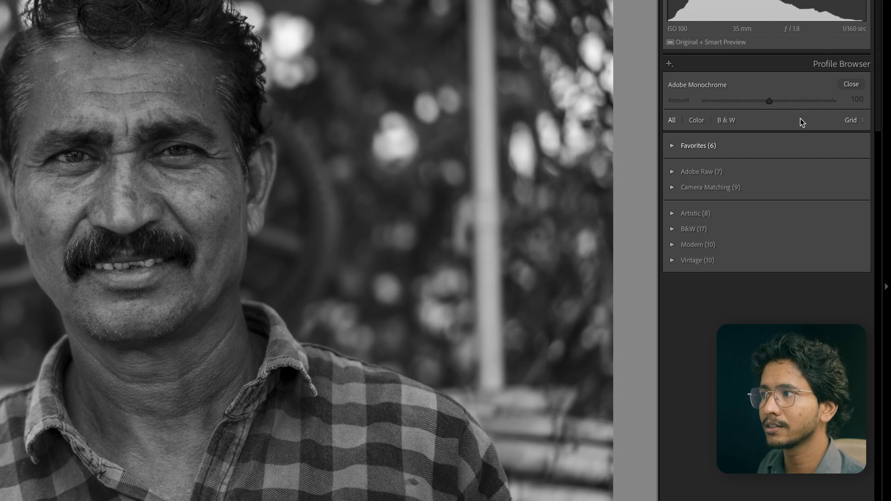
Open the Profile Browser's import and manage profiles options, then close the Profile Browser.
left_click(765, 101)
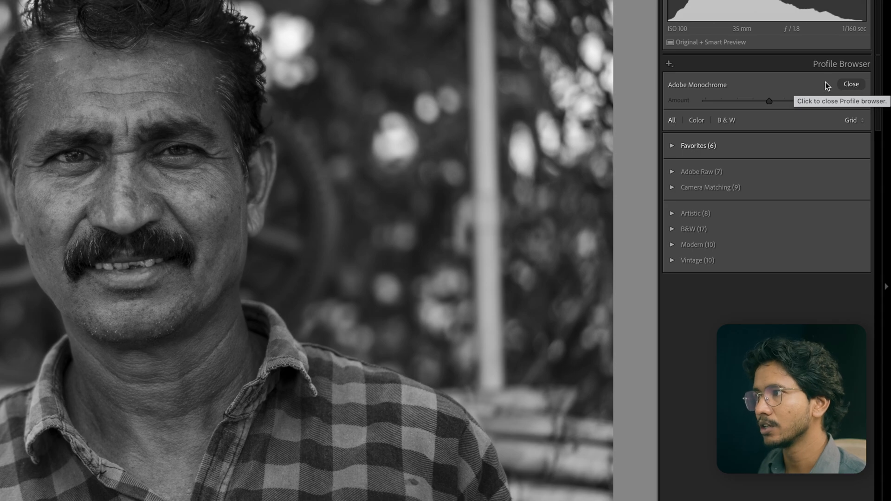
left_click(669, 64)
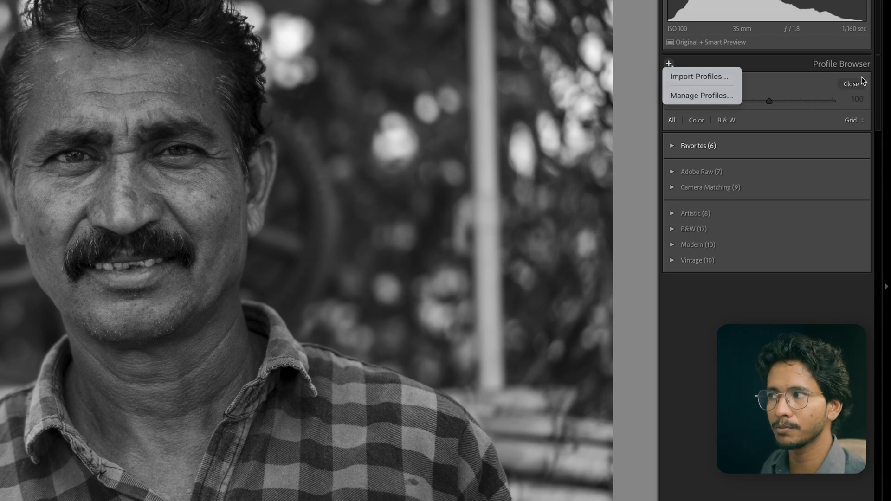
left_click(840, 79)
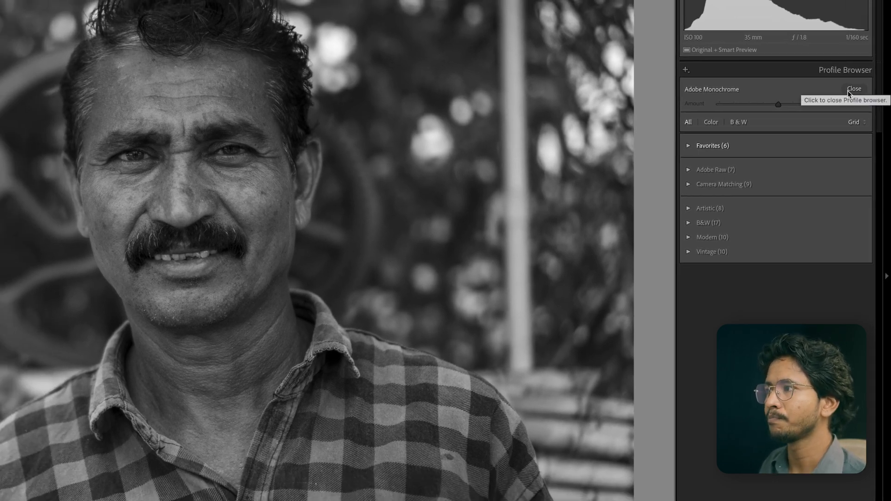
left_click(846, 88)
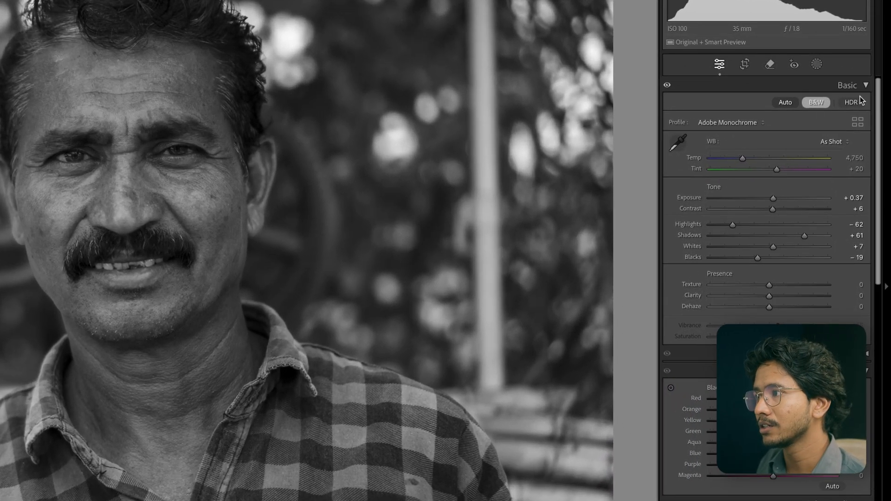
Switch the photo back to color and set the white balance preset to Auto.
key("v")
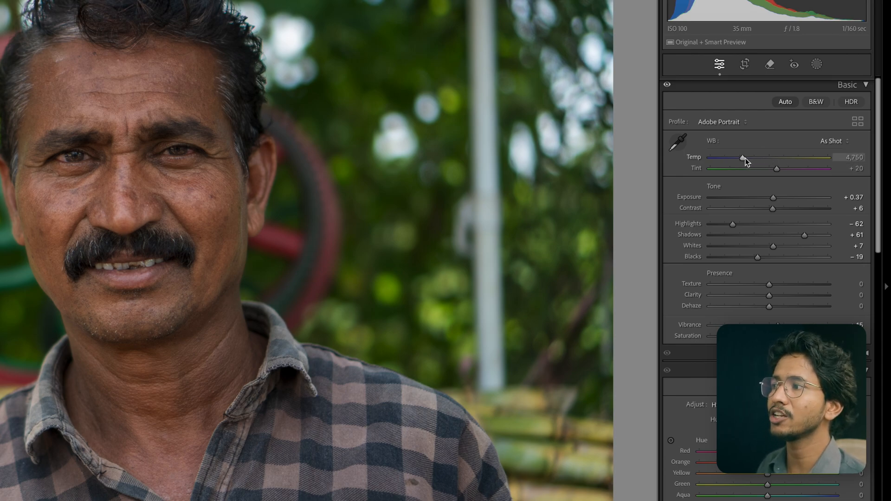
left_click(834, 141)
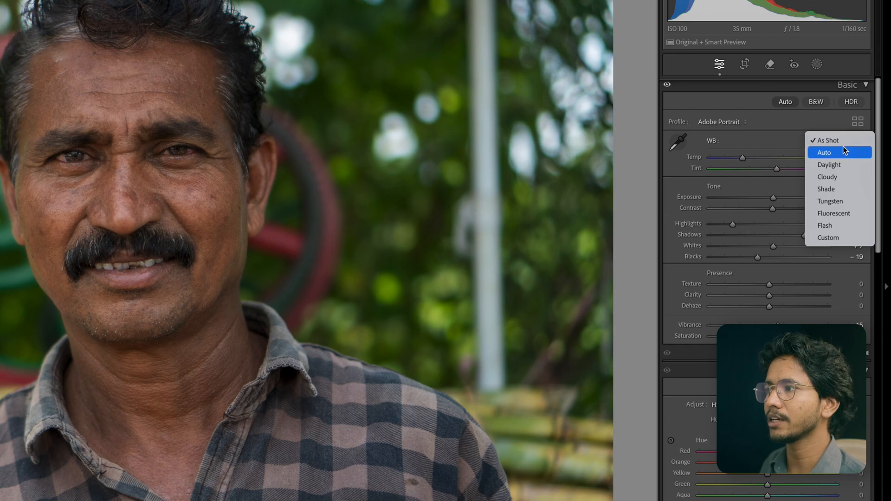
left_click(843, 151)
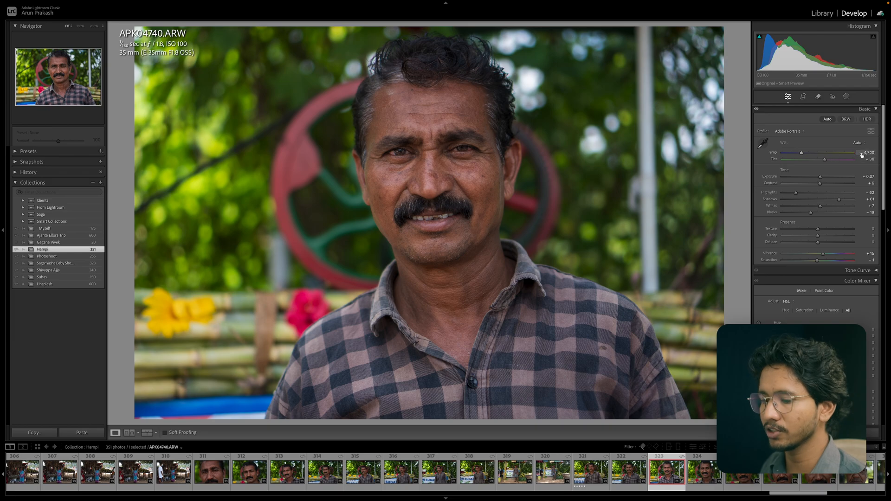
Undo the last two changes, then redo both of them.
key("ctrl+z")
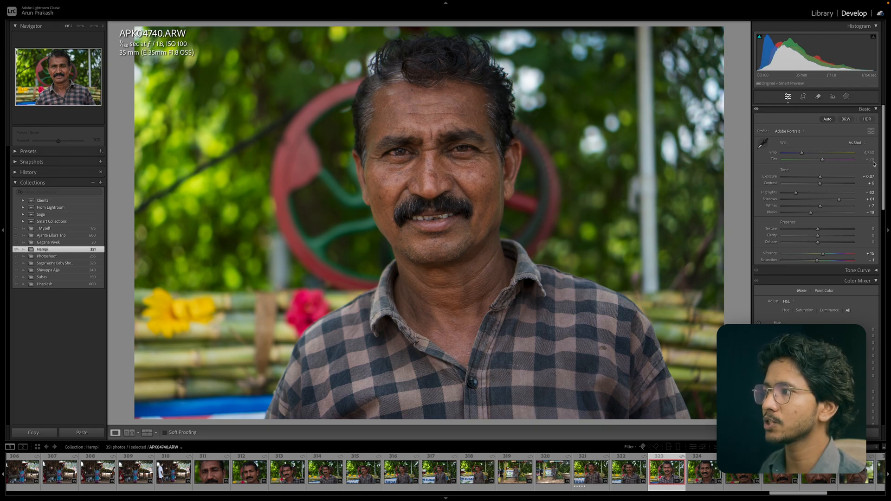
key("ctrl+z")
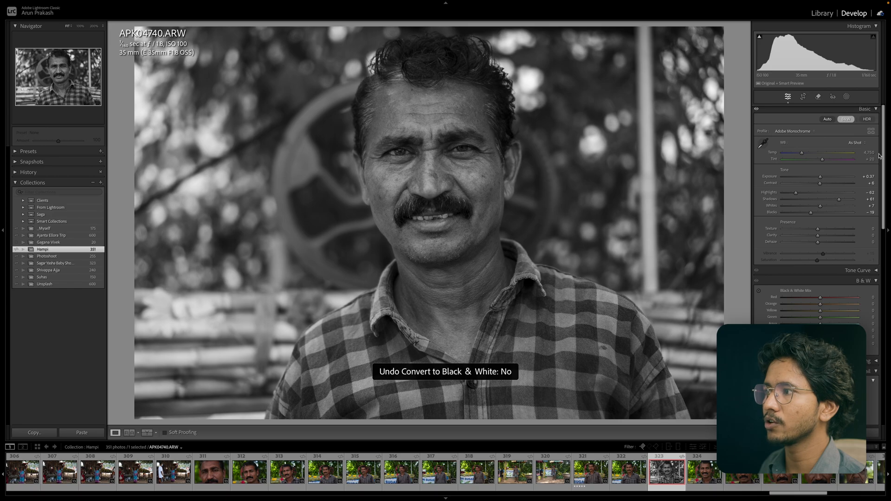
key("ctrl+y")
key("ctrl+y")
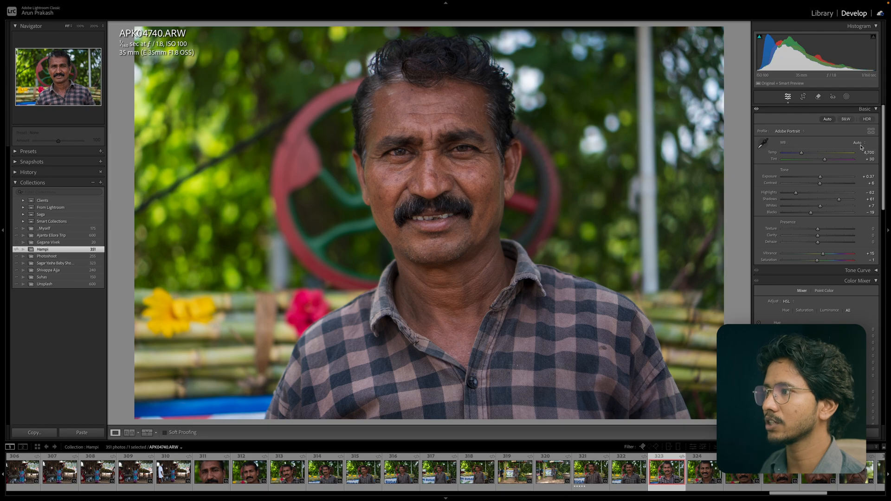
Preview the Daylight, Cloudy and Fluorescent white balance presets, then return to As Shot.
left_click(860, 144)
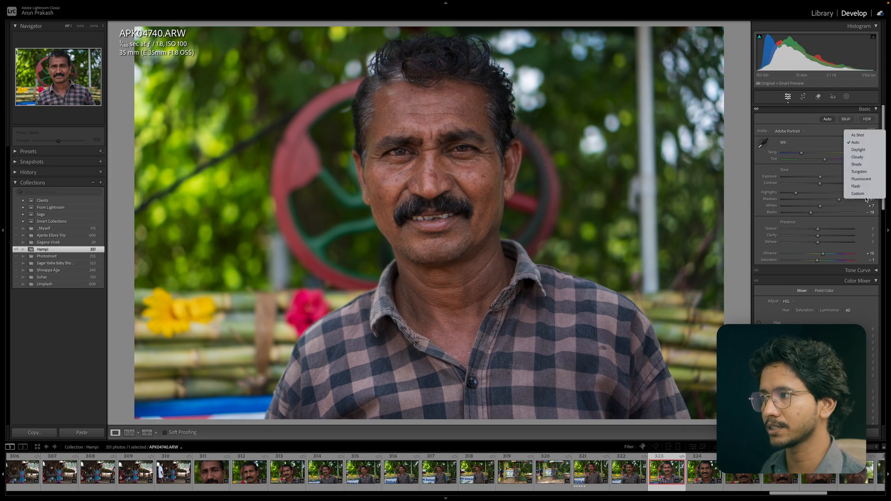
left_click(865, 150)
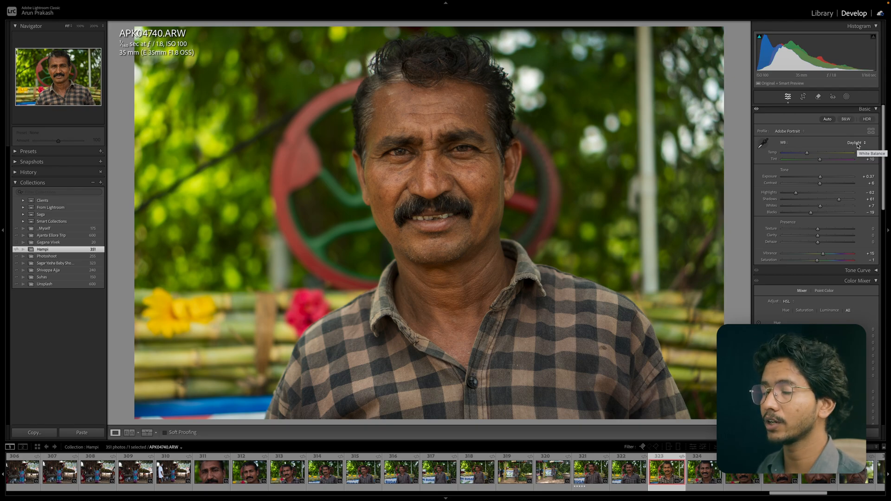
left_click(858, 143)
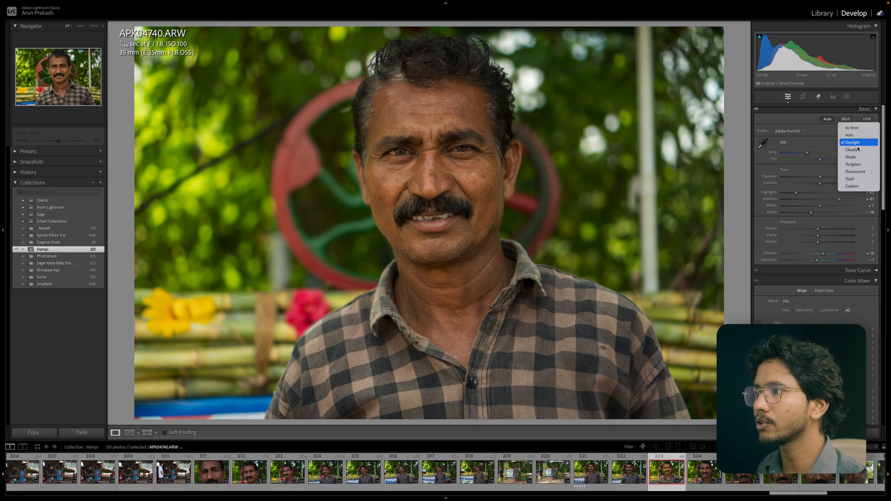
left_click(861, 149)
left_click(859, 143)
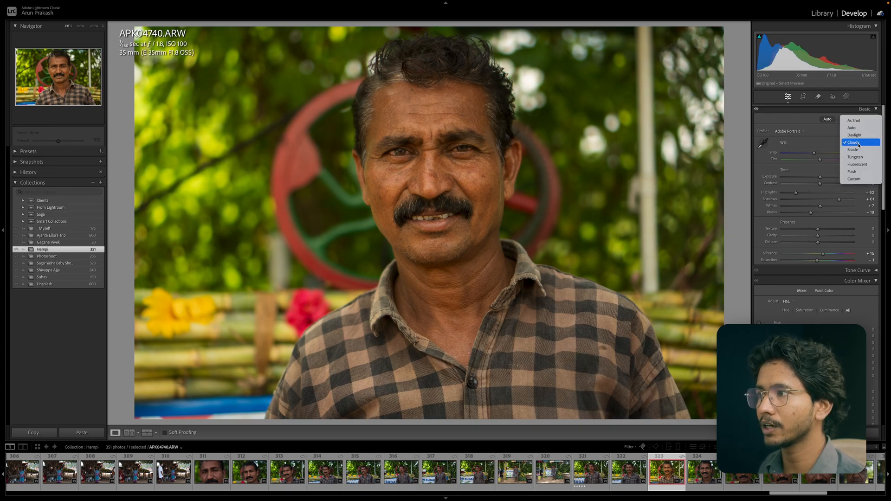
left_click(858, 165)
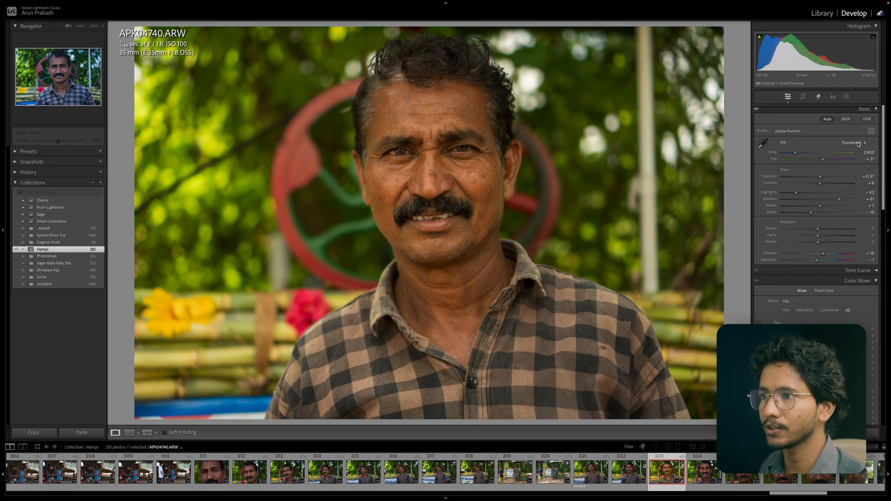
left_click(858, 144)
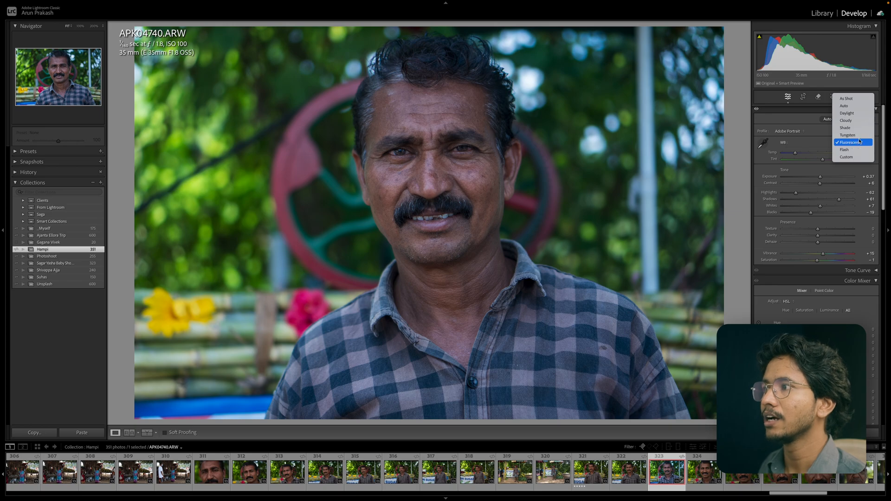
left_click(858, 99)
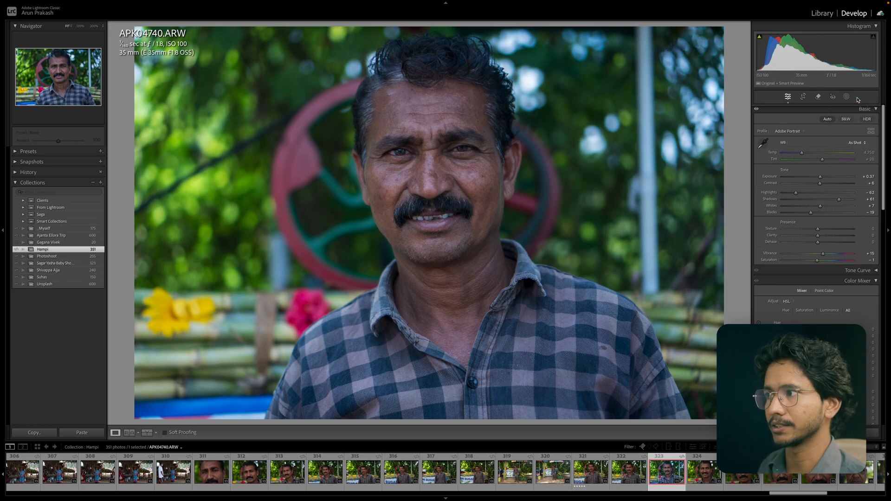
Drag the Temp slider warmer, then reset it to its default.
left_click(830, 143)
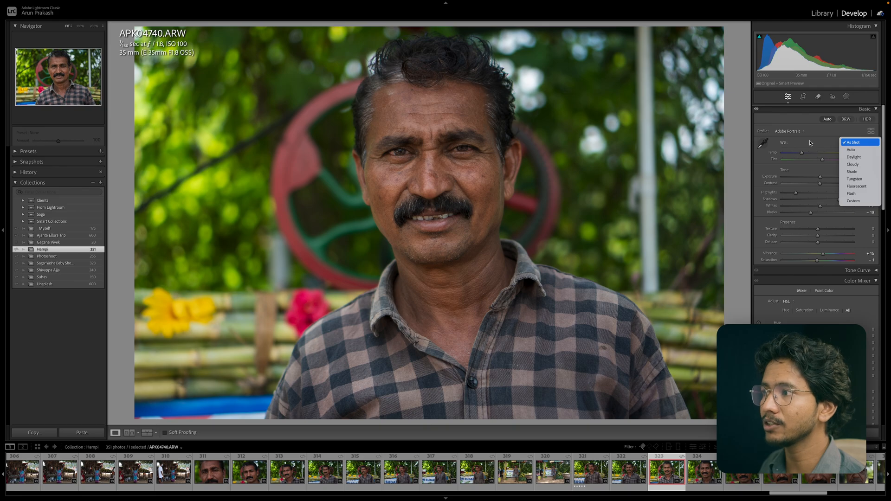
left_click(810, 144)
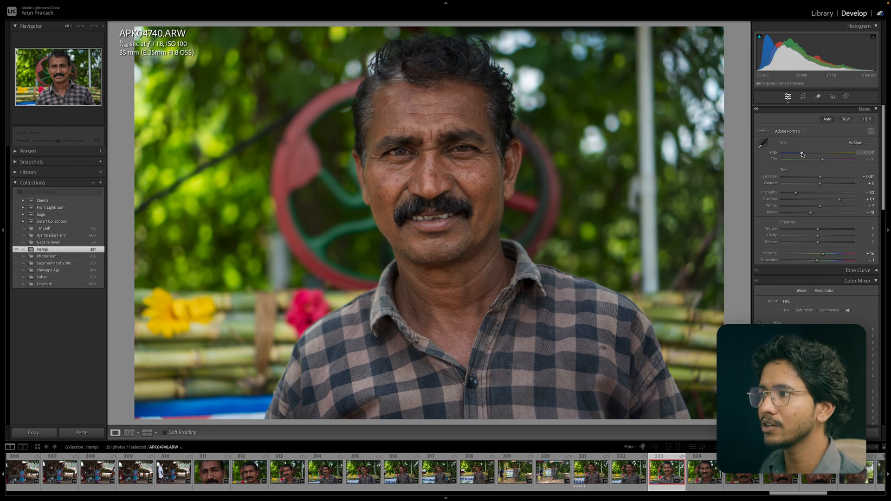
left_click(802, 155)
left_click_drag(802, 155, 836, 156)
double_click(835, 155)
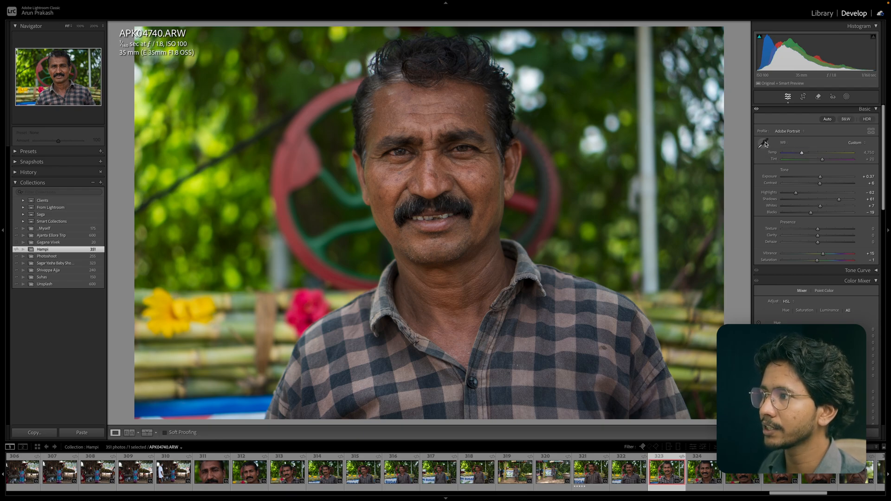
Sample the background pole as a neutral with the white balance eyedropper, then nudge and reset Tint.
left_click(764, 143)
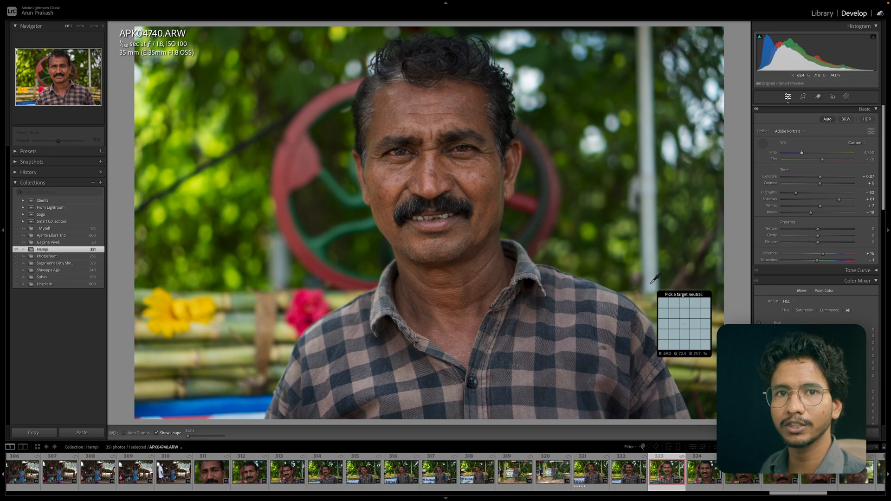
left_click(647, 122)
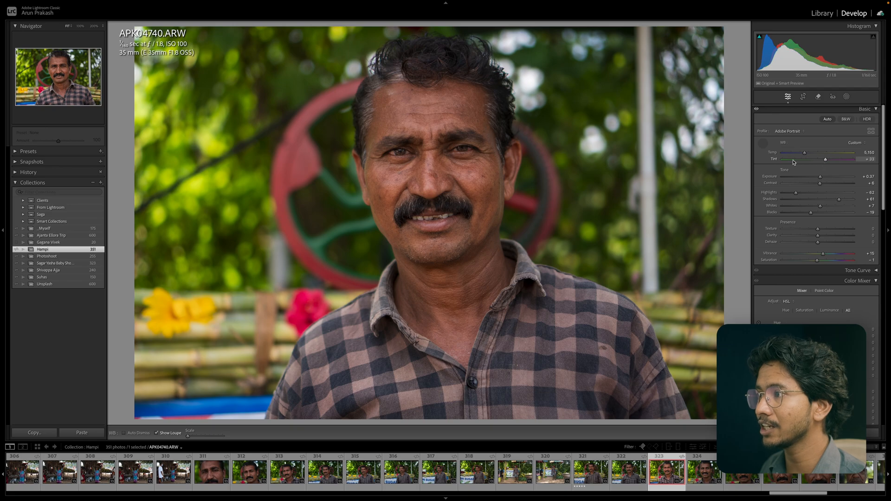
mouse_move(825, 159)
left_mouse_down()
mouse_move(803, 161)
mouse_move(836, 162)
mouse_move(792, 163)
mouse_move(835, 161)
left_mouse_up()
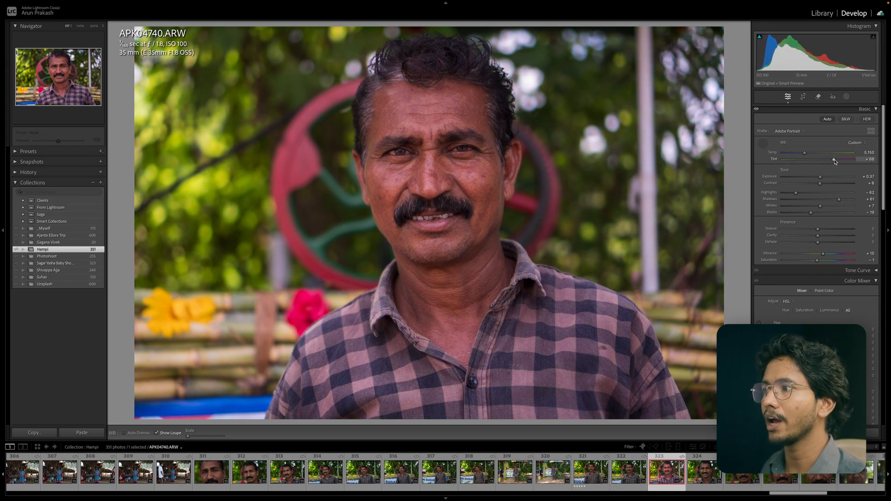
double_click(834, 160)
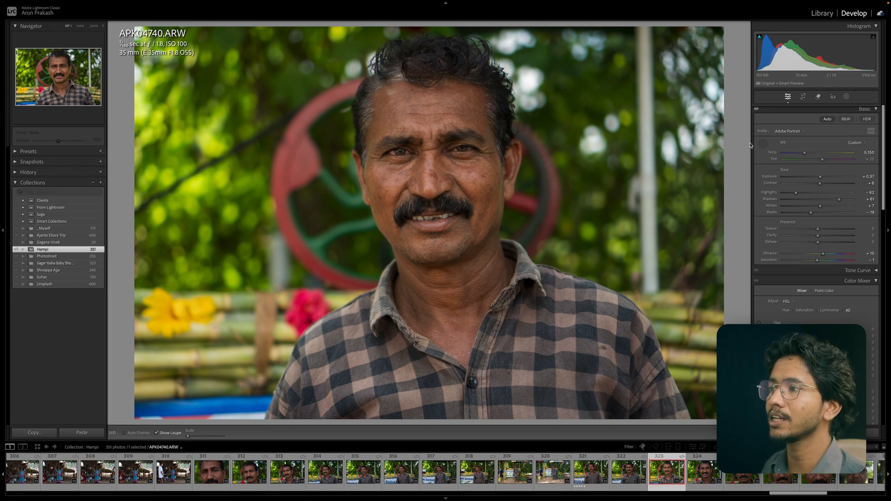
Reselect the white balance eyedropper and sample a neutral point on the photo again.
left_click(650, 120)
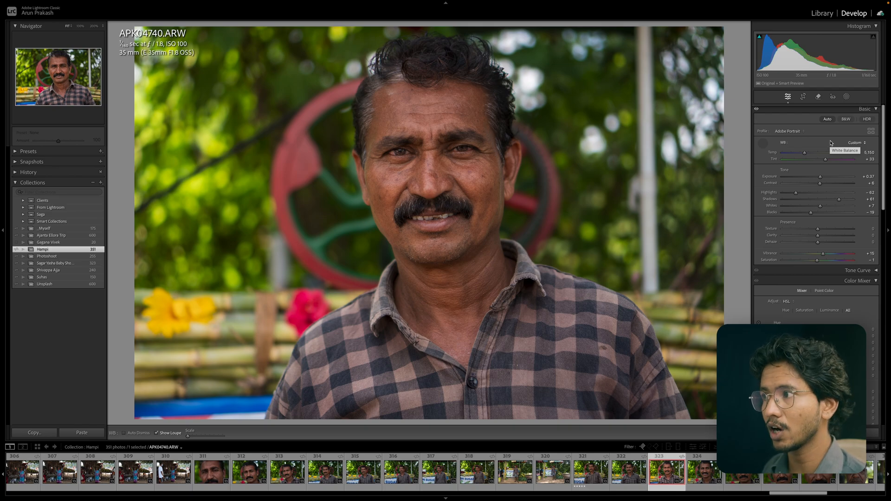
key("w")
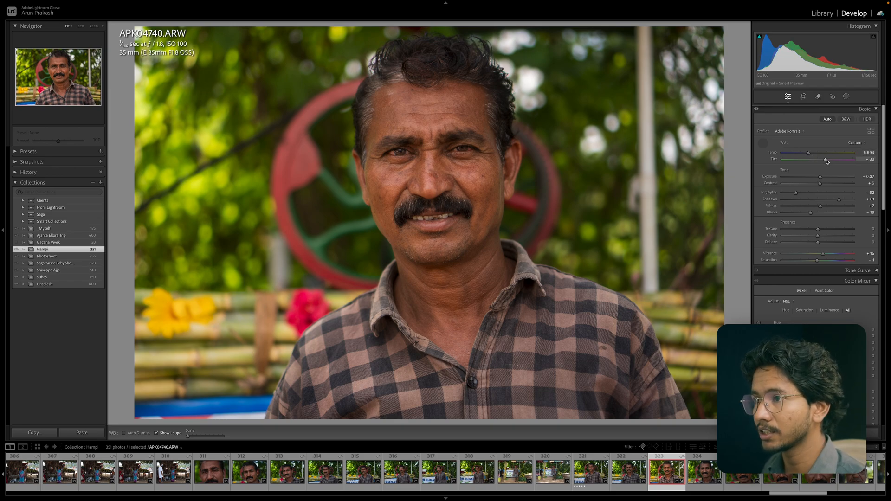
left_click_drag(827, 161, 826, 161)
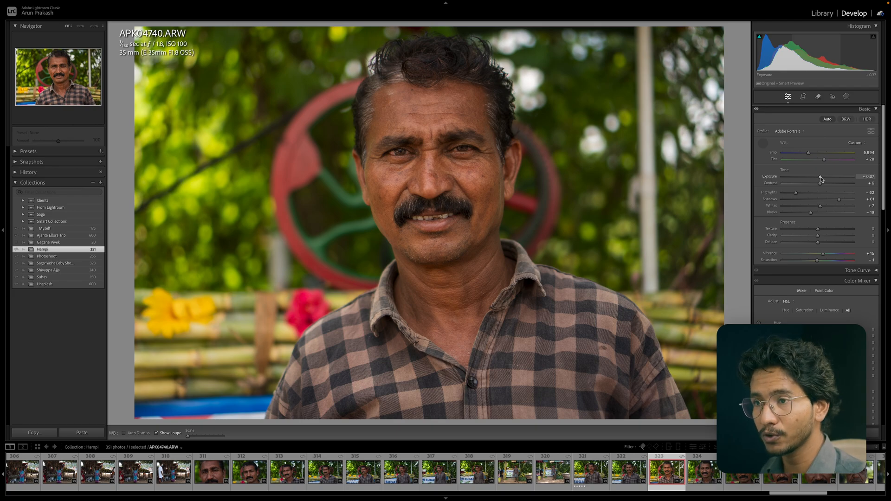
Try a higher Exposure, reset it, then set Exposure to +0.75.
mouse_move(821, 179)
left_mouse_down()
mouse_move(836, 178)
mouse_move(806, 178)
mouse_move(828, 178)
left_mouse_up()
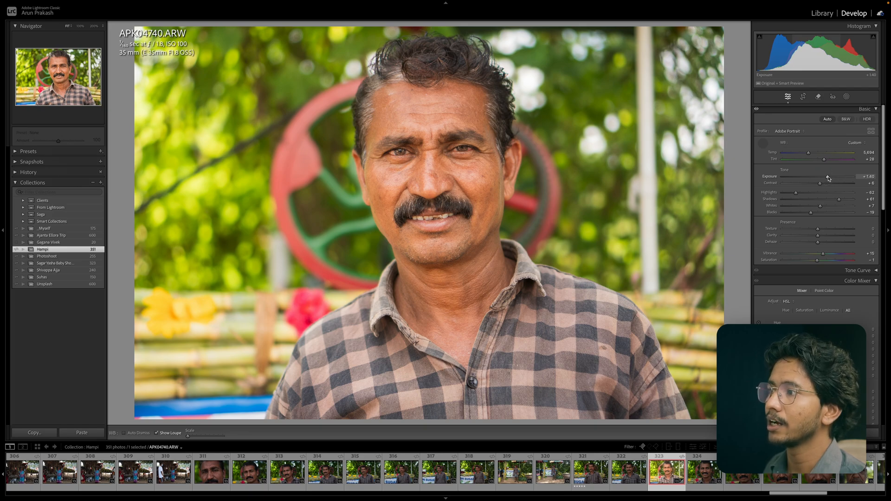
double_click(829, 178)
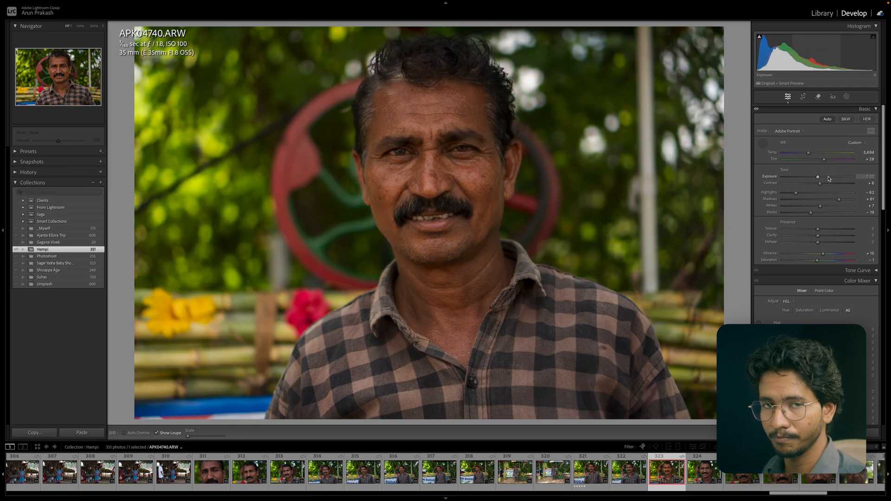
left_click_drag(818, 177, 824, 179)
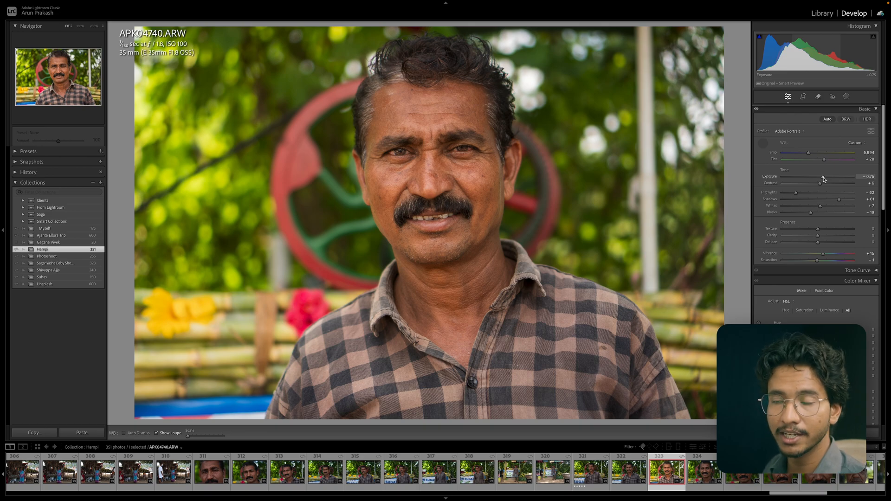
left_click_drag(824, 178, 825, 180)
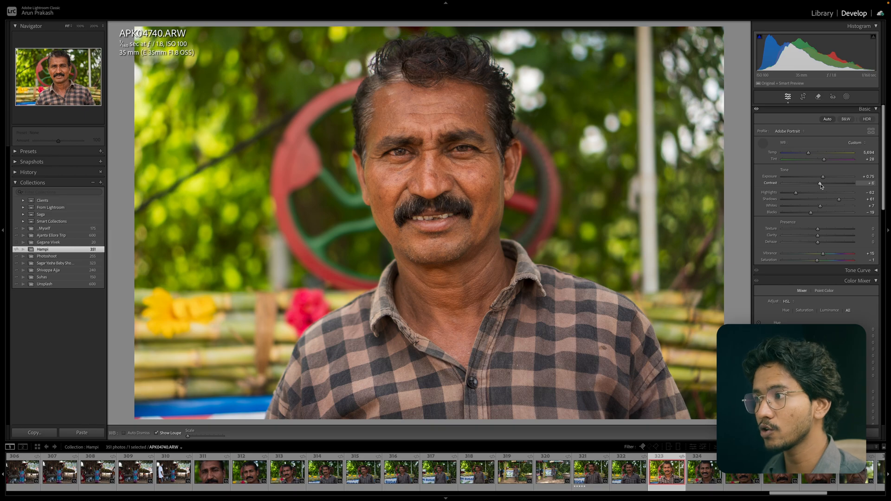
Drag the Contrast slider up and down to compare higher and lower contrast.
left_click_drag(821, 185, 840, 185)
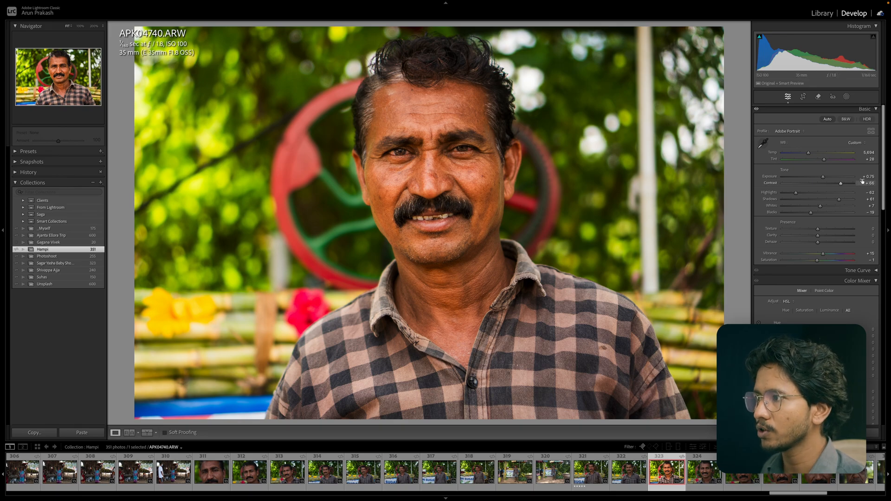
left_click_drag(840, 184, 818, 184)
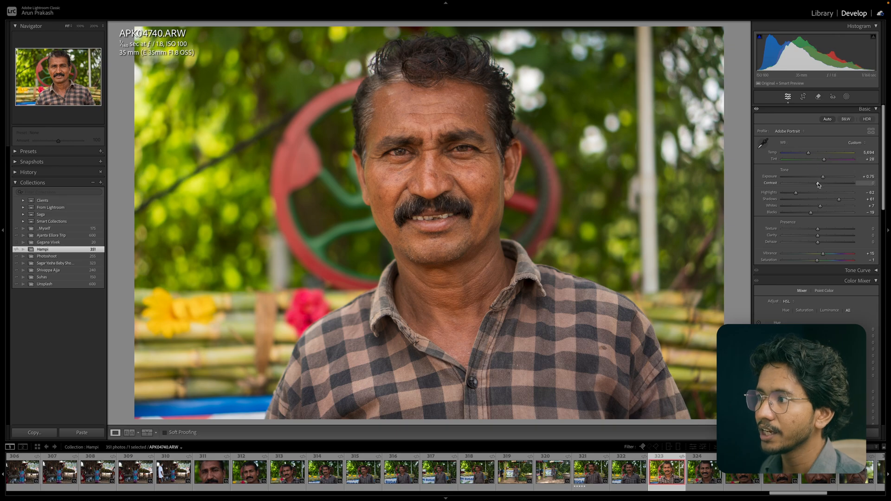
left_click_drag(818, 185, 840, 185)
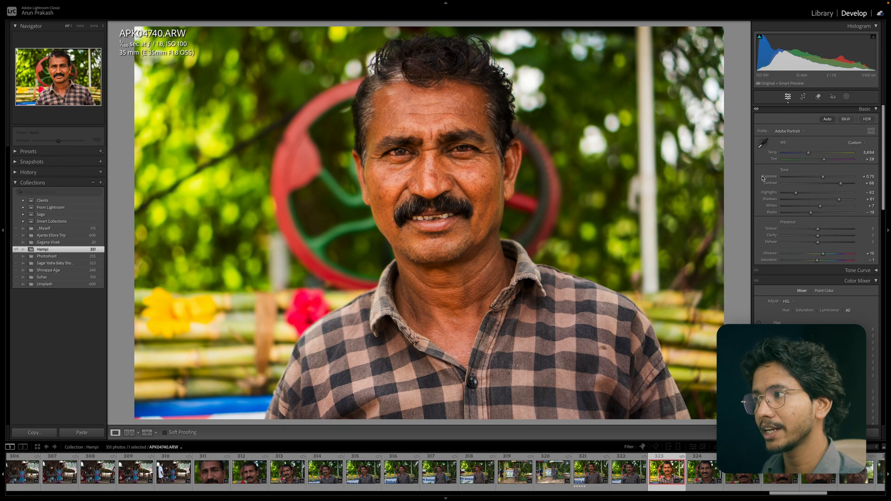
left_click_drag(840, 183, 796, 182)
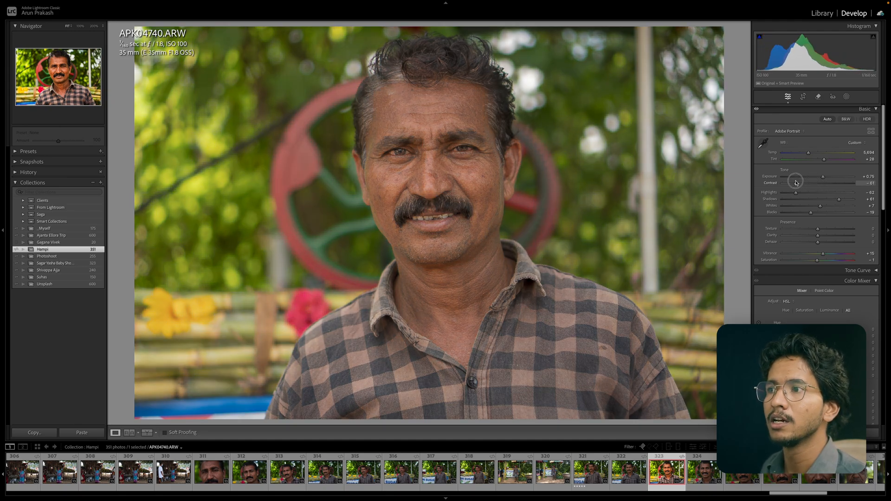
Raise Contrast, then settle on Exposure +0.70 and Contrast +15.
left_click_drag(796, 183, 796, 183)
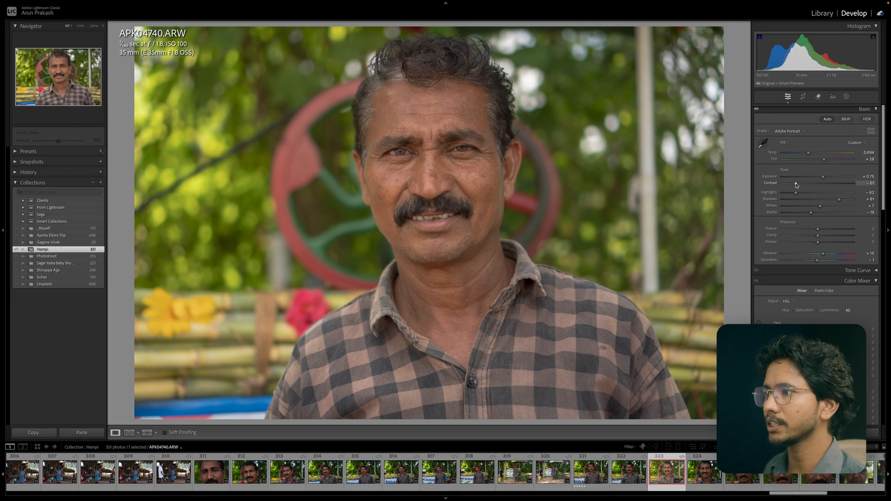
left_click_drag(796, 184, 825, 185)
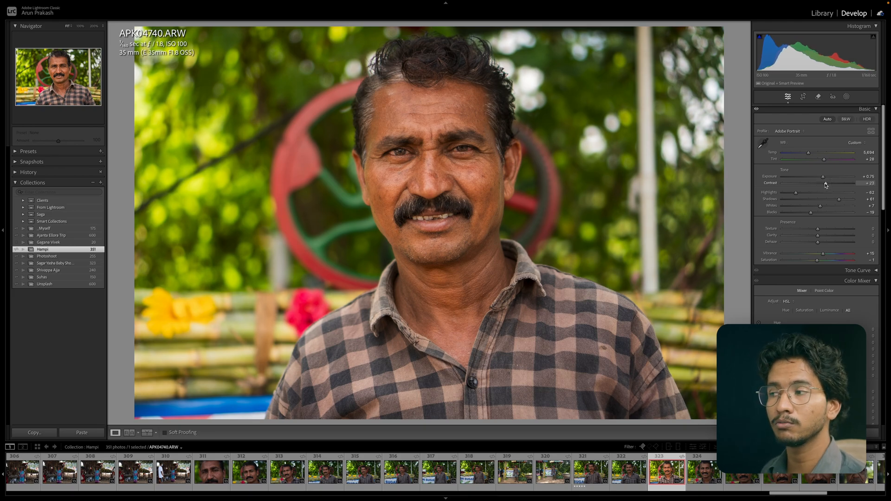
left_click_drag(825, 185, 837, 184)
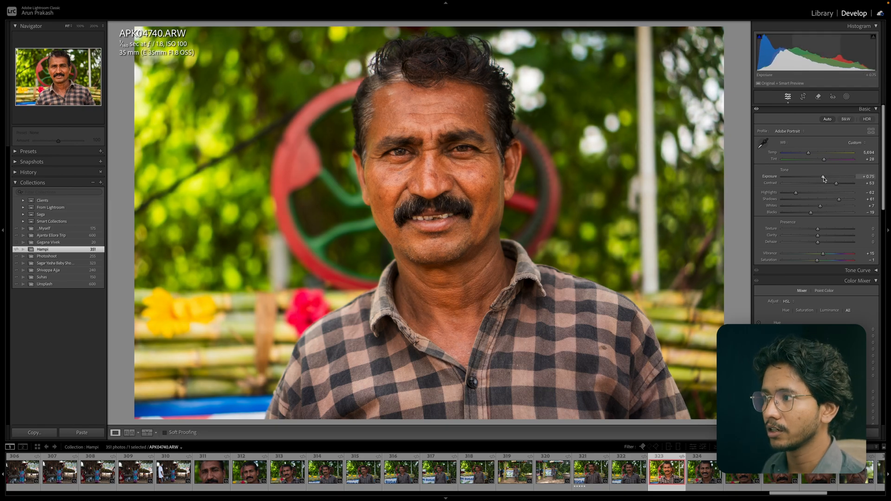
left_click_drag(823, 177, 838, 186)
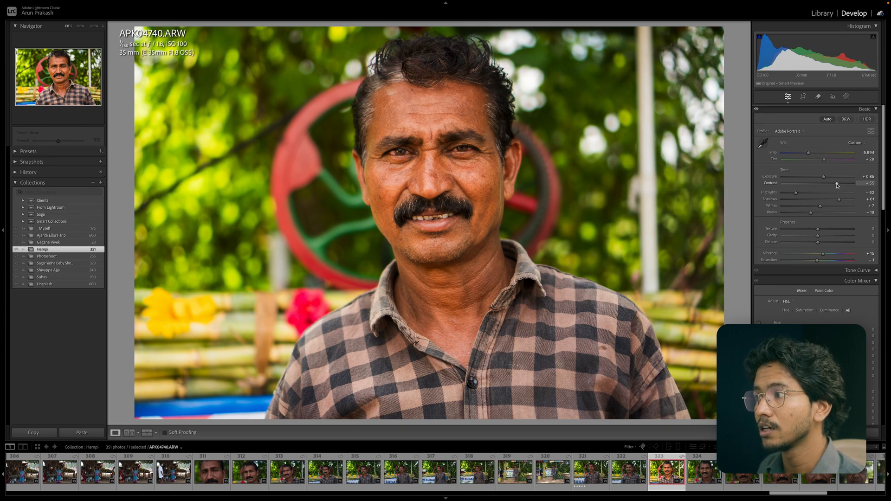
left_click_drag(836, 185, 826, 185)
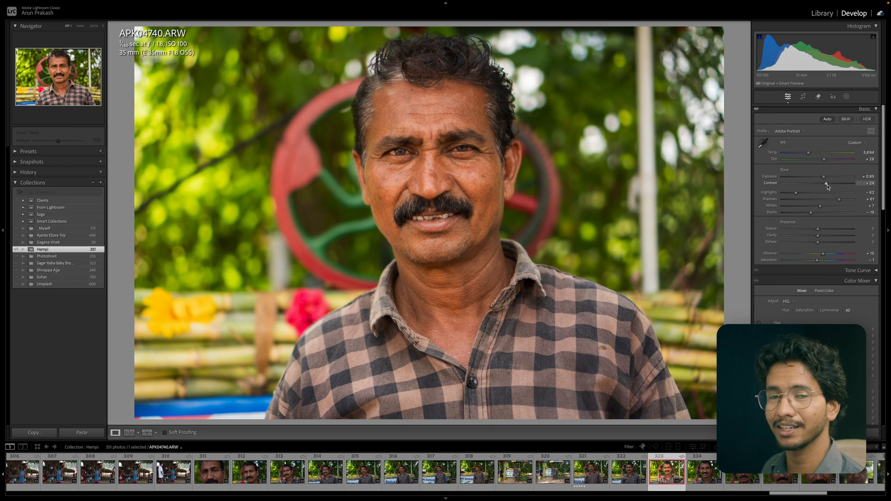
left_click_drag(824, 179, 824, 184)
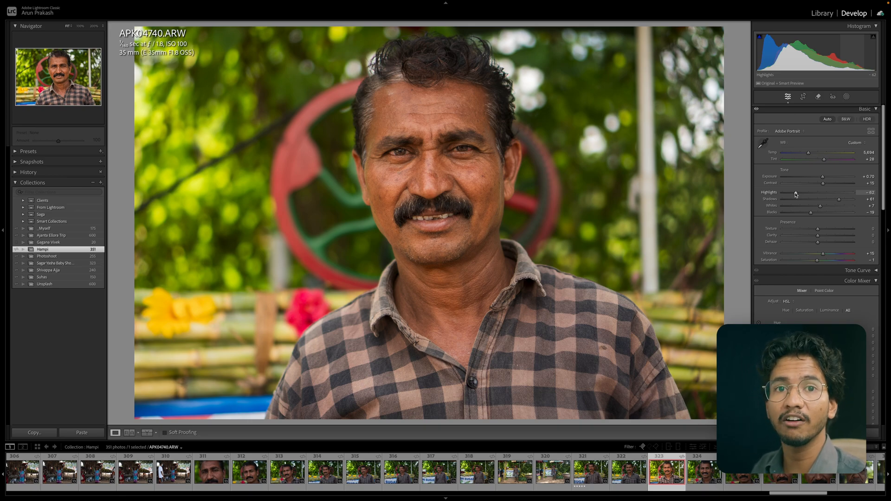
Drag Highlights down and back up, settling at -52.
mouse_move(796, 195)
left_mouse_down()
mouse_move(807, 194)
mouse_move(788, 197)
left_mouse_up()
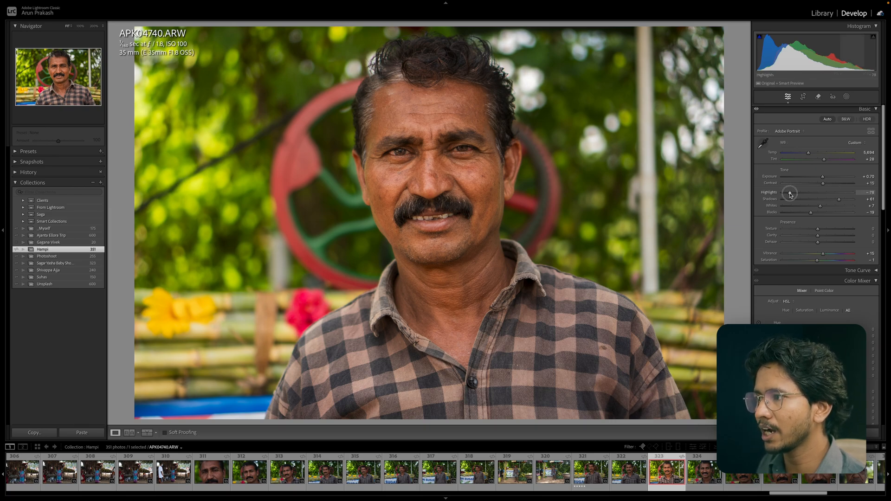
mouse_move(788, 195)
left_mouse_down()
mouse_move(851, 197)
mouse_move(786, 198)
left_mouse_up()
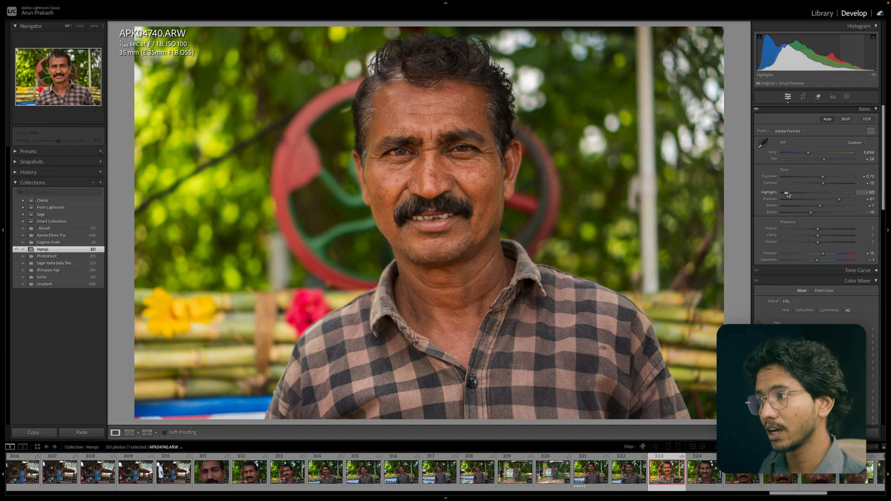
left_click_drag(788, 195, 803, 195)
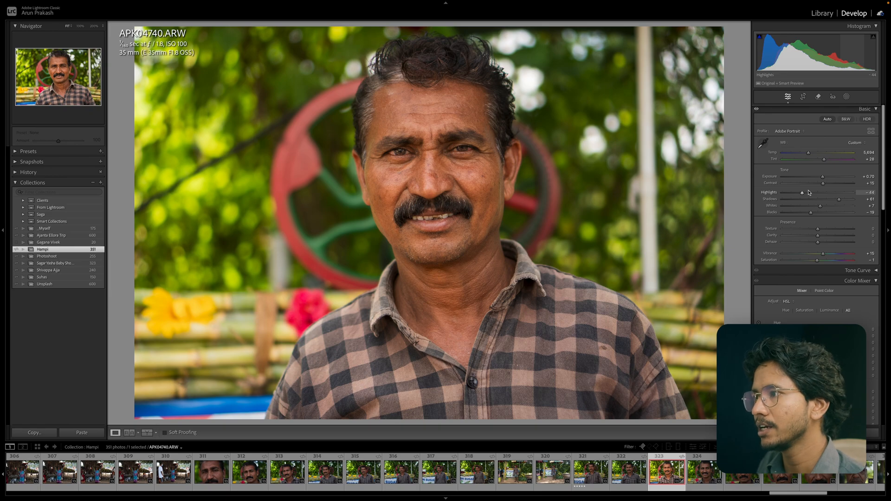
left_click_drag(803, 195, 798, 195)
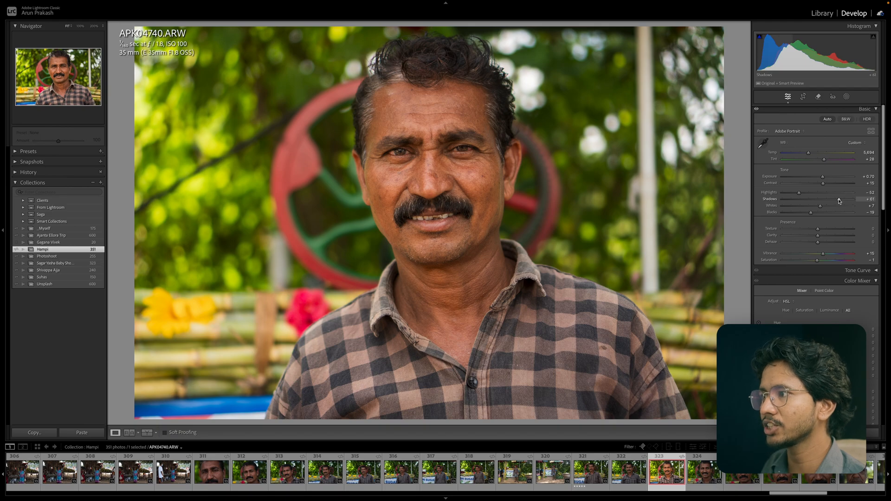
Swing Shadows between lower and higher values, settling around +37, and ease Highlights to -49.
left_click_drag(839, 201, 822, 201)
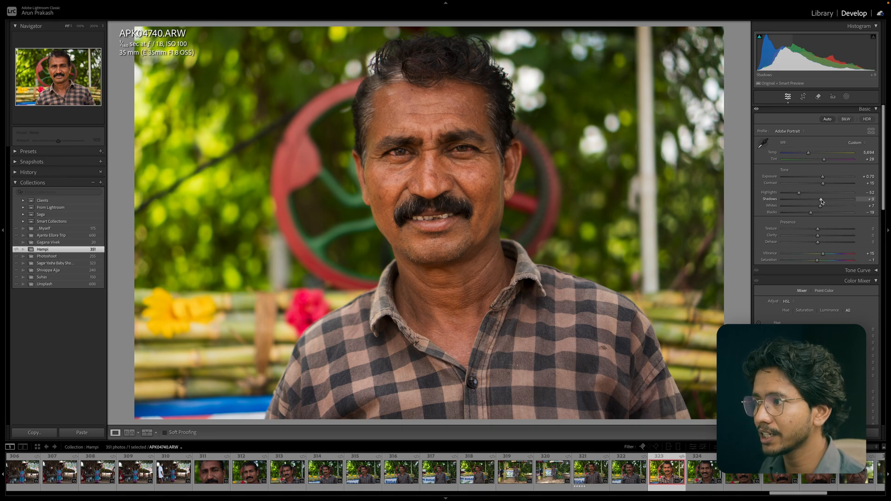
left_click_drag(822, 201, 799, 202)
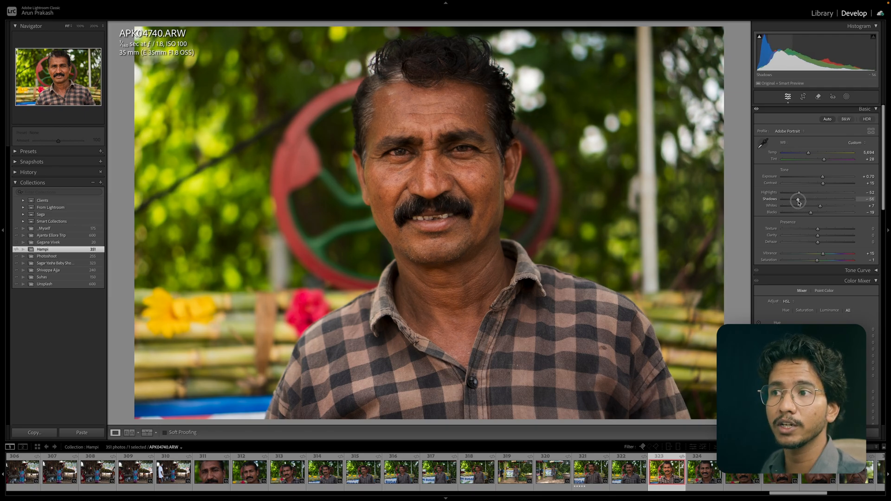
left_click_drag(799, 202, 829, 201)
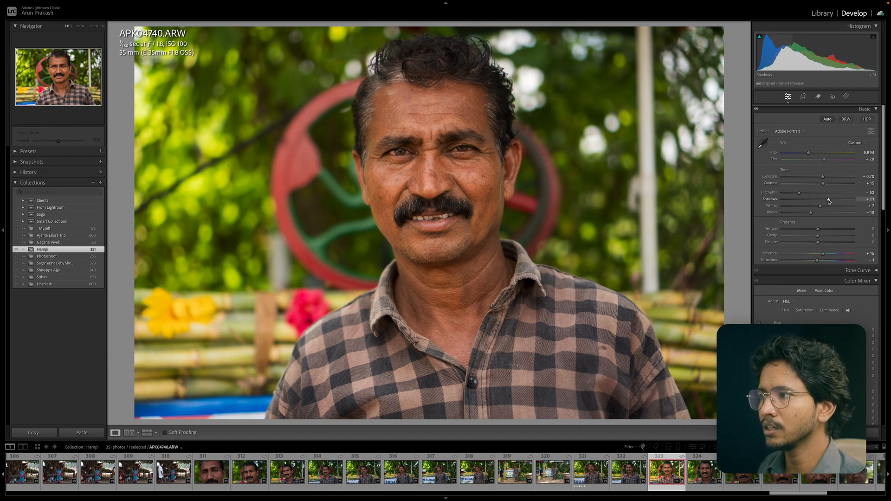
left_click_drag(829, 201, 831, 199)
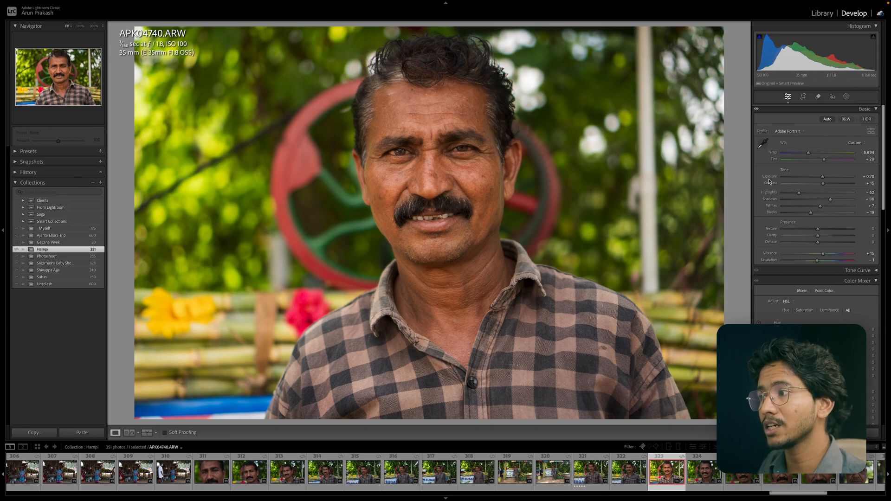
left_click_drag(818, 200, 800, 195)
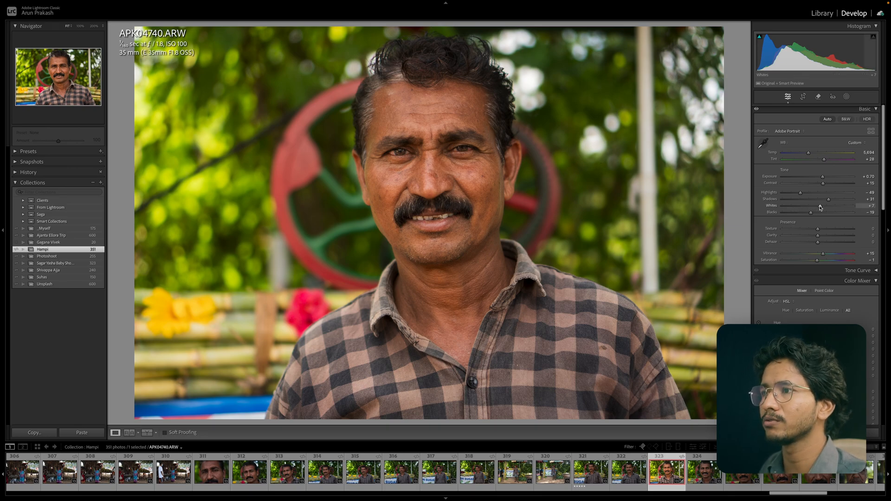
Drag Whites down and back up to compare, ending near +3.
left_click_drag(820, 207, 809, 207)
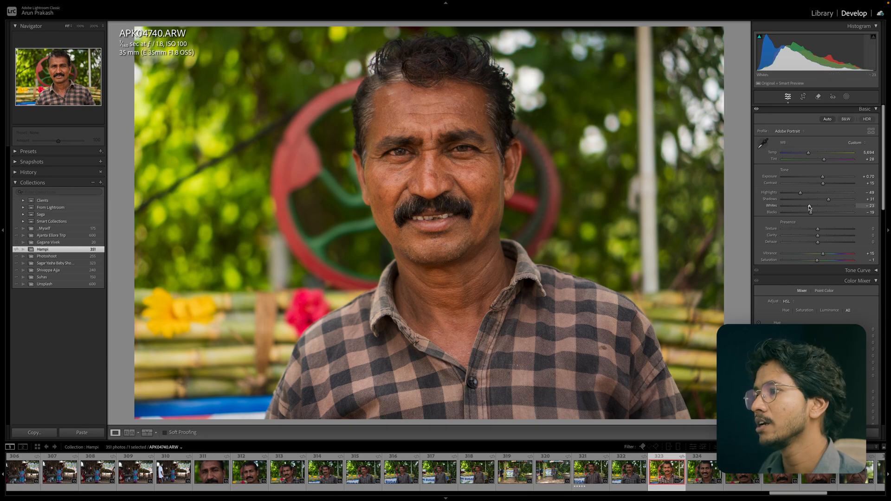
left_click_drag(810, 208, 787, 206)
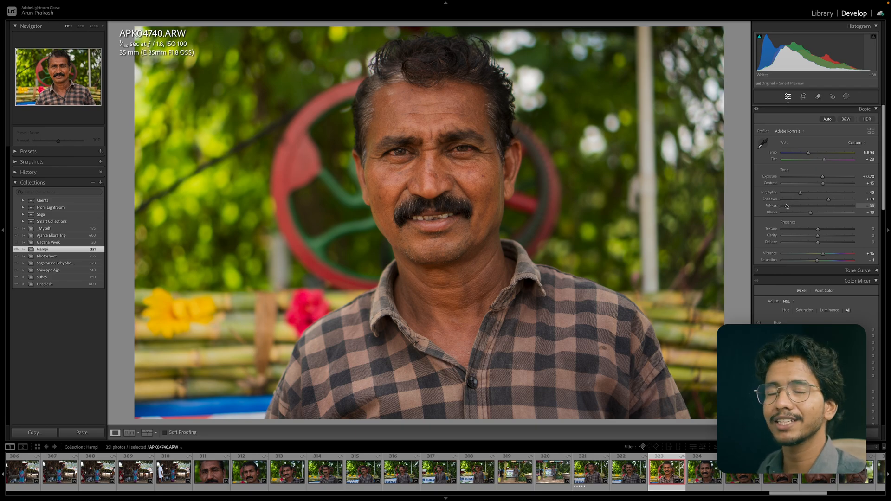
left_click_drag(787, 206, 831, 210)
Drag Blacks down and up to compare, ending near -4.
left_click_drag(837, 211, 807, 213)
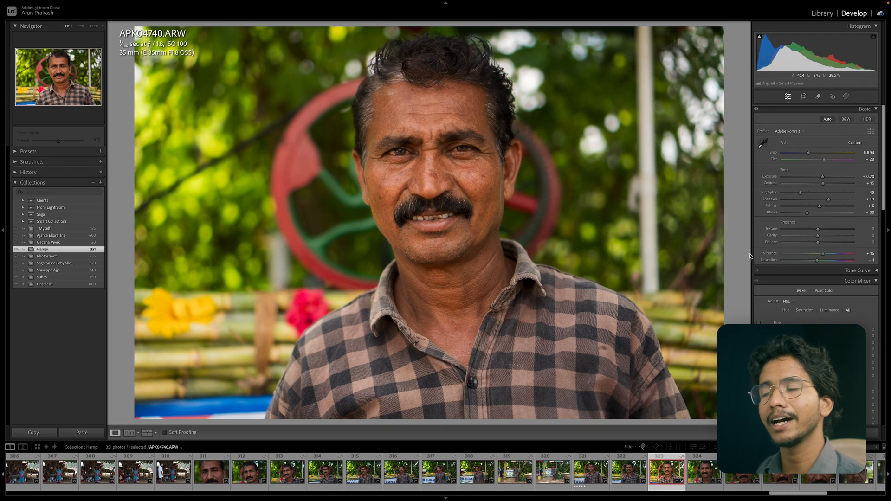
left_click_drag(807, 214, 840, 215)
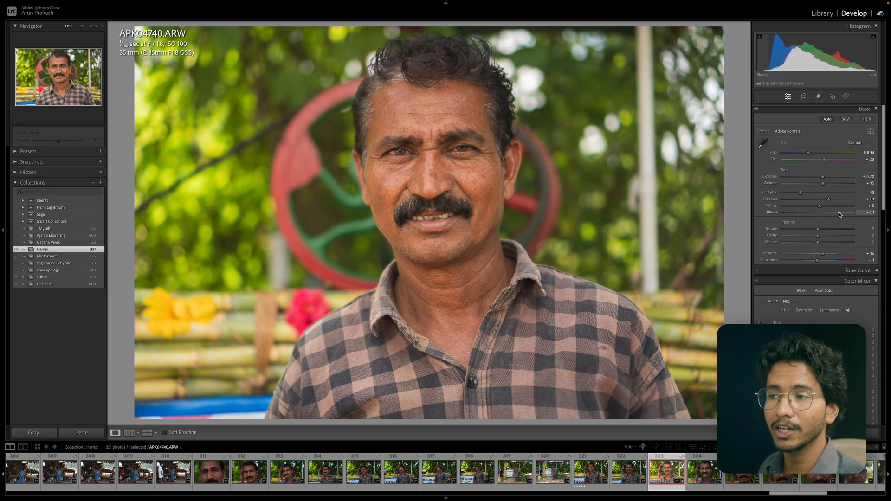
left_click_drag(840, 214, 820, 214)
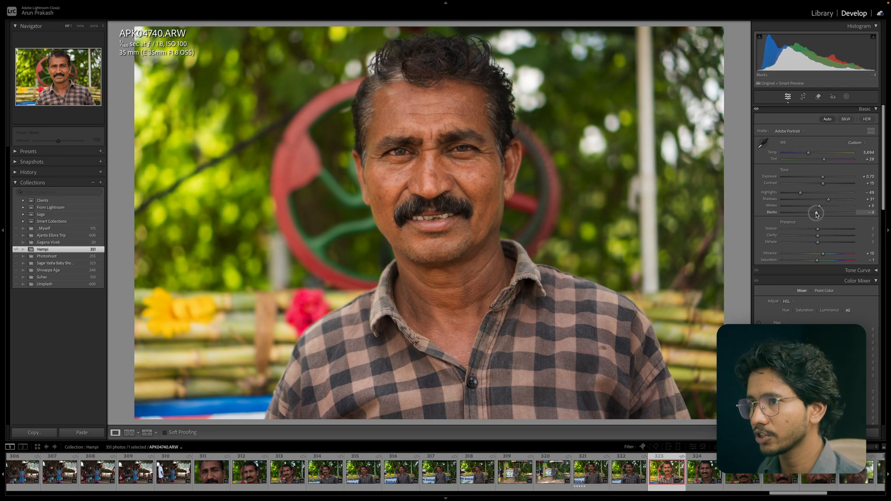
Reset all develop settings of the photo and apply Auto tone.
key("ctrl+shift+r")
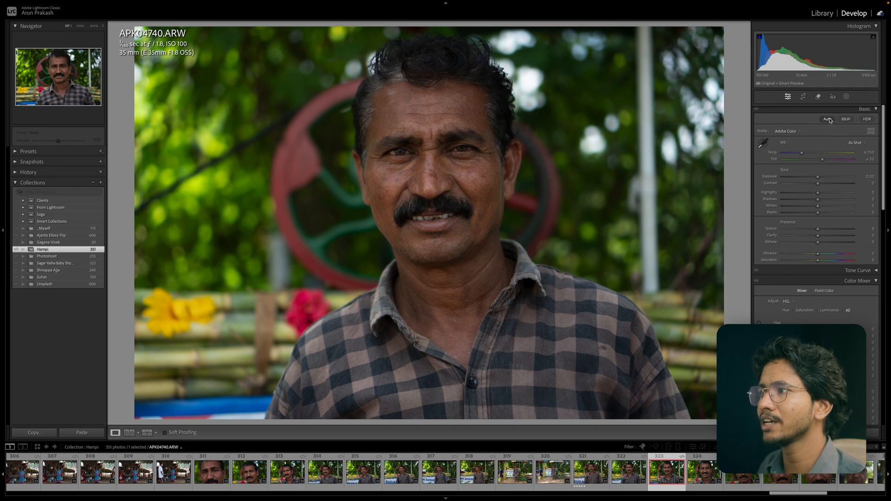
left_click(828, 119)
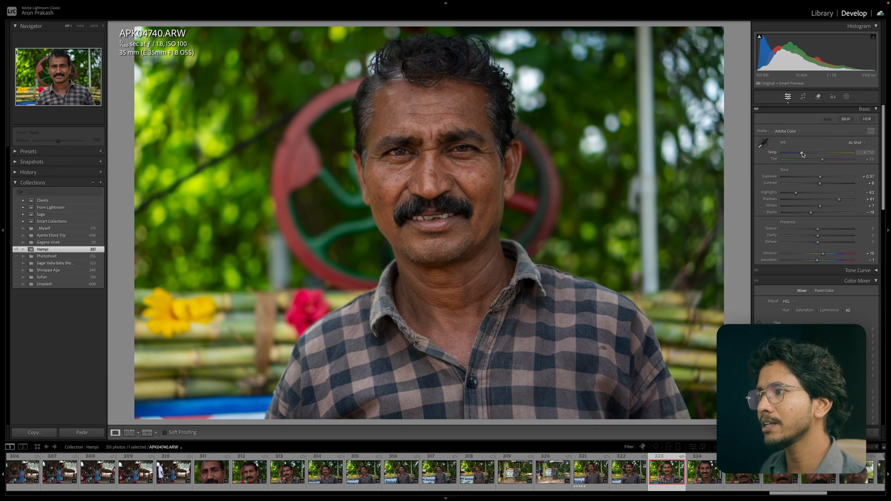
Set the white balance Temp to 5,022 and Tint to +25.
left_click_drag(802, 153, 805, 153)
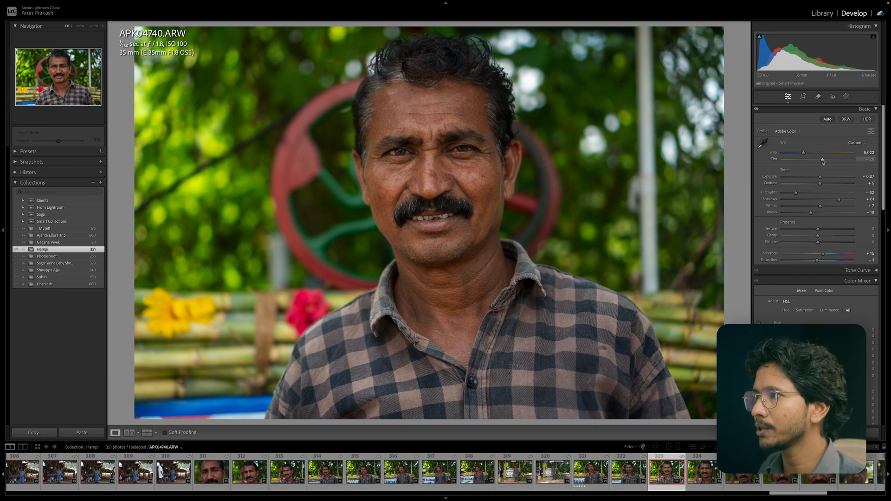
left_click(823, 160)
Refine tone: Exposure +0.50, Highlights -55, Shadows +74, Blacks -21 and Contrast +17.
left_click_drag(823, 160, 842, 203)
left_click(839, 201)
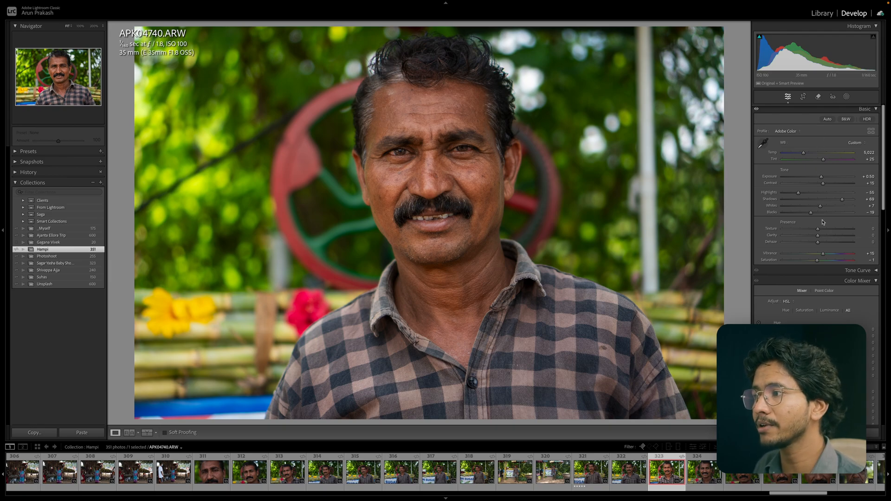
left_click_drag(811, 215, 811, 216)
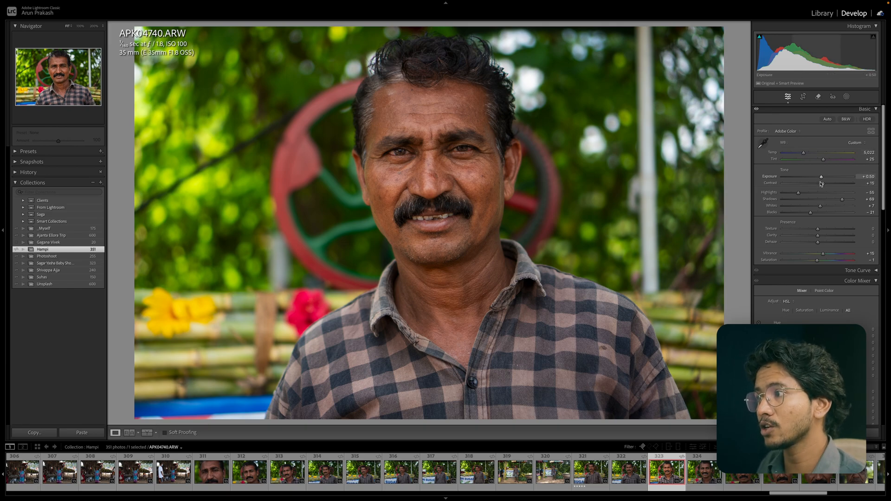
left_click_drag(821, 183, 845, 201)
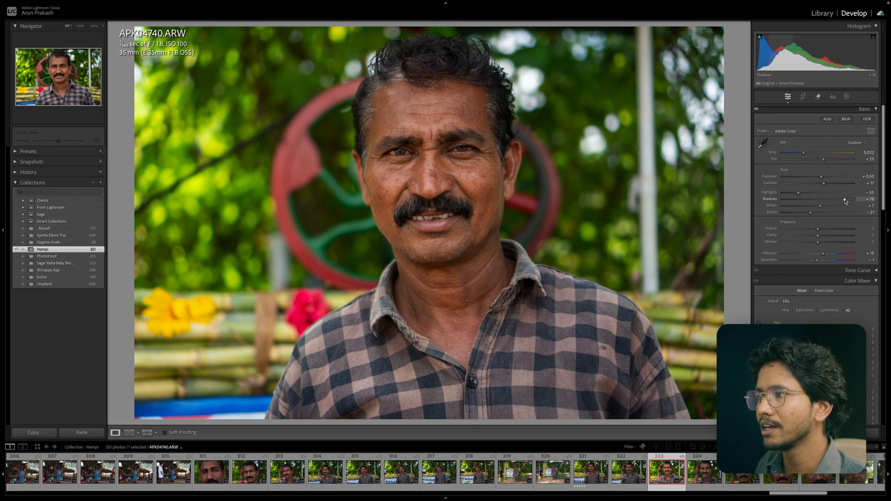
left_click_drag(846, 201, 845, 202)
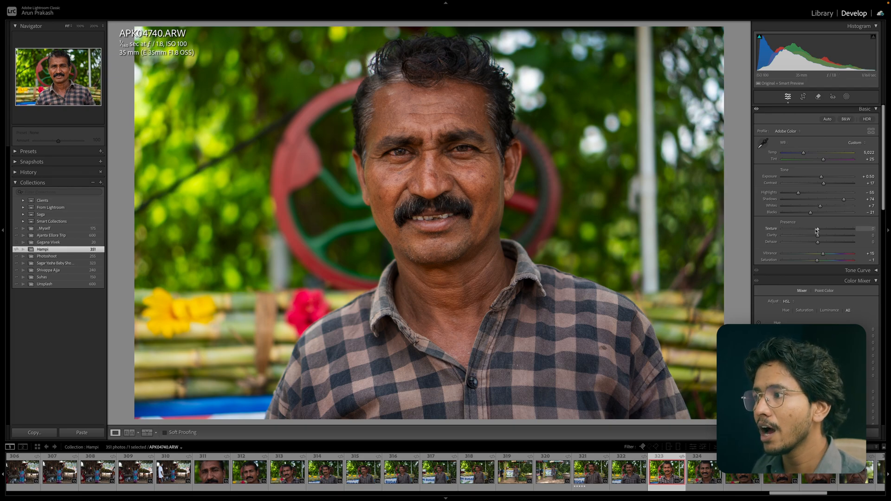
Compare Texture at low and high values, reset it, and set Texture to +20.
left_click_drag(818, 229, 793, 229)
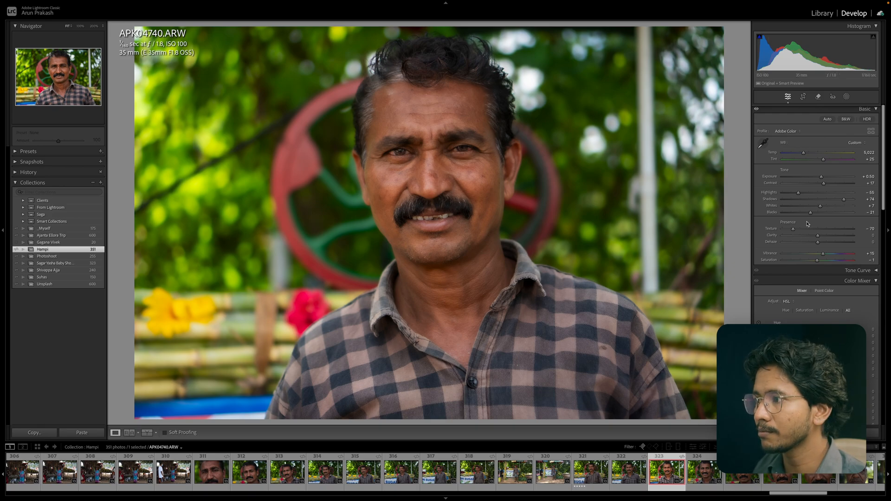
left_click_drag(793, 231, 834, 232)
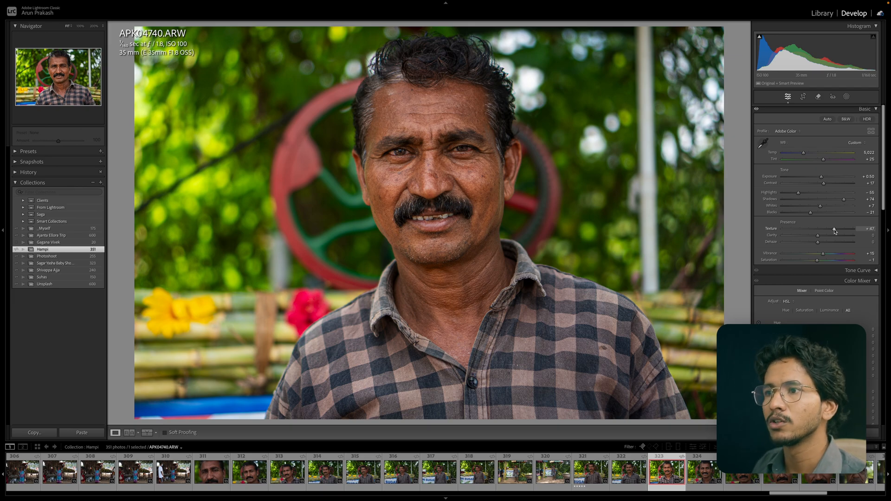
double_click(835, 231)
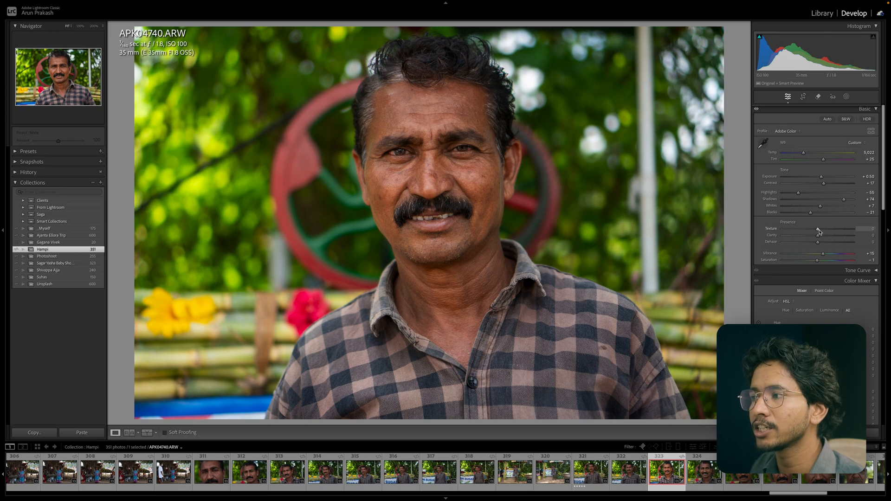
mouse_move(820, 232)
left_mouse_down()
mouse_move(886, 229)
mouse_move(825, 232)
left_mouse_up()
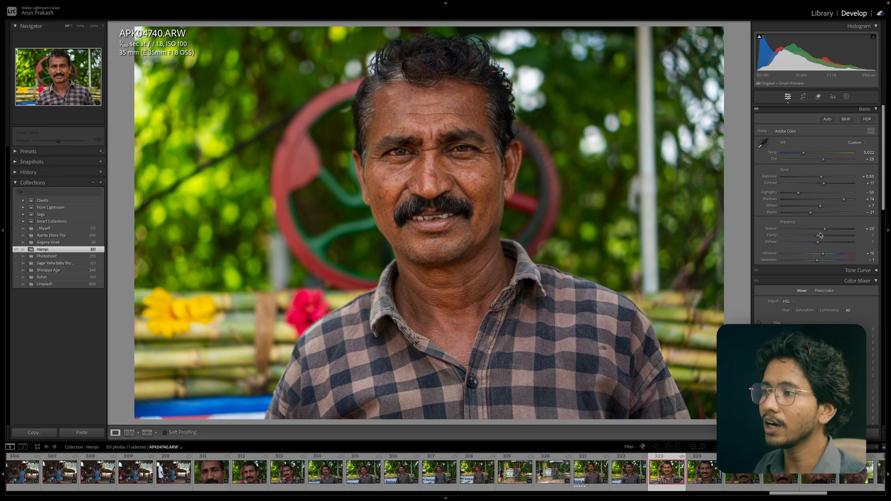
Drag Clarity up and down to compare, settling at +17.
left_click_drag(820, 235, 837, 237)
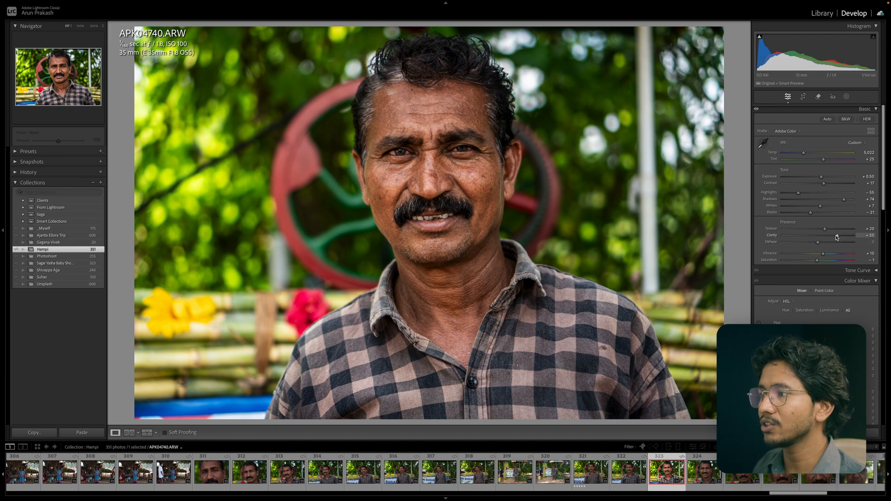
left_click_drag(837, 236, 825, 239)
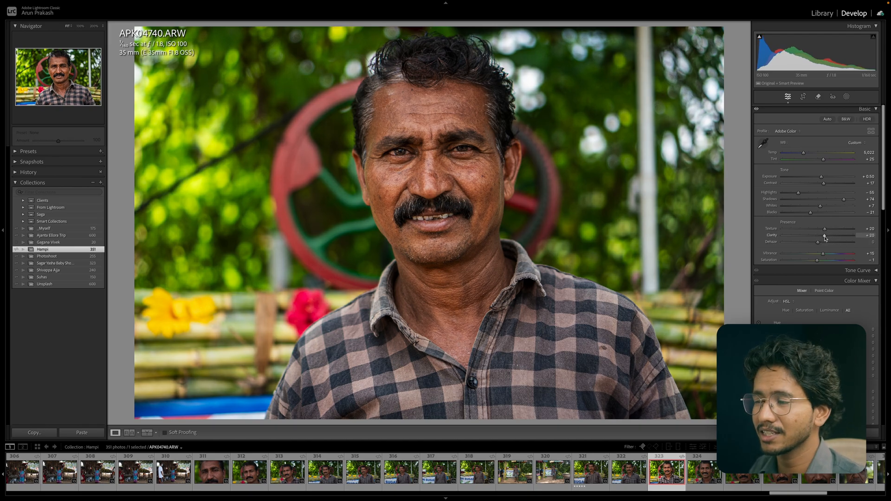
left_click_drag(825, 238, 841, 240)
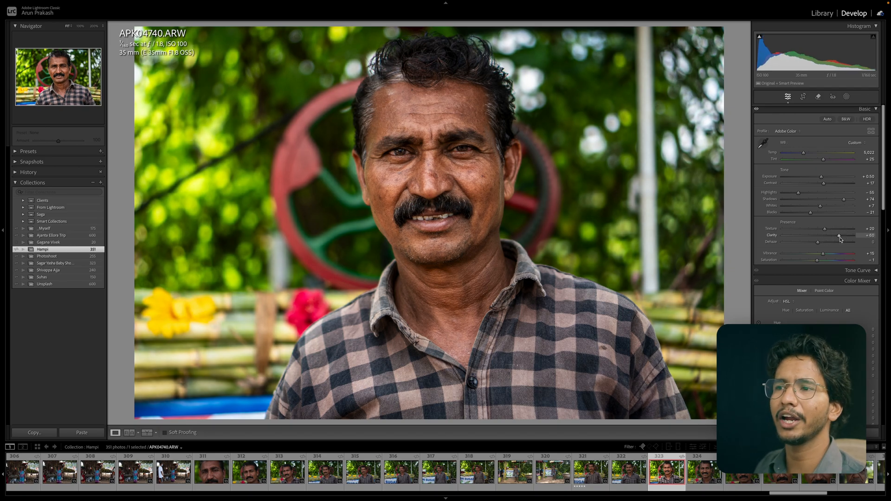
left_click_drag(839, 239, 825, 239)
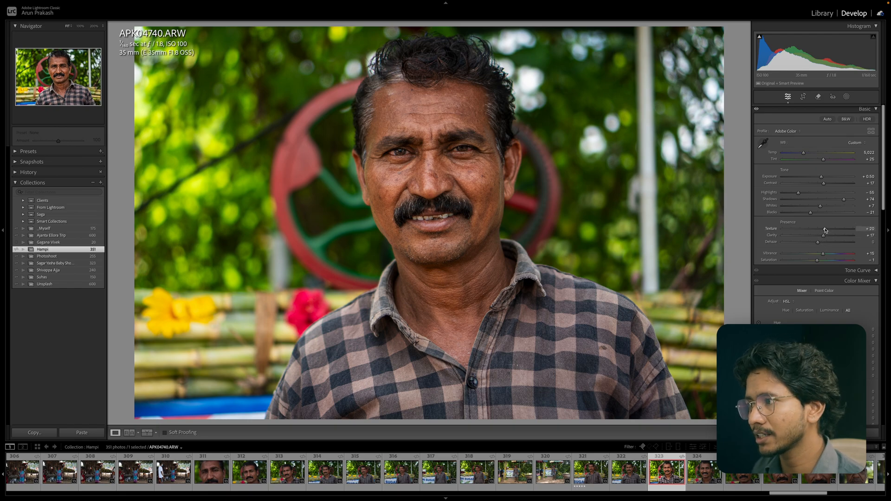
Nudge Texture to +25 and Clarity to +18.
left_click_drag(825, 229, 825, 231)
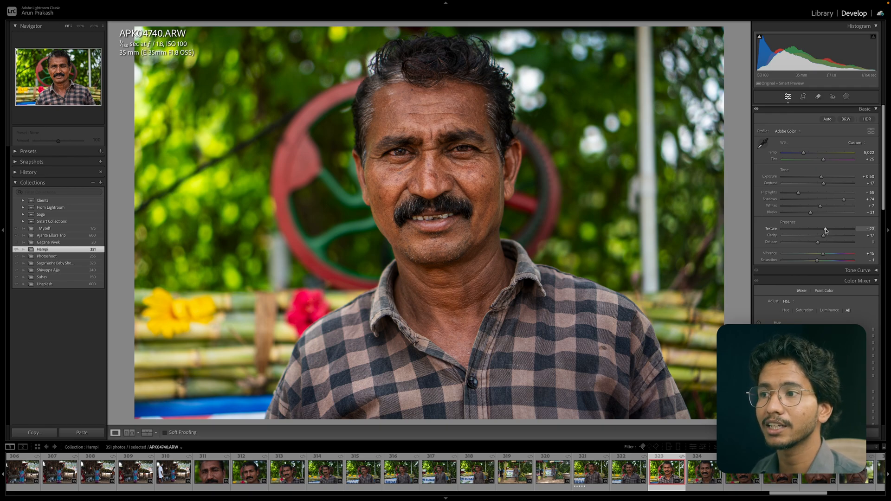
left_click_drag(826, 231, 820, 243)
left_click_drag(816, 244, 811, 245)
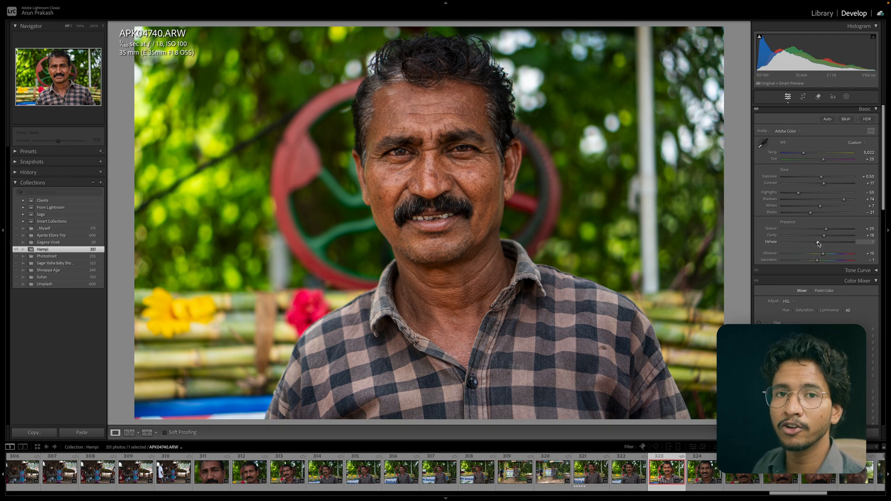
Compare Dehaze at high and low values and reset it.
left_click_drag(819, 244, 837, 244)
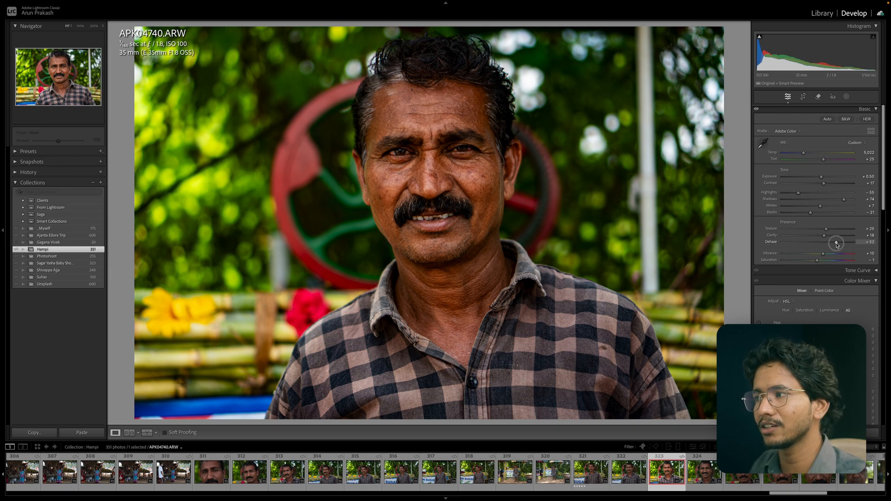
left_click_drag(837, 245, 808, 248)
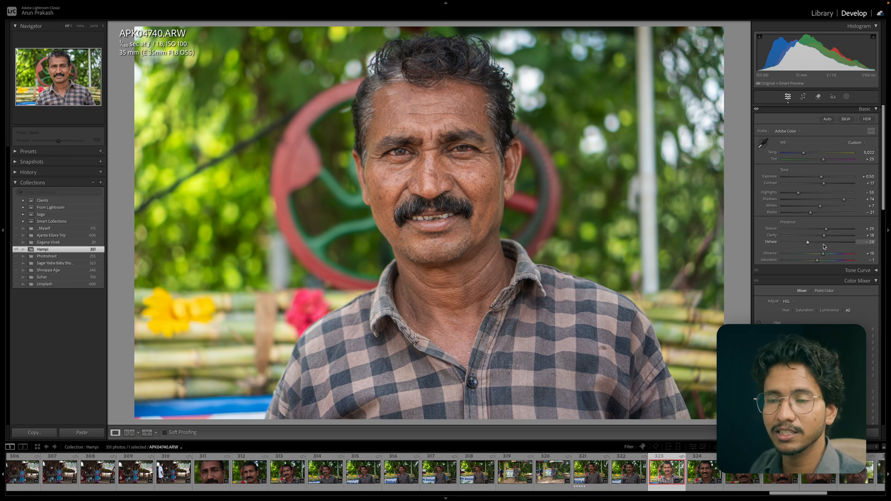
double_click(808, 243)
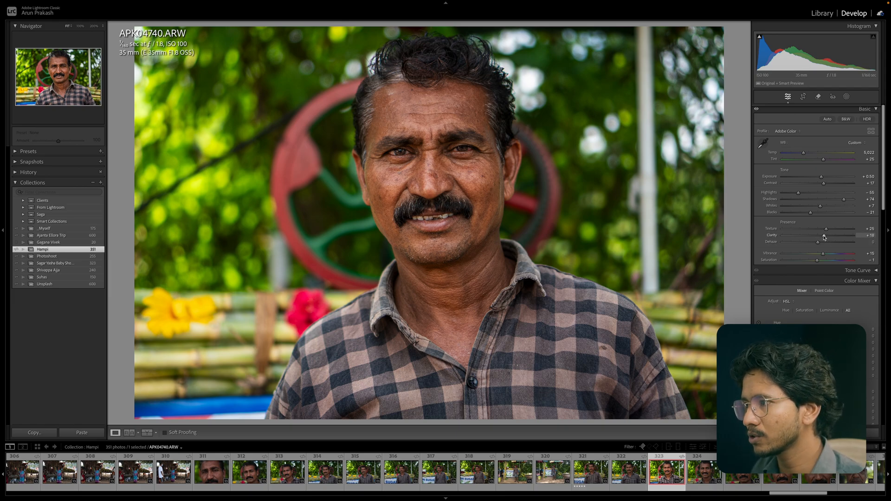
Set Texture to +22 and lower Clarity to +11.
left_click_drag(826, 238, 826, 232)
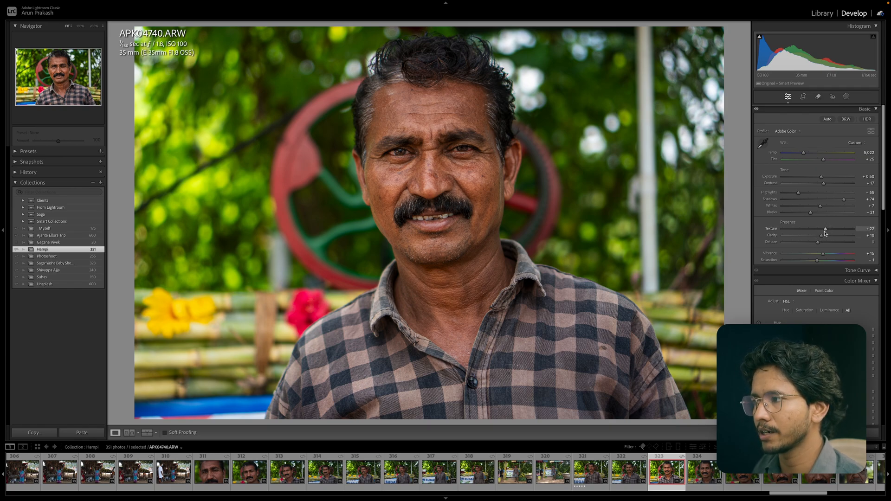
left_click(821, 237)
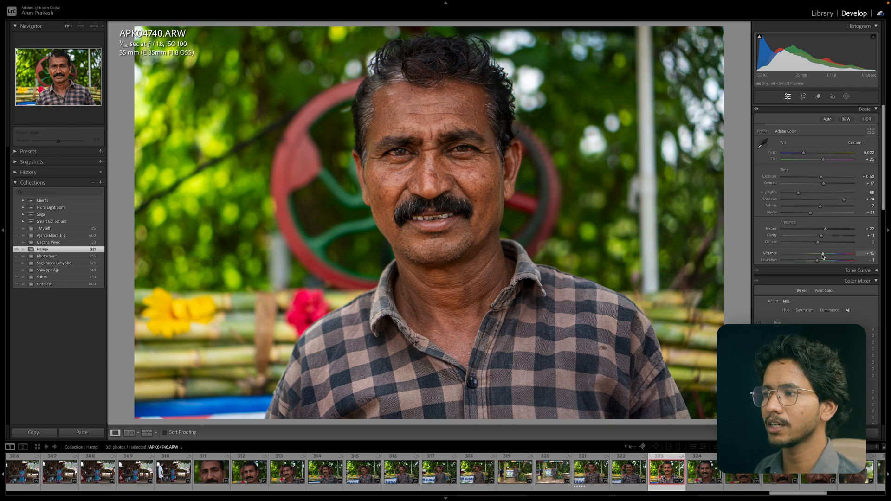
Raise Vibrance to +50 and hide the photo info overlay in Reference View.
left_click_drag(823, 255, 827, 254)
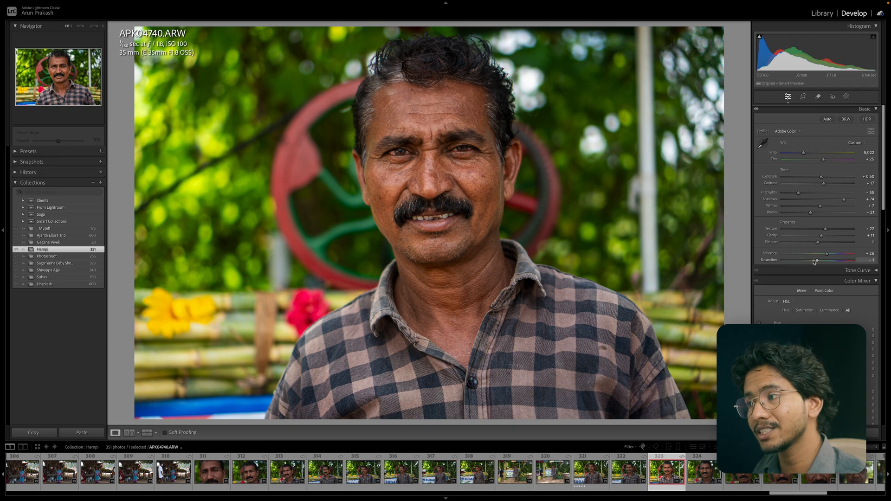
left_click_drag(818, 264, 844, 263)
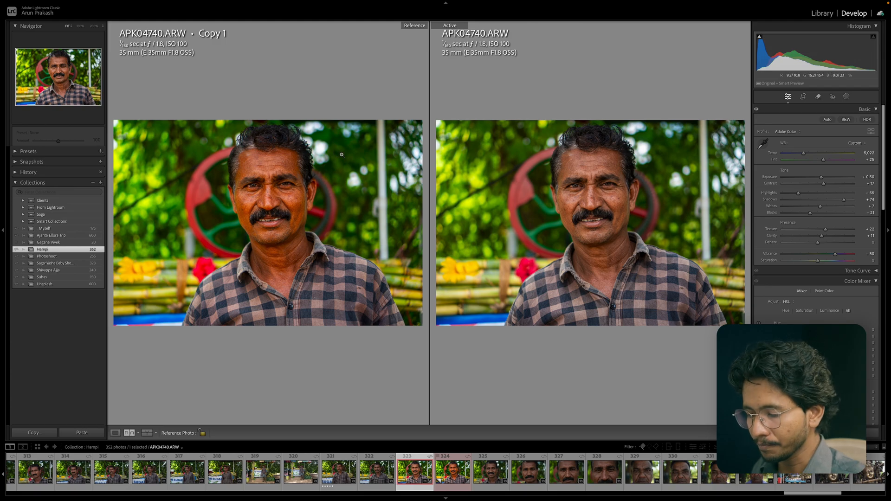
key("i")
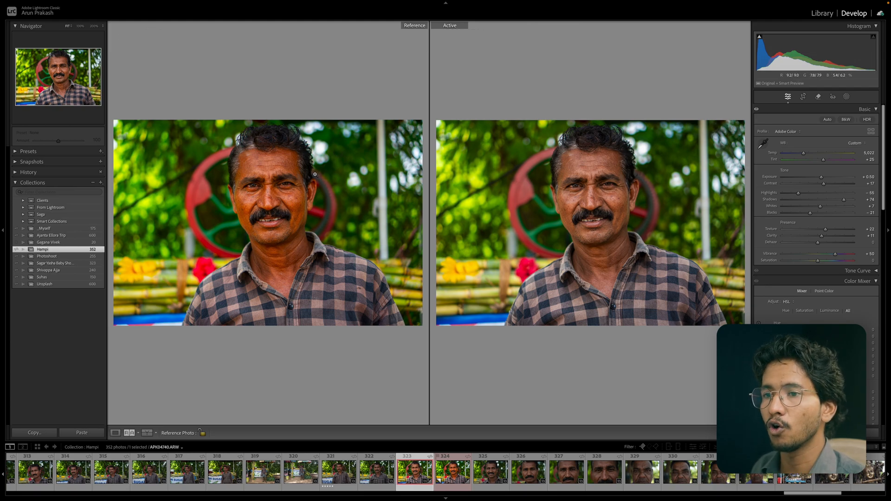
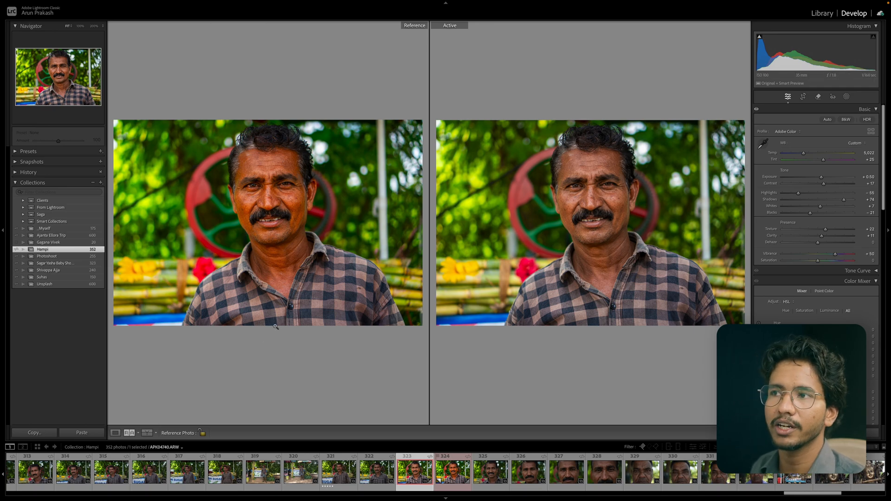
Return to the single-photo view and set Vibrance to +42 and Saturation to +12.
left_click(116, 432)
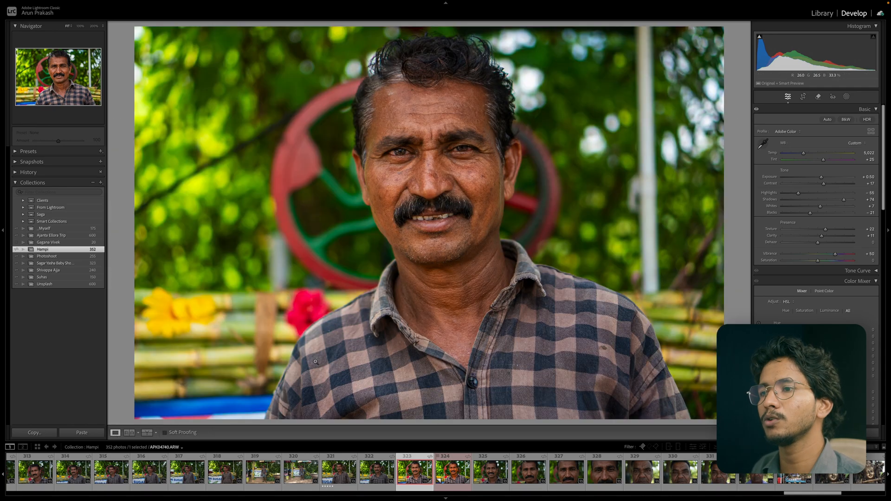
left_click(835, 255)
left_click_drag(835, 256, 822, 263)
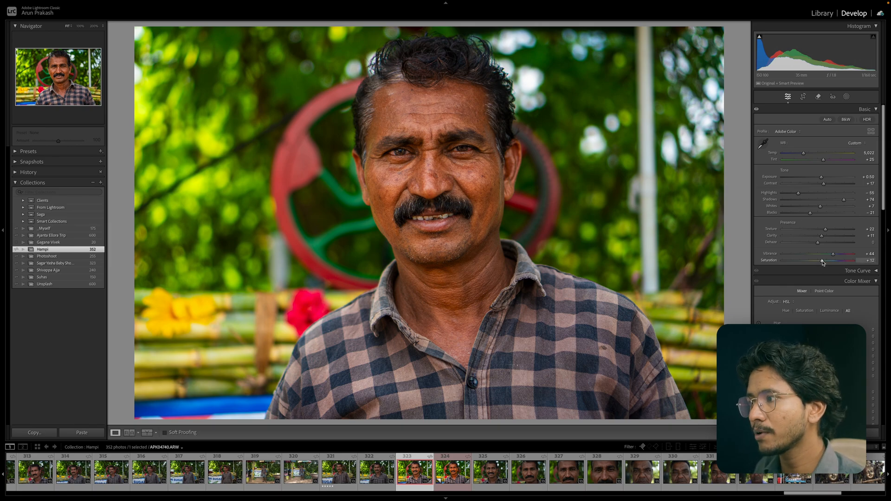
mouse_move(822, 261)
left_mouse_down()
mouse_move(832, 253)
mouse_move(823, 262)
left_mouse_up()
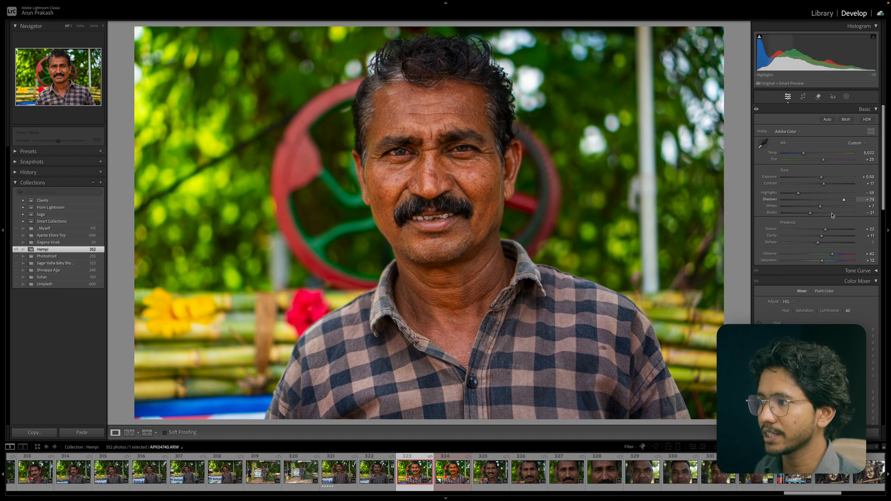
Collapse the Basic panel, open the Tone Curve, and drag the point curve into a steep contrast curve.
left_click(873, 110)
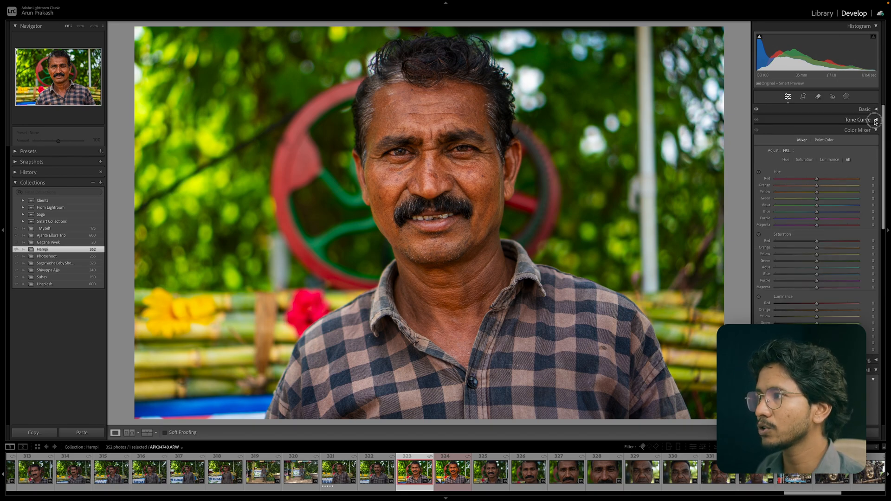
left_click(873, 121)
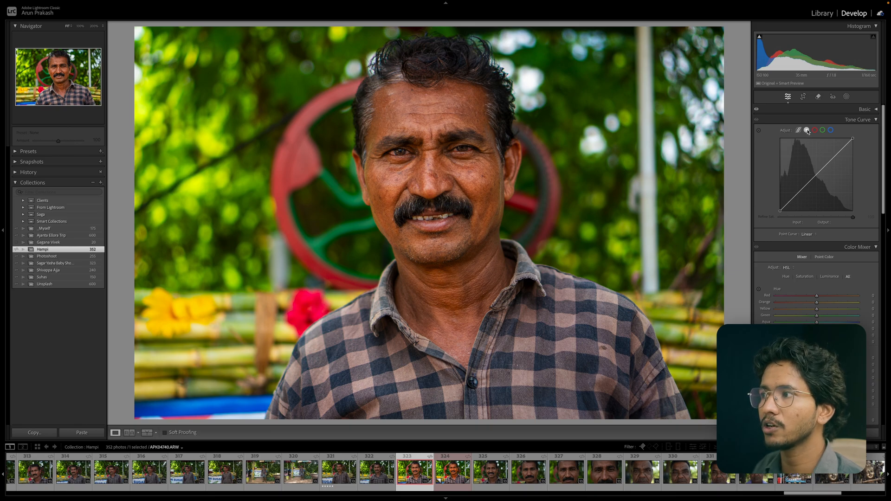
left_click_drag(805, 187, 804, 192)
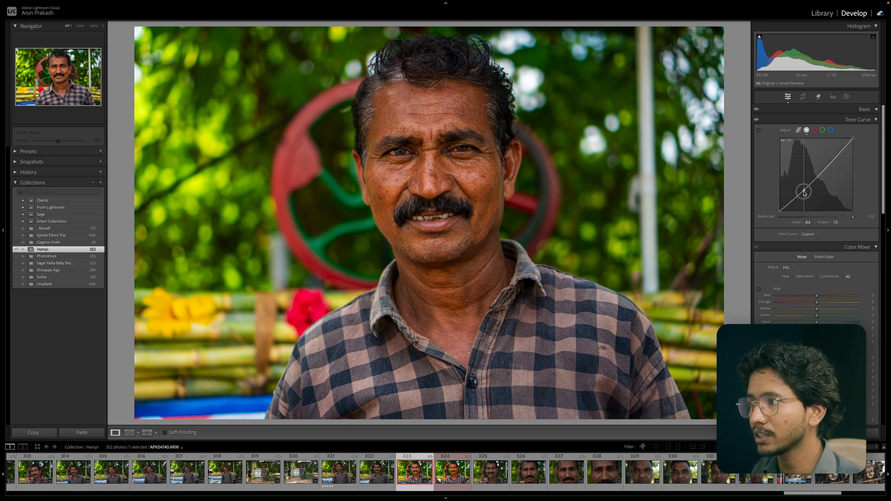
left_click_drag(829, 166, 843, 138)
left_click_drag(781, 212, 781, 211)
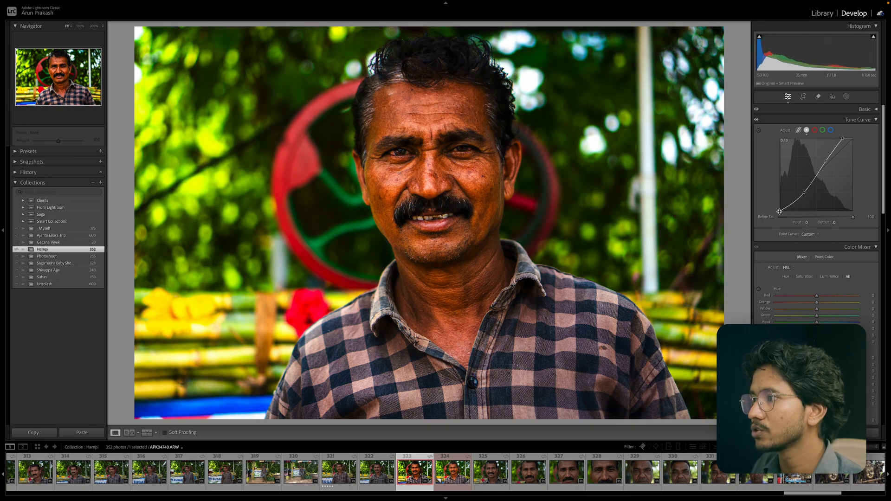
Reset the tone curve's channel to a straight line.
right_click(806, 191)
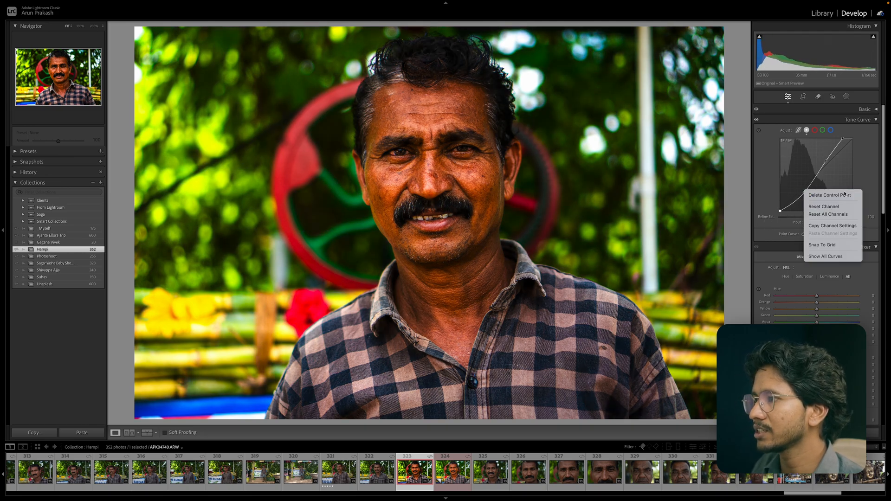
left_click(831, 207)
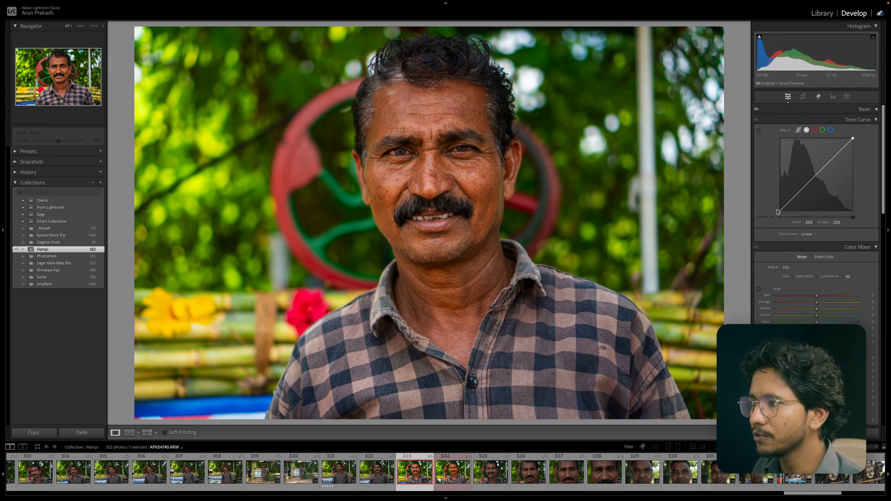
Add a midtone point to the curve and lift the black point to an output of 16, checking it at 1:1 zoom.
left_click(798, 192)
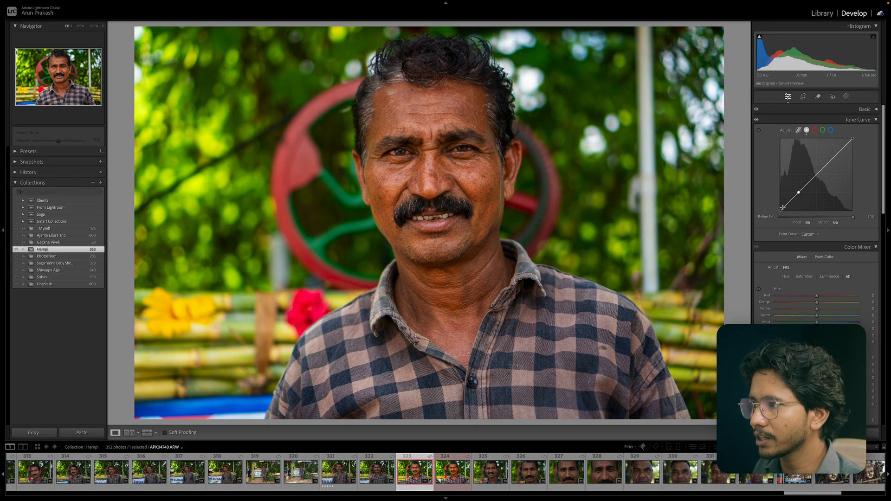
left_click_drag(780, 211, 773, 210)
left_click(486, 81)
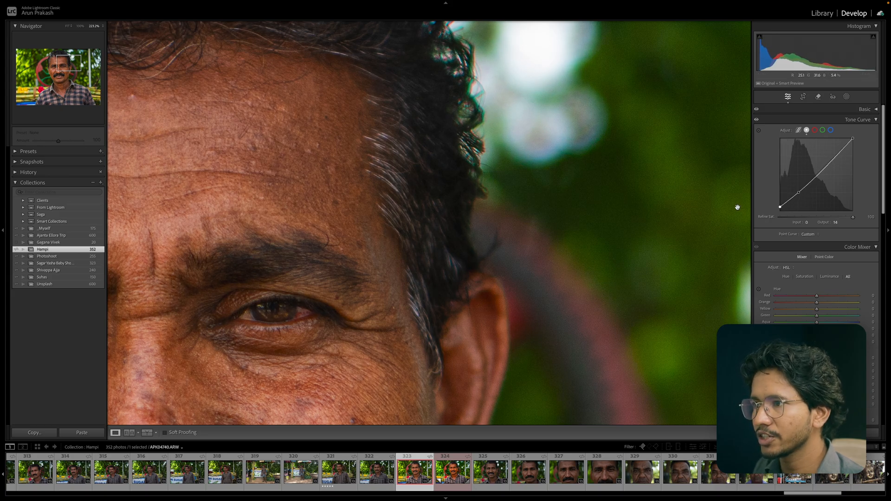
left_click(533, 206)
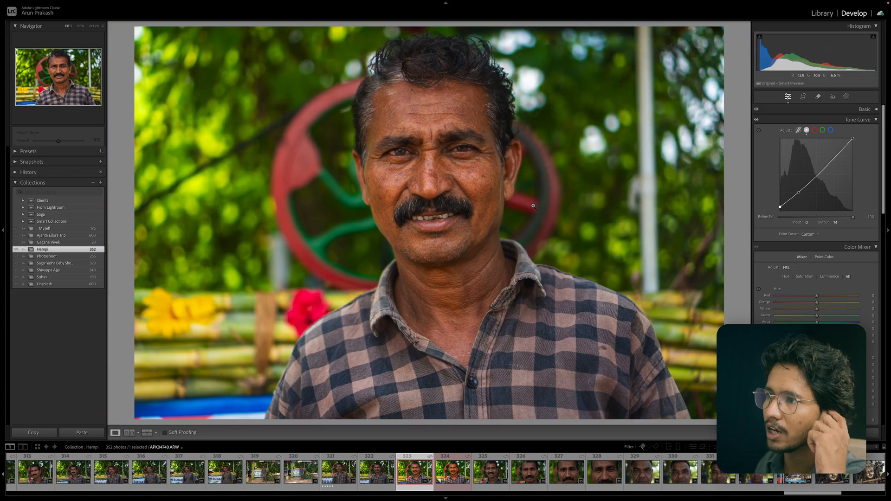
Switch between the red, green and blue tone curve channels and add a point on the red curve.
left_click(816, 132)
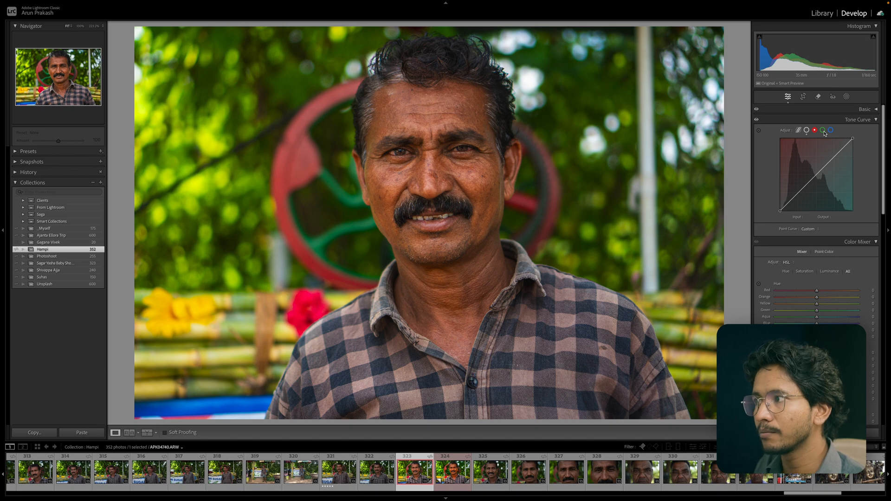
left_click(824, 133)
left_click(831, 131)
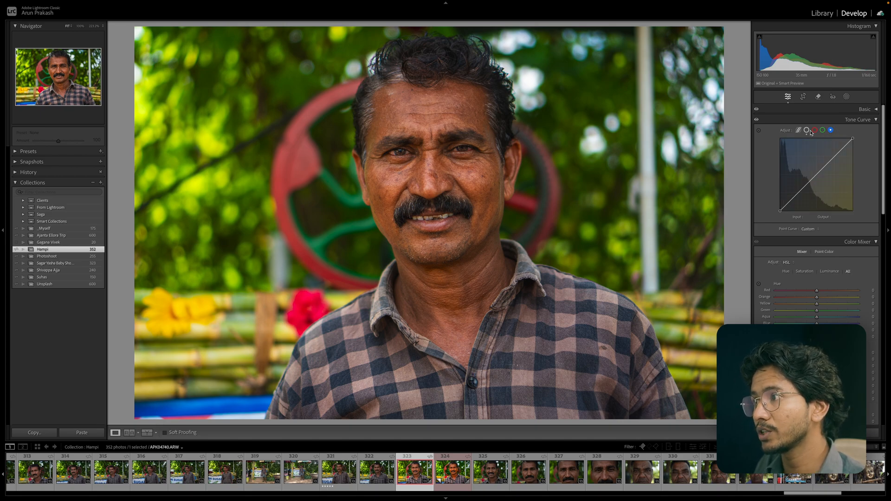
left_click(815, 130)
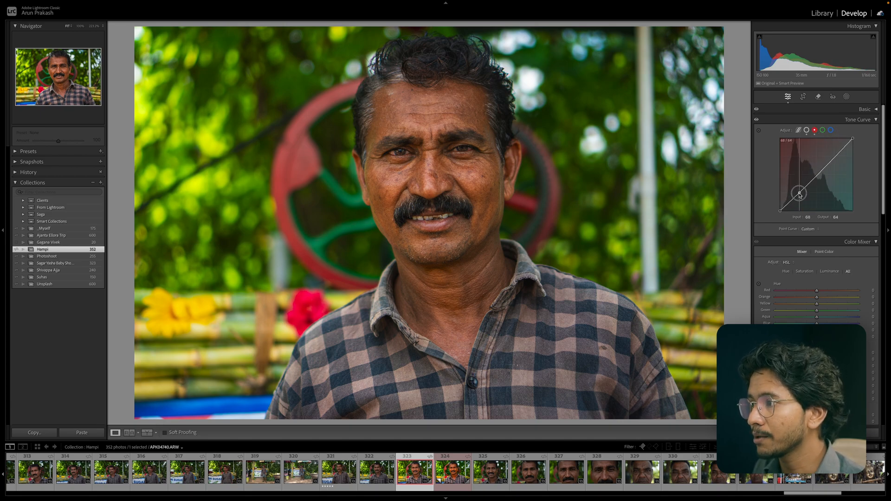
left_click(800, 194)
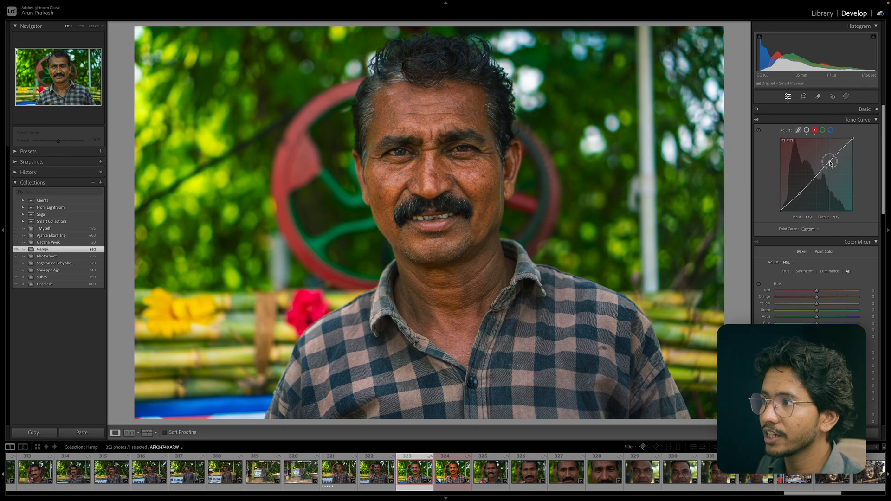
left_click(822, 131)
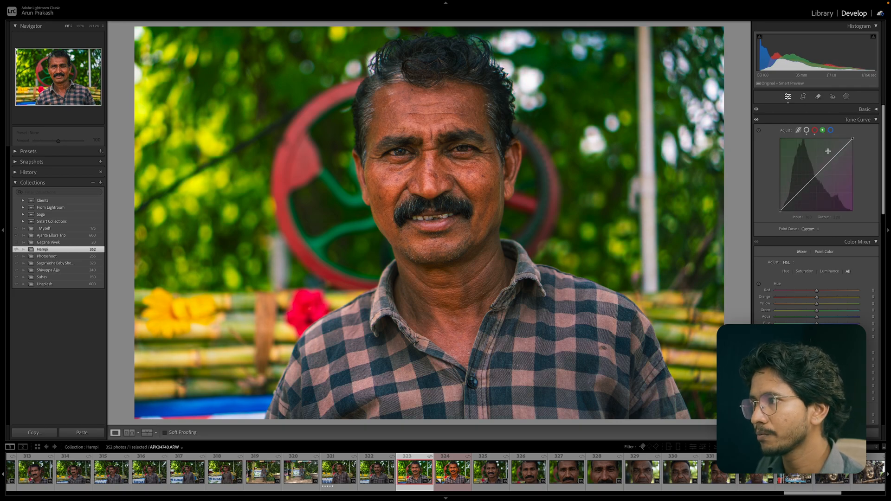
Collapse the Tone Curve, show all HSL sliders in the Color Mixer, and shift the Orange hue to -8.
left_click(876, 120)
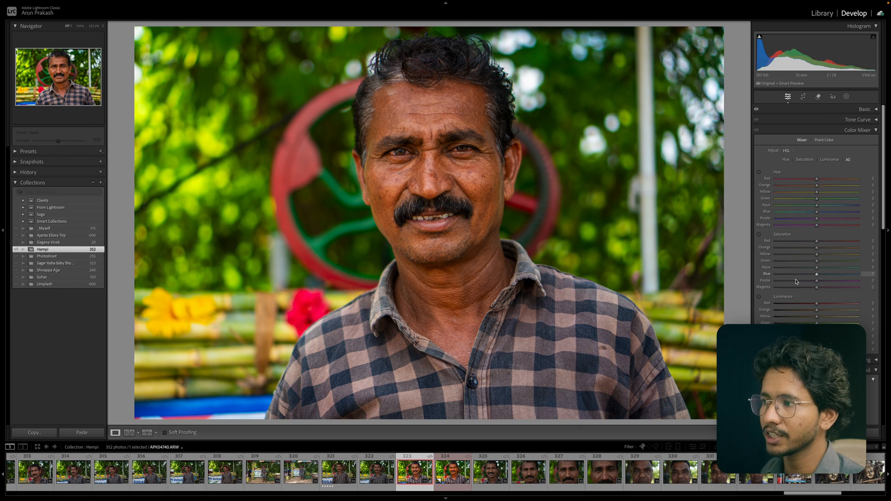
left_click(805, 160)
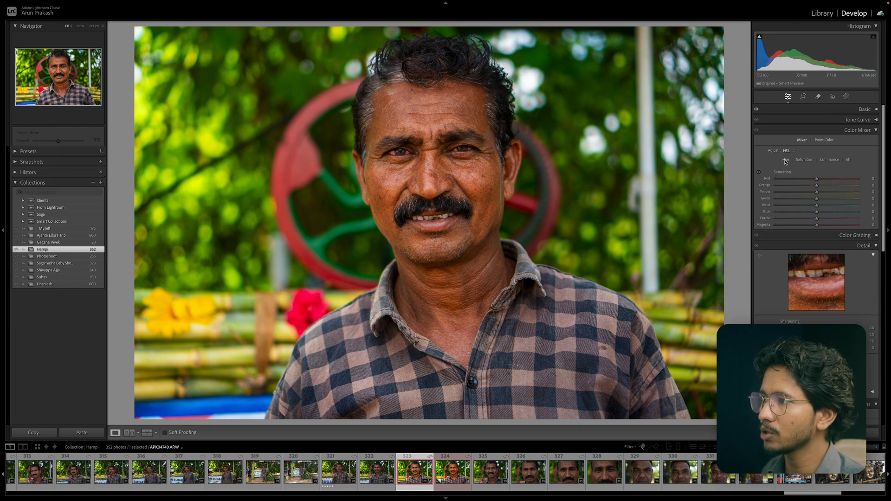
left_click(849, 160)
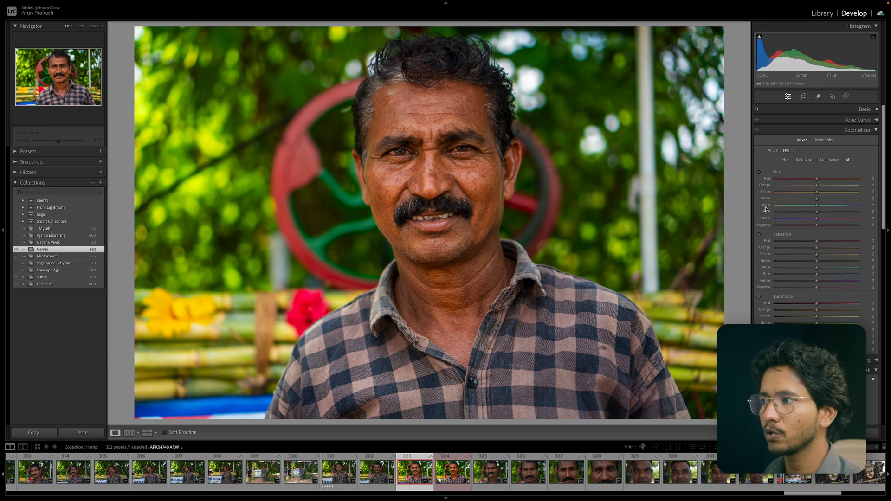
mouse_move(818, 180)
left_mouse_down()
mouse_move(834, 180)
mouse_move(805, 179)
mouse_move(852, 180)
mouse_move(768, 179)
mouse_move(878, 187)
mouse_move(820, 180)
left_mouse_up()
double_click(821, 180)
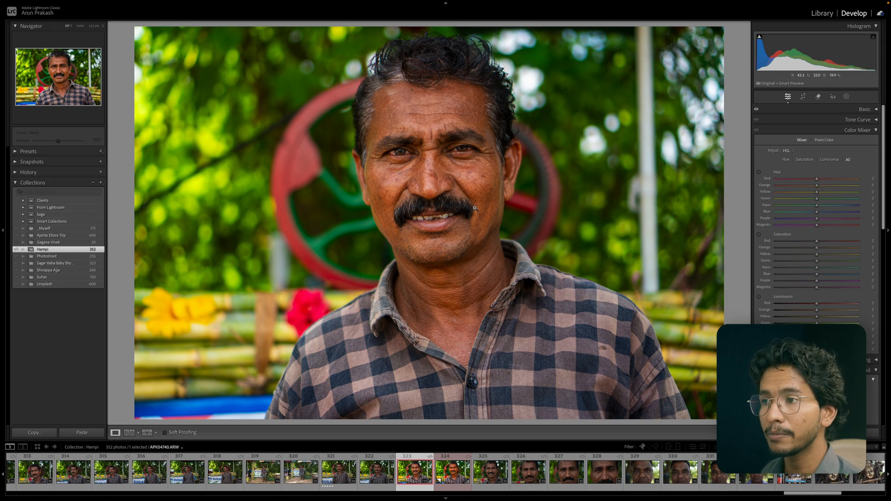
left_click_drag(817, 186, 814, 187)
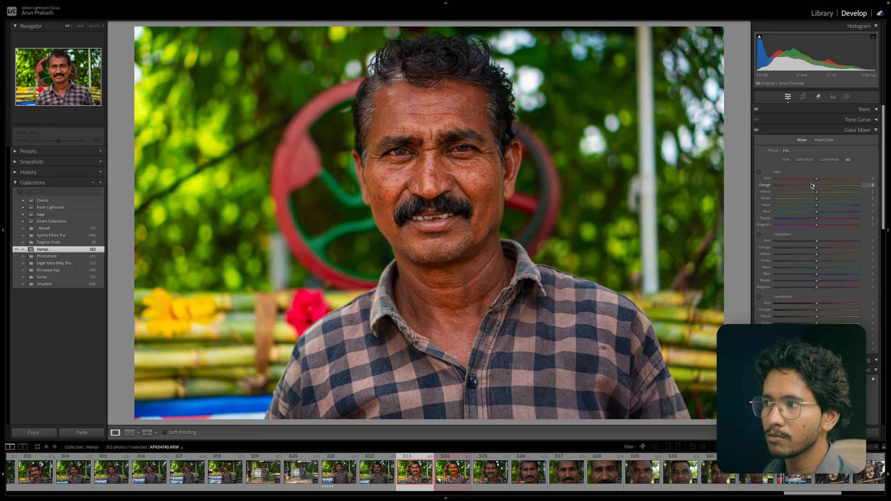
Drag the targeted Hue tool on the red flower, then set Red hue to -12 and Magenta hue to -8.
left_click(759, 173)
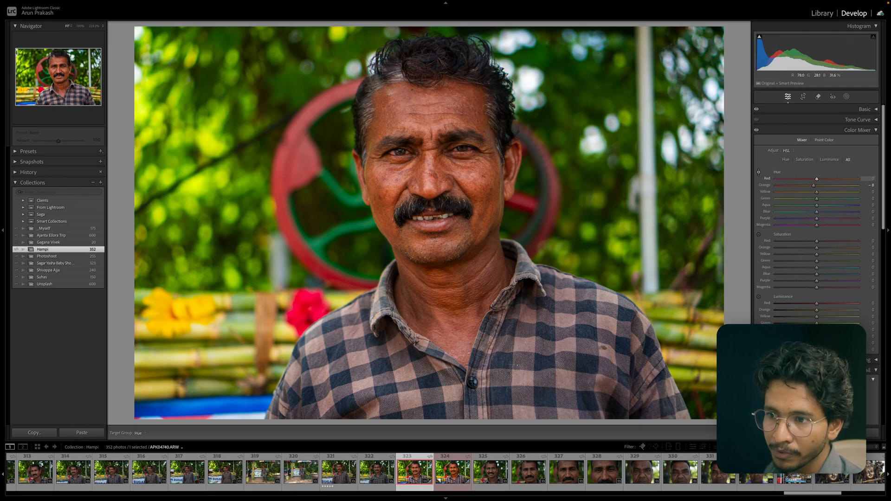
left_click_drag(308, 313, 307, 266)
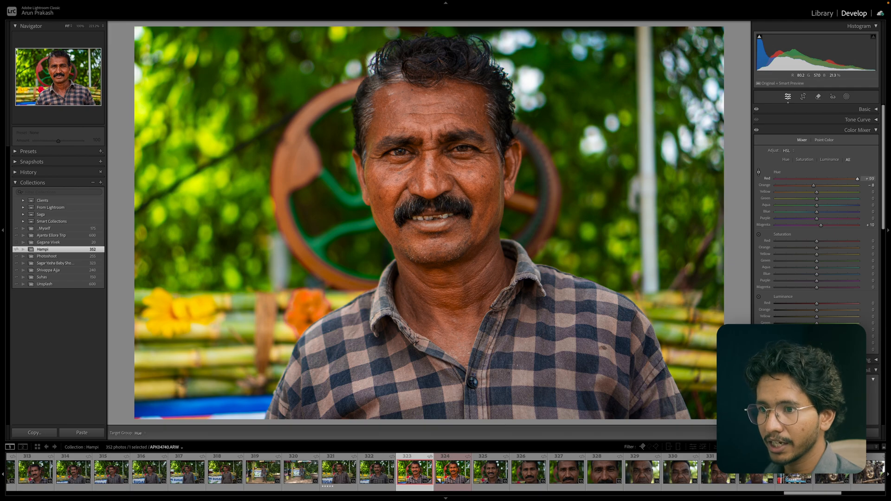
left_click_drag(307, 267, 307, 355)
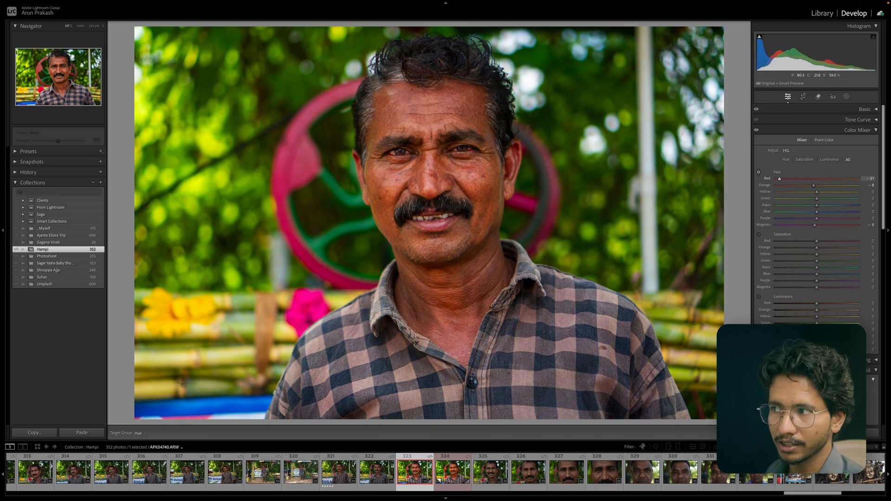
mouse_move(307, 353)
left_mouse_down()
mouse_move(307, 286)
mouse_move(308, 358)
left_mouse_up()
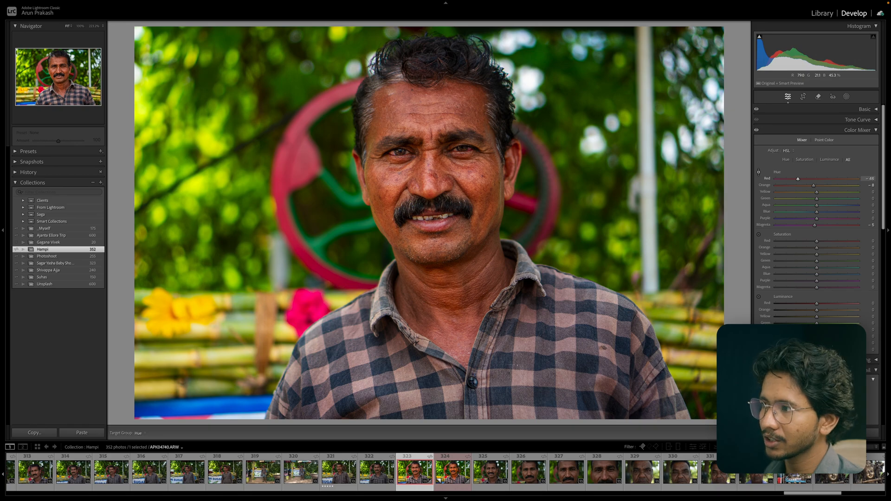
left_click_drag(307, 312, 306, 344)
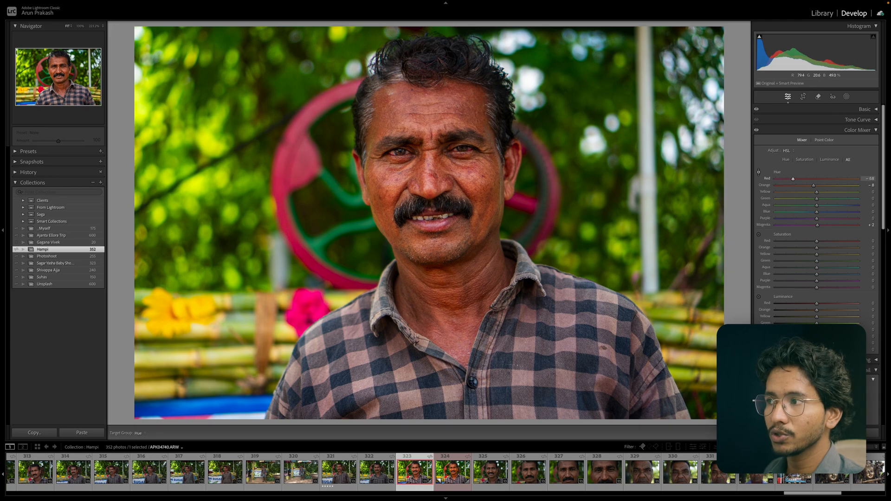
left_click_drag(310, 303, 312, 294)
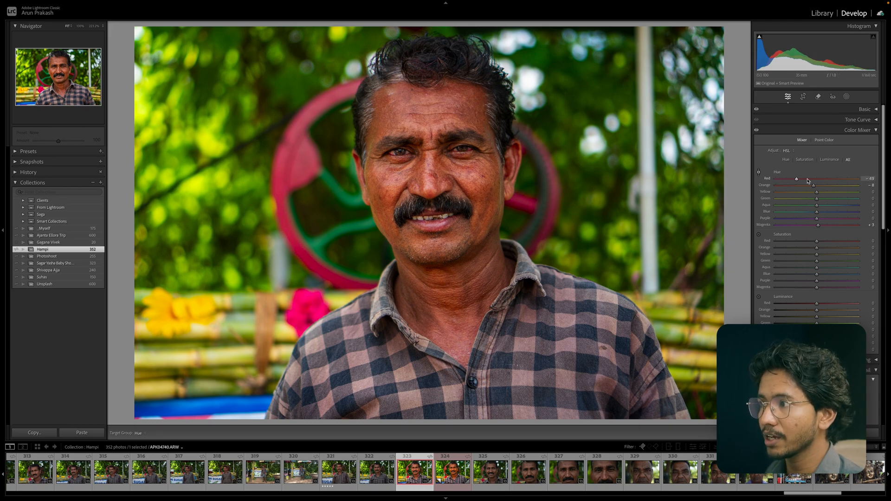
left_click_drag(797, 179, 813, 181)
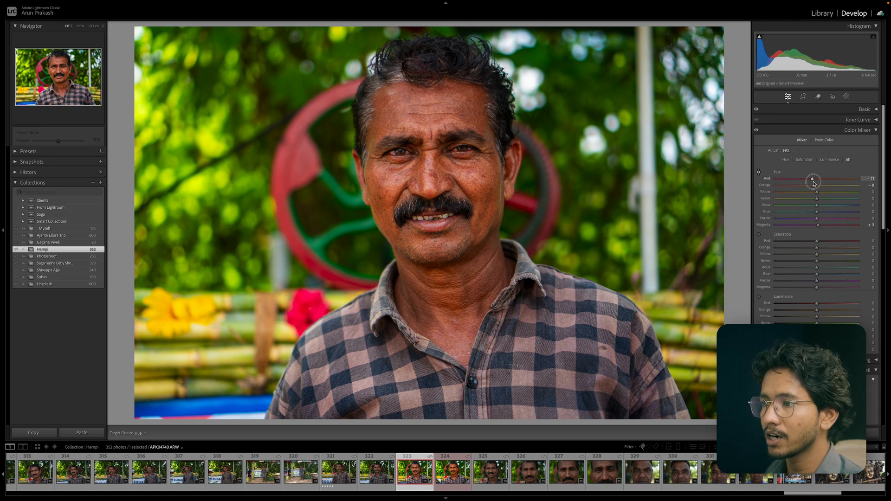
left_click_drag(818, 224, 815, 225)
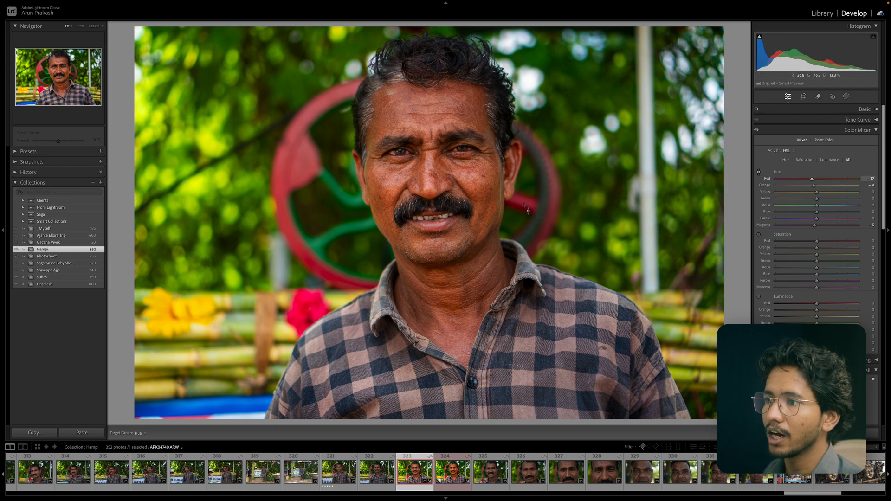
Drag the targeted Hue tool on the yellow flowers to shift Orange hue to -24 and Yellow hue to -47.
mouse_move(200, 306)
left_mouse_down()
mouse_move(199, 350)
mouse_move(199, 271)
mouse_move(199, 353)
mouse_move(199, 314)
left_mouse_up()
mouse_move(186, 312)
left_mouse_down()
mouse_move(185, 239)
mouse_move(185, 323)
mouse_move(185, 233)
mouse_move(185, 324)
mouse_move(200, 306)
left_mouse_up()
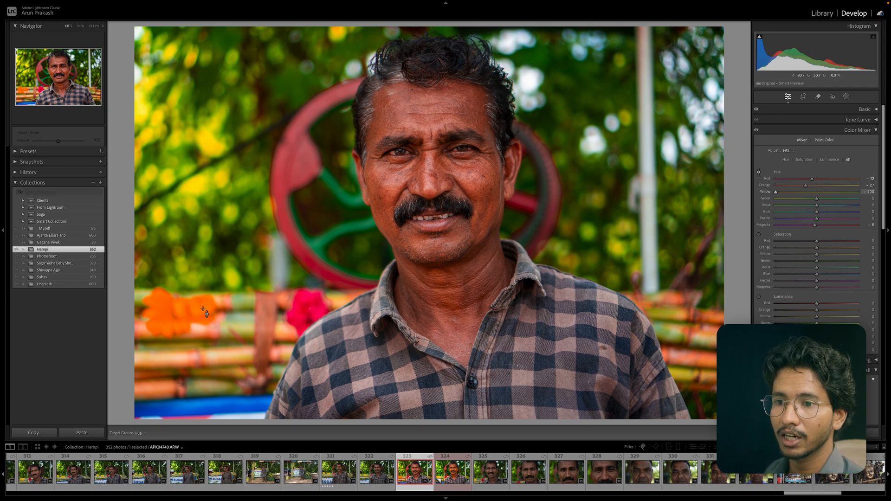
mouse_move(212, 311)
left_mouse_down()
mouse_move(212, 260)
mouse_move(212, 294)
left_mouse_up()
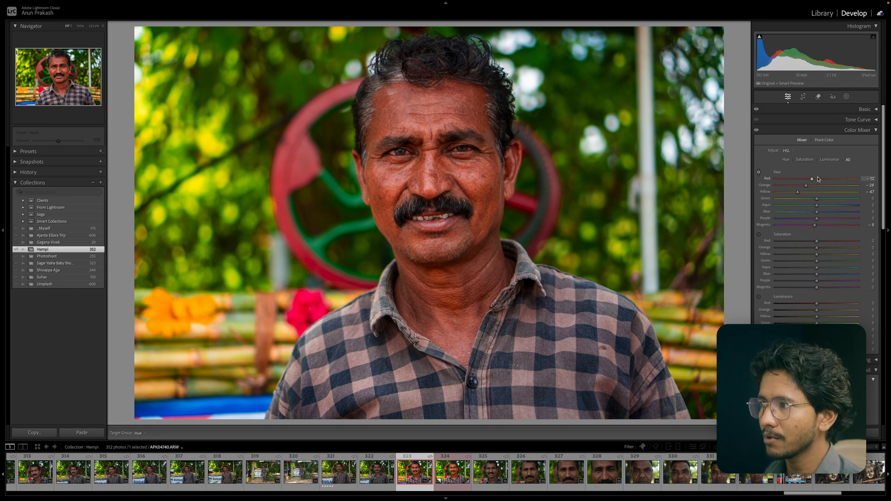
Reset the Red, Orange, Yellow and Magenta hue sliders to zero.
left_click_drag(813, 179, 815, 179)
double_click(807, 185)
double_click(798, 192)
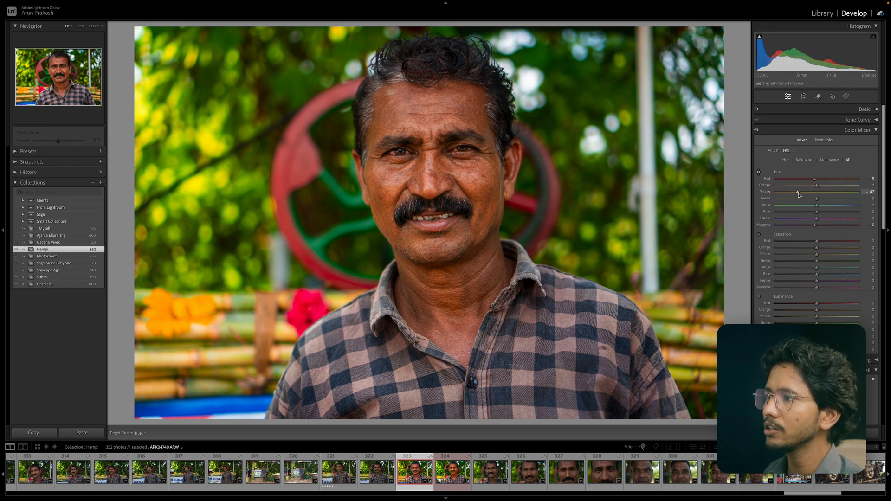
double_click(815, 179)
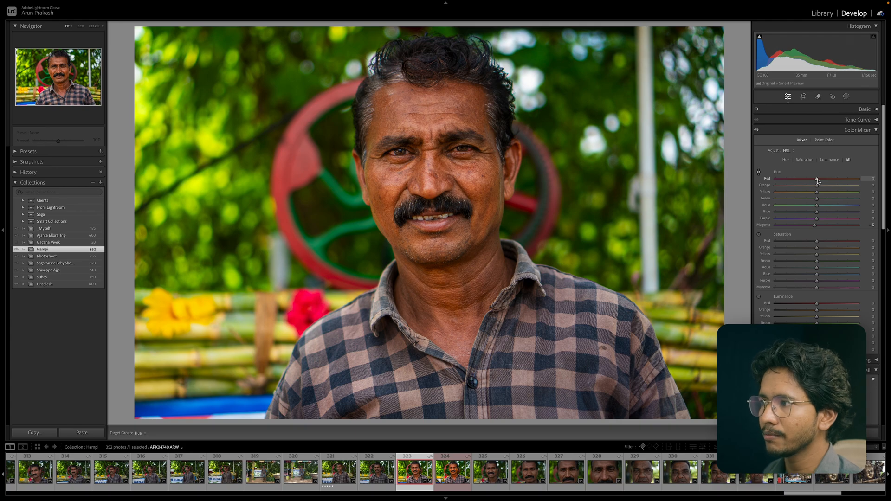
double_click(815, 225)
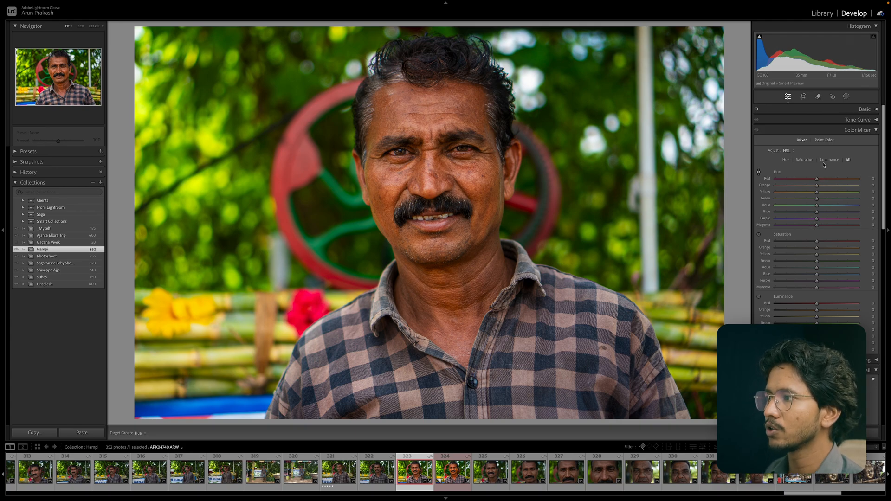
Nudge the Red, Green and Blue hue sliders slightly in the Color Mixer.
left_click(848, 172)
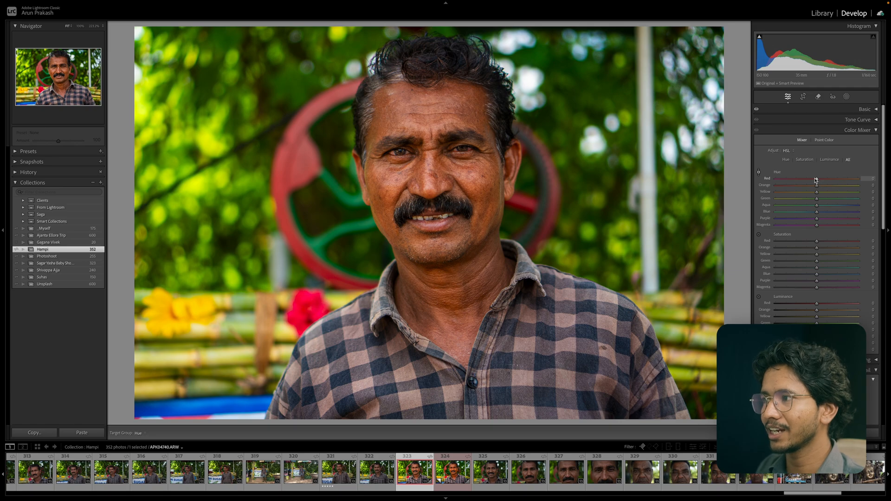
left_click_drag(817, 180, 814, 180)
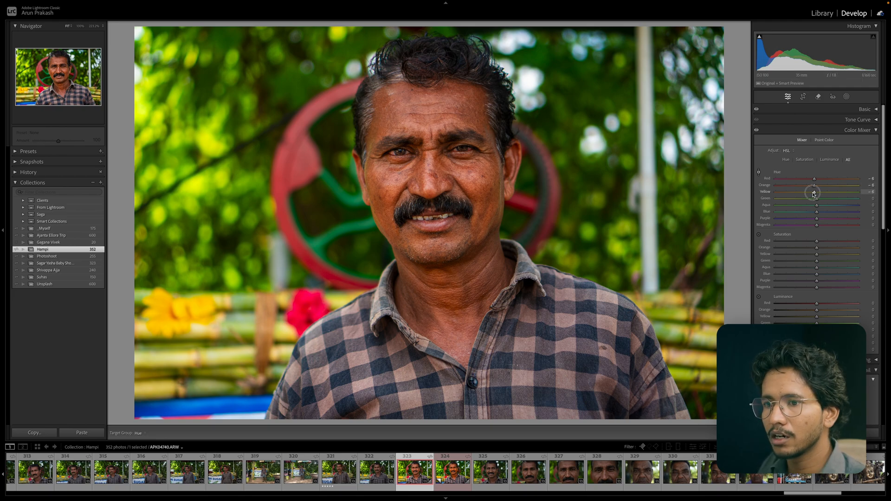
left_click_drag(813, 194, 819, 200)
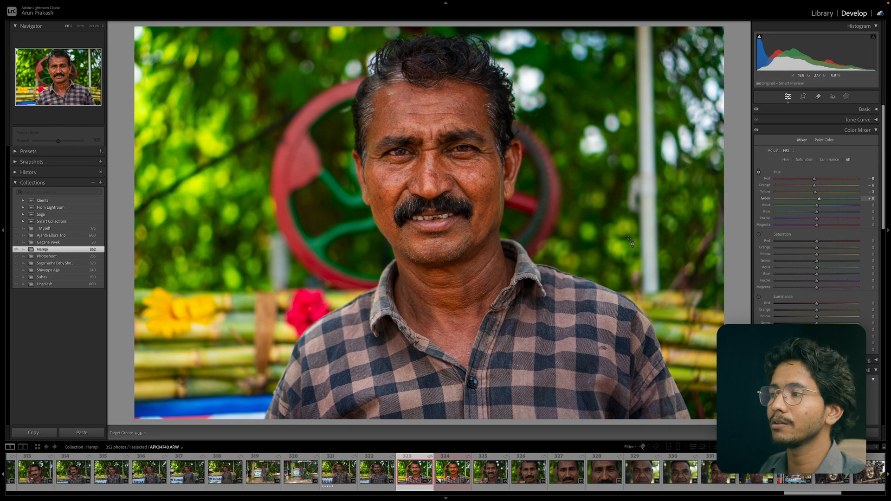
mouse_move(816, 213)
left_mouse_down()
mouse_move(809, 214)
mouse_move(816, 205)
mouse_move(808, 212)
mouse_move(816, 221)
left_mouse_up()
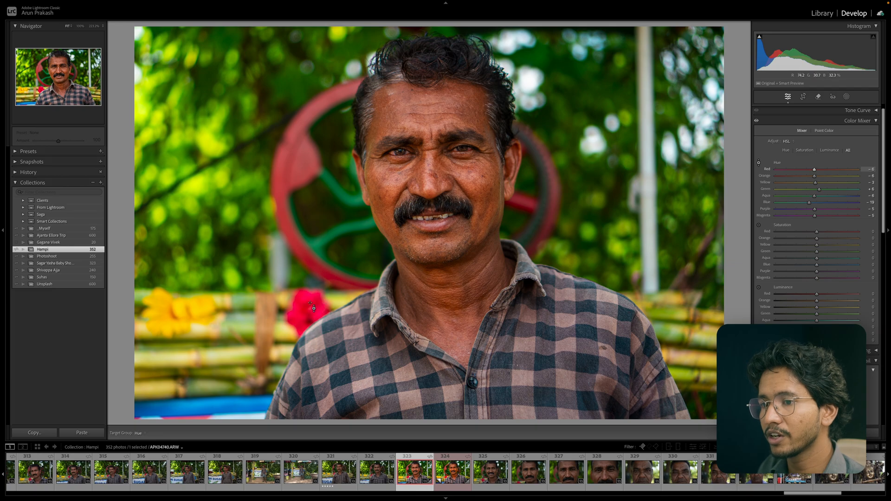
Try boosting Red saturation and reset it, then lower Yellow, Green, Aqua and Blue saturation to about -15, -14, -17 and -17.
left_click_drag(816, 232, 851, 235)
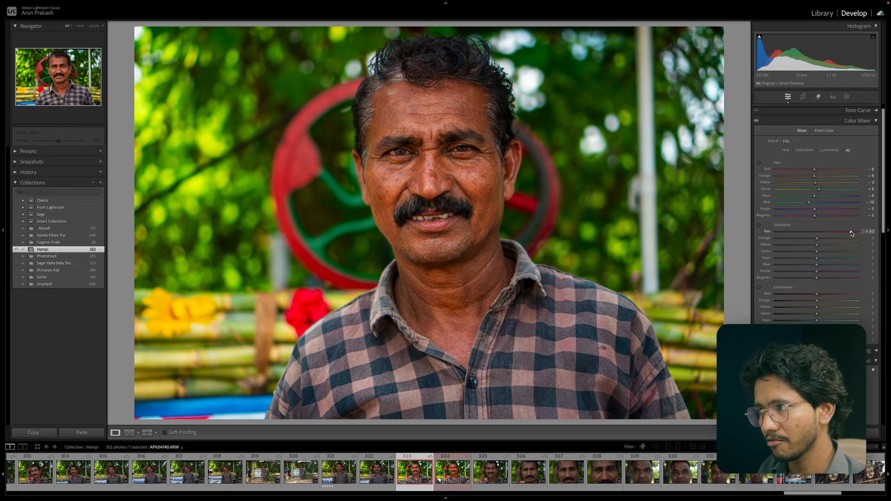
double_click(851, 233)
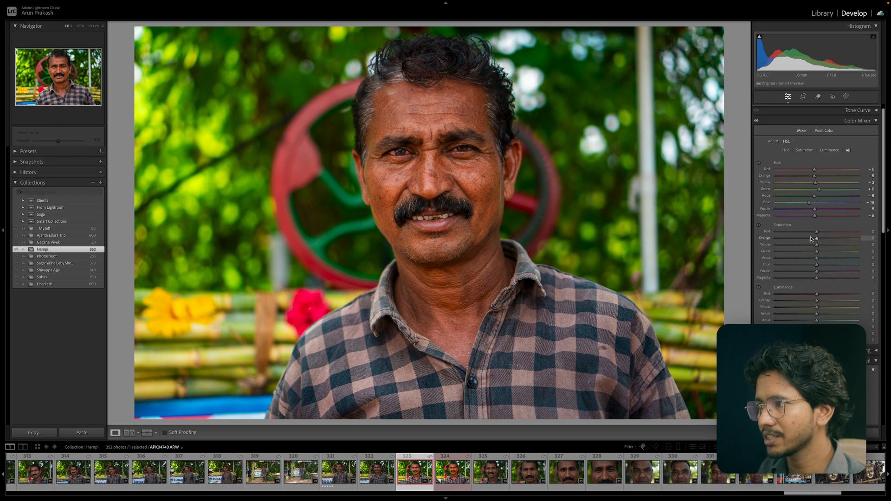
scroll(816, 240, "up", 1)
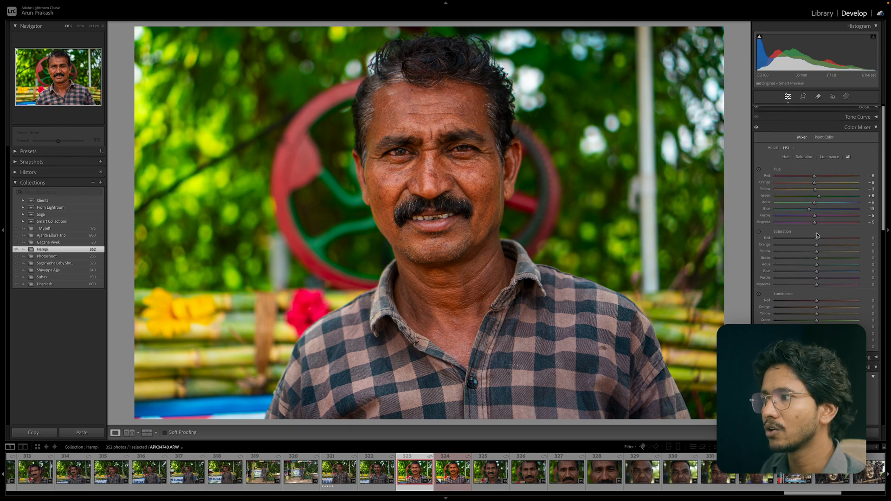
scroll(818, 286, "down", 1)
scroll(816, 284, "down", 1)
mouse_move(818, 250)
left_mouse_down()
mouse_move(808, 243)
mouse_move(815, 264)
left_mouse_up()
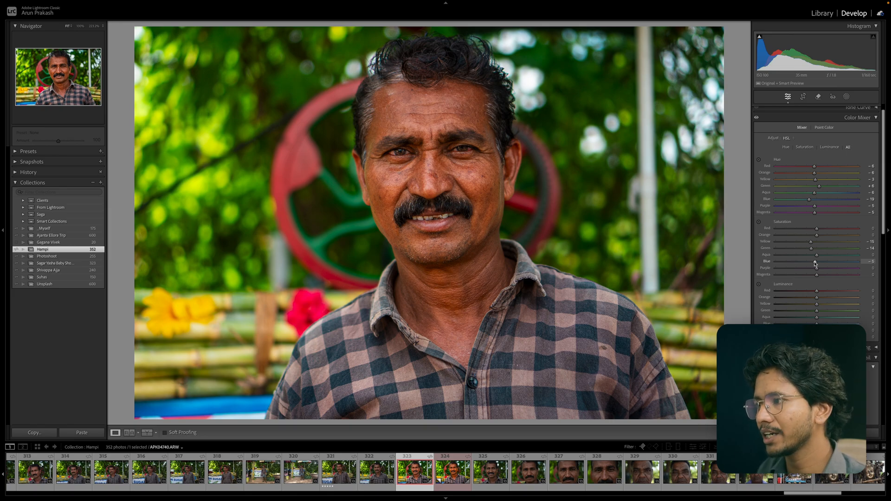
mouse_move(817, 255)
left_mouse_down()
mouse_move(809, 263)
mouse_move(810, 256)
left_mouse_up()
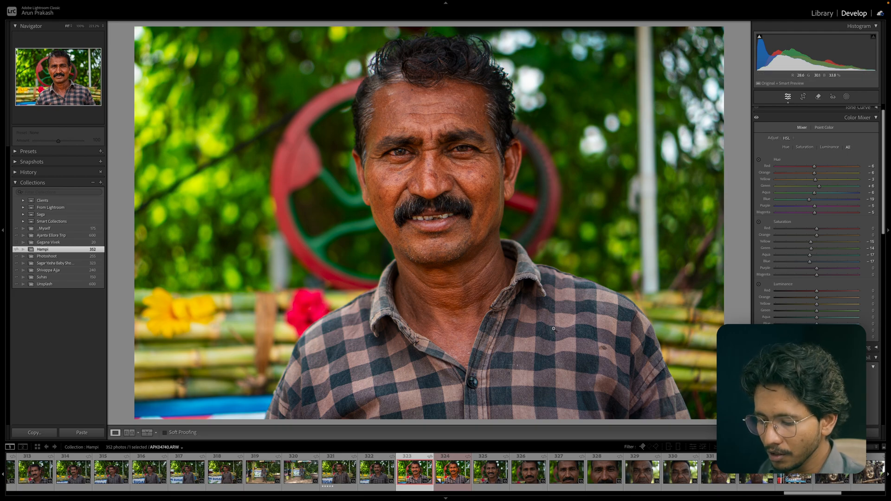
Compare the before and after views zoomed on the collar, then lower Blue saturation to about -27.
key("y")
left_click(391, 351)
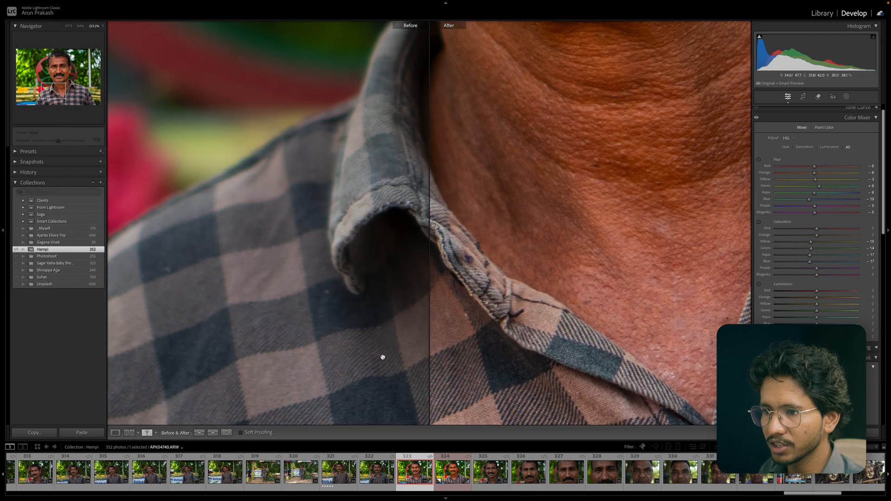
left_click(501, 330)
key("y")
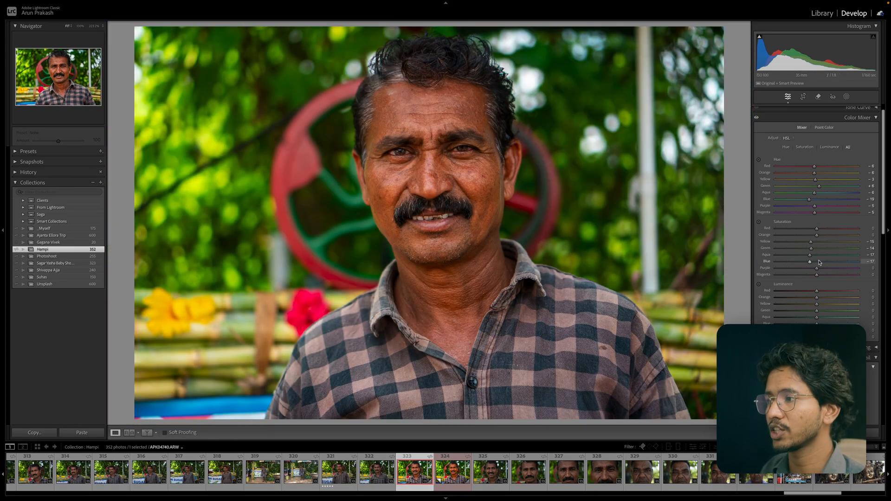
mouse_move(810, 264)
left_mouse_down()
mouse_move(792, 254)
mouse_move(808, 255)
mouse_move(806, 263)
left_mouse_up()
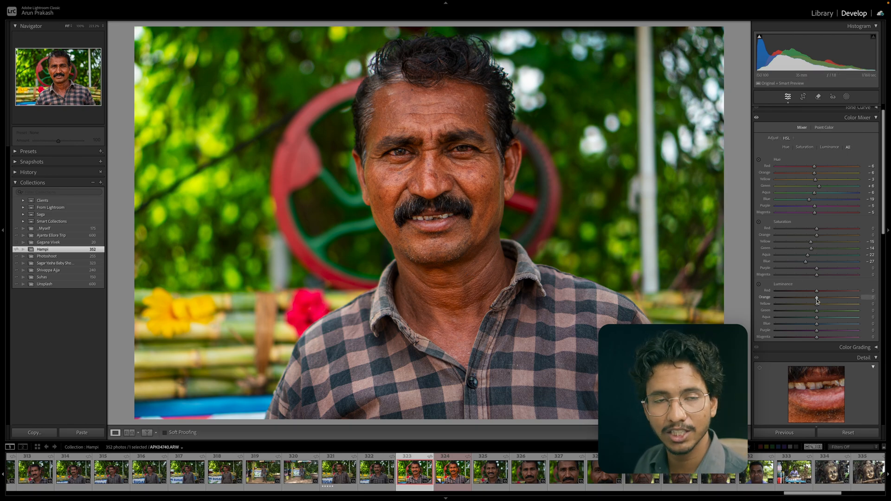
Use the targeted Luminance tool on the face to raise Red luminance to +10 and Orange luminance to +15.
left_click(759, 284)
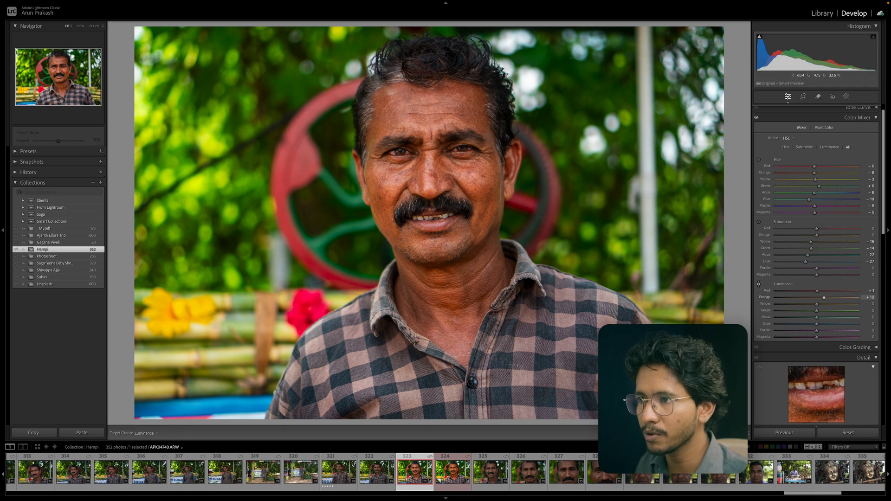
left_click_drag(428, 185, 428, 175)
left_click_drag(491, 182, 490, 181)
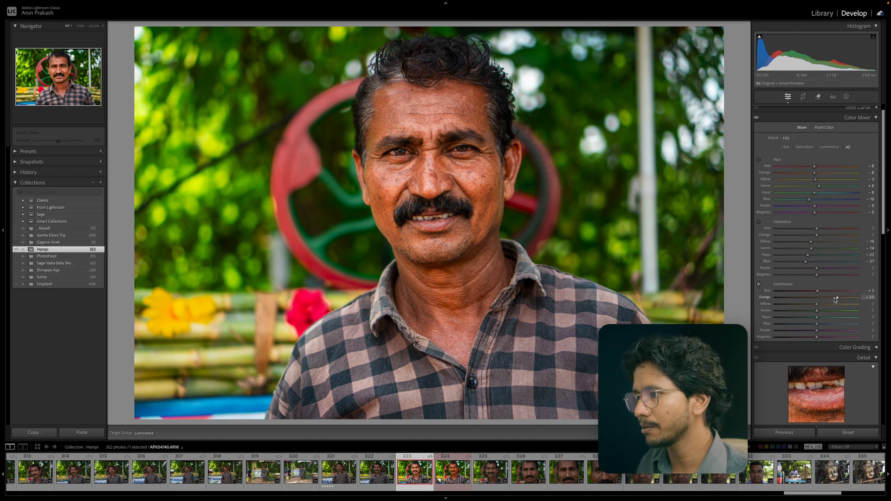
mouse_move(834, 301)
left_mouse_down()
mouse_move(814, 300)
mouse_move(822, 299)
left_mouse_up()
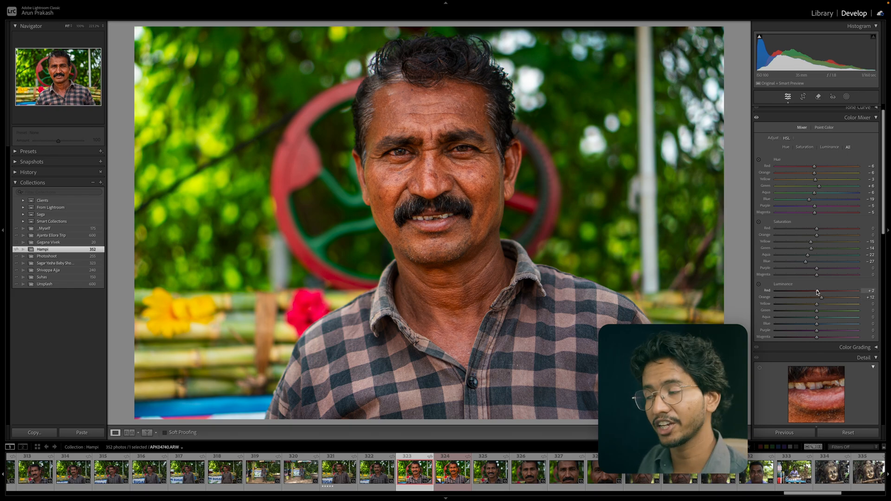
left_click_drag(817, 292, 820, 294)
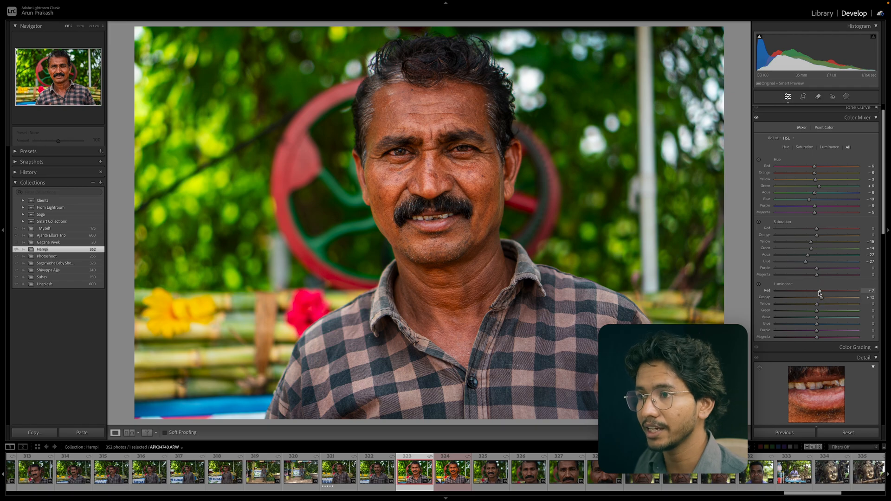
left_click_drag(819, 293, 823, 298)
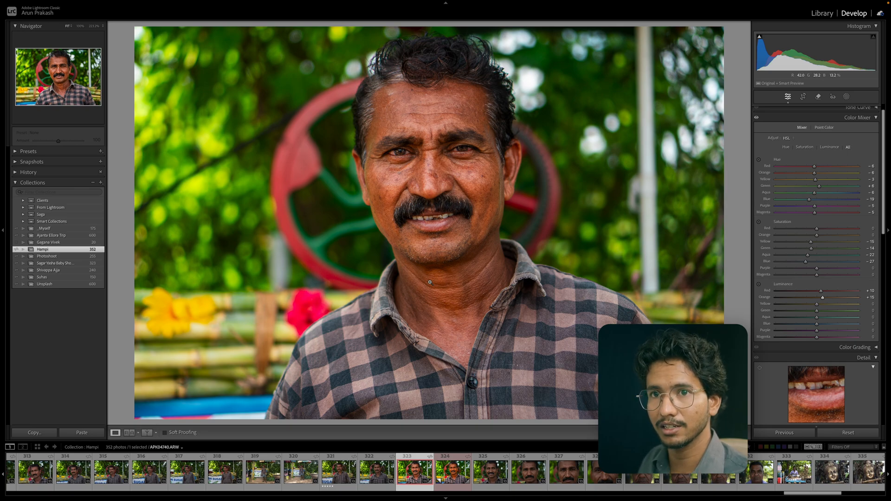
Raise the Aqua and Blue luminance sliders slightly.
scroll(819, 319, "down", 2)
left_click_drag(817, 275, 821, 269)
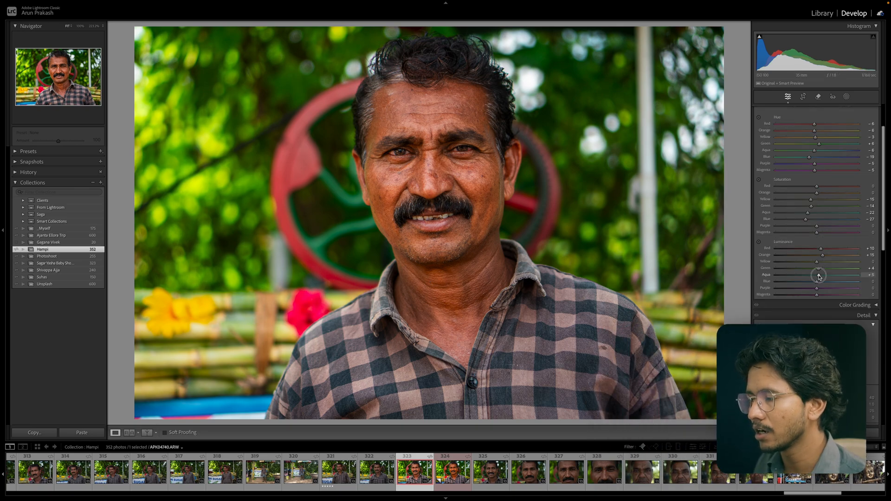
left_click_drag(819, 275, 818, 282)
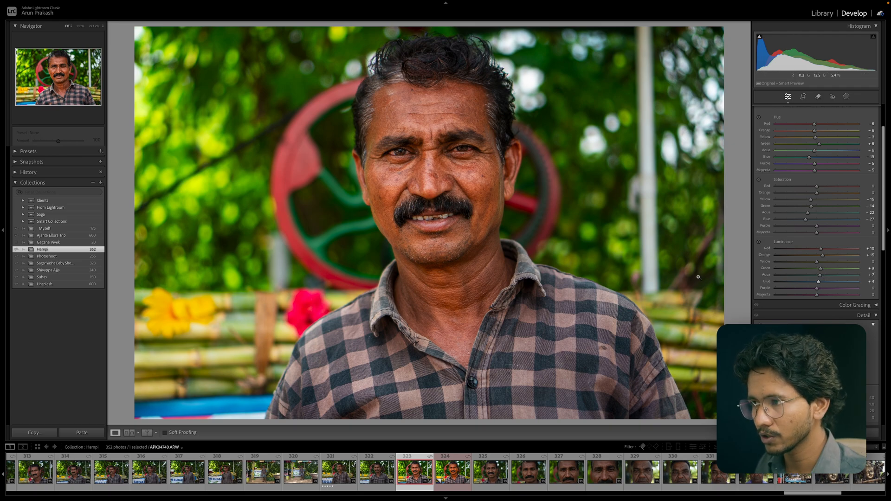
Toggle the Color Mixer's effect on and off repeatedly to compare the image with and without it.
scroll(770, 162, "up", 3)
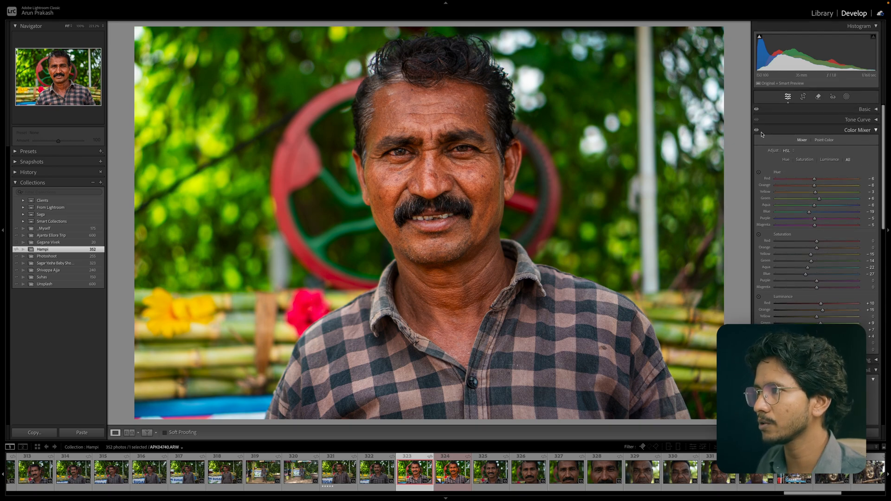
left_click(756, 130)
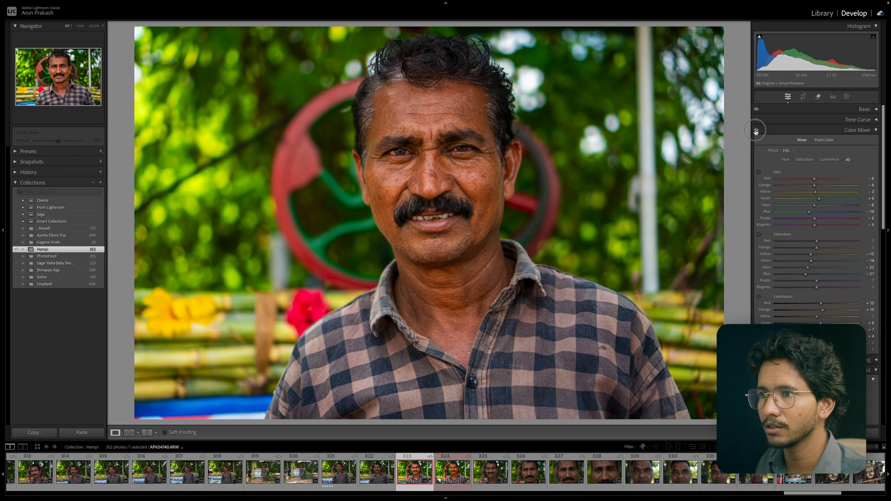
left_click(756, 132)
left_click(755, 132)
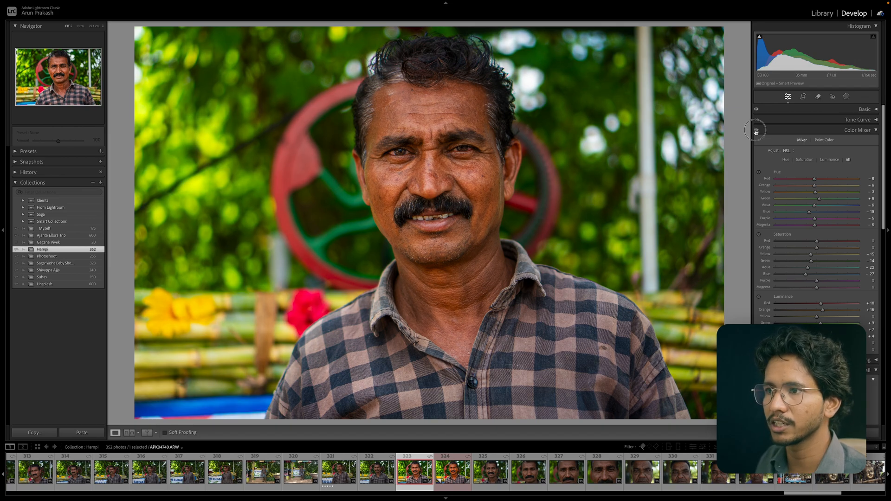
left_click(756, 131)
left_click(756, 131)
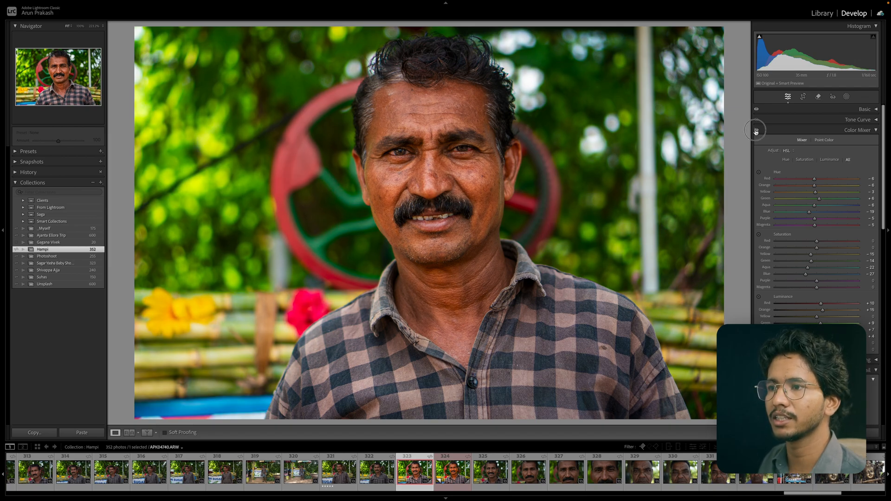
left_click(755, 131)
left_click(756, 131)
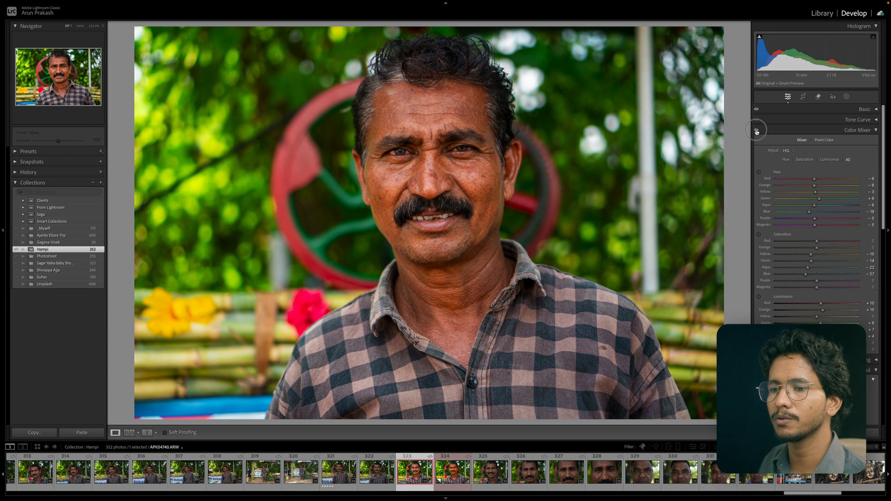
left_click(756, 132)
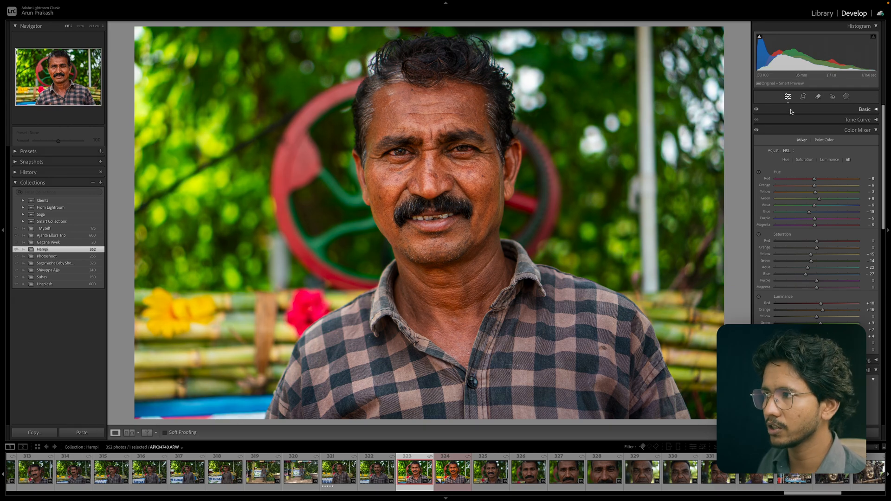
left_click(757, 130)
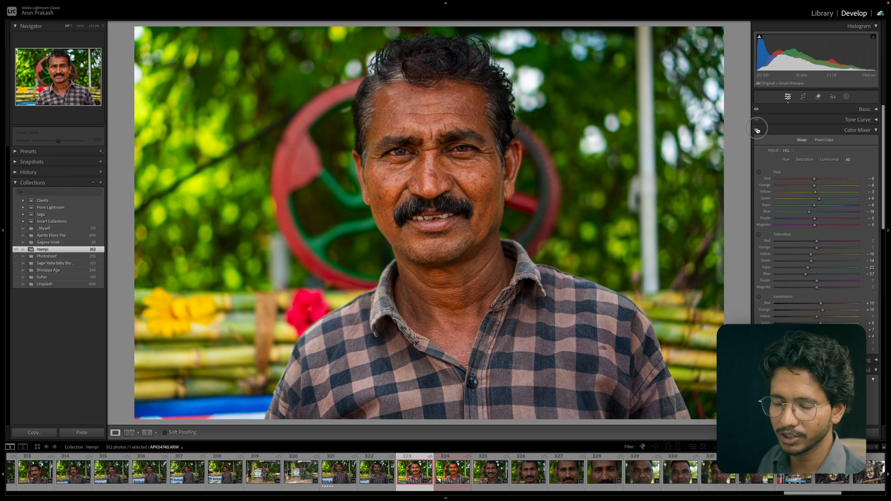
left_click(757, 131)
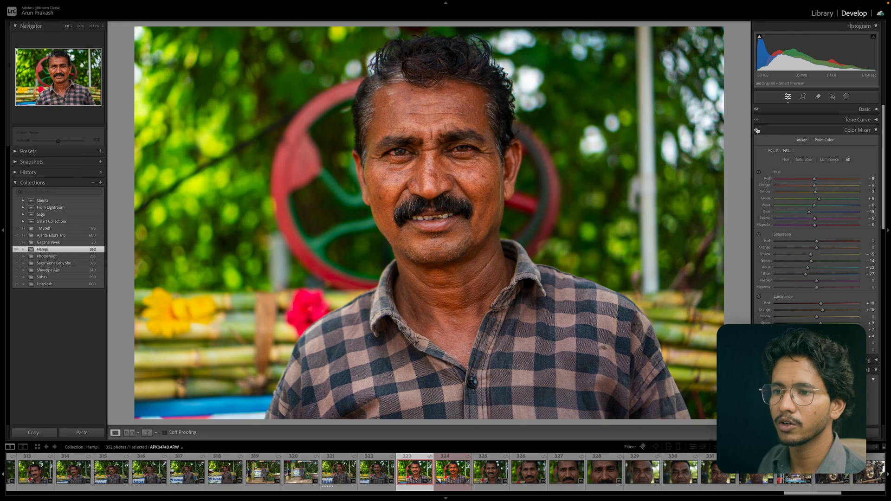
left_click(757, 130)
left_click(757, 130)
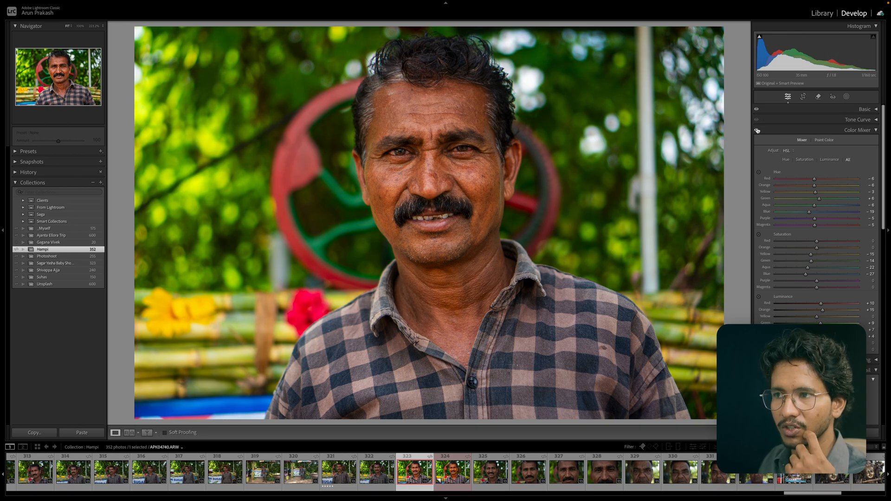
left_click(757, 131)
left_click(757, 131)
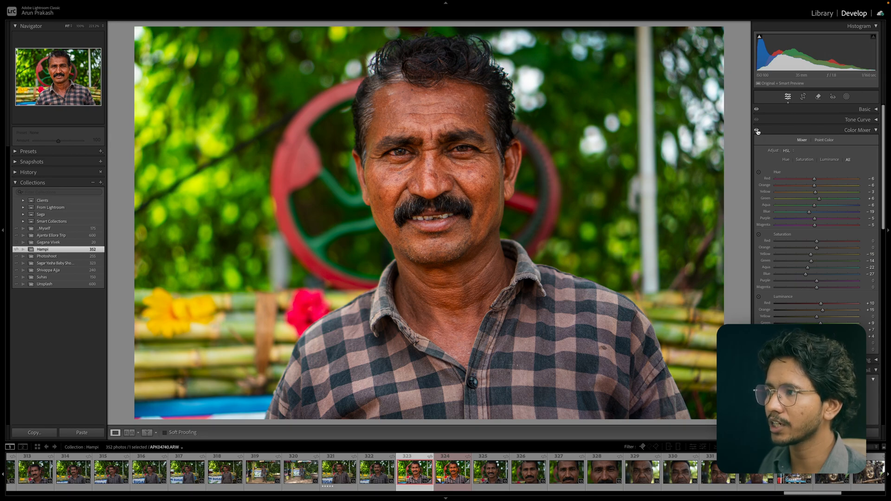
left_click(757, 131)
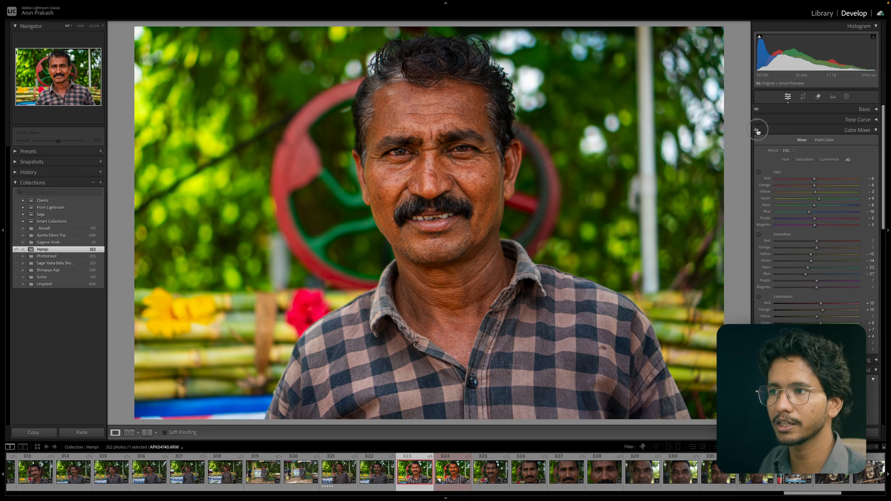
left_click(757, 131)
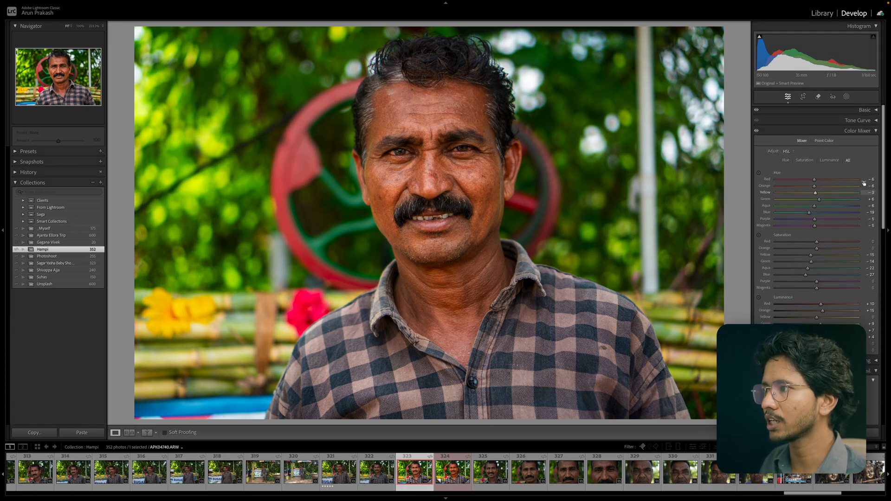
Collapse the Color Mixer, open Color Grading, and push the midtone wheel toward green.
left_click(869, 131)
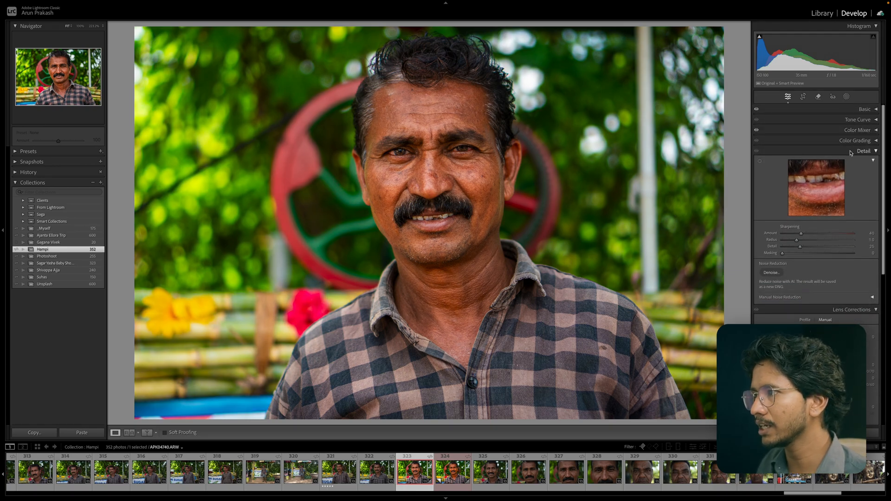
left_click(856, 141)
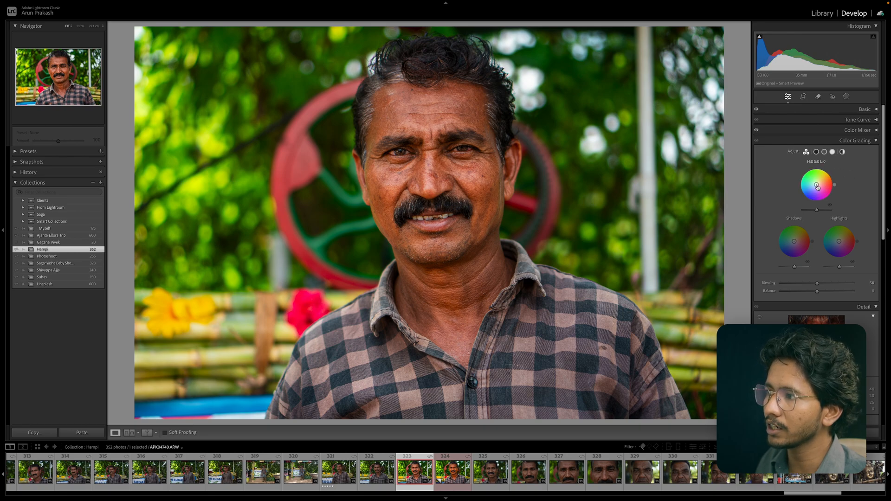
left_click_drag(816, 185, 813, 182)
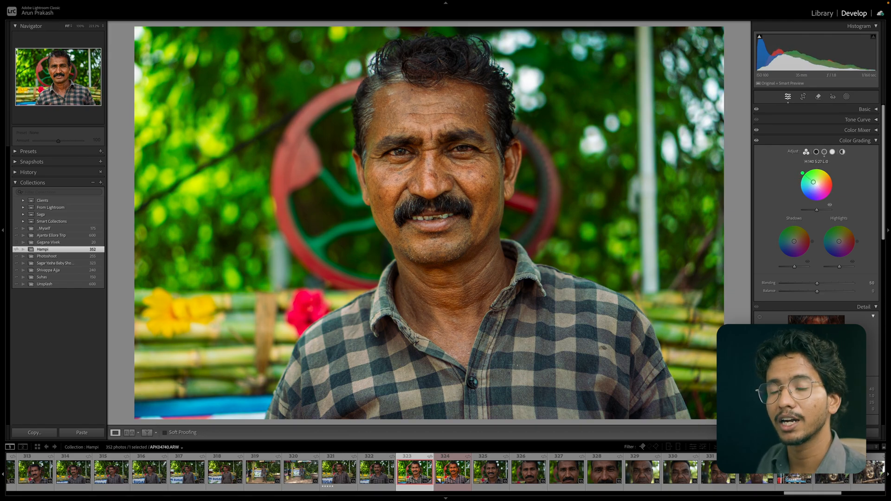
Tint the shadows toward blue and the highlights toward orange on the color grading wheels.
left_click_drag(795, 241, 842, 243)
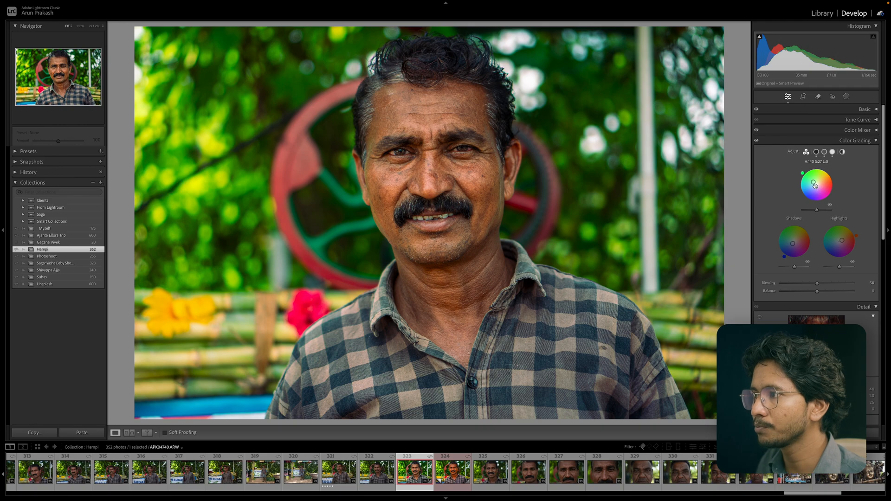
left_click_drag(815, 185, 816, 185)
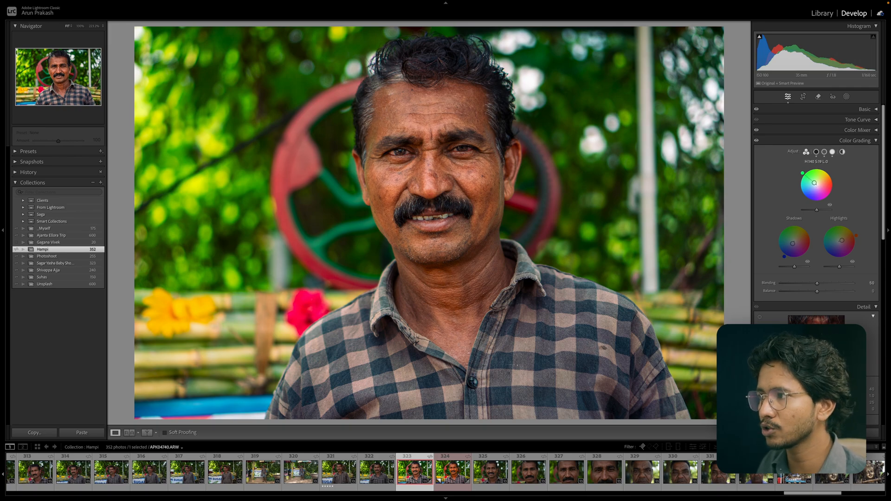
Refine the midtone wheel's green tint and raise the midtone luminance slightly.
left_click_drag(815, 183, 809, 171)
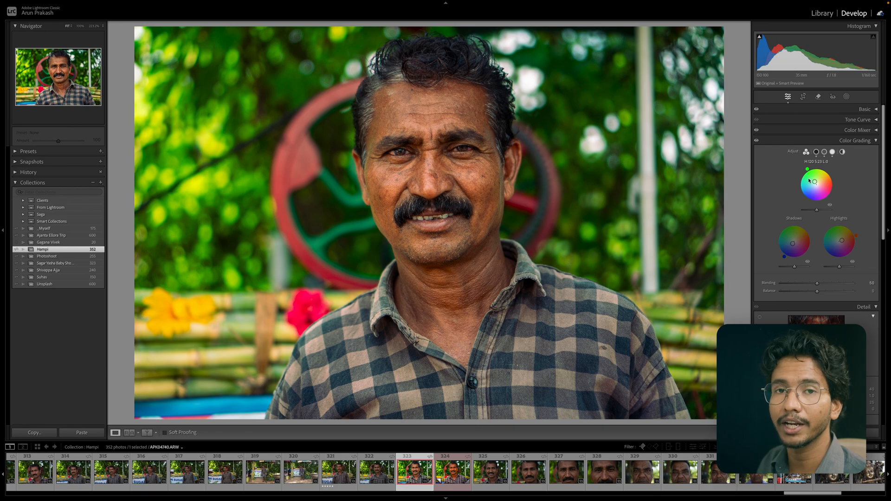
left_click_drag(816, 183, 813, 181)
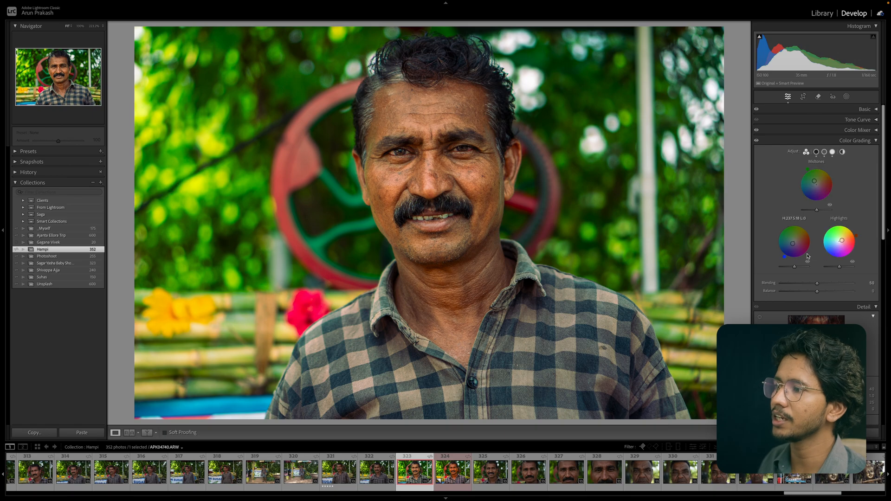
left_click_drag(817, 213, 821, 212)
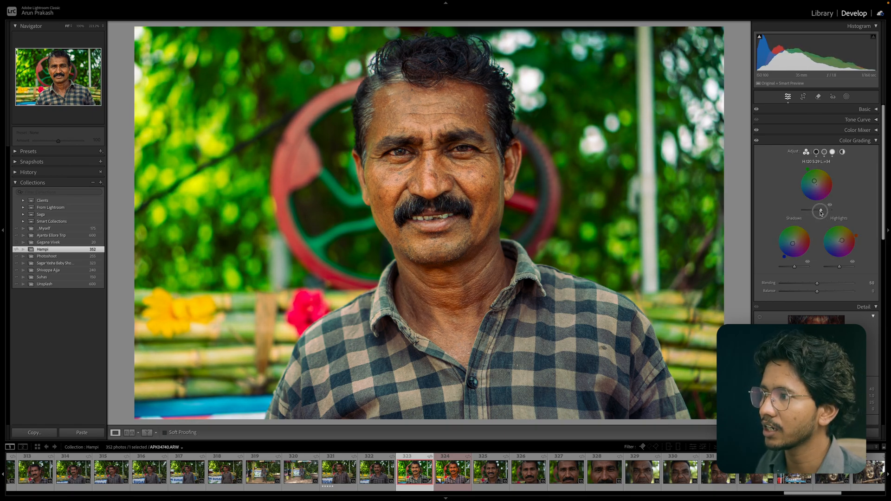
left_click_drag(794, 266, 838, 268)
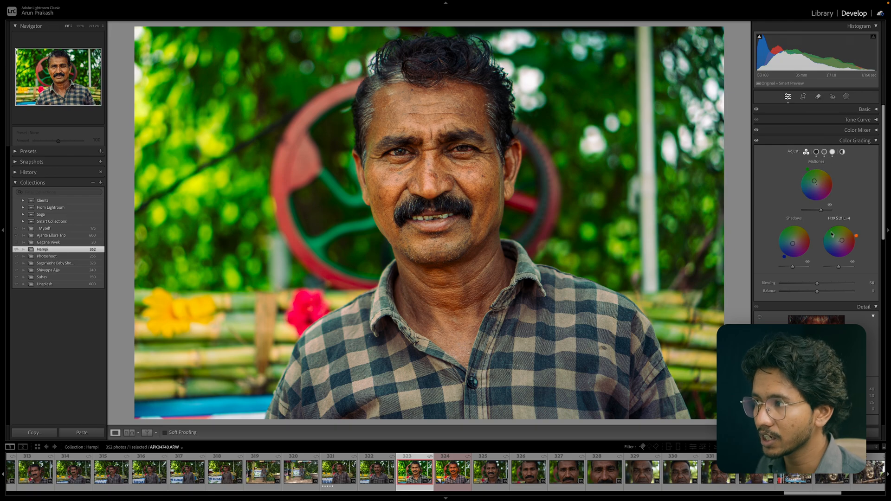
Switch through the Shadows, Midtones, Highlights and Global single-wheel views of Color Grading.
left_click(817, 153)
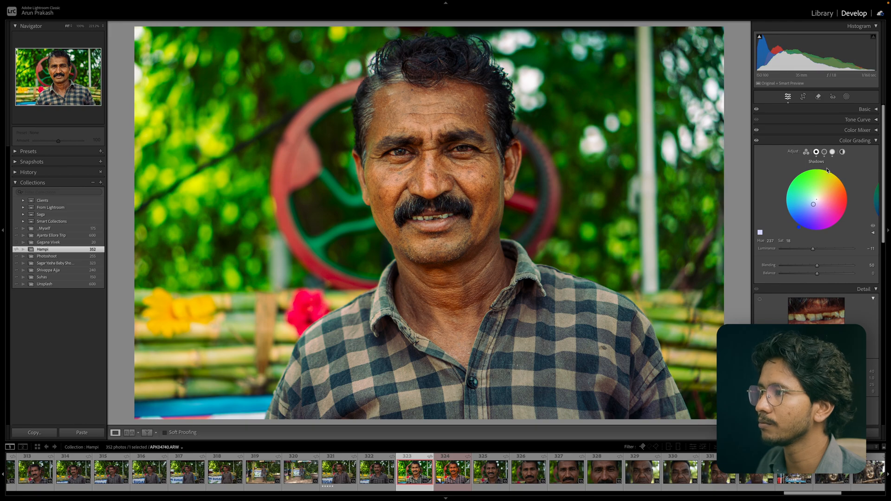
left_click(826, 152)
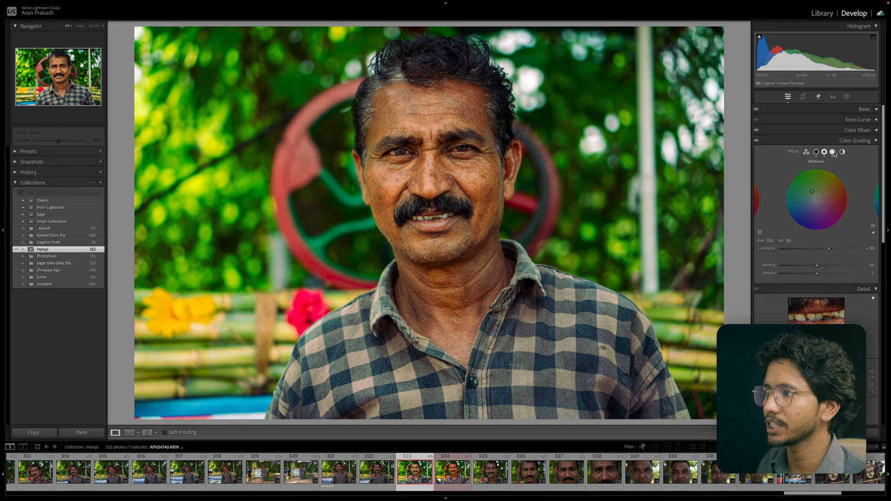
left_click(816, 153)
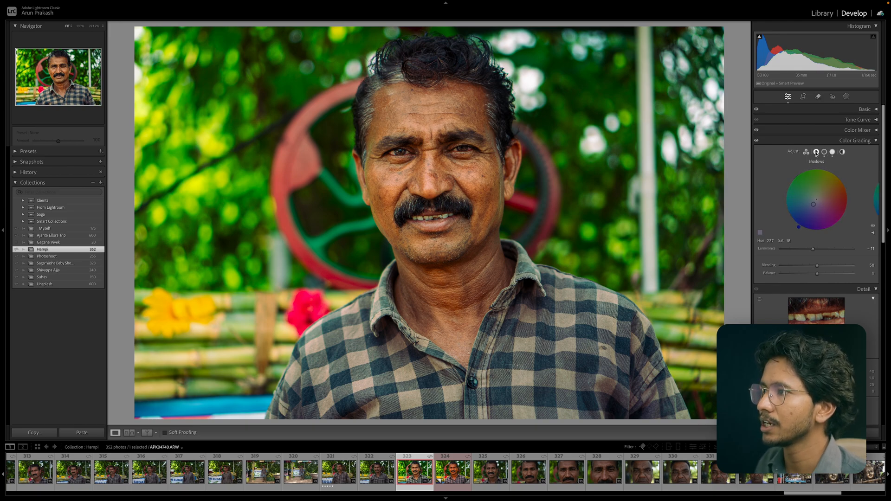
left_click(825, 153)
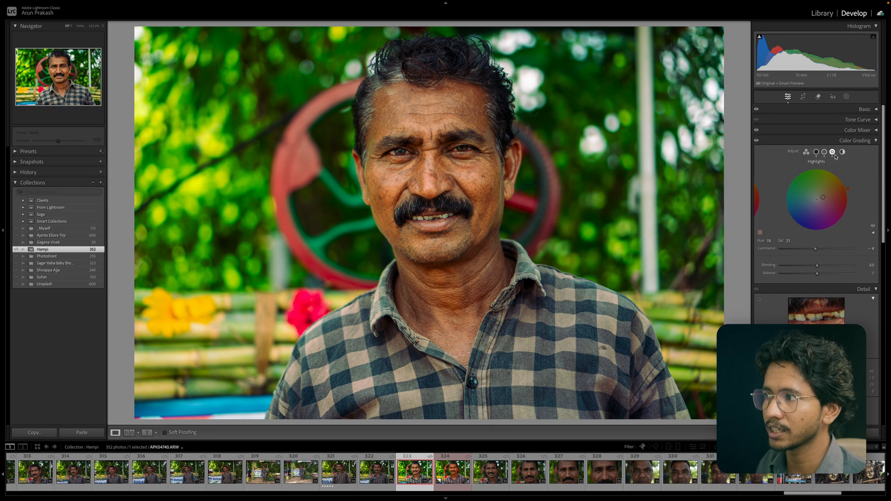
left_click(842, 152)
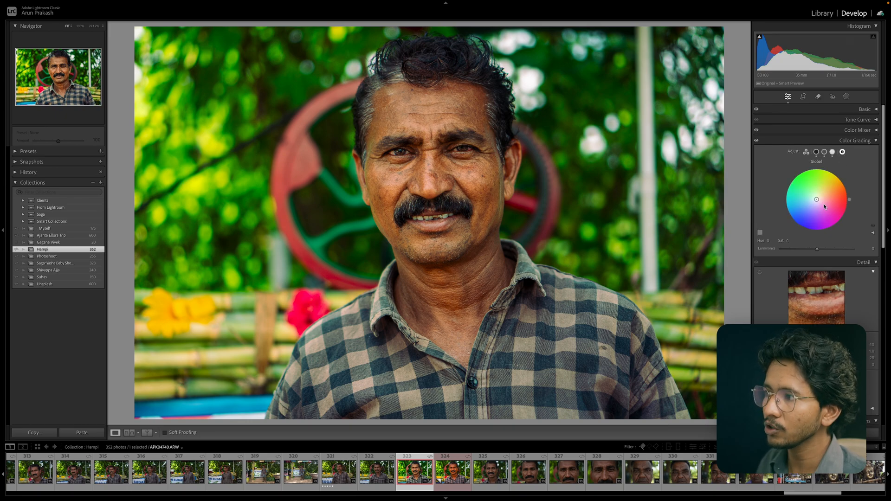
Push the Global wheel slightly toward red, then reset the Global adjustment.
left_click_drag(817, 201, 821, 199)
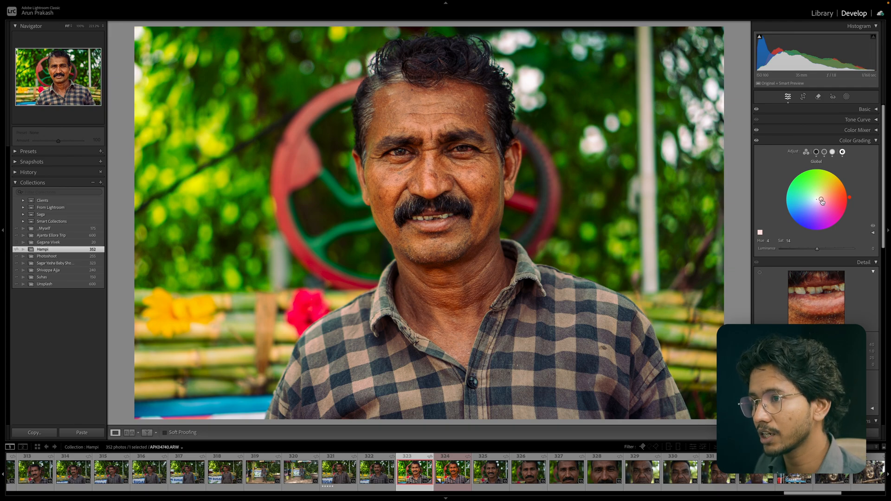
mouse_move(822, 199)
left_mouse_down()
mouse_move(810, 195)
mouse_move(817, 191)
mouse_move(824, 201)
left_mouse_up()
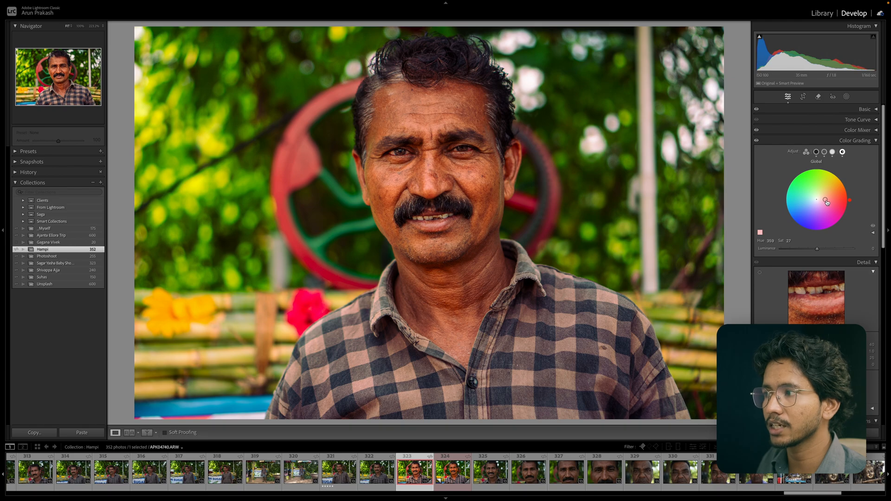
left_click_drag(827, 202, 820, 200)
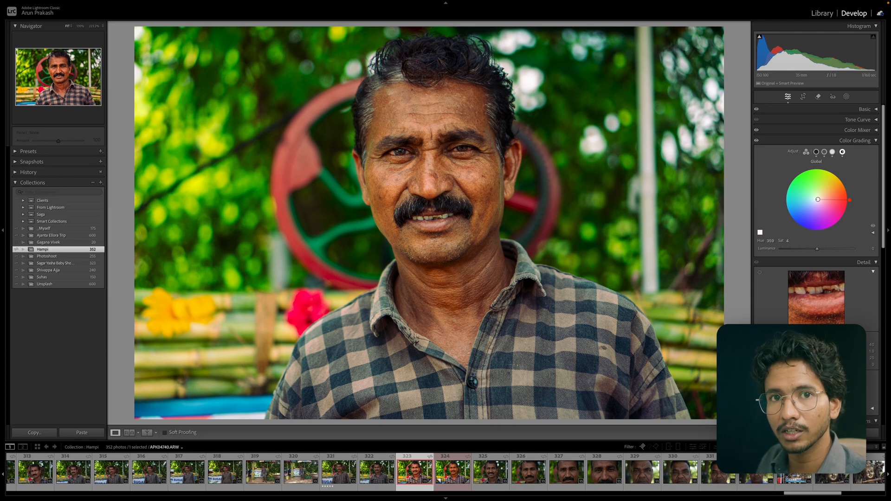
mouse_move(818, 200)
left_mouse_down()
mouse_move(840, 200)
mouse_move(825, 200)
left_mouse_up()
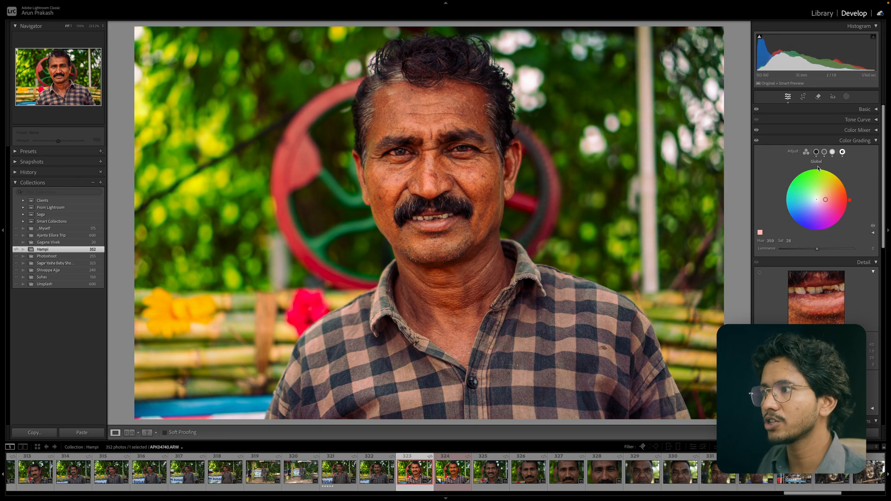
right_click(850, 170)
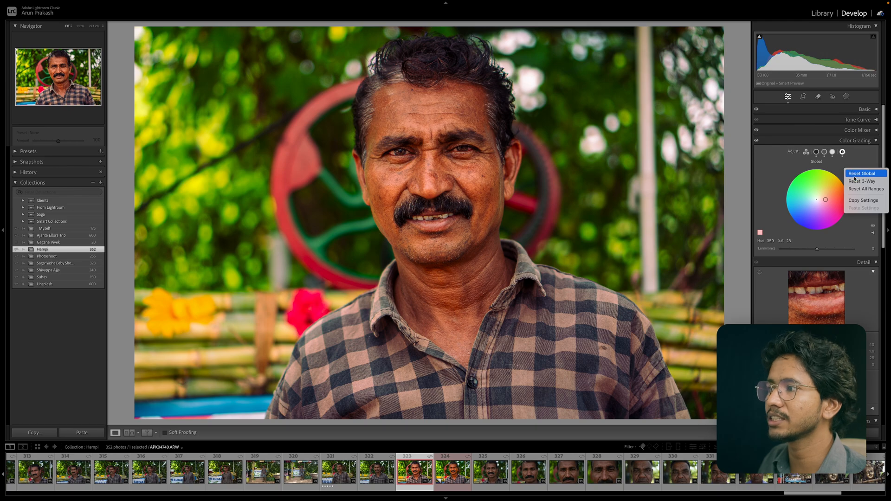
left_click(857, 190)
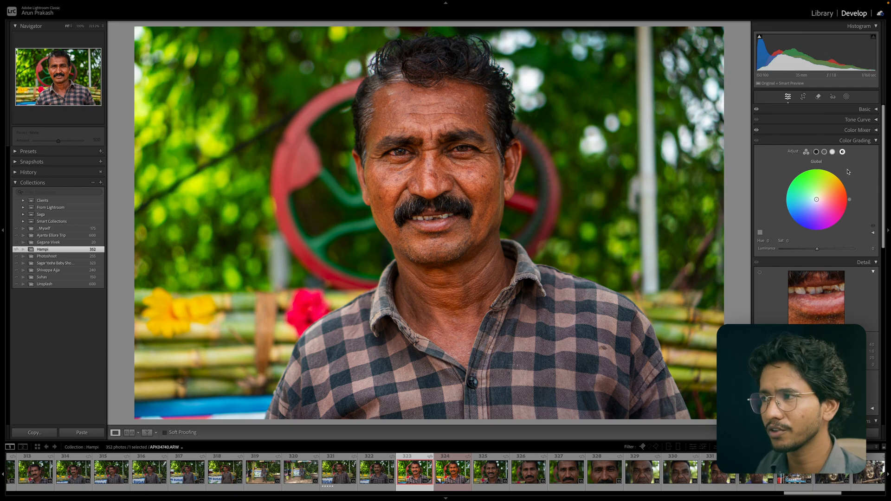
Nudge the shadows wheel slightly and toggle Color Grading on and off to compare the image.
scroll(851, 171, "down", 1)
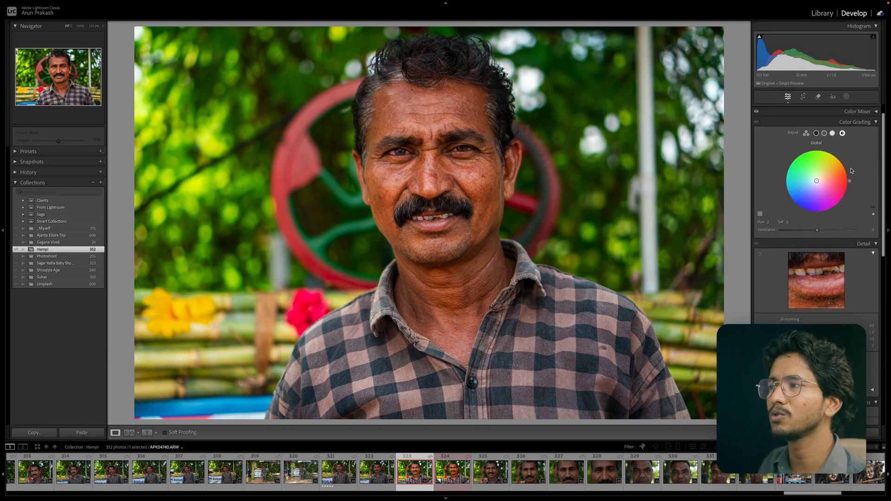
left_click(817, 133)
left_click_drag(816, 181, 820, 180)
left_click(832, 133)
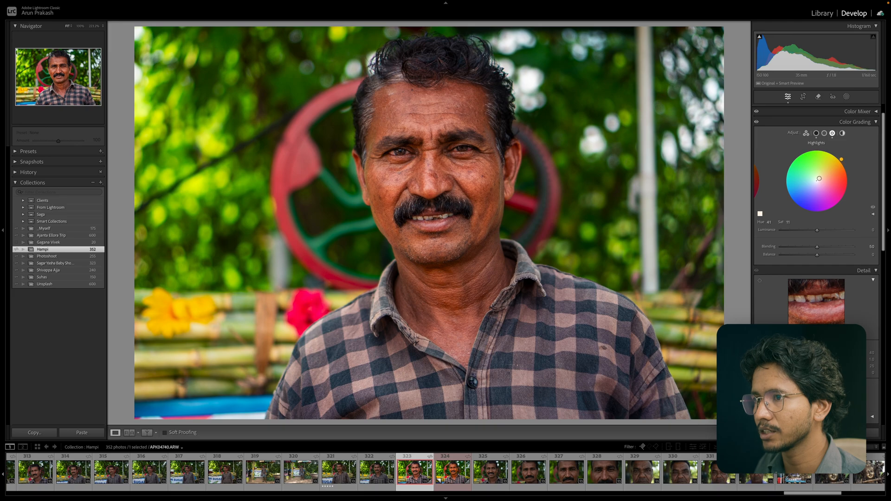
left_click(757, 122)
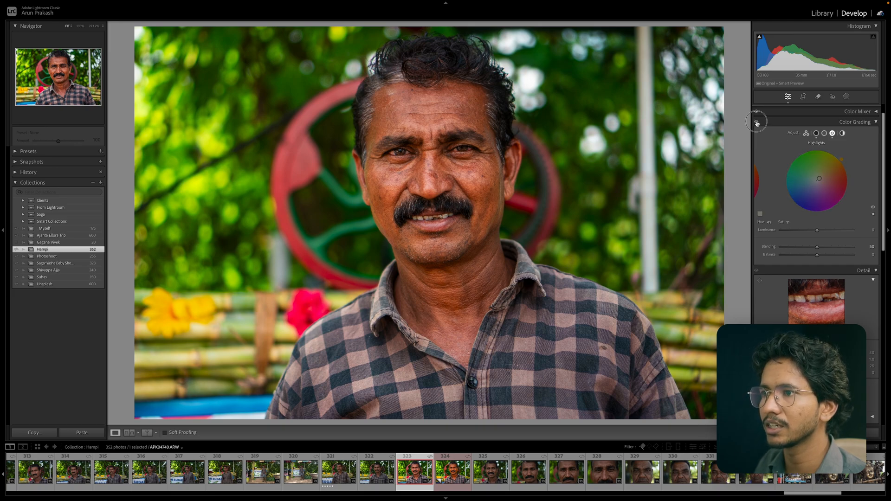
left_click(756, 123)
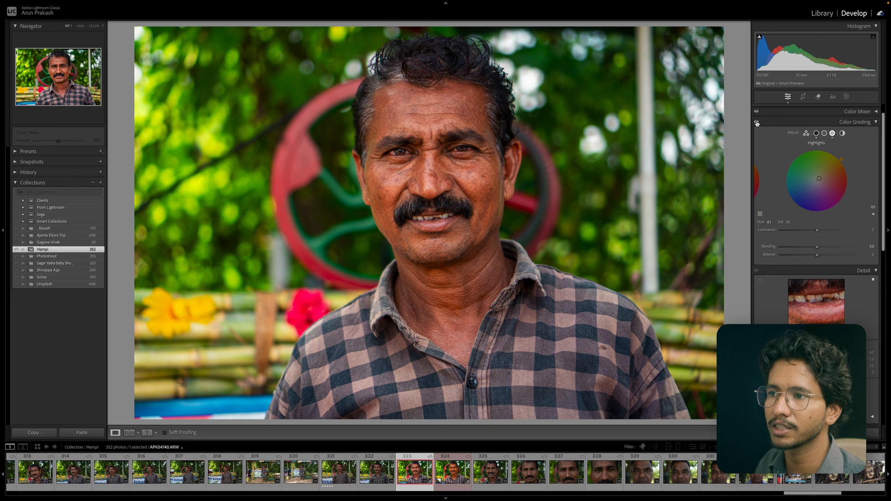
left_click(757, 123)
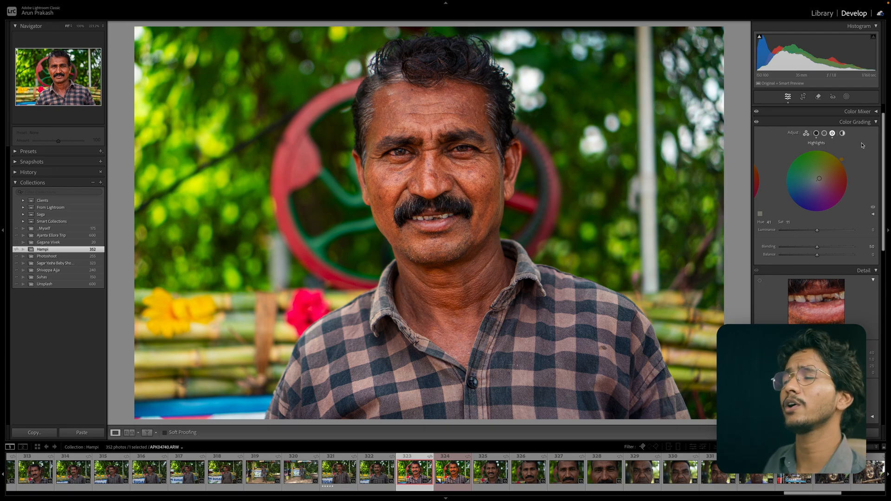
Adjust the highlights luminance slider and reset it to its default.
left_click_drag(817, 231, 822, 251)
double_click(817, 232)
mouse_move(799, 249)
left_mouse_down()
mouse_move(821, 249)
mouse_move(796, 249)
mouse_move(817, 249)
mouse_move(799, 258)
left_mouse_up()
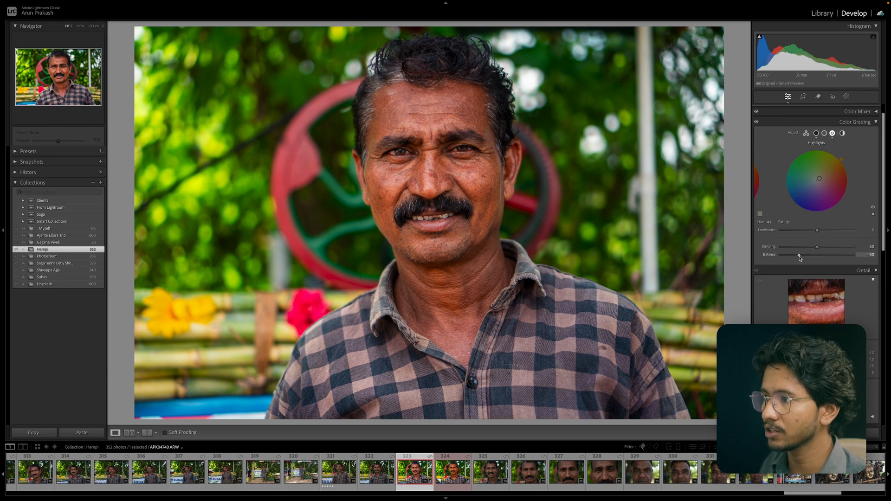
Collapse Color Grading and set the Sharpening Amount in the Detail panel to 37.
left_click(832, 123)
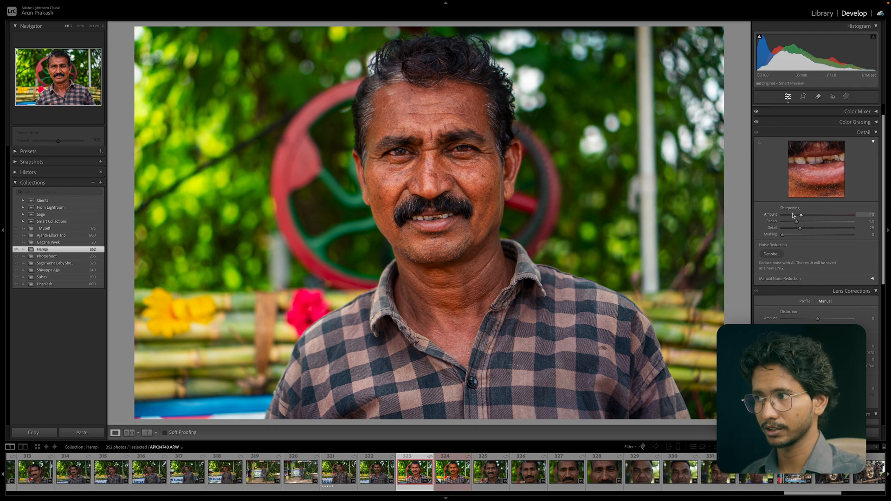
scroll(794, 215, "up", 2)
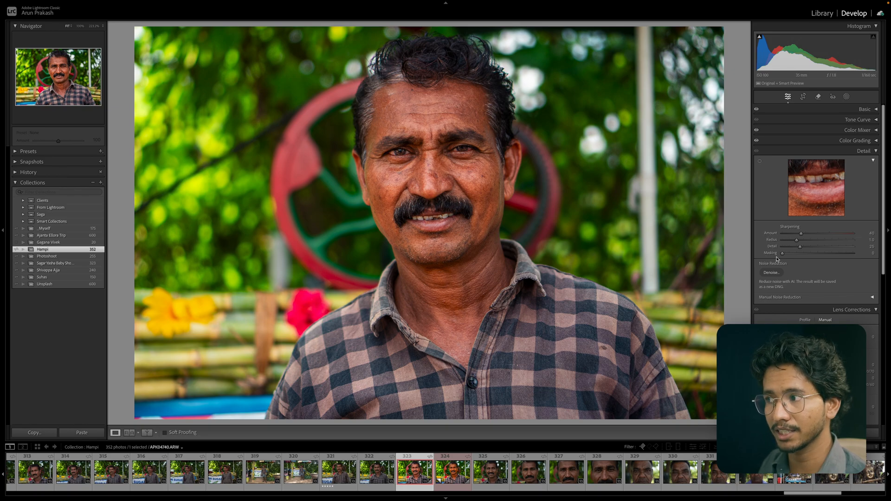
left_click(801, 233)
mouse_move(801, 235)
left_mouse_down()
mouse_move(816, 235)
mouse_move(798, 235)
left_mouse_up()
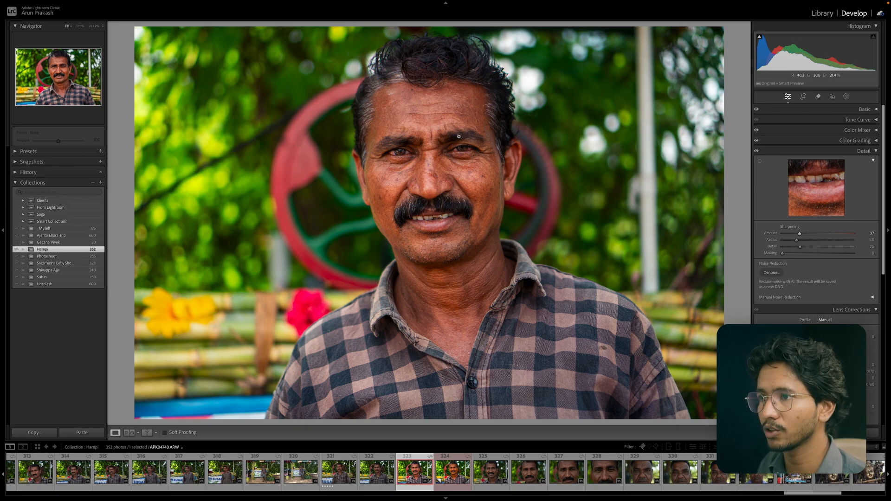
Point the Detail preview at the subject's eye and zoom the main view in on that eye.
left_click(496, 166)
left_click(495, 168)
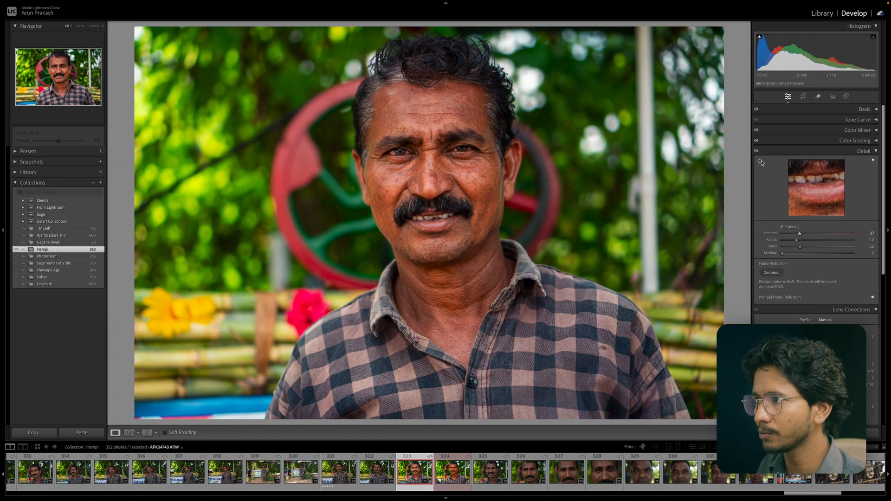
left_click(761, 163)
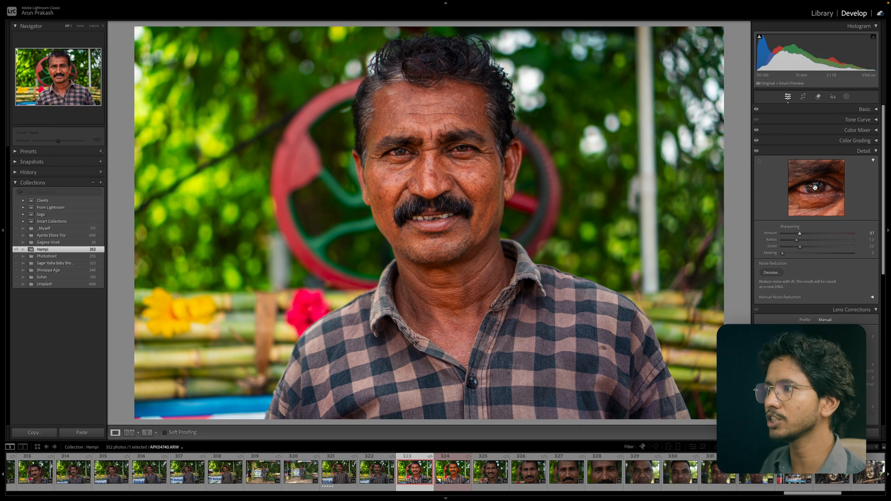
left_click(448, 160)
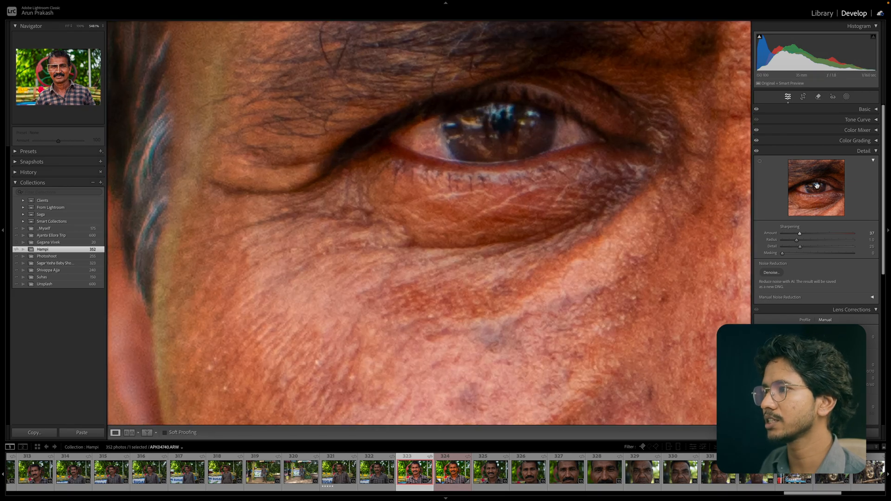
Zoom and pan the Detail preview and main view to inspect the skin texture around the eyes.
left_click(815, 187)
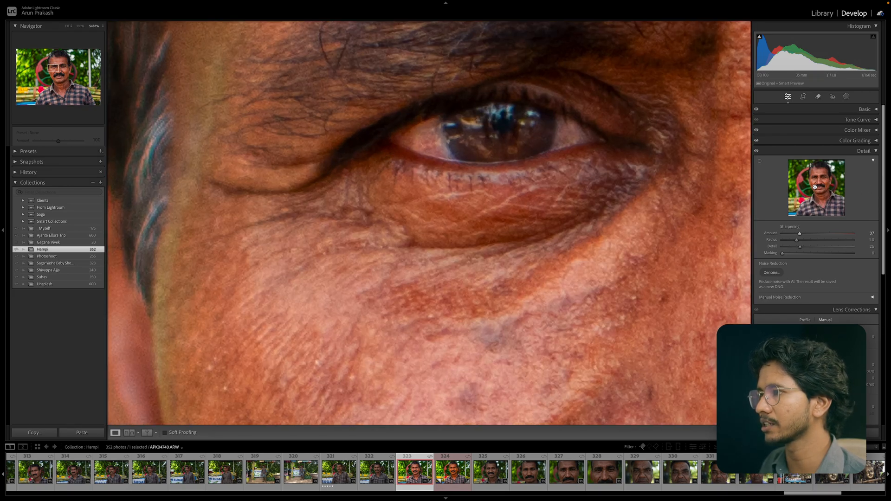
left_click(817, 182)
left_click_drag(819, 187, 866, 218)
left_click(126, 59)
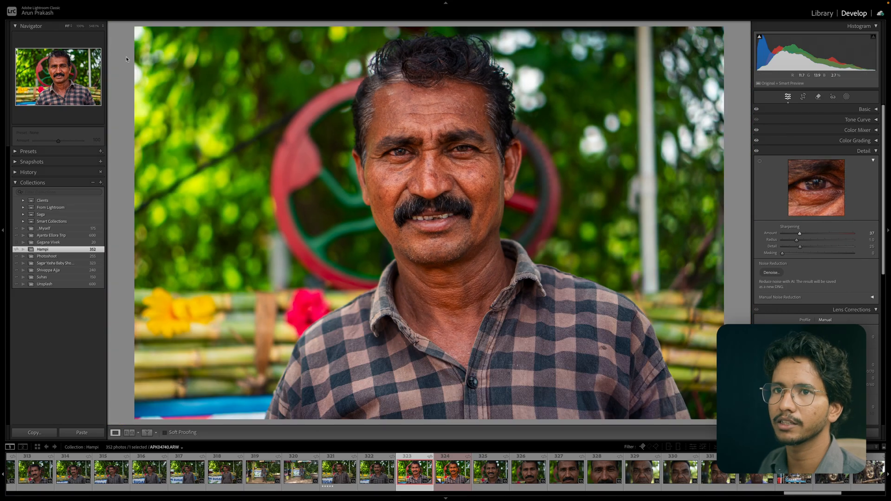
left_click(79, 26)
left_click_drag(486, 224, 430, 204)
left_click(429, 204)
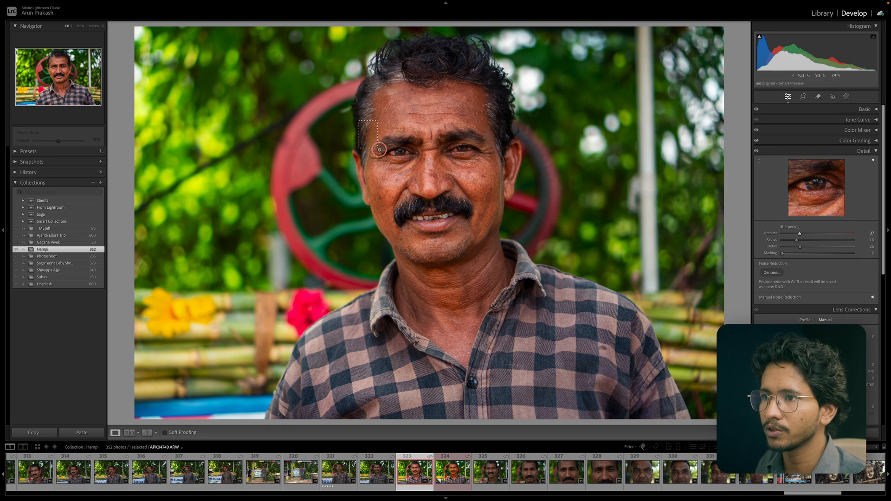
left_click_drag(379, 150, 516, 188)
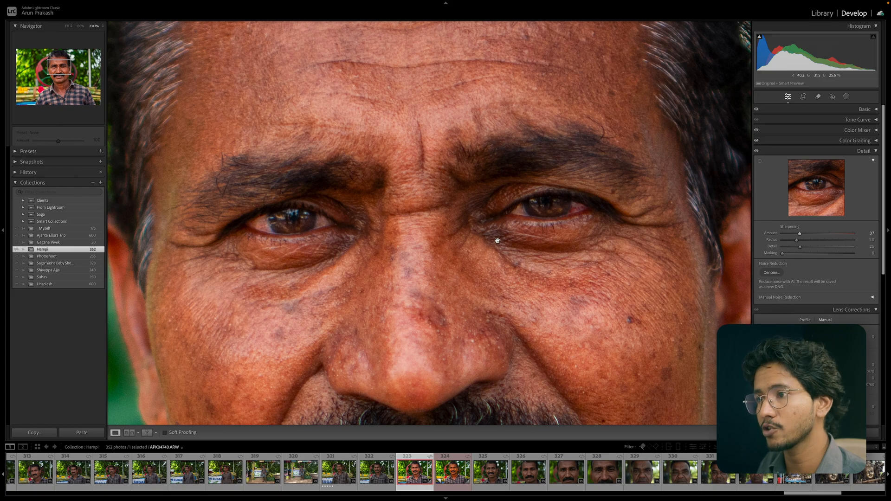
left_click_drag(498, 242, 502, 227)
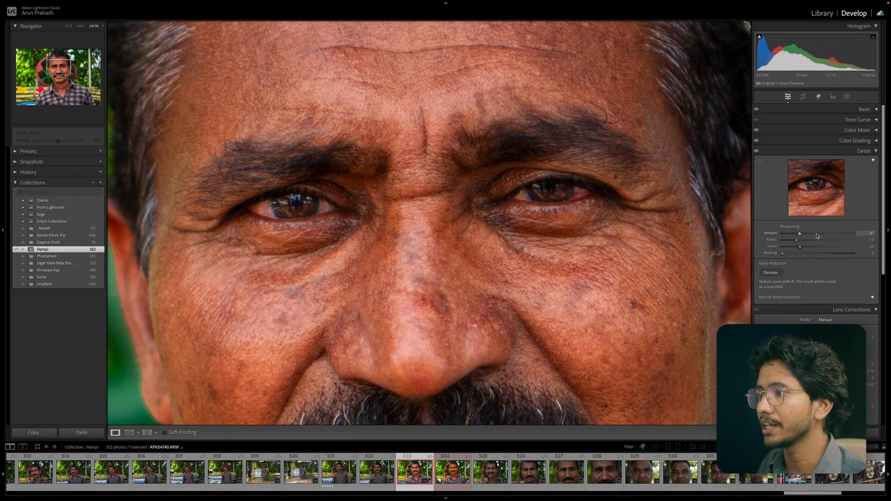
Raise the Sharpening Amount to 55 and zoom in on the face to compare.
left_click_drag(799, 233, 807, 236)
key("z")
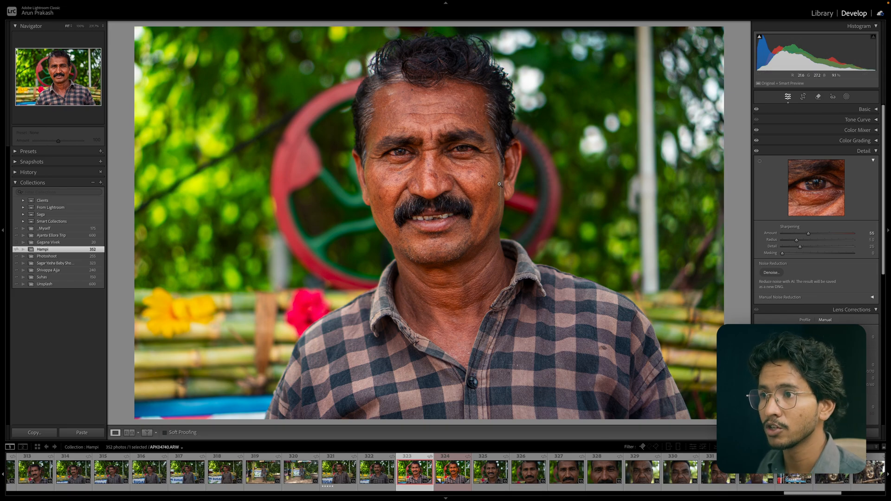
left_click(453, 160)
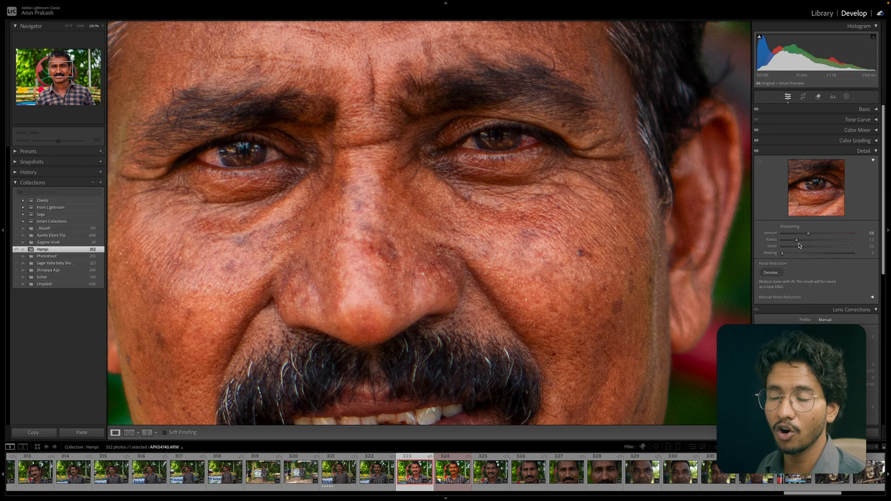
Set the Sharpening Radius to 1.5, previewing the radius mask while adjusting and comparing the zoomed face.
key("alt")
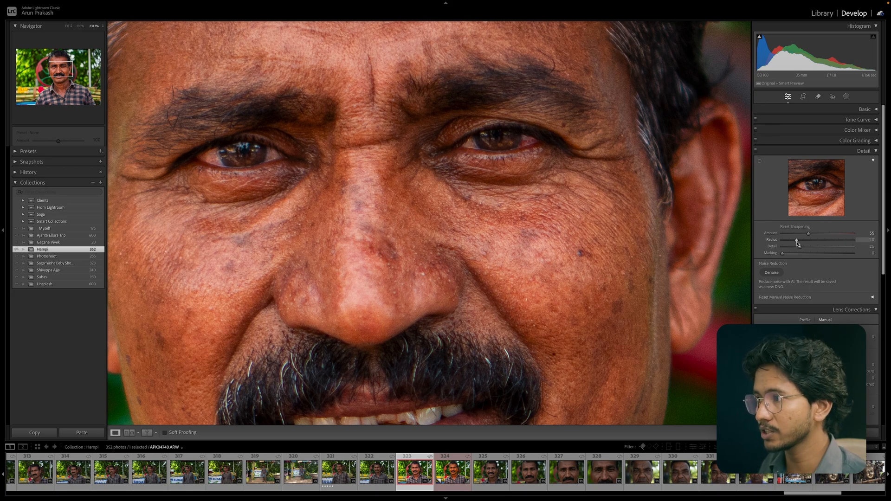
left_click_drag(797, 242, 827, 244)
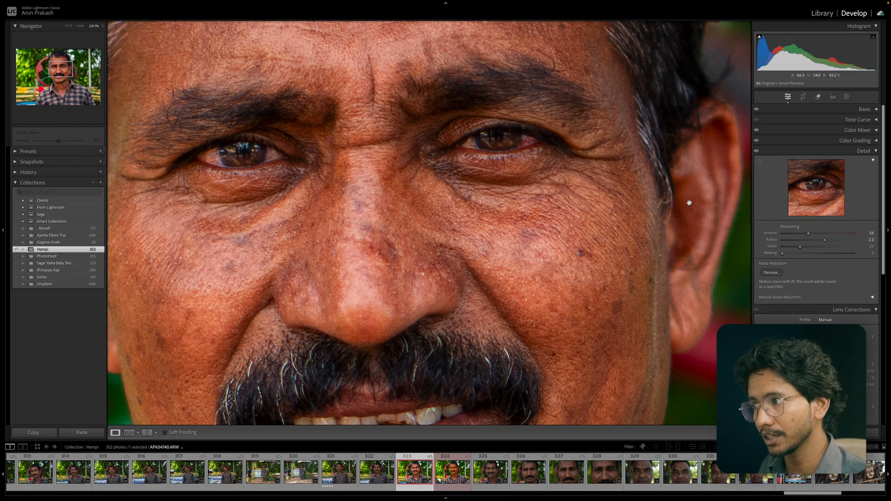
left_click_drag(825, 240, 799, 244)
left_click(471, 154)
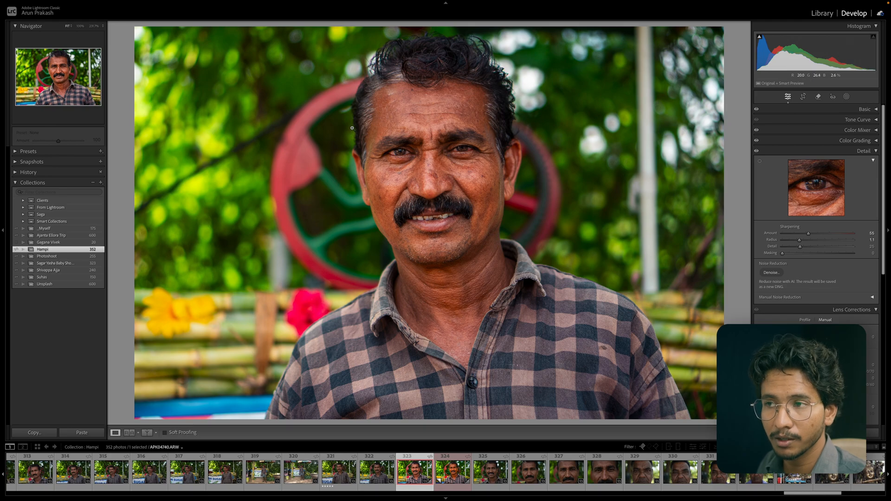
left_click(534, 197)
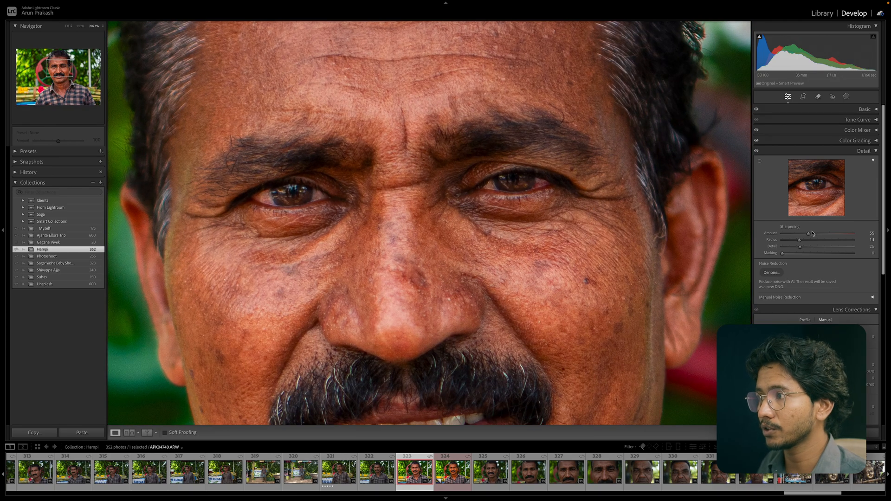
key("z")
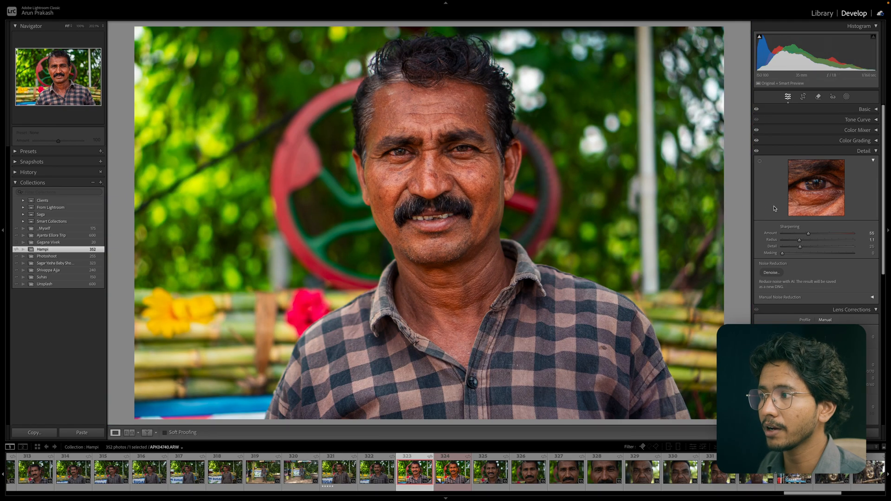
left_click_drag(799, 240, 810, 241)
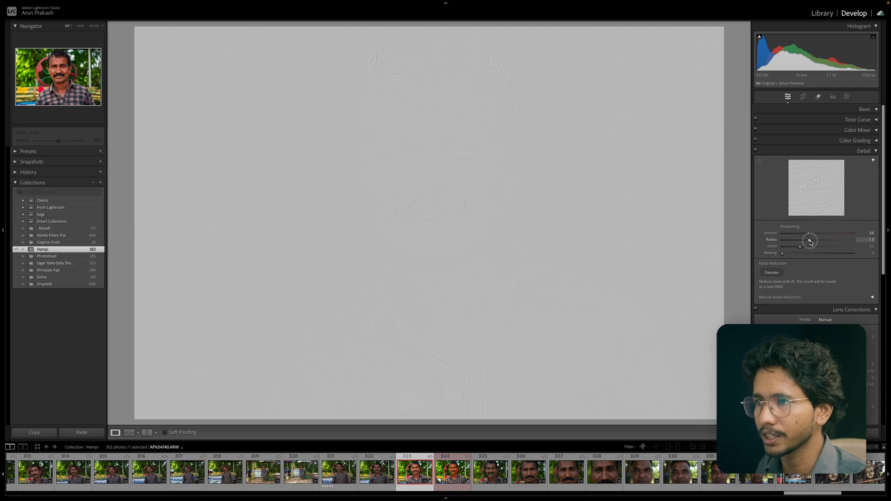
left_click_drag(810, 242, 811, 241)
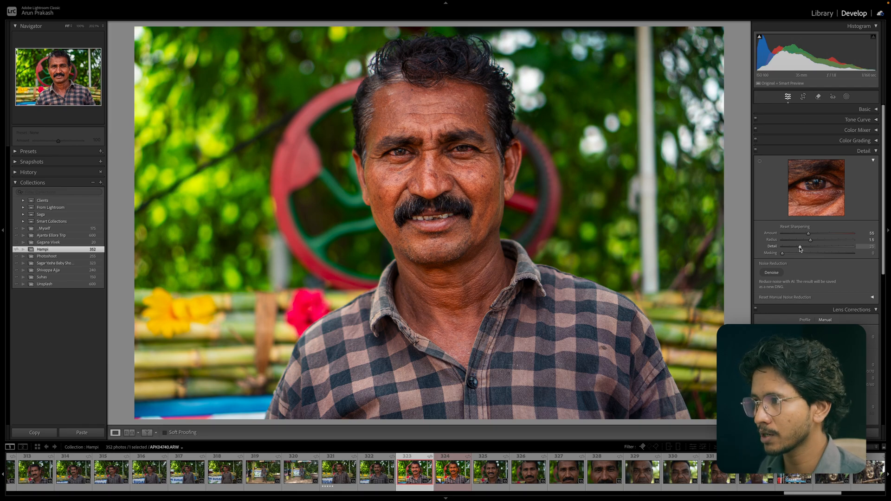
Raise Sharpening Detail to 80, inspect the zoomed face, and return Detail to 25.
left_click_drag(800, 249, 840, 248)
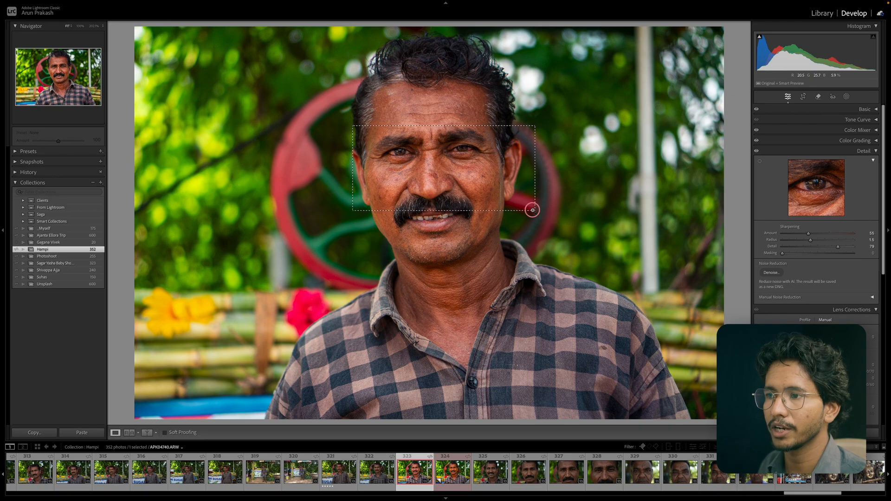
left_click(532, 208)
mouse_move(842, 249)
left_mouse_down()
mouse_move(783, 247)
mouse_move(840, 249)
left_mouse_up()
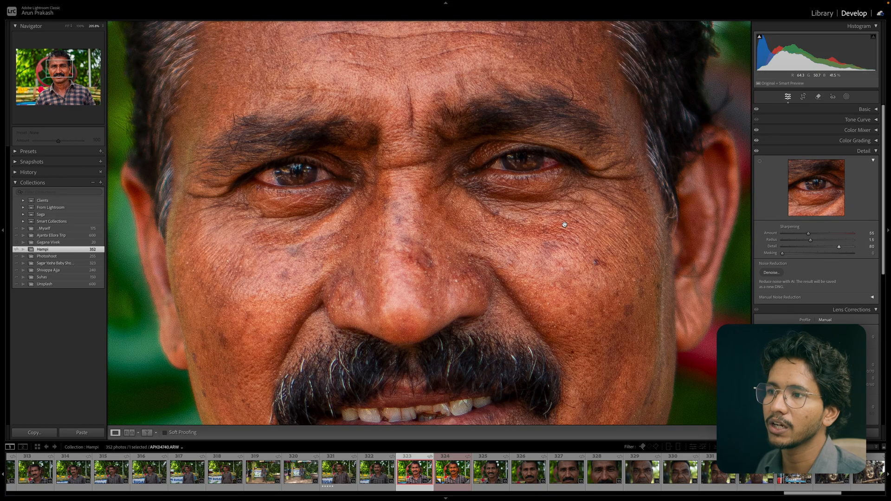
left_click(565, 225)
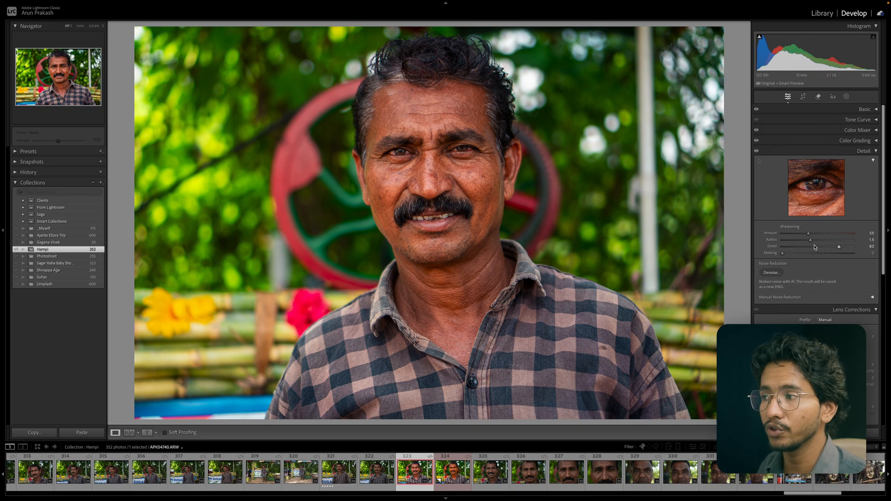
left_click(469, 164)
left_click_drag(403, 144, 510, 199)
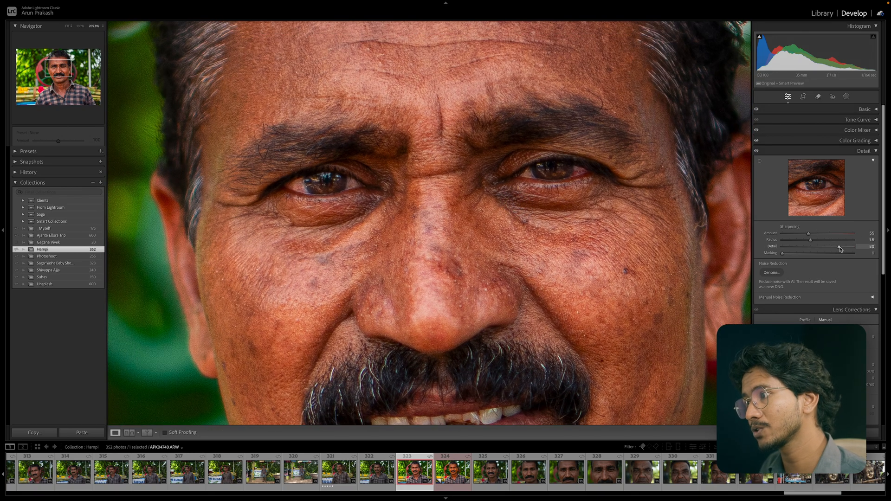
left_click_drag(839, 246, 802, 249)
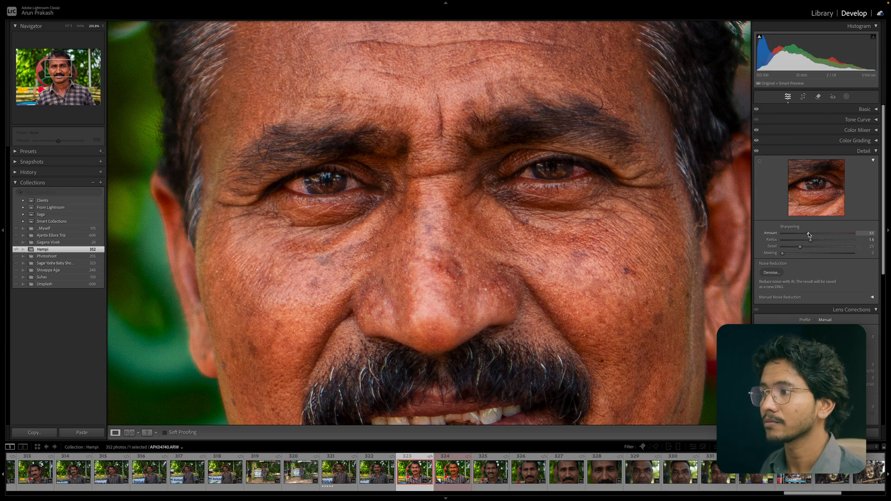
Set the Sharpening Amount to 56 and Masking to 91, previewing the mask while dragging.
left_click_drag(808, 234, 806, 242)
key("alt")
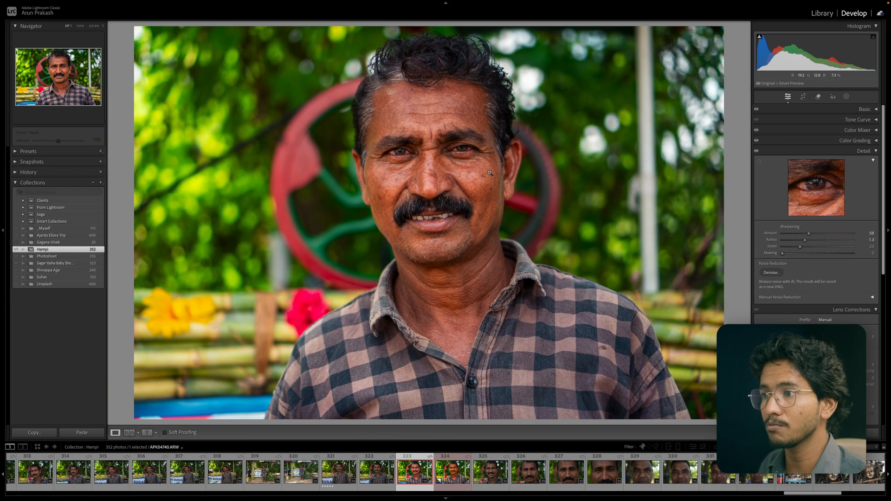
left_click(489, 171)
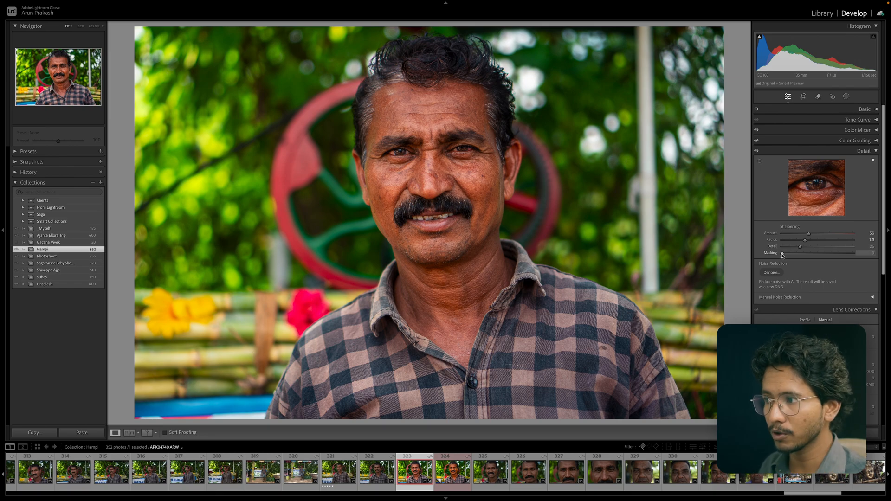
left_click_drag(783, 255, 844, 257)
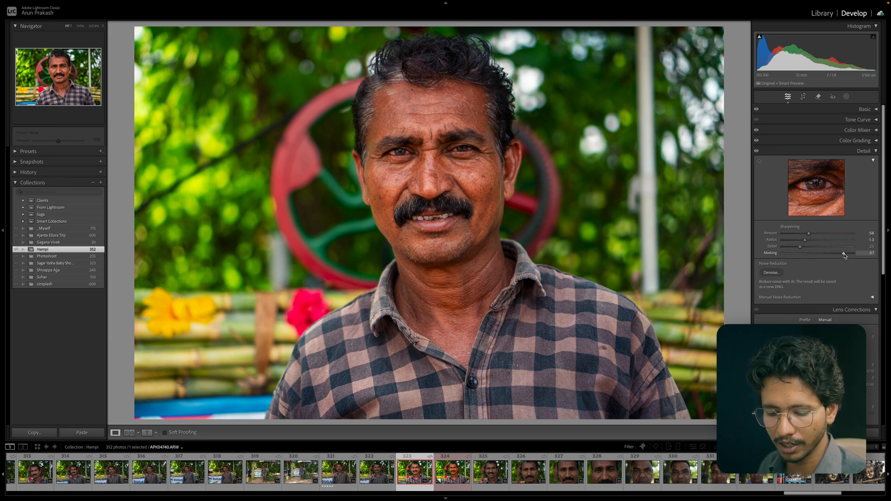
key("alt")
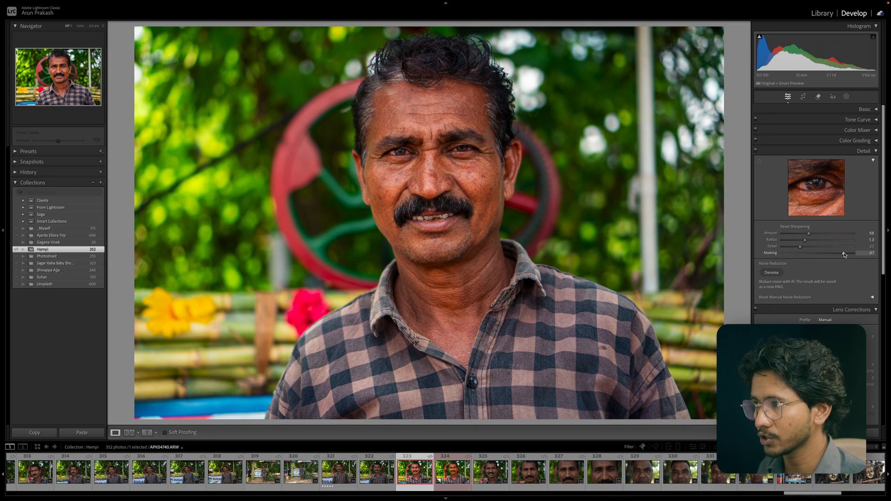
left_click_drag(842, 254, 755, 255)
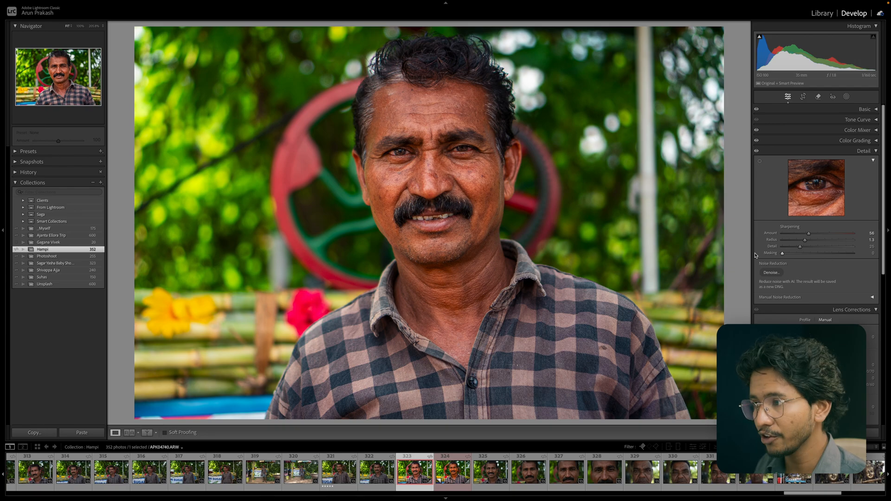
left_click_drag(783, 253, 842, 255)
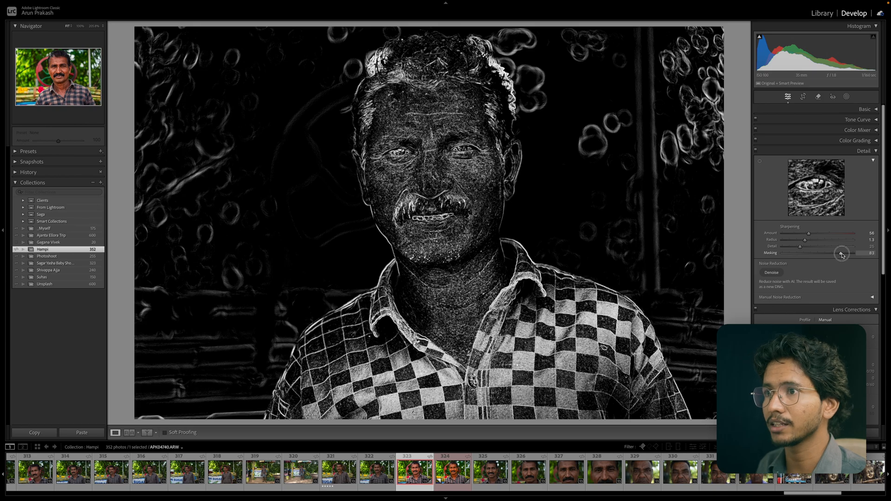
mouse_move(843, 255)
left_mouse_down()
mouse_move(831, 255)
mouse_move(847, 255)
left_mouse_up()
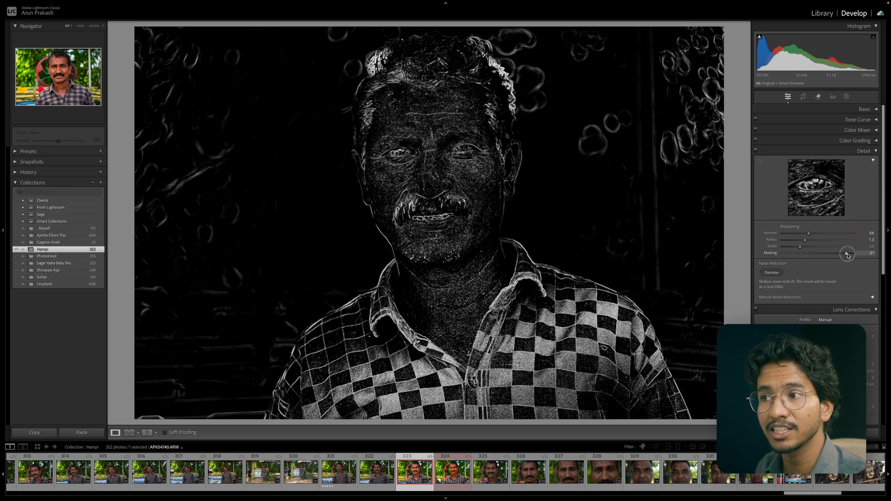
left_click_drag(848, 256, 847, 255)
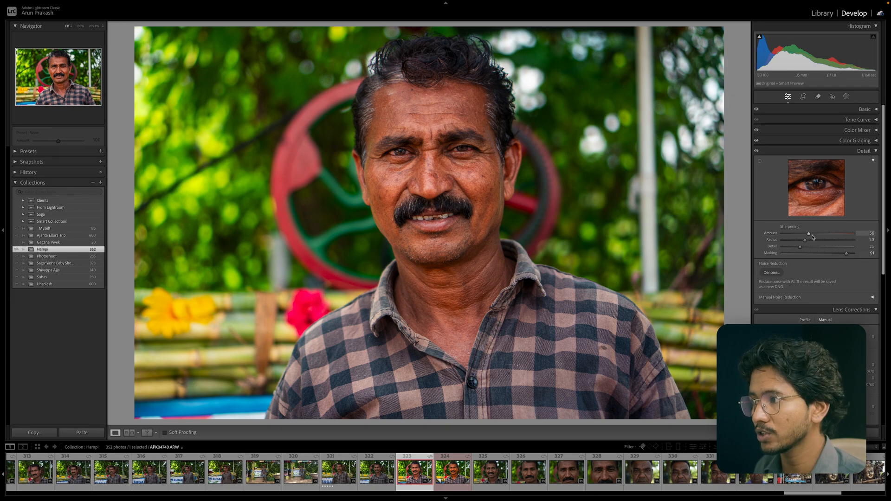
Raise the Sharpening Amount to 65 and zoom in on the face.
left_click_drag(809, 234, 813, 236)
left_click_drag(366, 137, 405, 152)
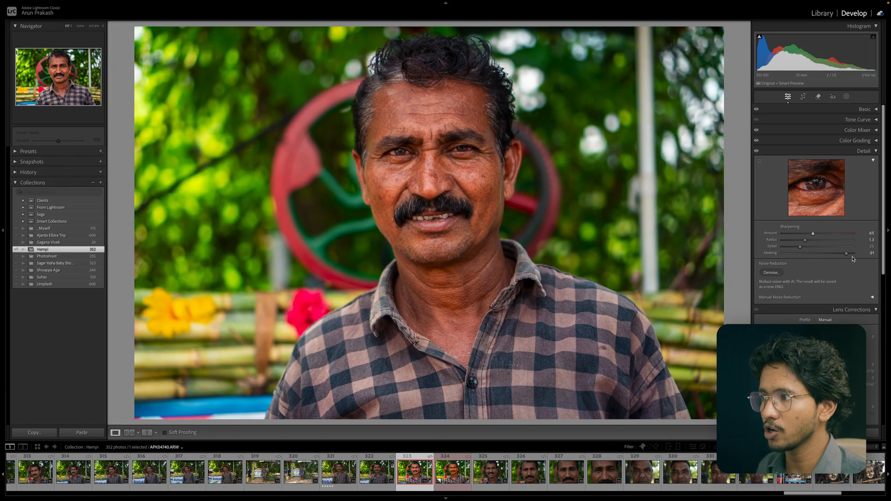
left_click(460, 154)
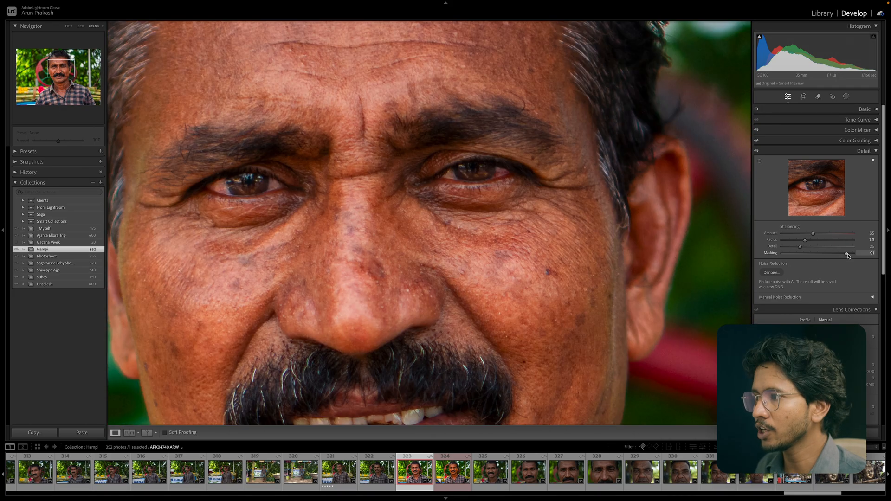
Compare Masking at 0 and at 93 on the zoomed skin and the blurred background.
left_click_drag(847, 255, 551, 230)
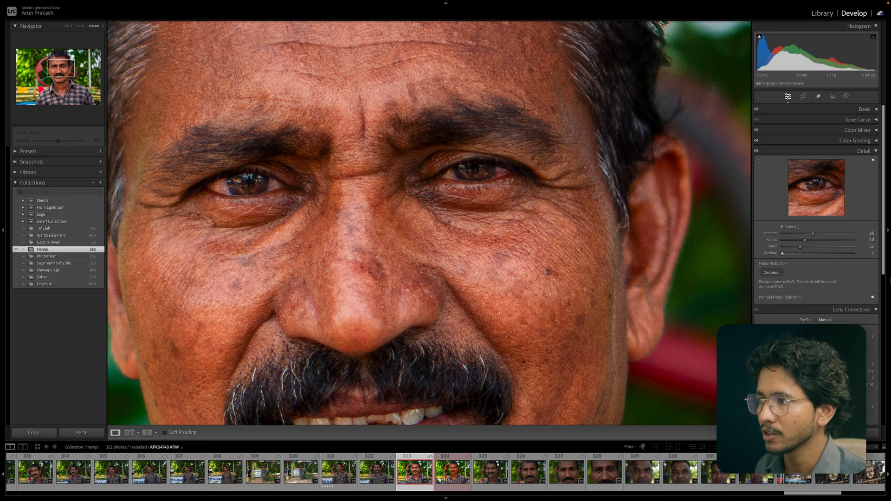
left_click_drag(783, 254, 848, 254)
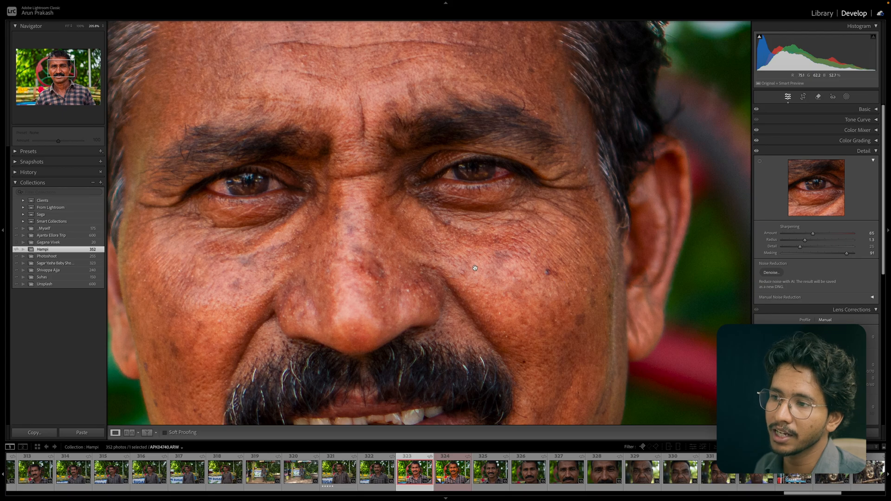
left_click_drag(585, 279, 329, 207)
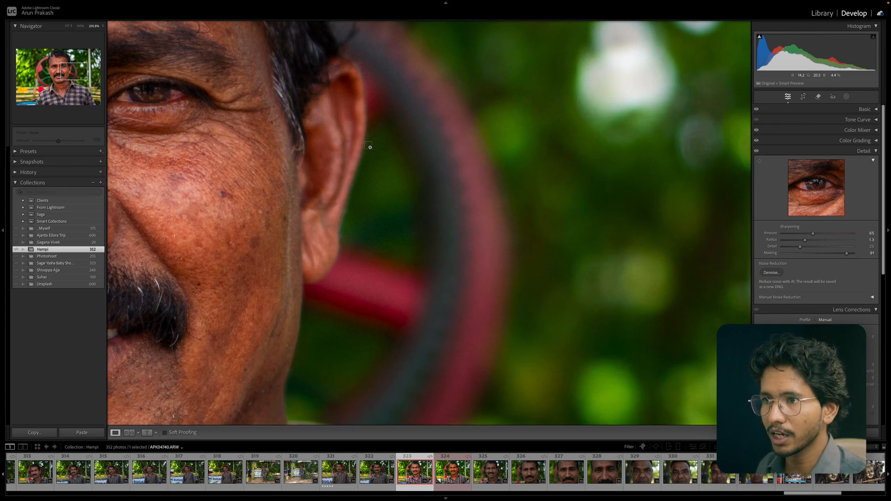
left_click_drag(372, 145, 478, 274)
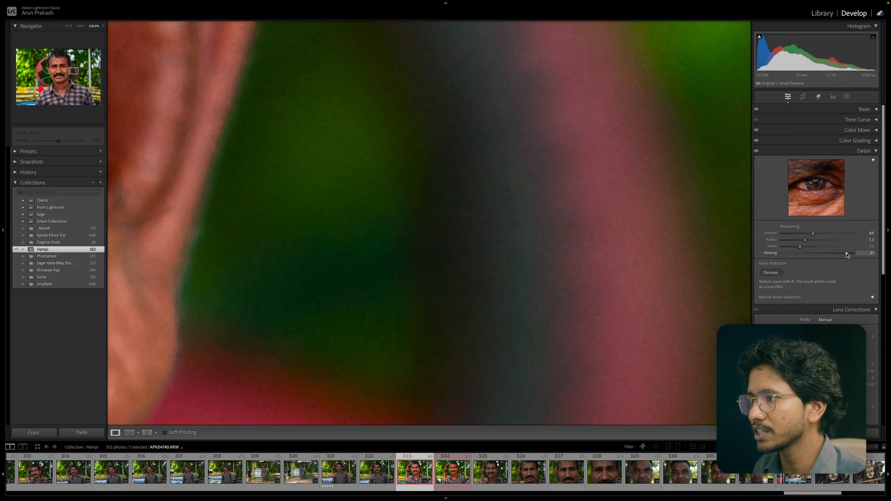
left_click_drag(847, 253, 702, 245)
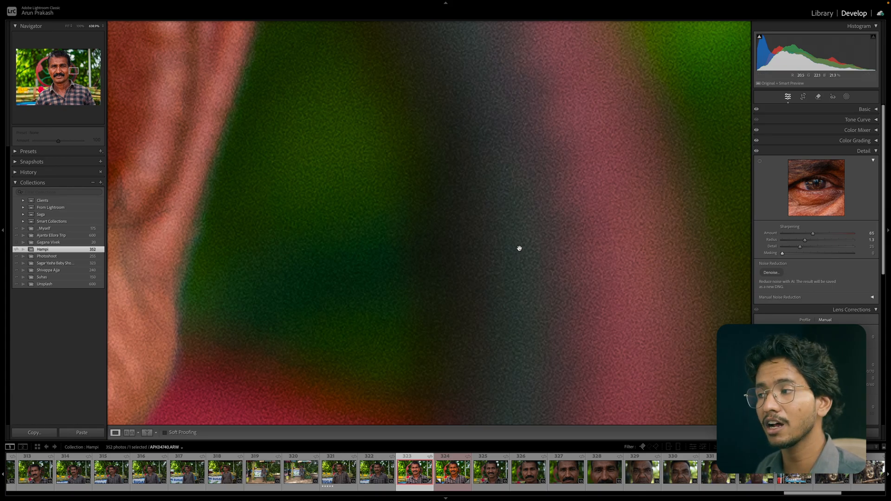
left_click_drag(782, 255, 848, 254)
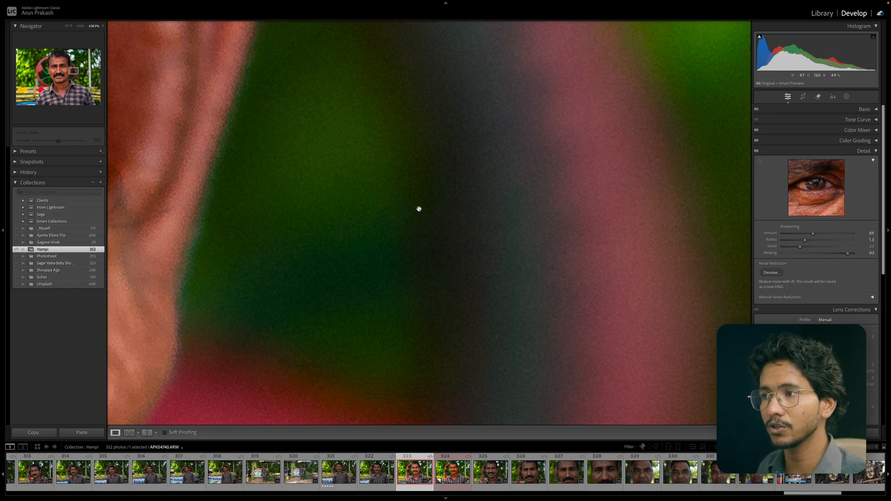
left_click(416, 208)
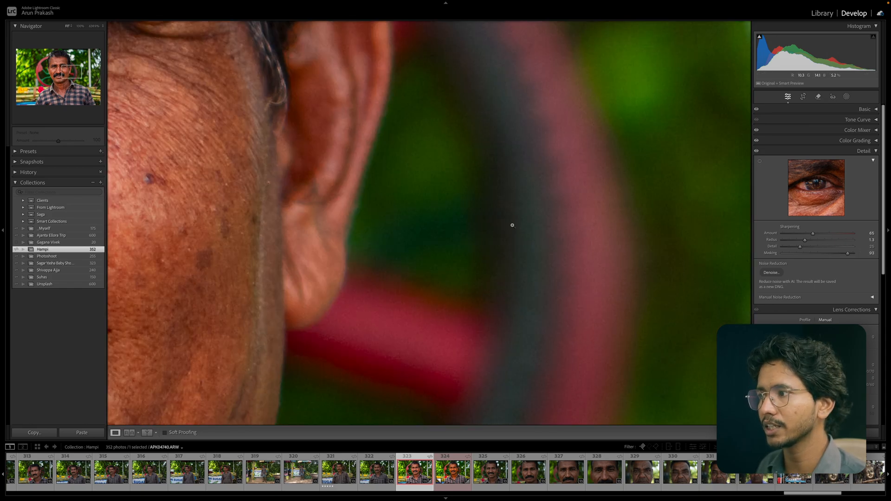
Set Sharpening Masking to 92 using the mask preview, then zoom in on the eyes.
left_click_drag(847, 254, 844, 255)
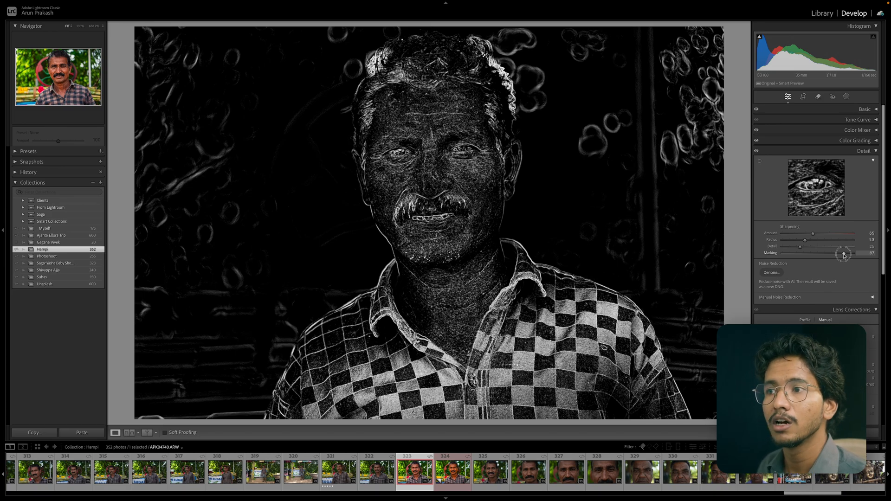
left_click_drag(844, 255, 847, 258)
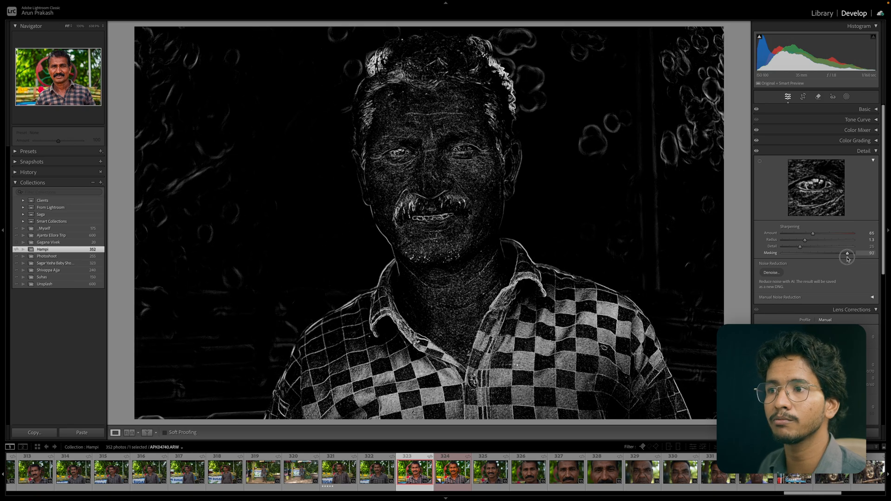
left_click_drag(847, 259, 847, 258)
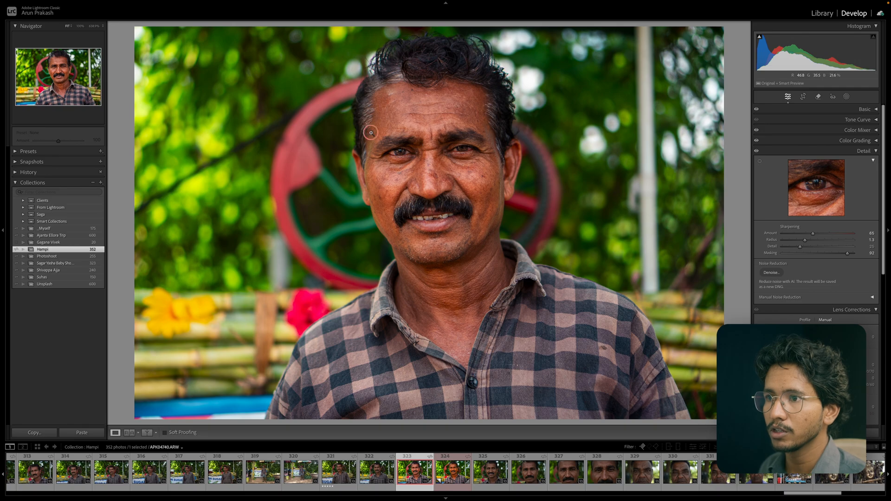
left_click(447, 134)
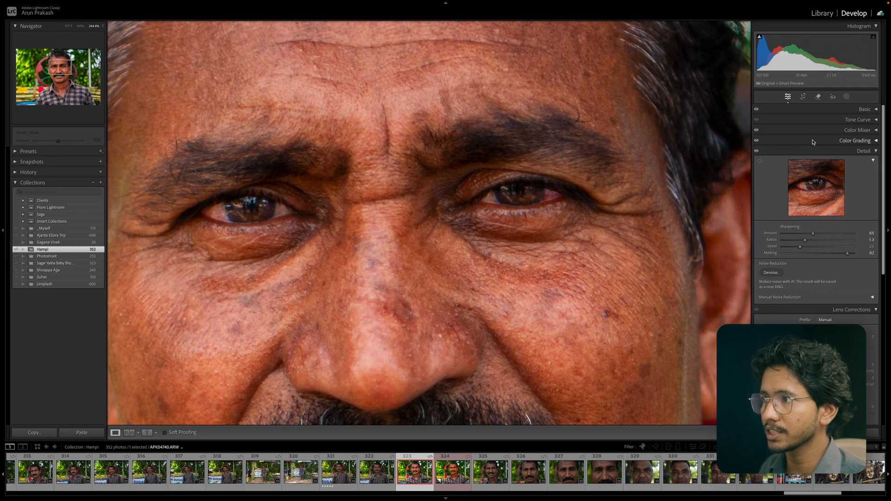
Toggle the Detail panel's effect off and on to compare the sharpening on the zoomed face.
left_click(756, 152)
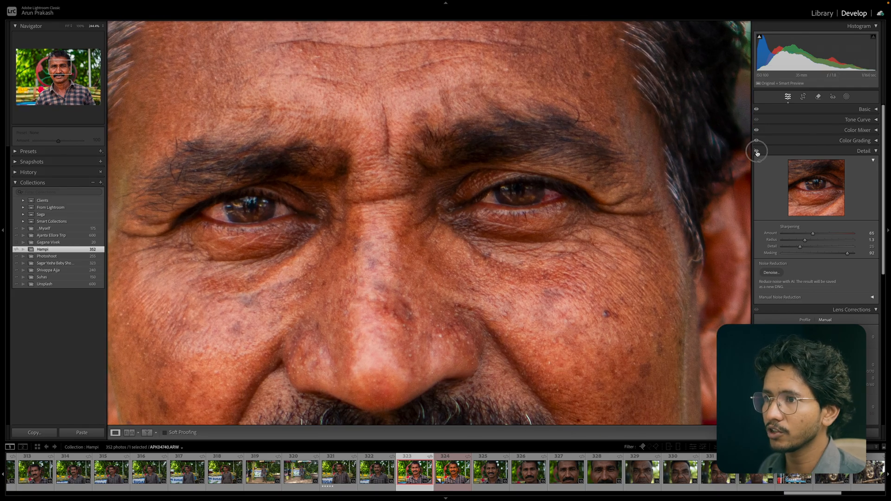
left_click(757, 152)
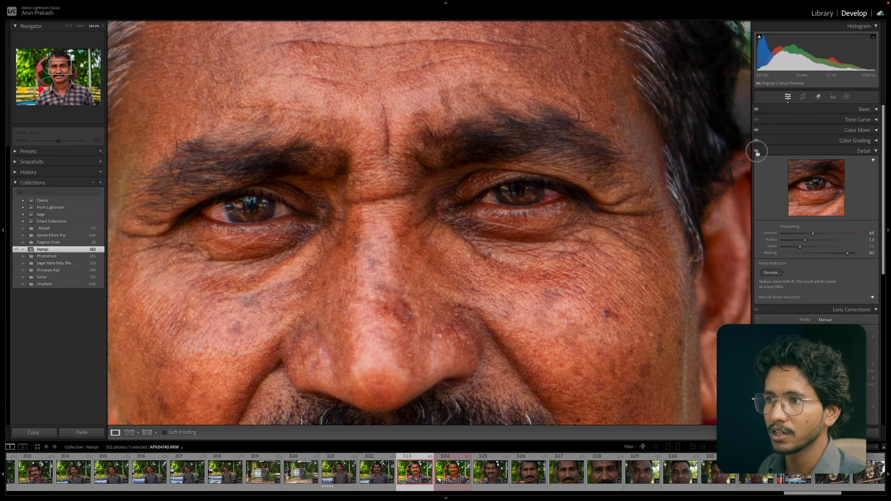
left_click(756, 151)
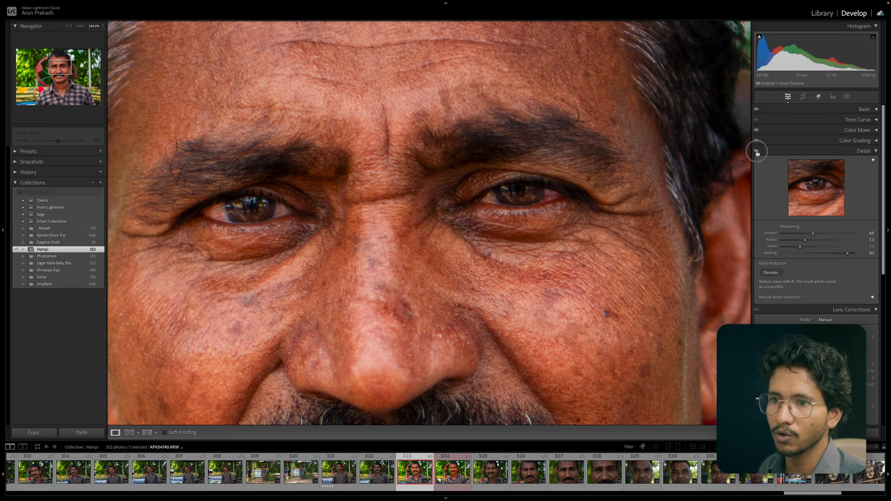
left_click(756, 152)
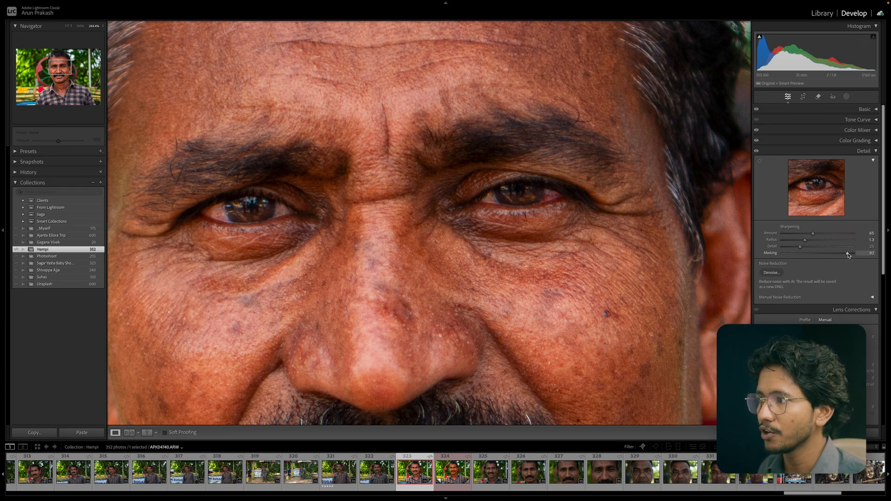
Drop Sharpening Masking to 0 and compare with the Detail panel toggled off and on.
left_click_drag(848, 255, 712, 253)
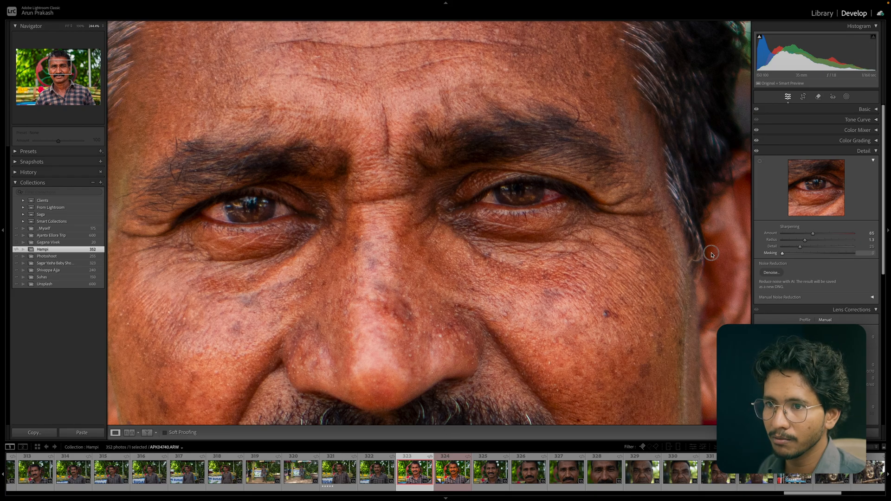
left_click(757, 152)
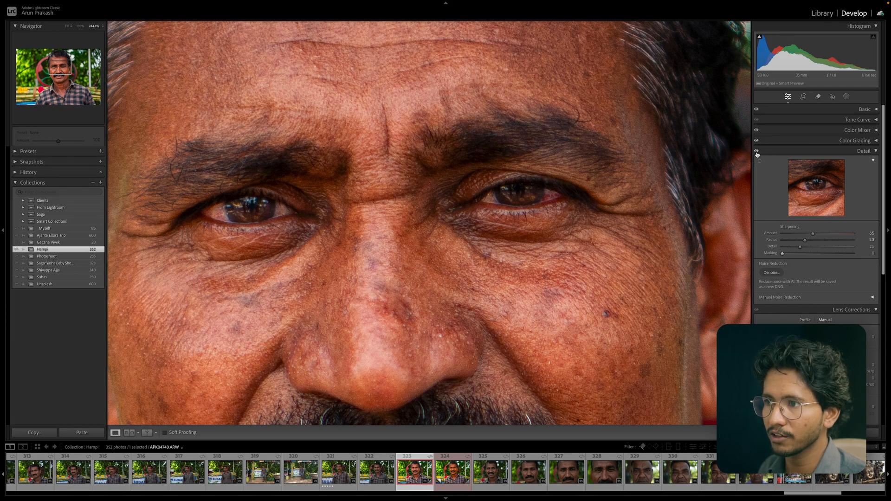
left_click(757, 152)
Set Sharpening Amount to 88 and Masking to 78, toggling the Detail panel to compare.
left_click_drag(784, 254, 825, 236)
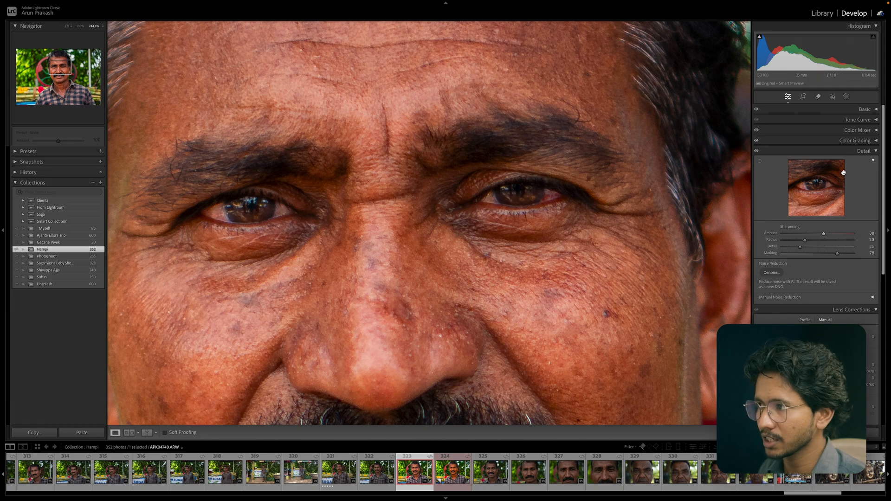
left_click(757, 152)
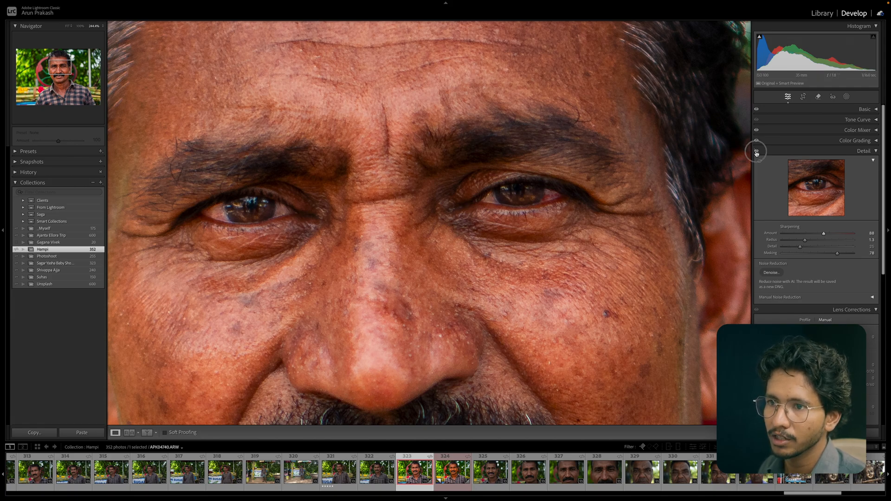
left_click(756, 152)
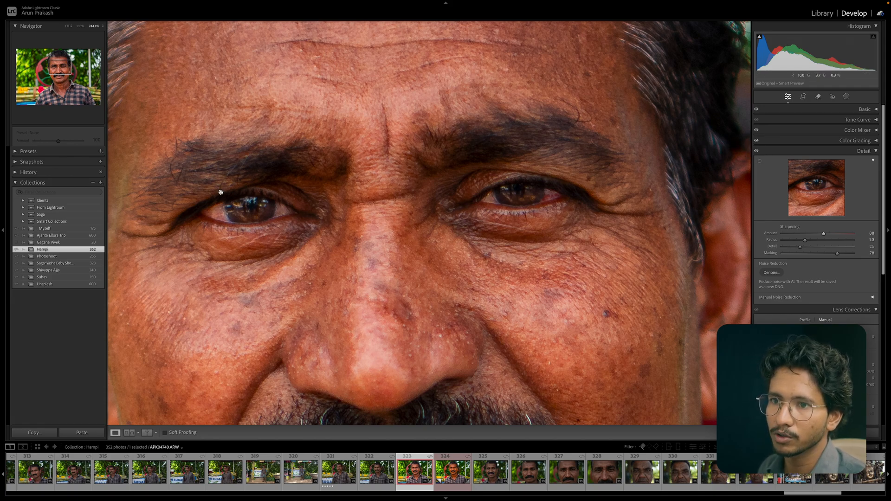
Zoom into the left eye, toggle the Detail panel to compare sharpening, and zoom back out.
left_click(229, 213)
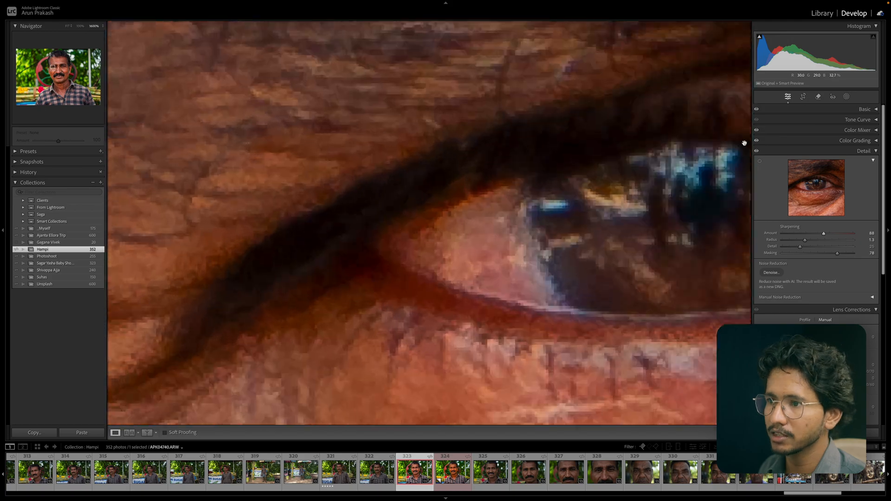
left_click(757, 151)
left_click(757, 152)
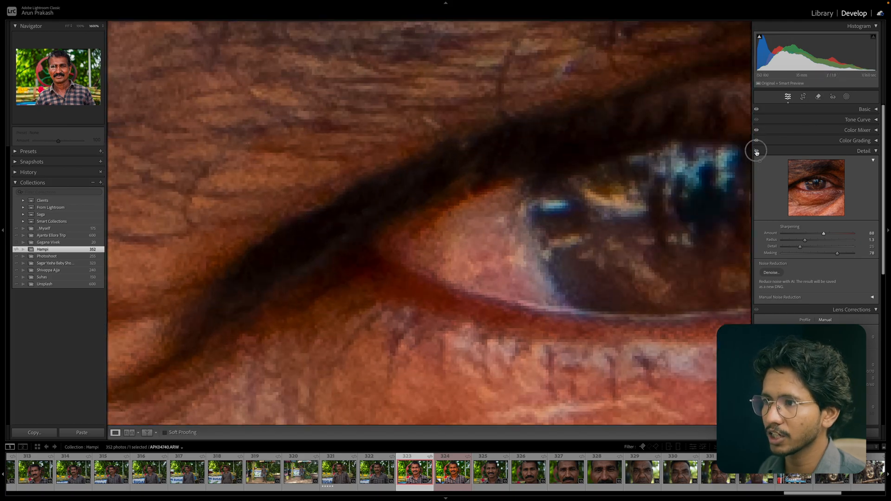
left_click(757, 152)
left_click(757, 152)
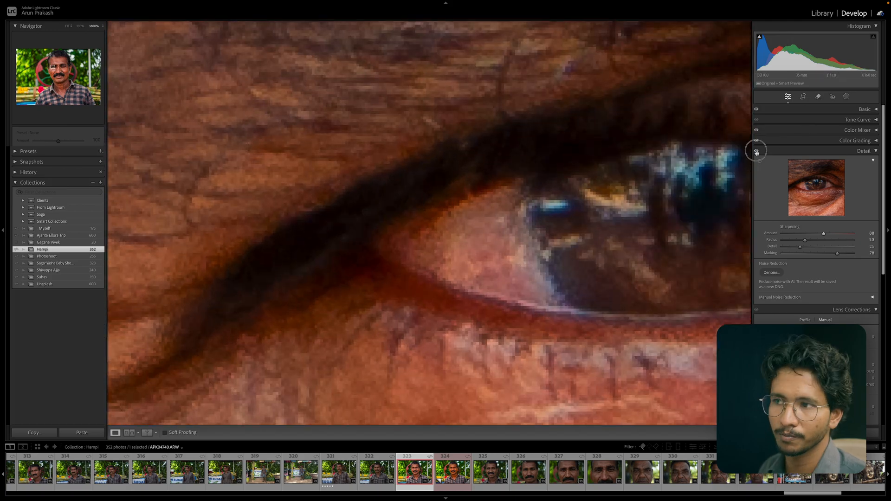
left_click(346, 200)
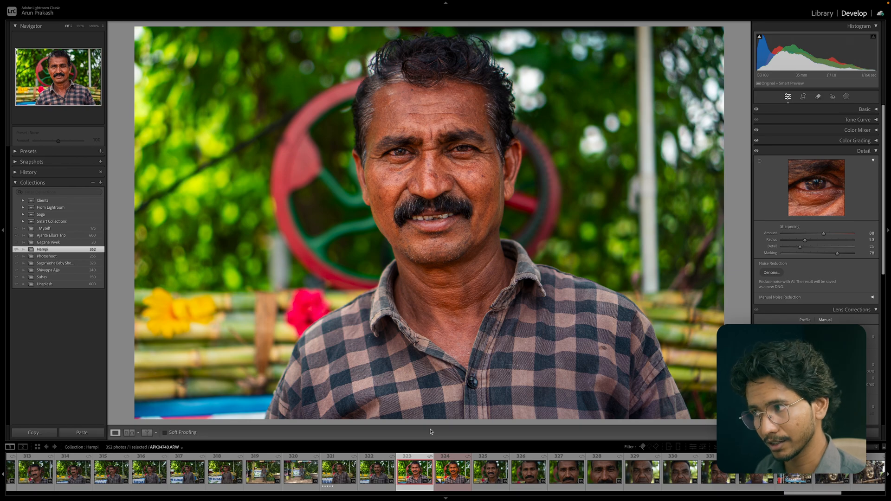
Open the AI Denoise Enhance Preview and pan around its preview to inspect the enhanced detail.
left_click(772, 273)
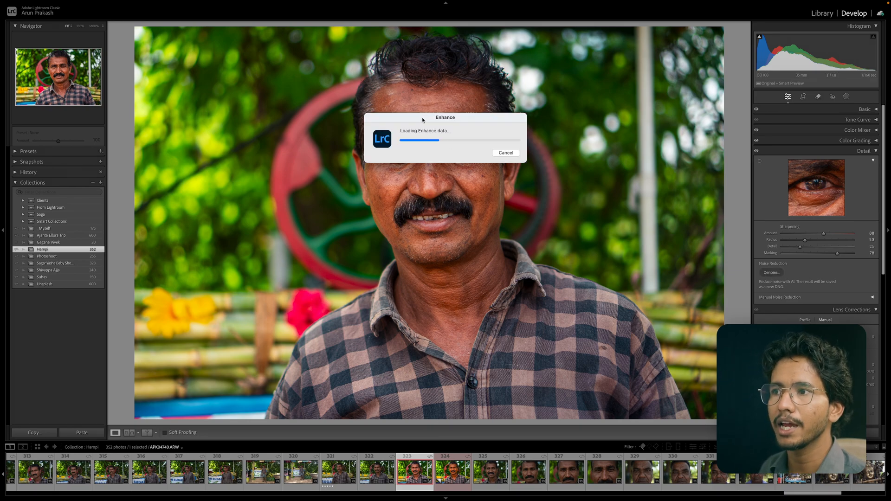
left_click_drag(422, 120, 592, 218)
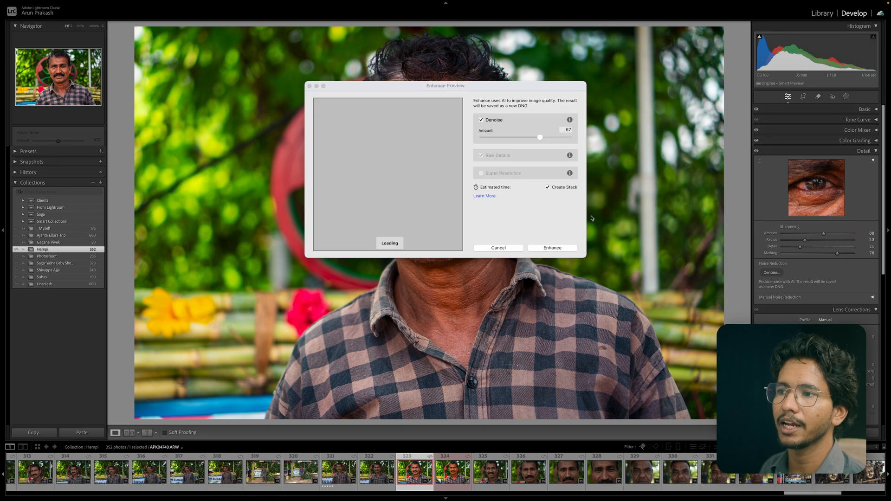
left_click_drag(443, 86, 626, 132)
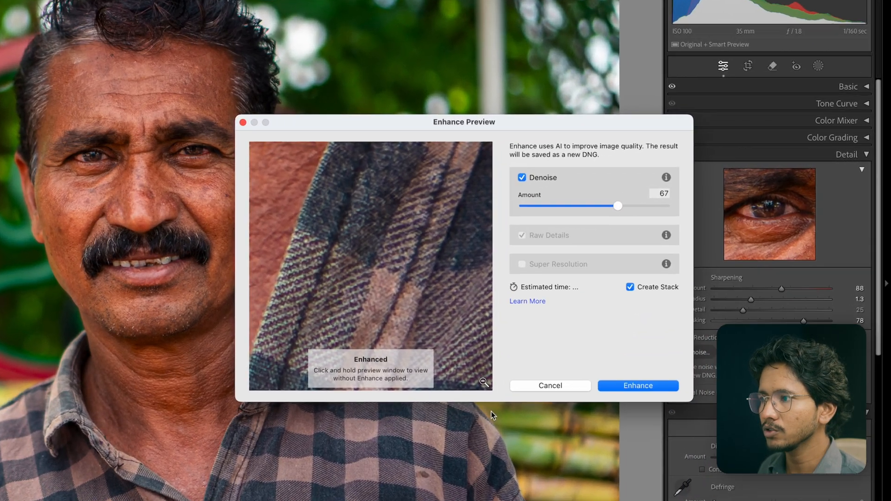
left_click_drag(343, 239, 455, 409)
left_click_drag(356, 217, 254, 282)
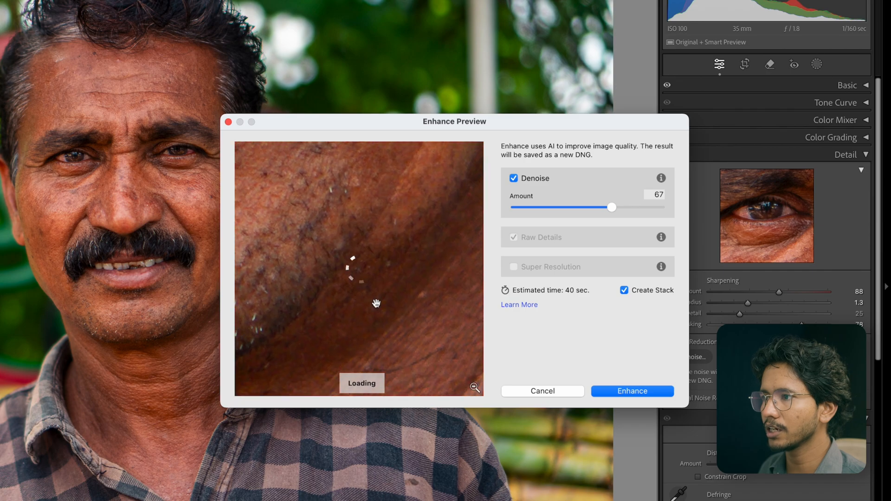
left_click_drag(395, 241, 258, 262)
left_click_drag(370, 322, 350, 169)
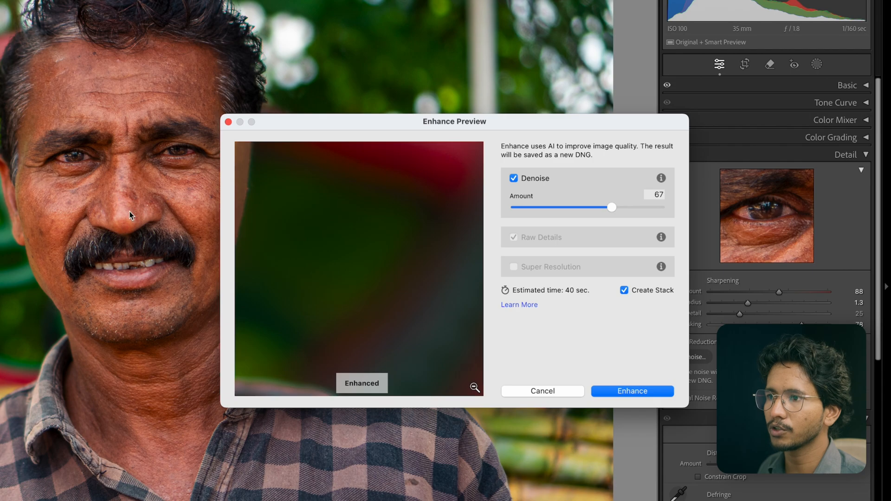
left_click_drag(316, 122, 243, 133)
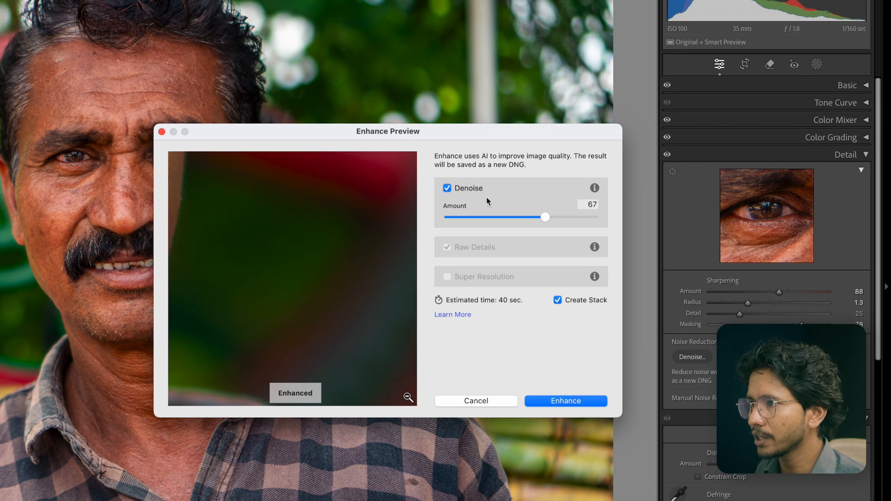
Try Denoise off and on in the Enhance Preview, set its Amount to 65, and cancel the dialog.
left_click(447, 188)
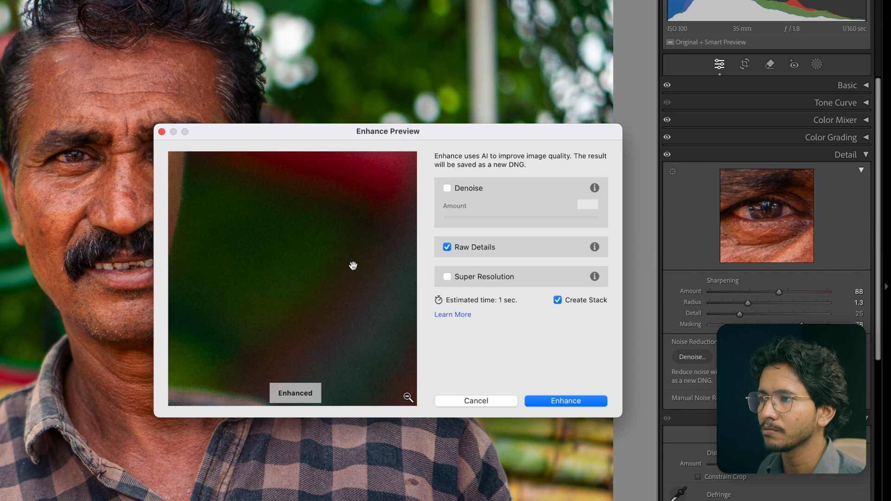
left_click(447, 188)
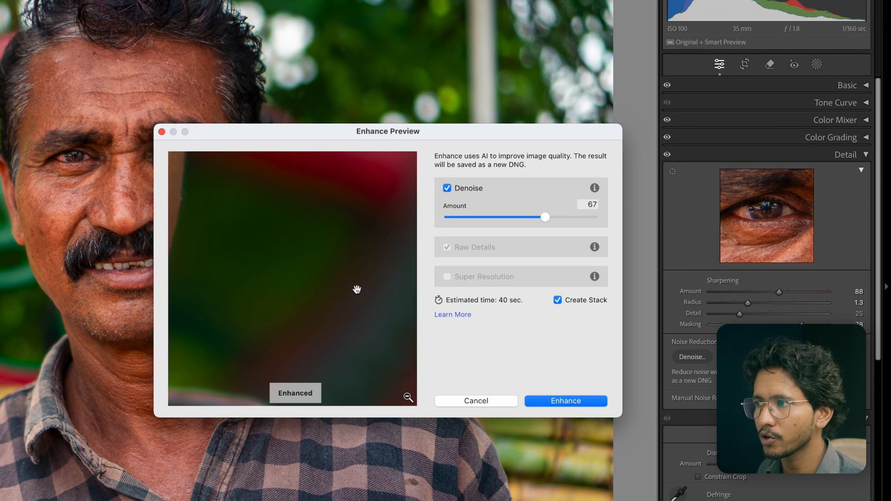
mouse_move(545, 218)
left_mouse_down()
mouse_move(579, 221)
mouse_move(455, 221)
mouse_move(625, 219)
mouse_move(490, 219)
mouse_move(545, 221)
left_mouse_up()
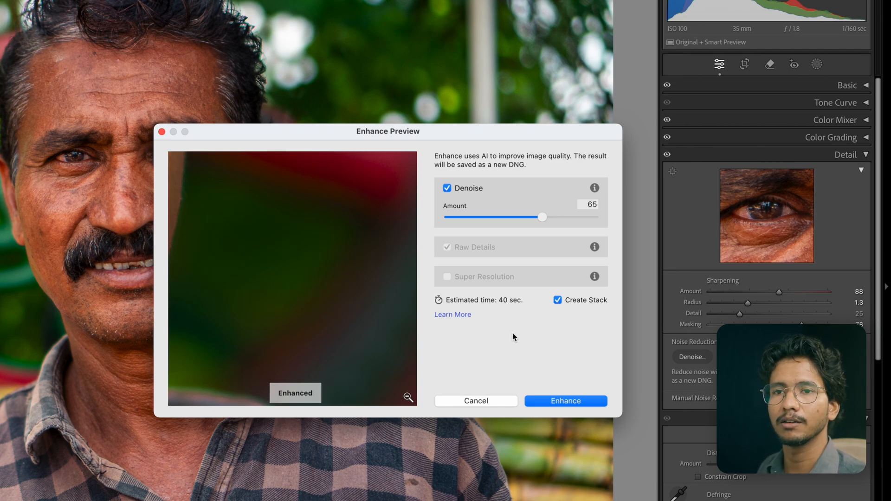
left_click(496, 404)
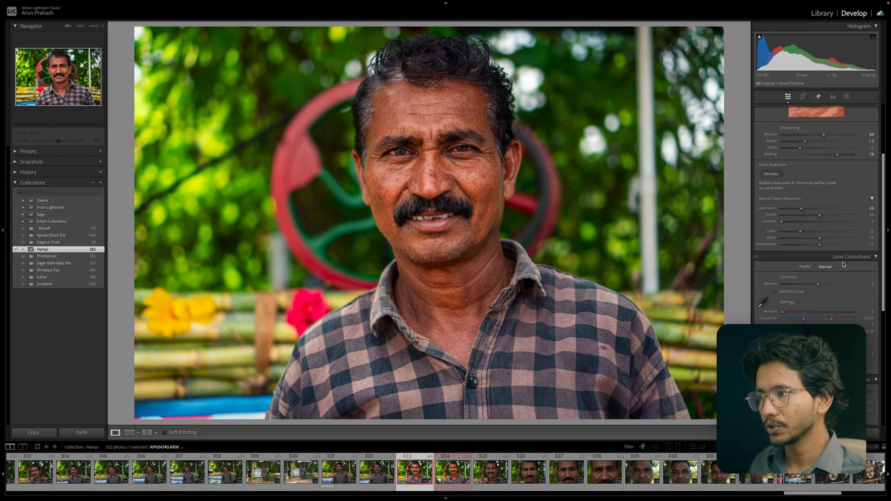
Set the Manual Noise Reduction Luminance to 28.
scroll(843, 265, "down", 2)
scroll(844, 265, "up", 2)
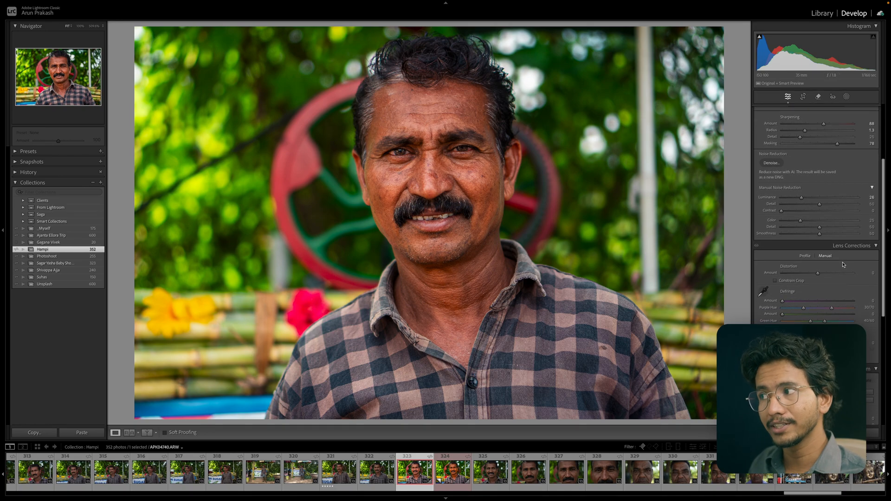
scroll(843, 265, "up", 1)
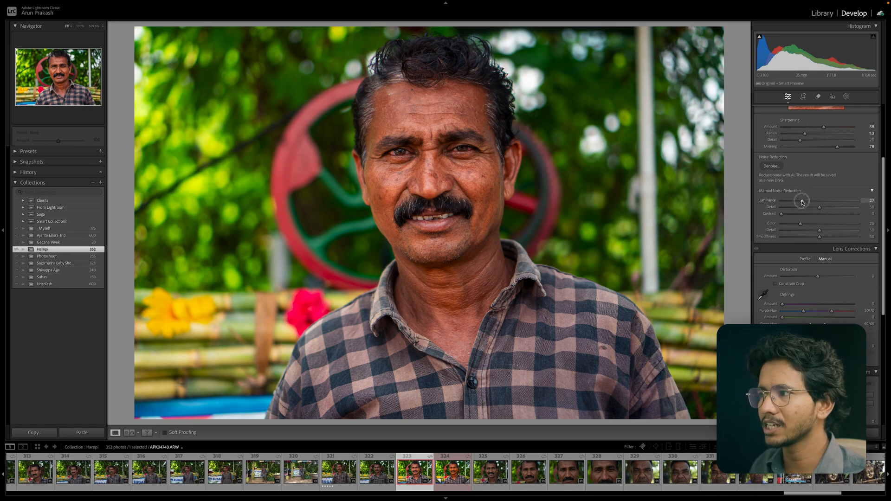
left_click_drag(802, 200, 803, 200)
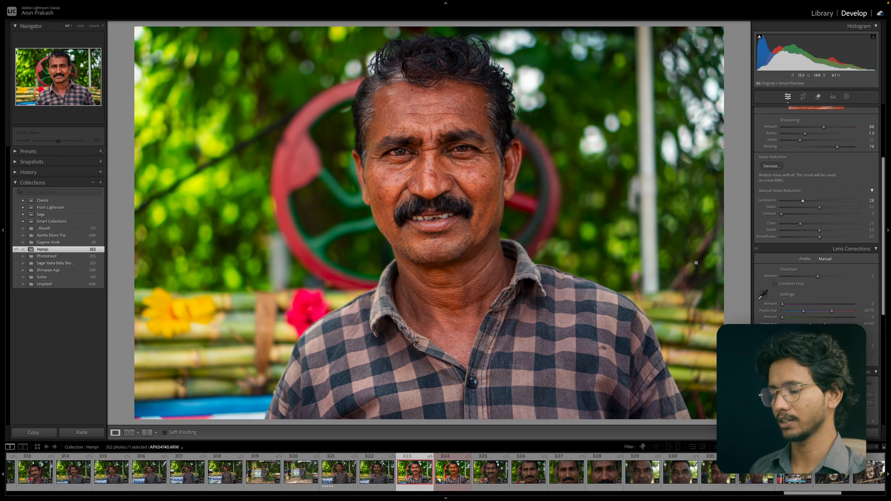
scroll(817, 195, "up", 3)
Open Lens Corrections' Profile tab and enable Remove Chromatic Aberration and Enable Profile Corrections.
left_click(863, 151)
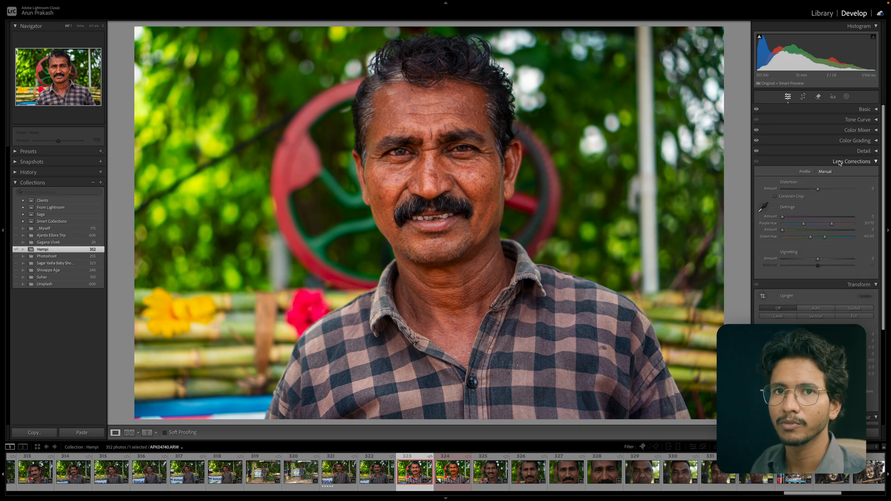
left_click(806, 172)
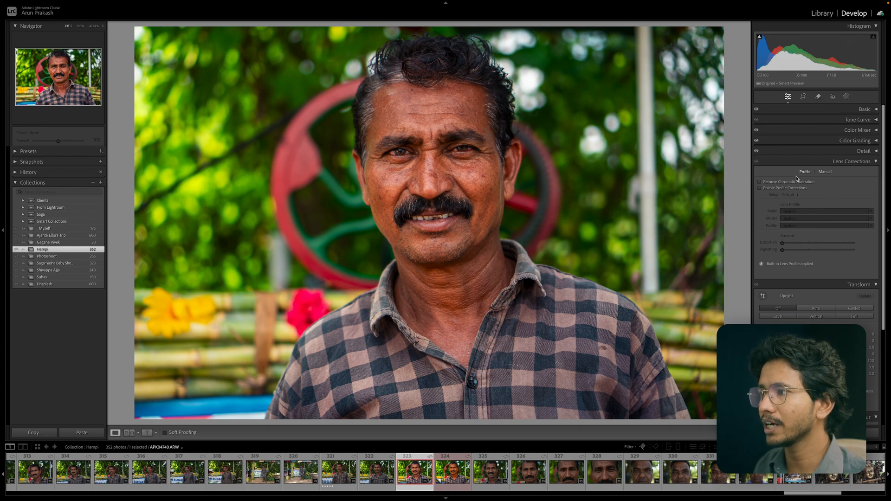
left_click(760, 182)
left_click(760, 188)
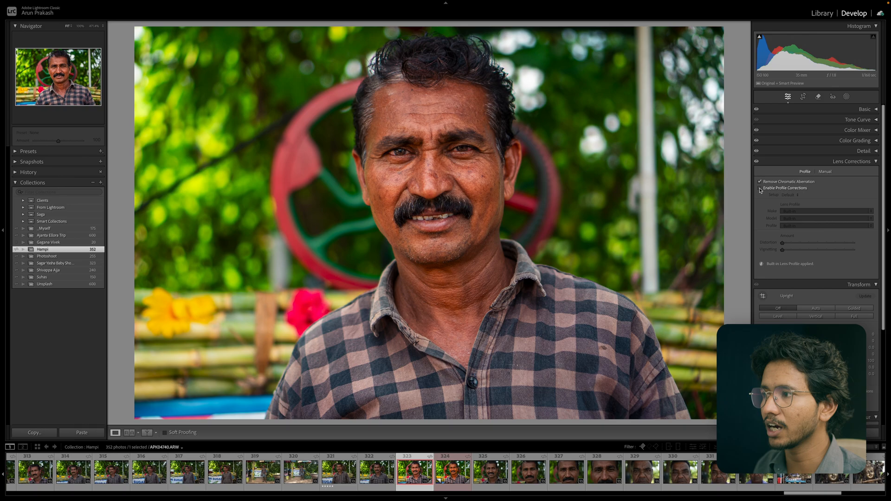
Review the Manual tab, return to Profile, and turn off Enable Profile Corrections.
left_click(825, 172)
left_click(818, 190)
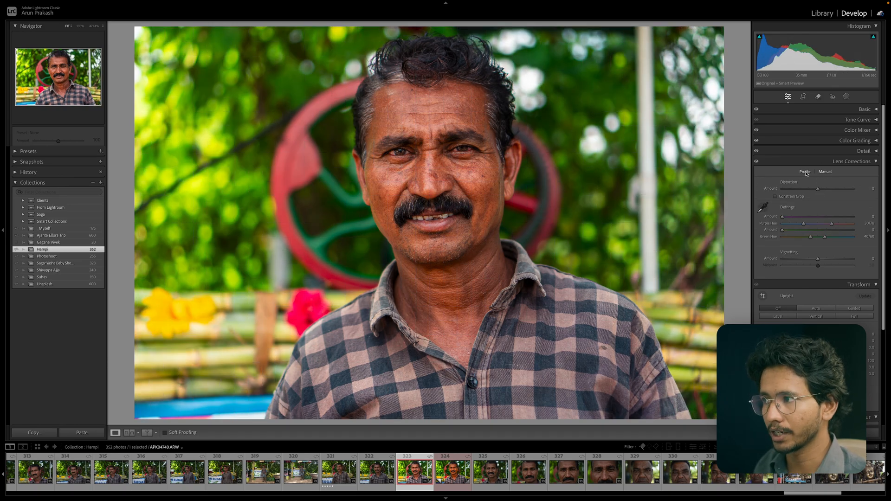
left_click(806, 172)
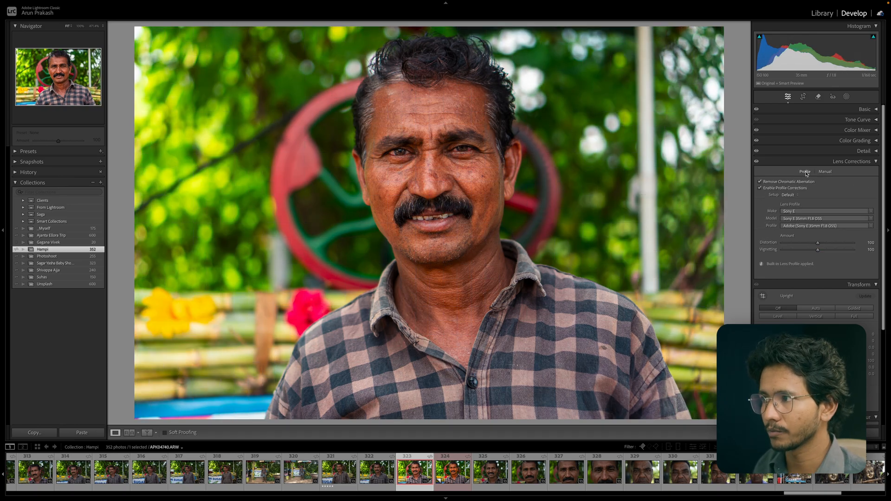
left_click(760, 188)
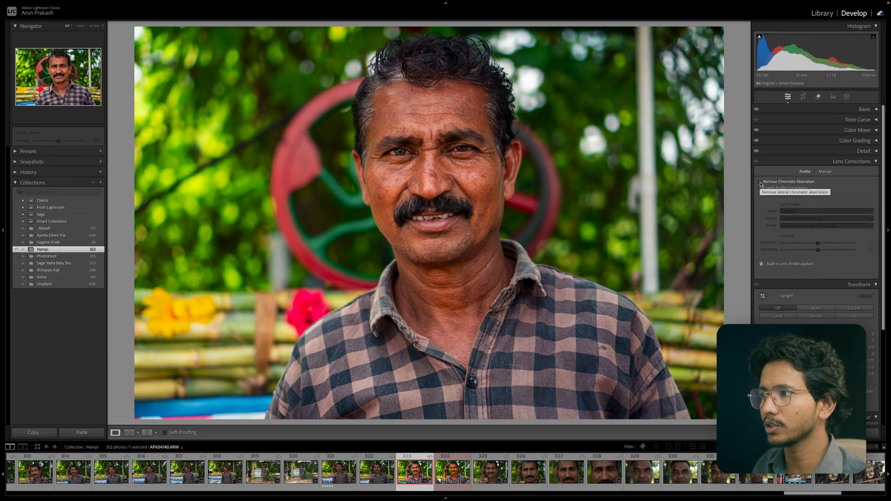
Zoom into the hair edge to compare Remove Chromatic Aberration off and on, then re-enable Profile Corrections.
left_click(761, 183)
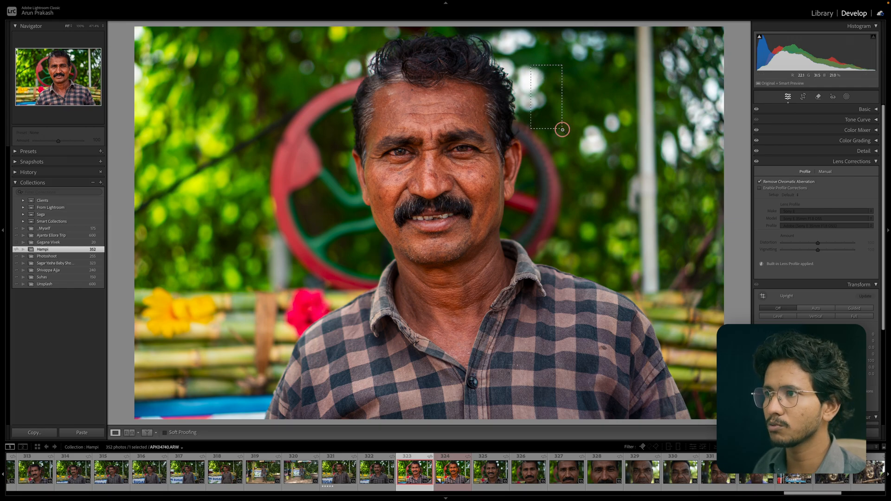
left_click(561, 133)
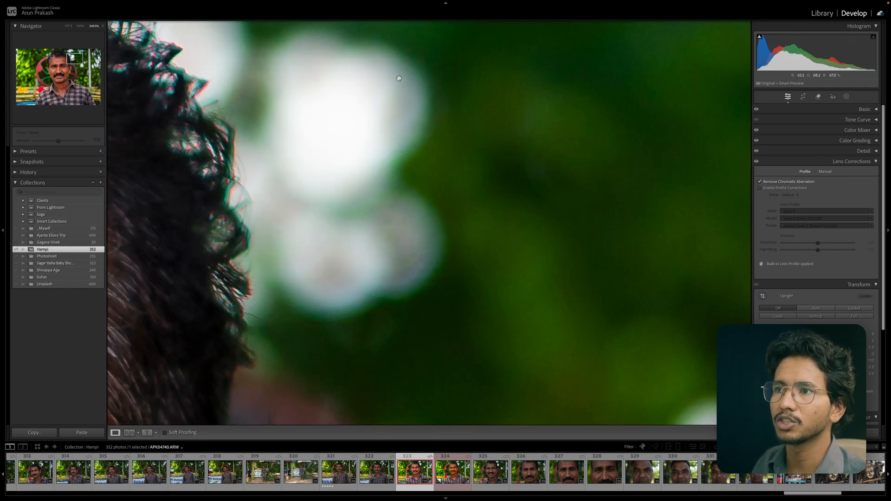
left_click(760, 182)
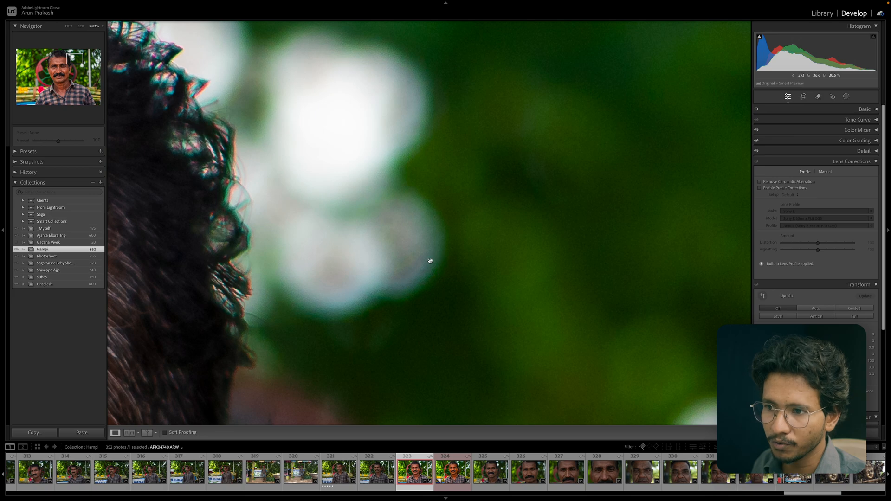
left_click_drag(372, 238, 449, 315)
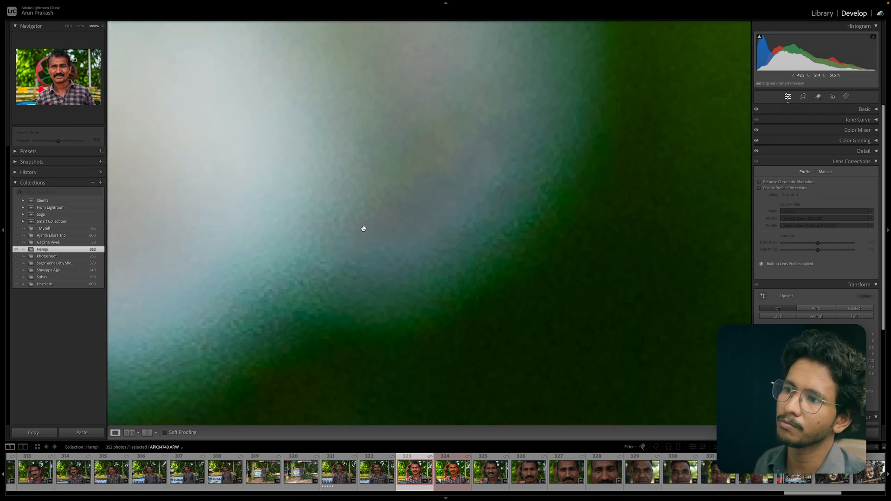
left_click(760, 182)
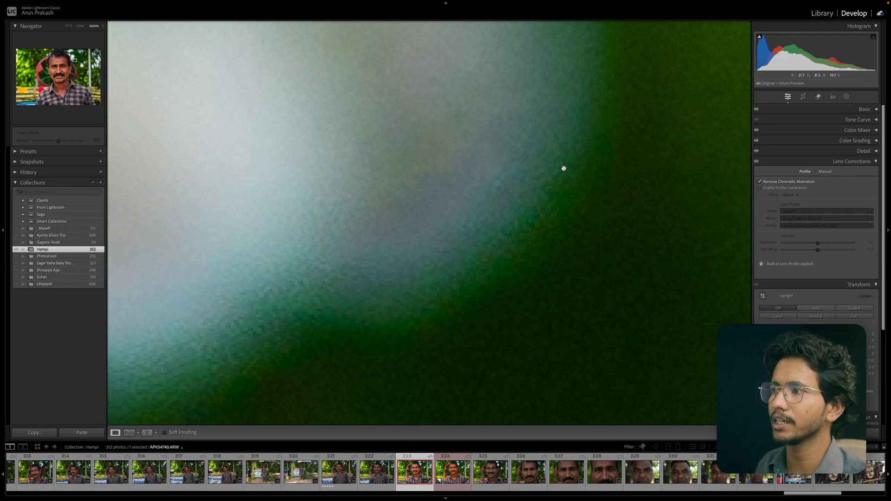
left_click(515, 185)
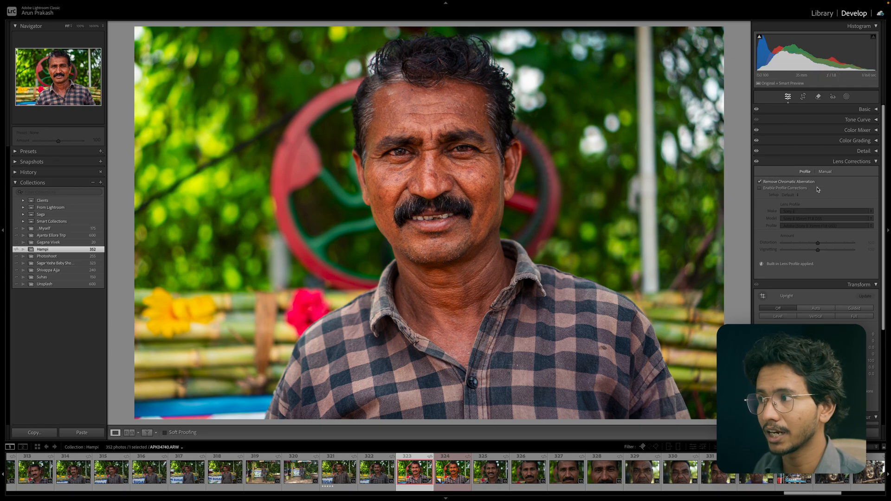
left_click(760, 189)
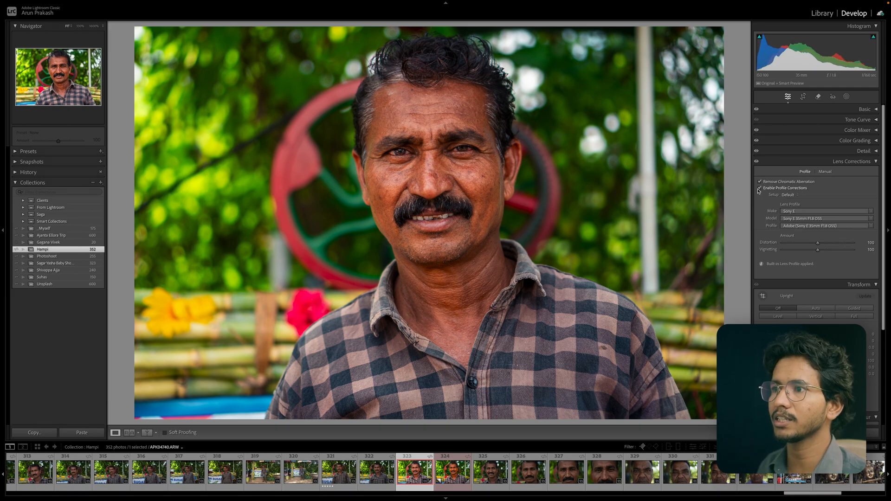
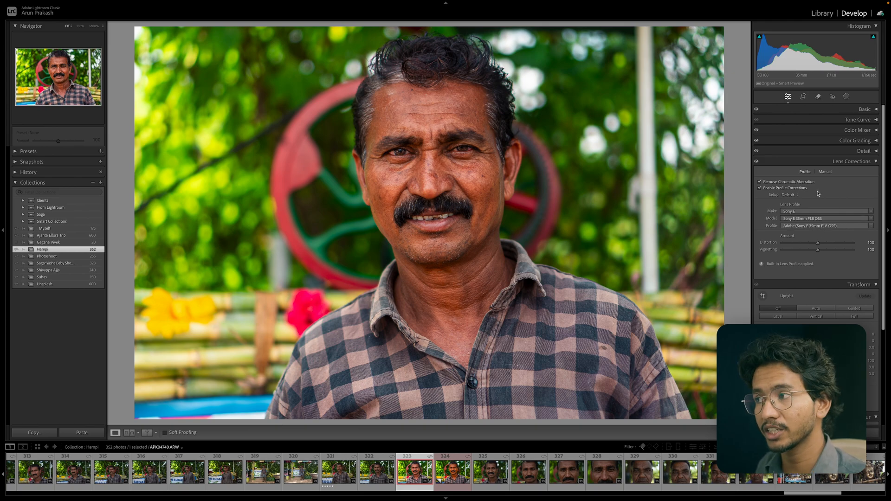
Try adjusting the Distortion and Vignetting amounts, then undo and reset them.
left_click_drag(819, 247, 798, 244)
key("super+z")
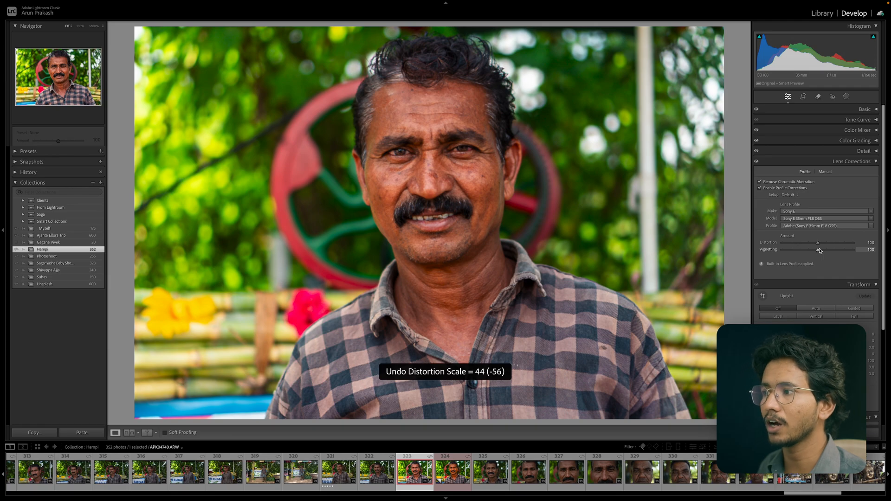
left_click_drag(818, 251, 838, 252)
double_click(838, 252)
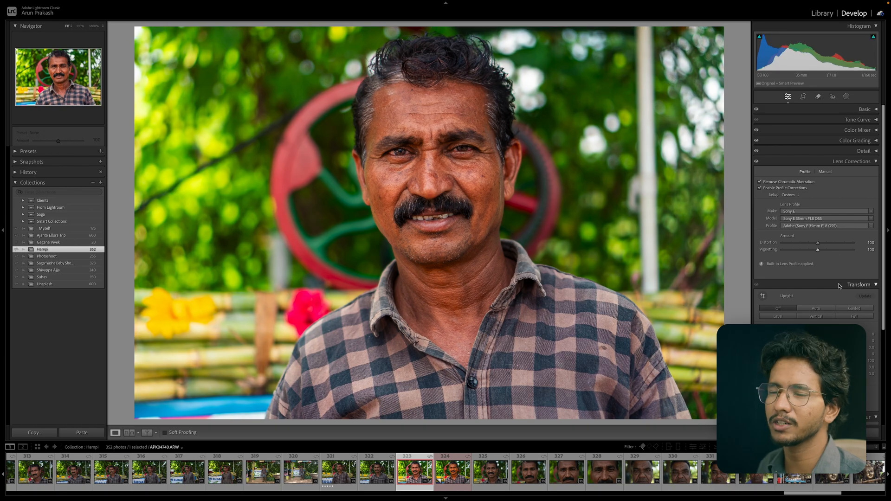
Collapse Lens Corrections to reach the Transform panel and try a Vertical adjustment, then undo it.
scroll(790, 185, "down", 1)
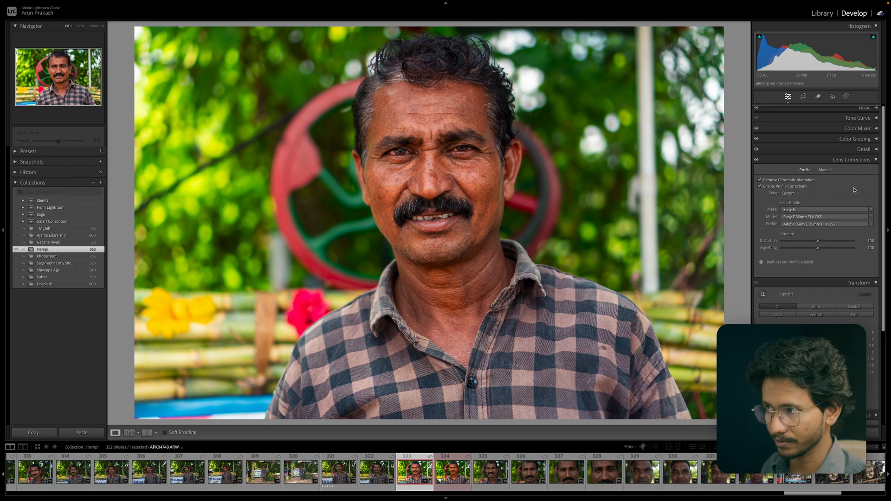
scroll(855, 190, "down", 4)
scroll(856, 189, "up", 4)
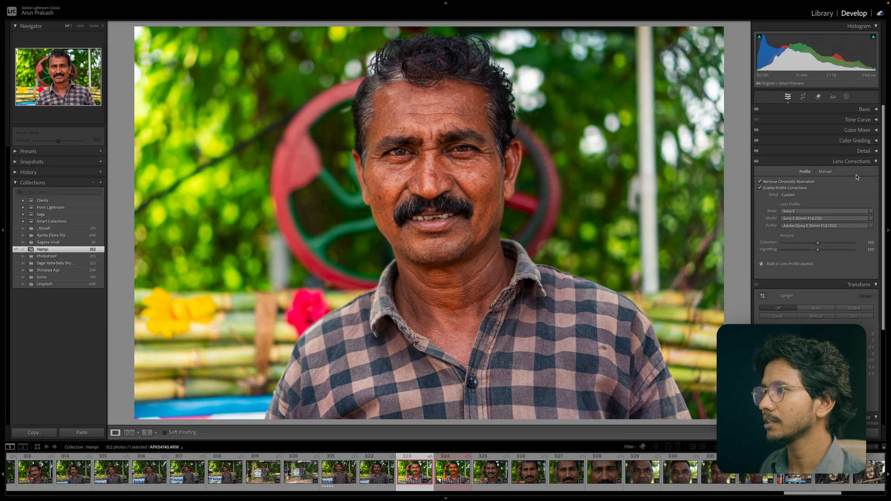
left_click(859, 165)
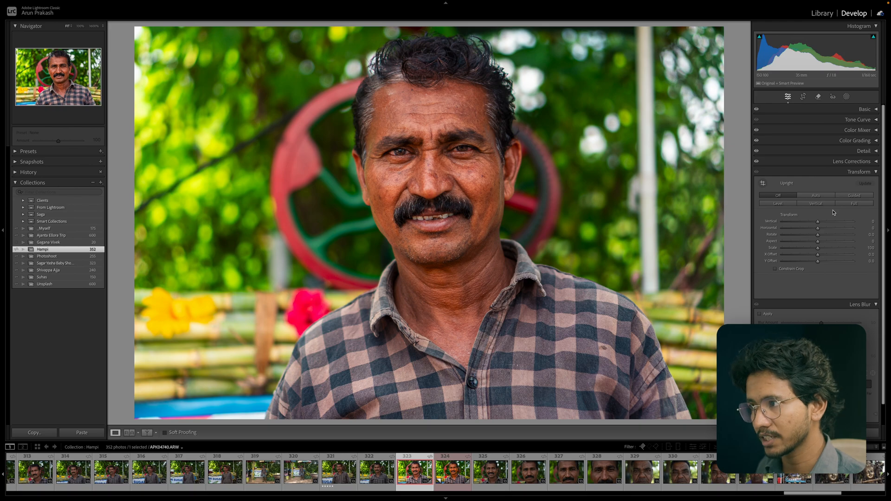
left_click_drag(819, 220, 832, 223)
key("ctrl+z")
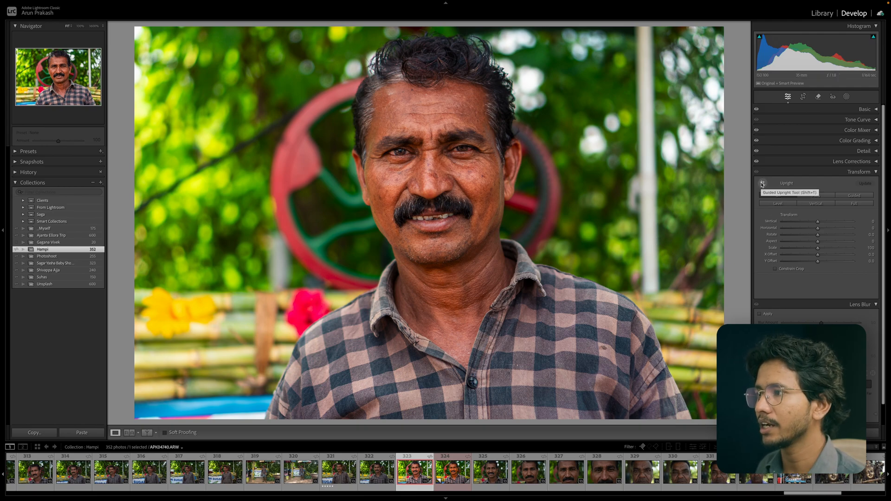
Draw two vertical guides along the background pole with the Guided Upright tool, then undo the correction.
left_click(762, 184)
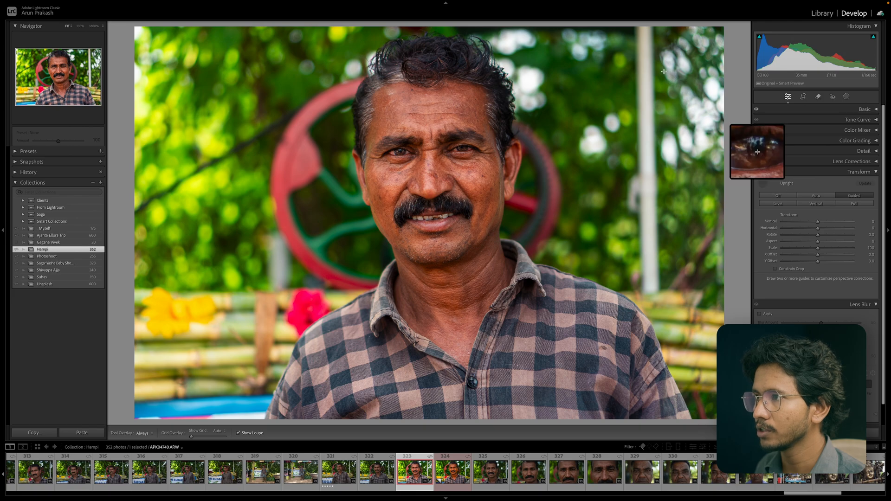
left_click_drag(654, 59, 658, 252)
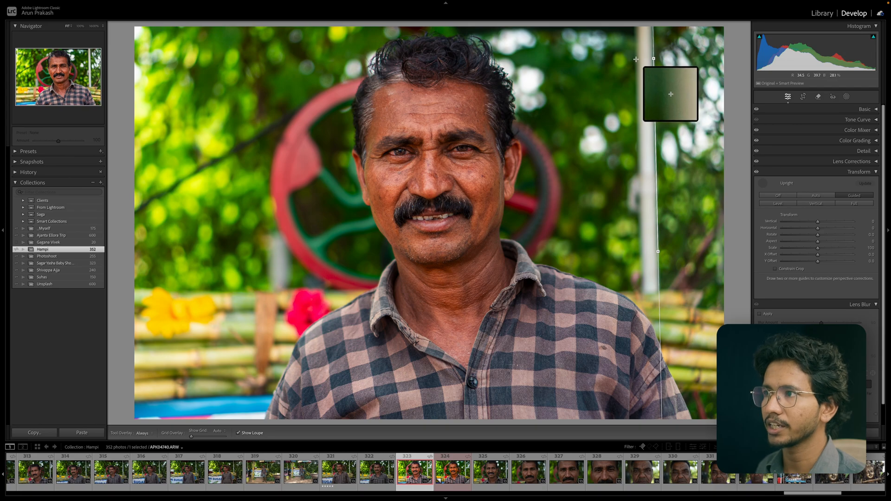
left_click_drag(637, 59, 641, 255)
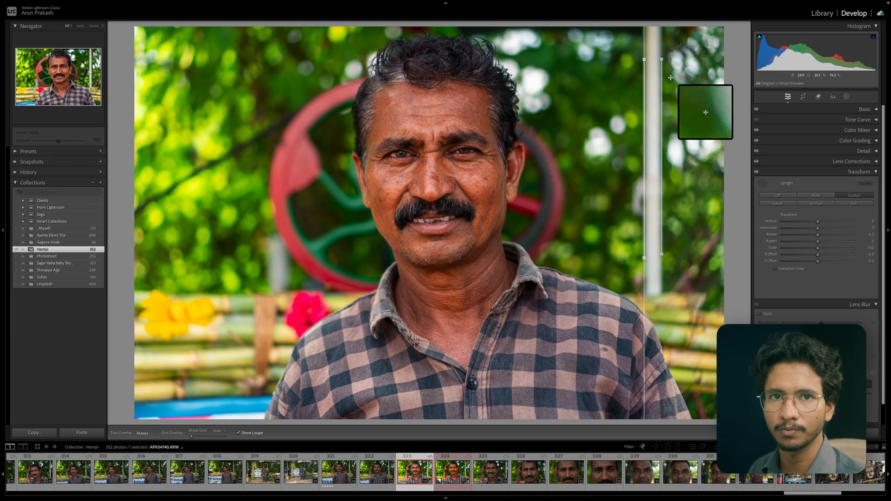
left_click(763, 184)
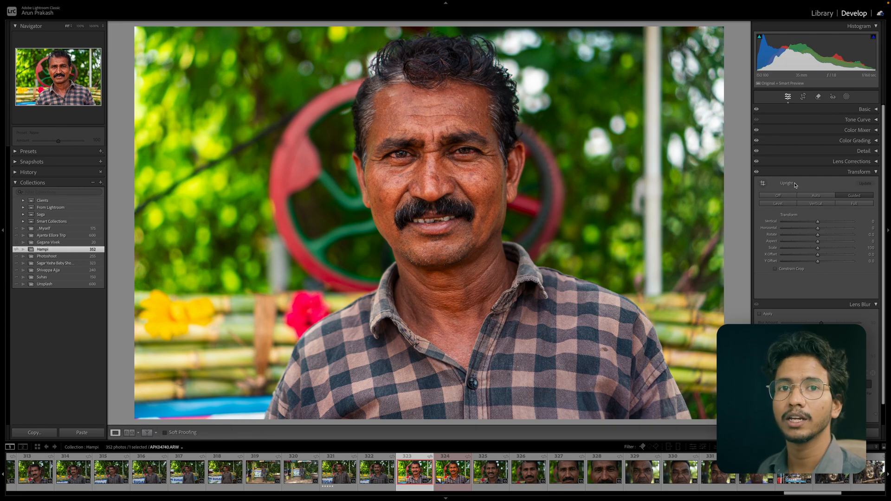
key("ctrl+z")
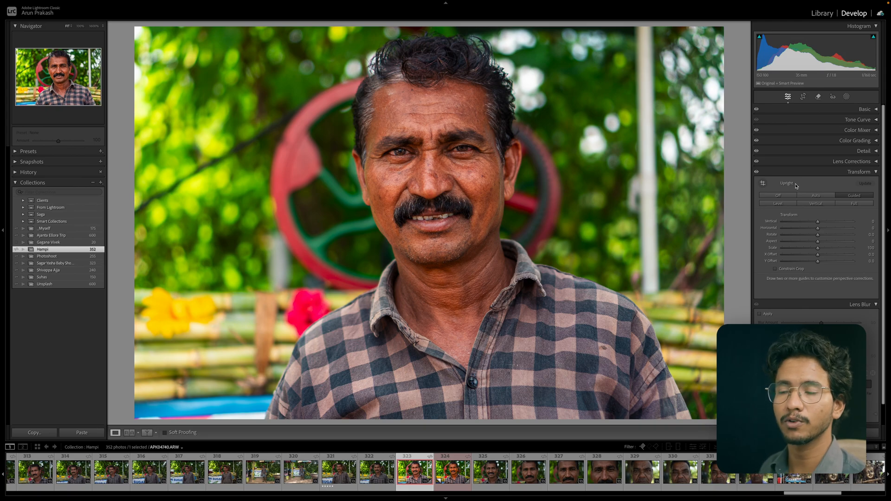
Try setting Transform Aspect to -100 and changing Scale, then reset both sliders.
scroll(796, 186, "down", 2)
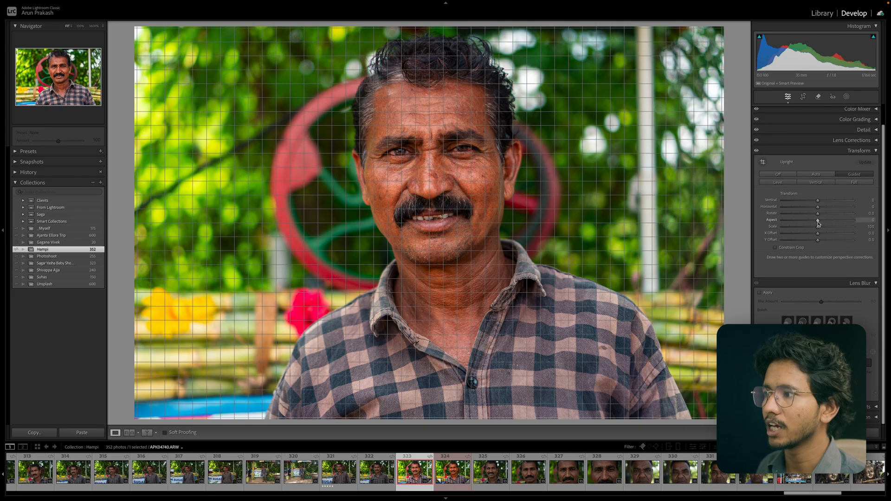
mouse_move(818, 222)
left_mouse_down()
mouse_move(829, 224)
mouse_move(818, 223)
left_mouse_up()
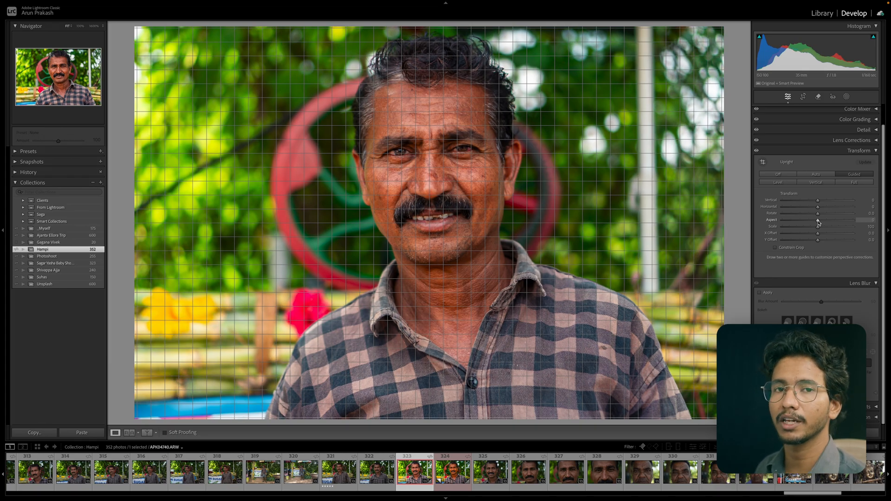
left_click_drag(819, 223, 767, 223)
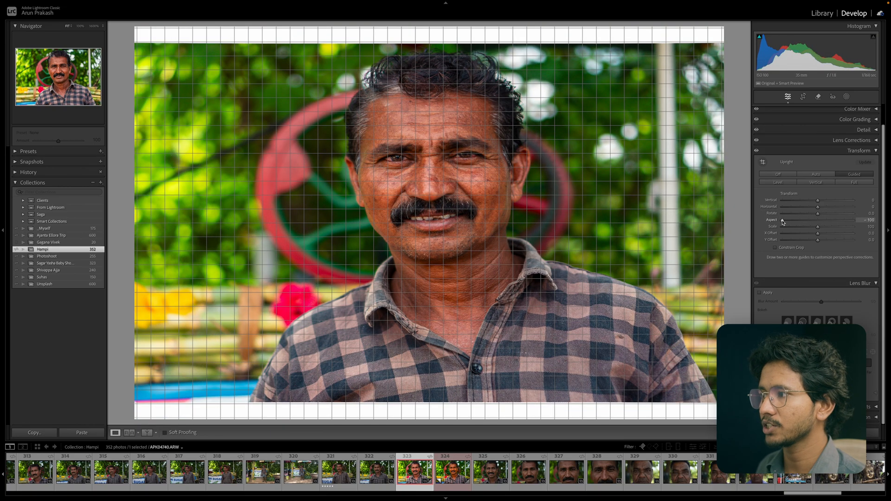
double_click(872, 221)
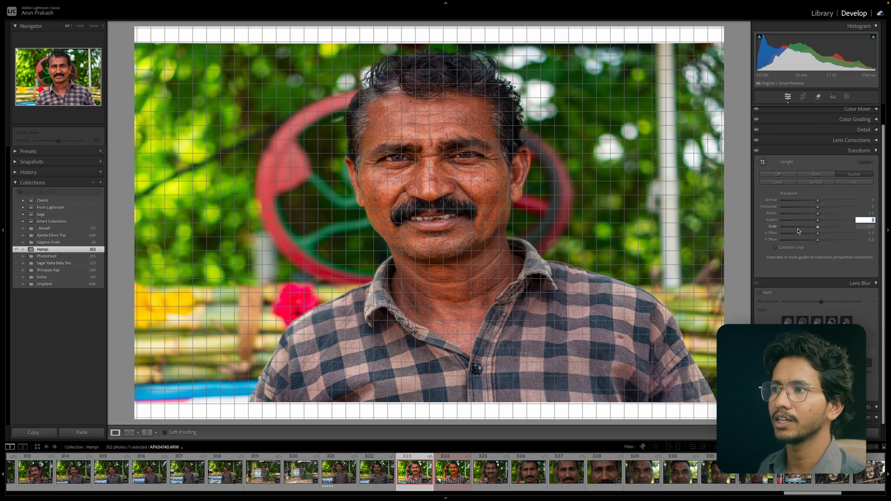
left_click(761, 219)
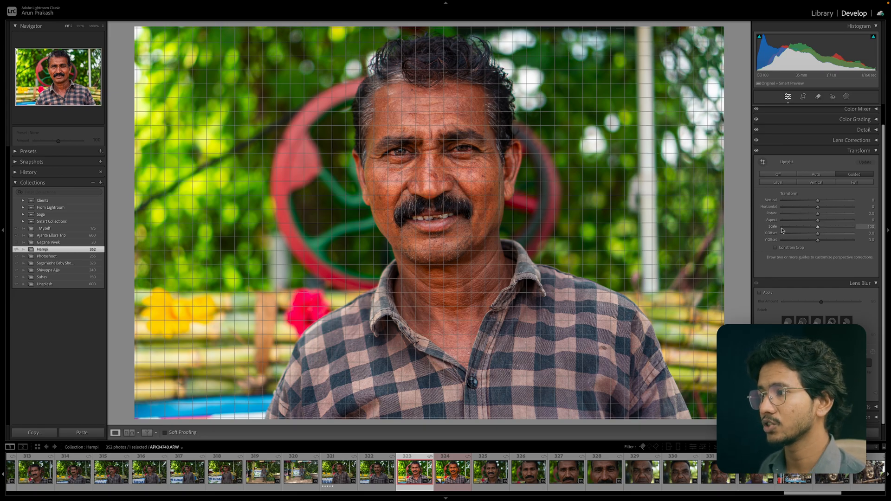
mouse_move(818, 227)
left_mouse_down()
mouse_move(828, 229)
mouse_move(799, 235)
mouse_move(818, 242)
left_mouse_up()
double_click(827, 229)
double_click(802, 235)
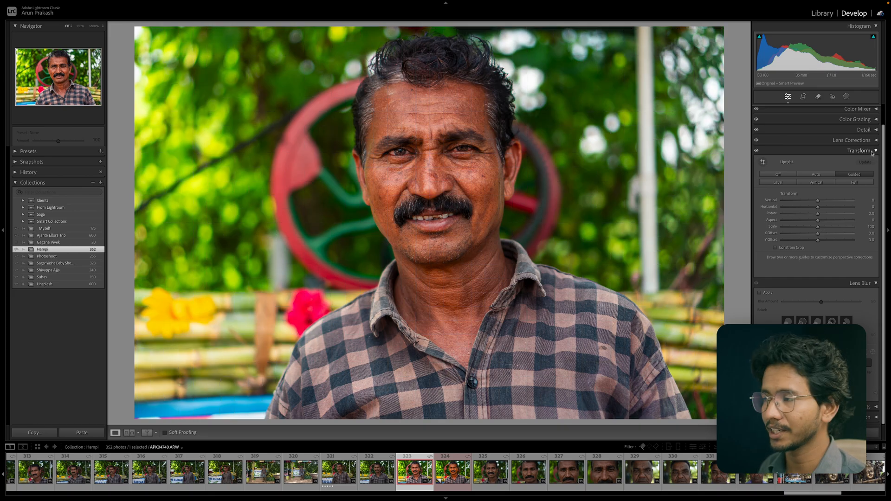
Collapse the Transform panel and apply Lens Blur.
left_click(872, 152)
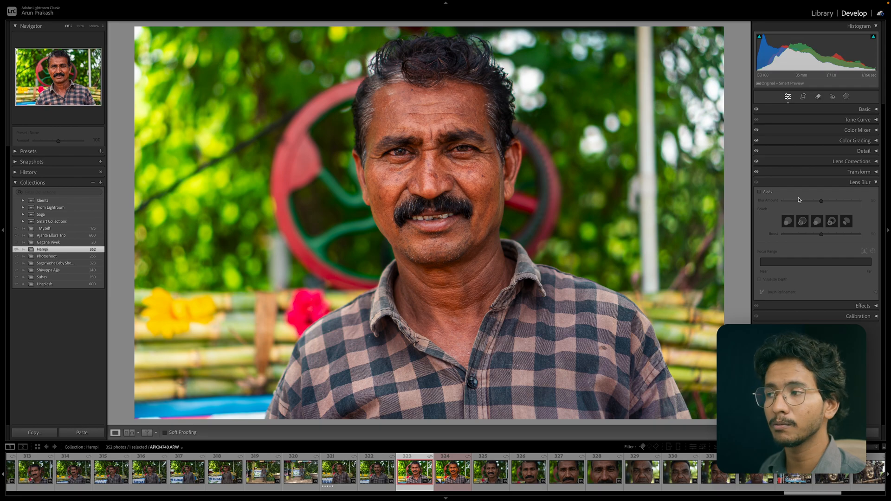
left_click(760, 192)
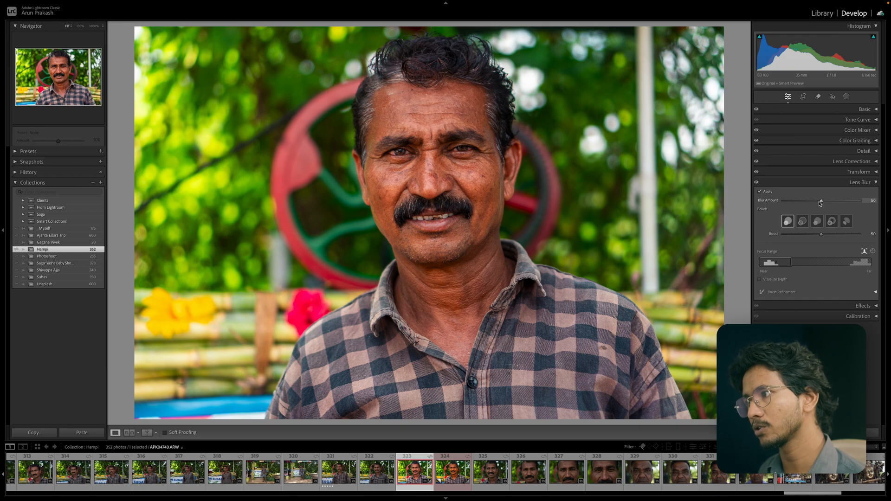
Set the Lens Blur amount to 69 and choose a different bokeh shape.
mouse_move(822, 203)
left_mouse_down()
mouse_move(845, 202)
mouse_move(778, 202)
mouse_move(830, 207)
left_mouse_up()
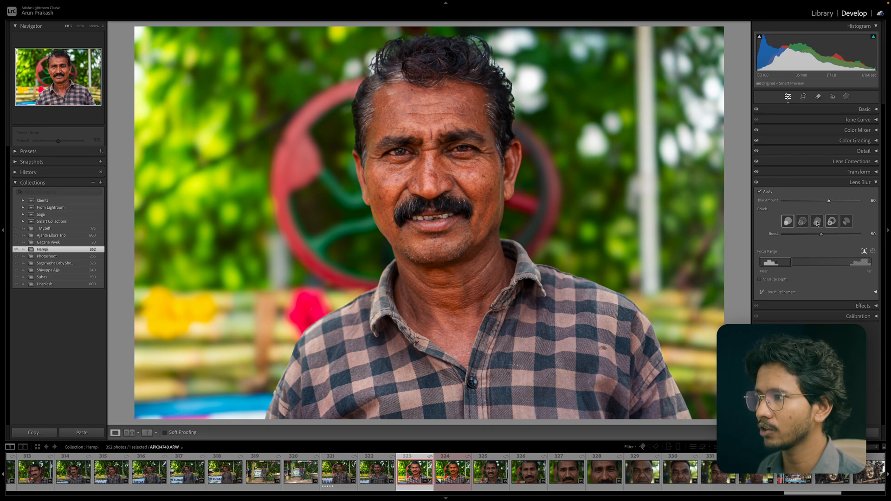
left_click(832, 222)
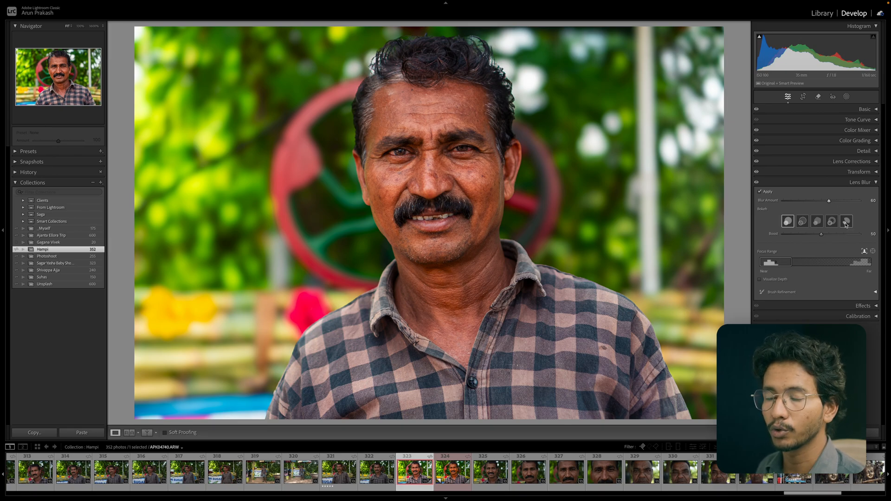
left_click_drag(829, 201, 836, 202)
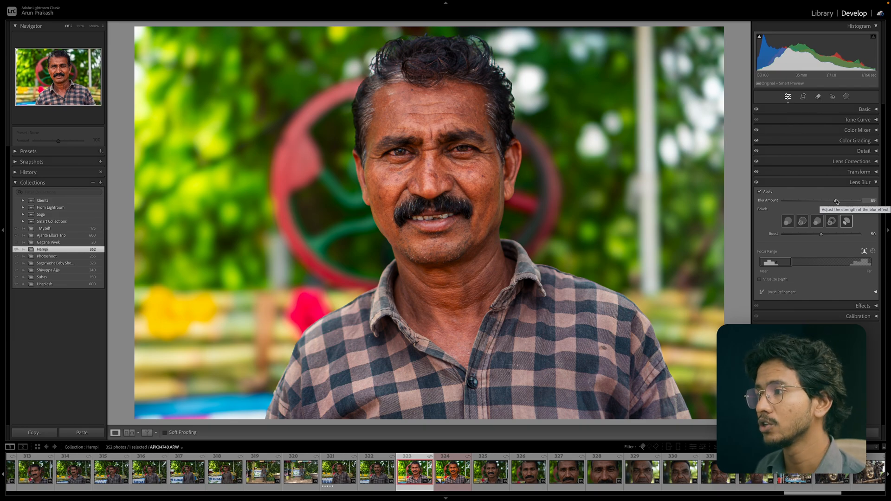
left_click(834, 202)
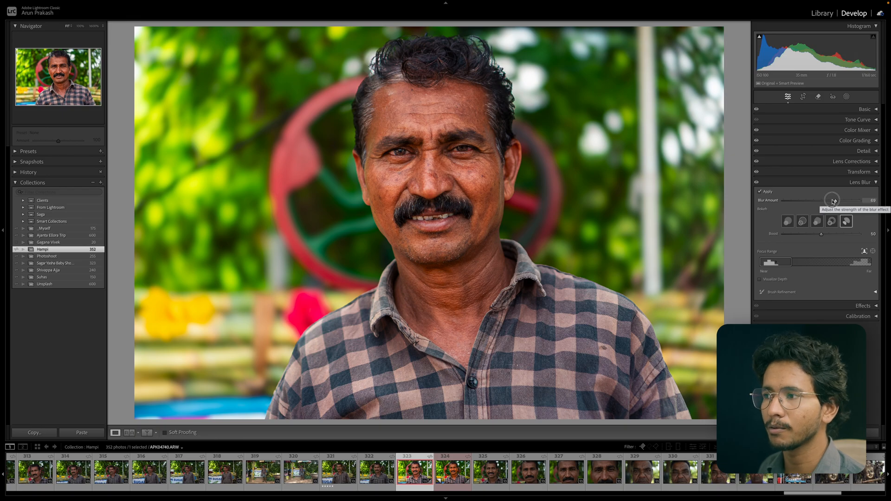
Move the Focus Range toward the far distances and back to the near subject.
left_click(821, 235)
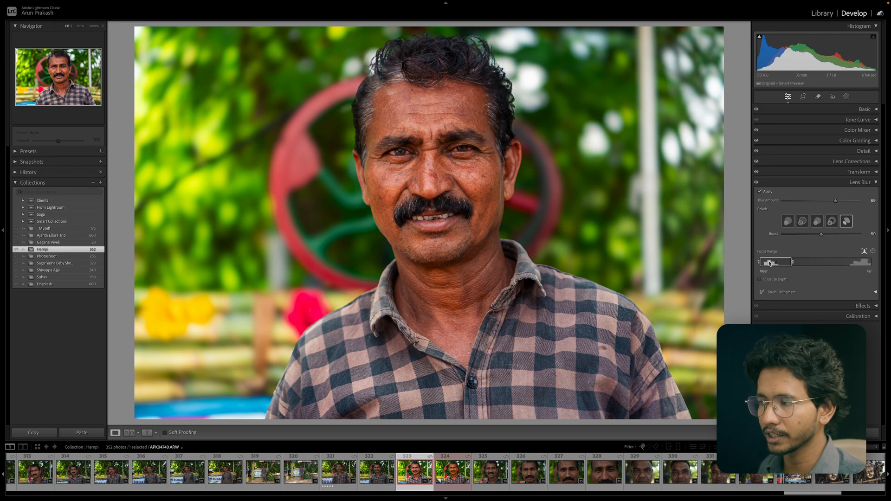
left_click_drag(770, 262, 873, 268)
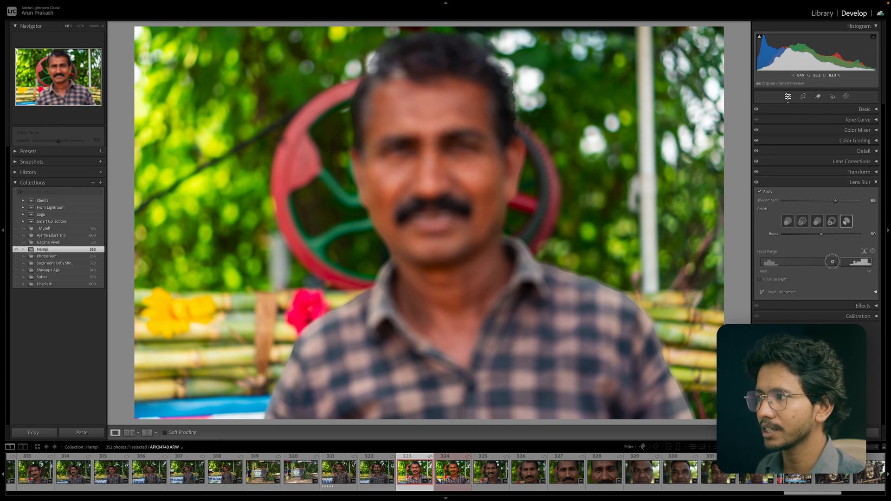
left_click_drag(833, 262, 766, 262)
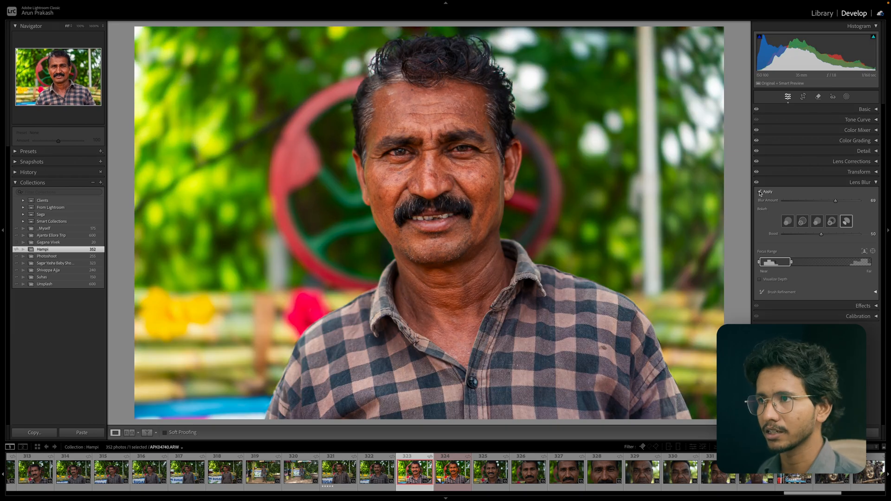
Toggle Visualize Depth on and off, then expand the Brush Refinement options.
left_click(760, 280)
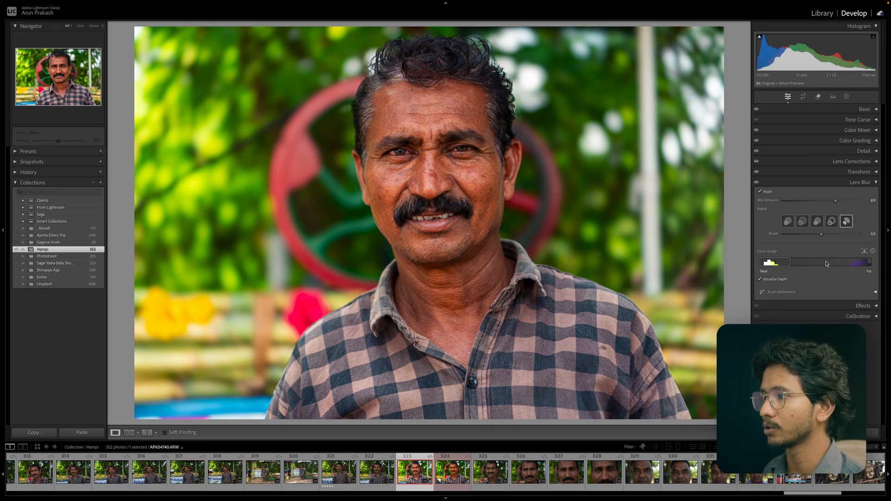
left_click(760, 280)
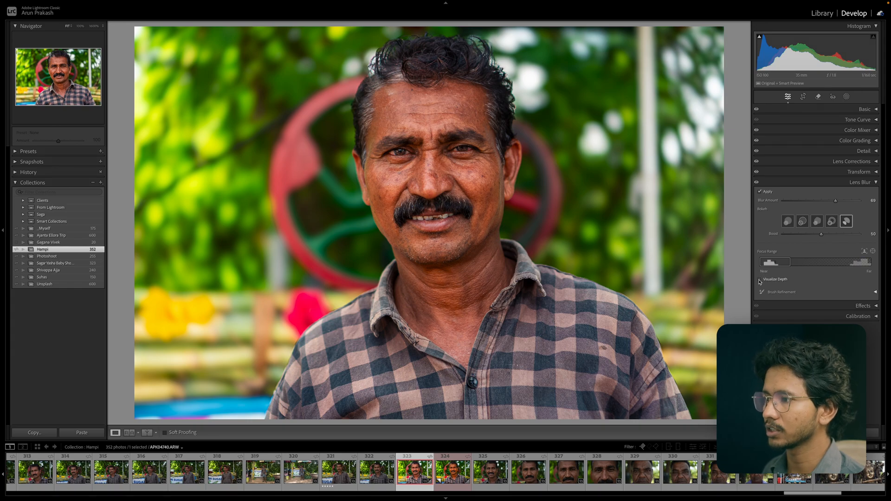
left_click(876, 292)
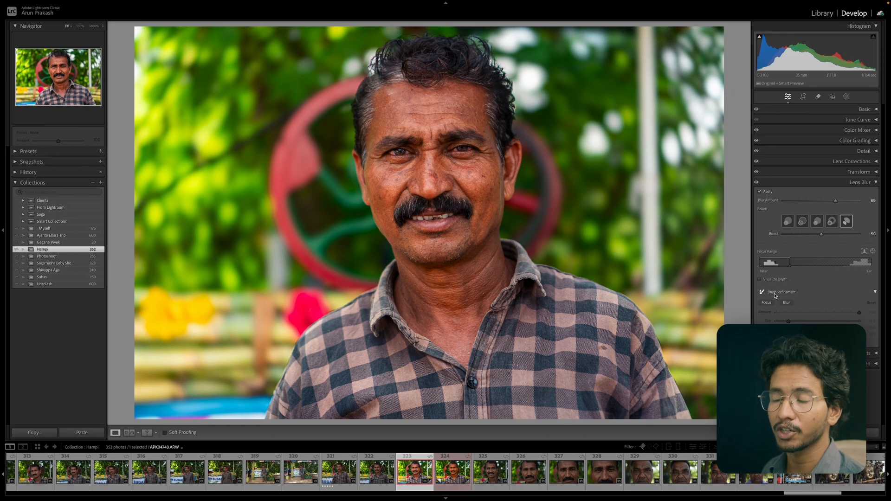
Compare the portrait with Lens Blur toggled off and on, zooming into the hair edges to inspect the blur.
left_click(757, 183)
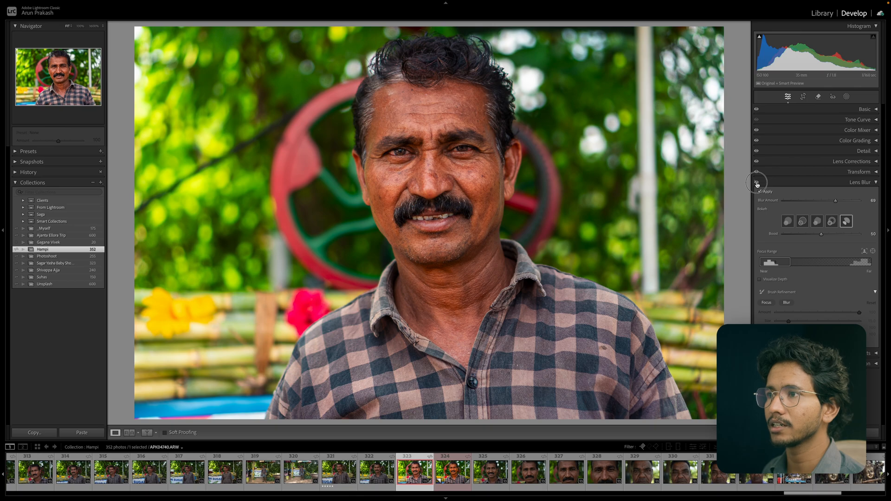
left_click(757, 183)
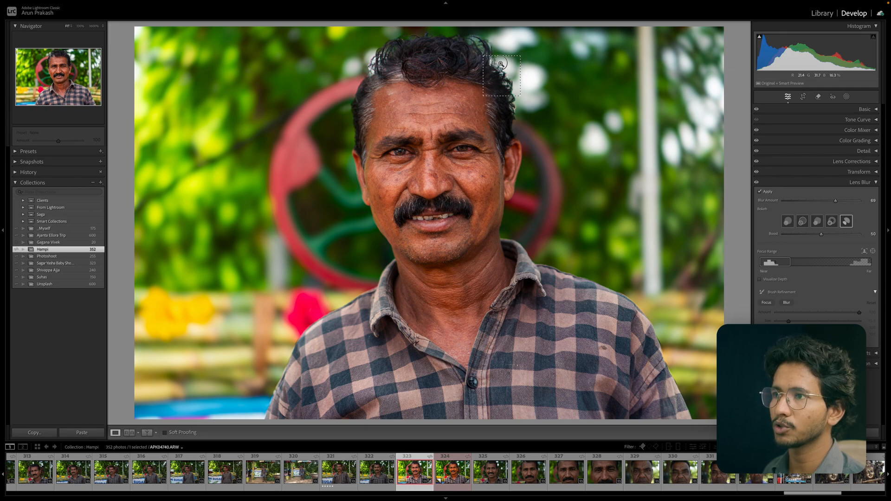
left_click(483, 110)
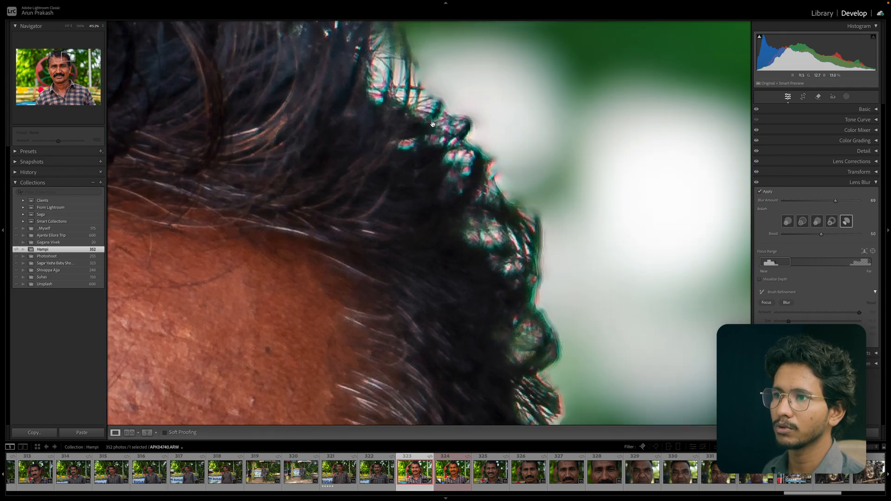
left_click(563, 284)
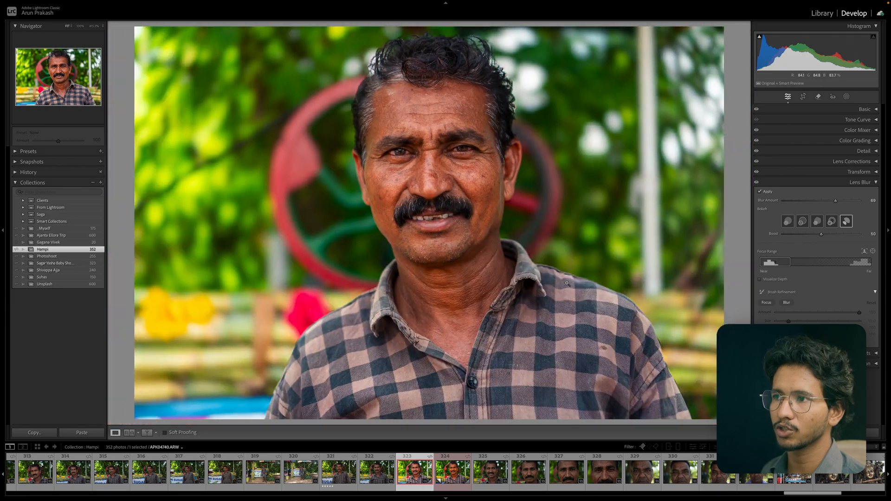
left_click(394, 98)
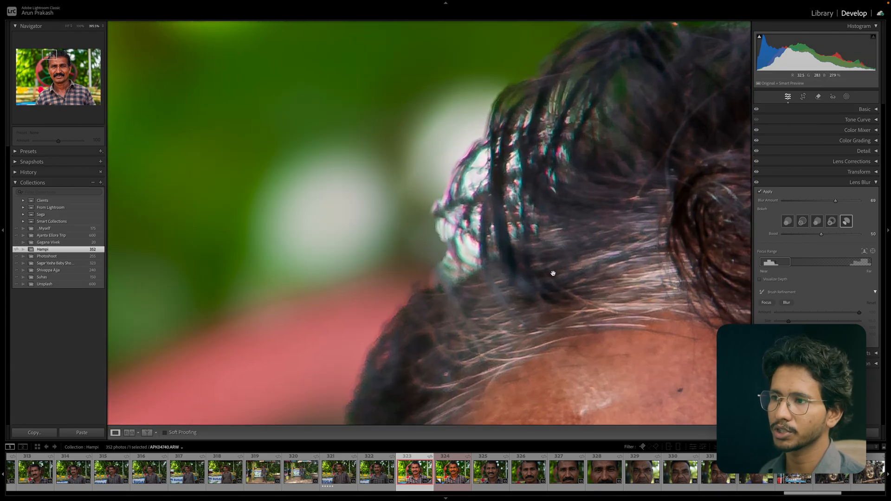
left_click(757, 182)
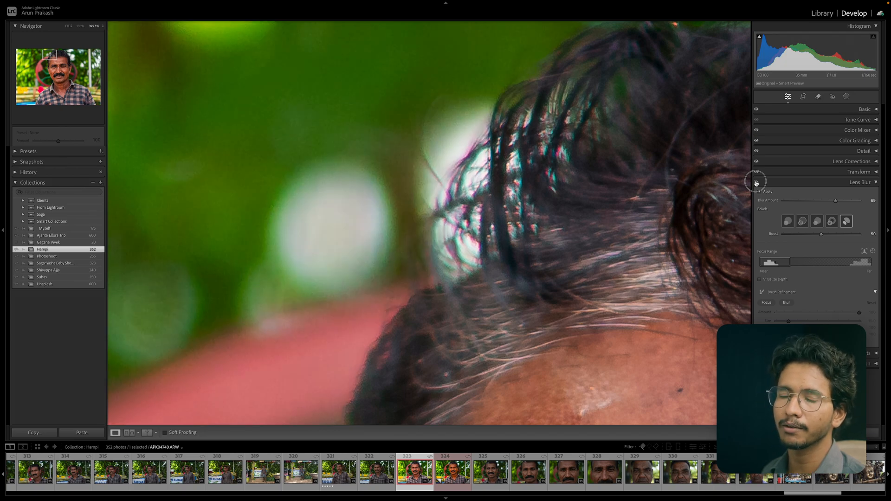
left_click(756, 182)
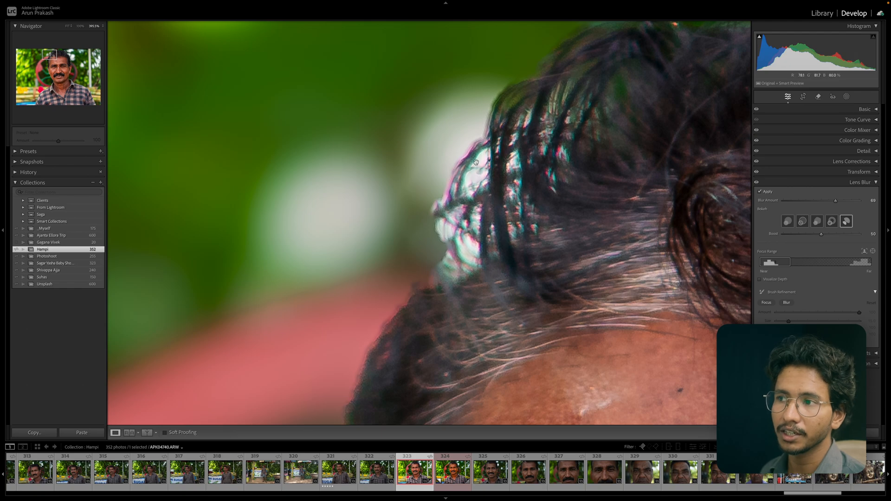
Disable Lens Blur, return to the full-image view, and collapse the Lens Blur panel.
left_click(760, 192)
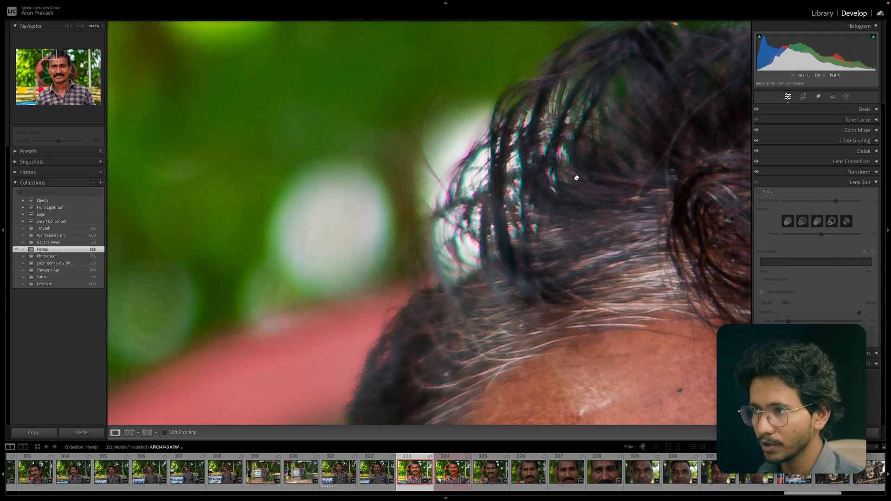
left_click(576, 177)
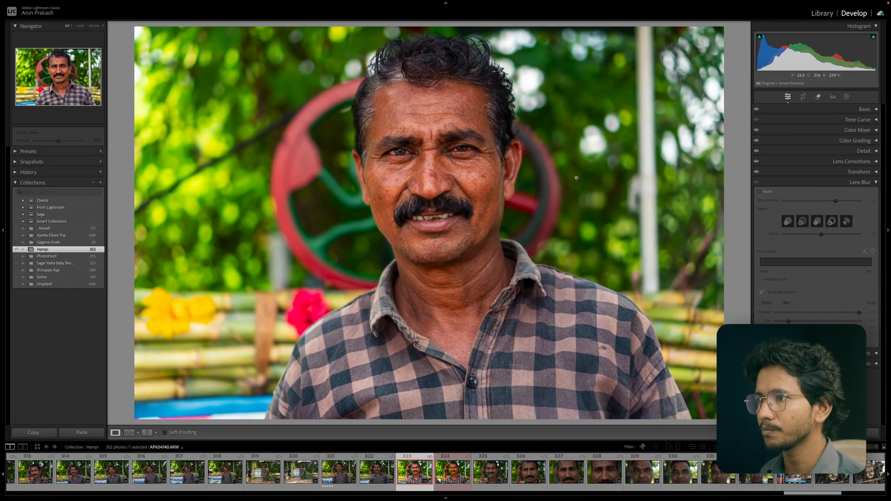
left_click(826, 184)
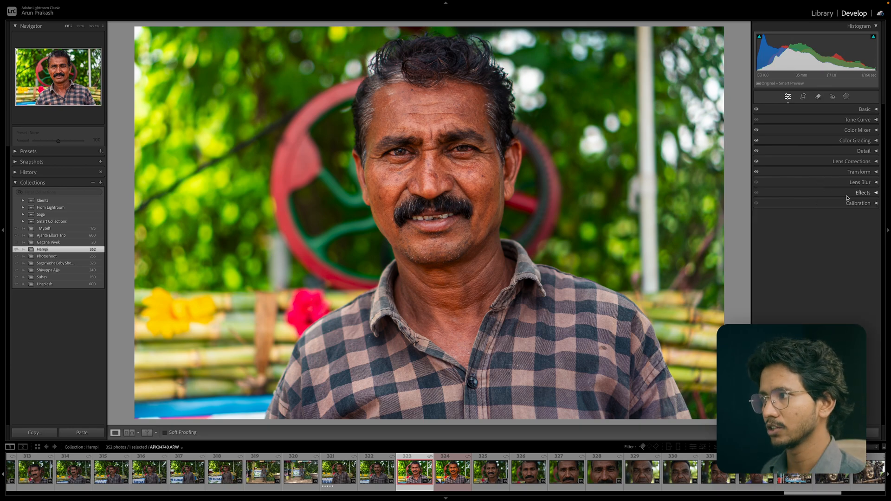
Open Effects and add a post-crop vignette with amount -22 and feather 83.
left_click(848, 195)
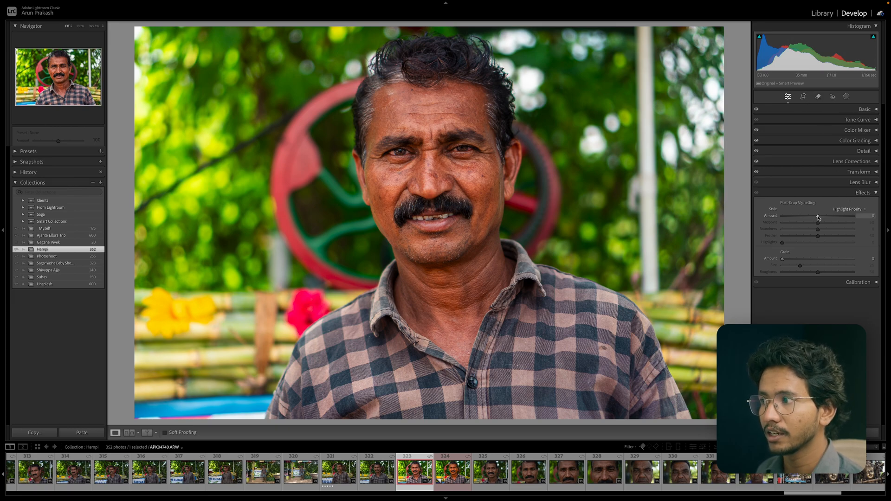
mouse_move(818, 217)
left_mouse_down()
mouse_move(833, 211)
mouse_move(829, 218)
left_mouse_up()
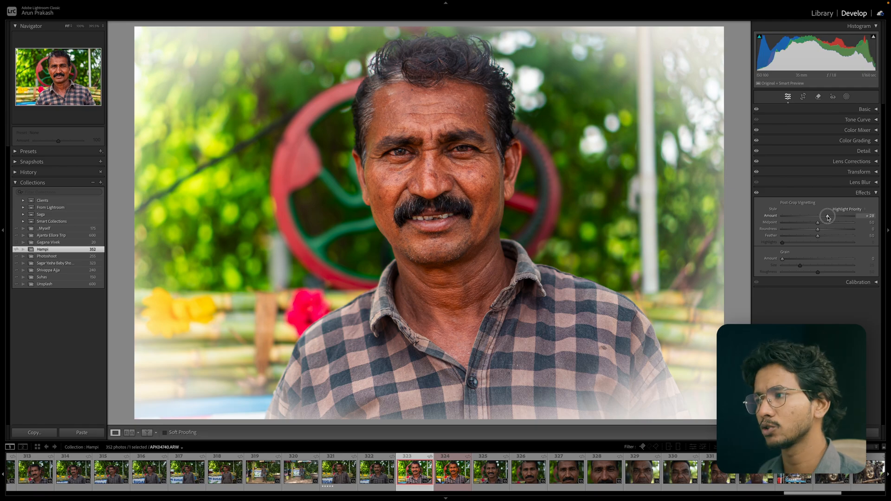
mouse_move(828, 218)
left_mouse_down()
mouse_move(822, 218)
mouse_move(839, 218)
mouse_move(811, 218)
left_mouse_up()
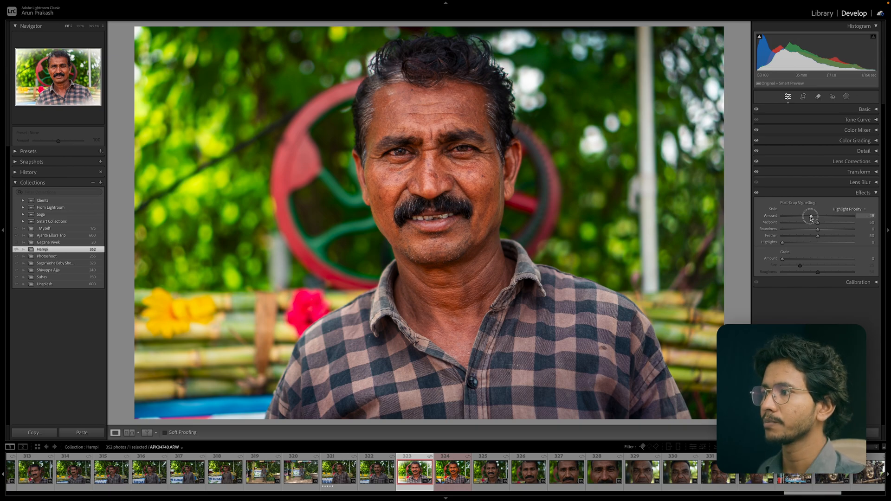
left_click_drag(812, 217, 842, 241)
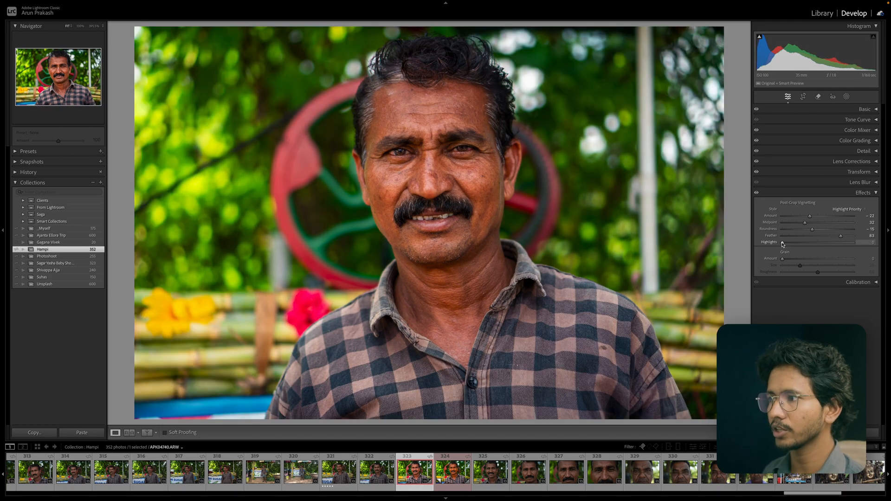
Set the vignette Highlights to 81 and strengthen the vignette with roundness -58.
left_click_drag(782, 242, 825, 249)
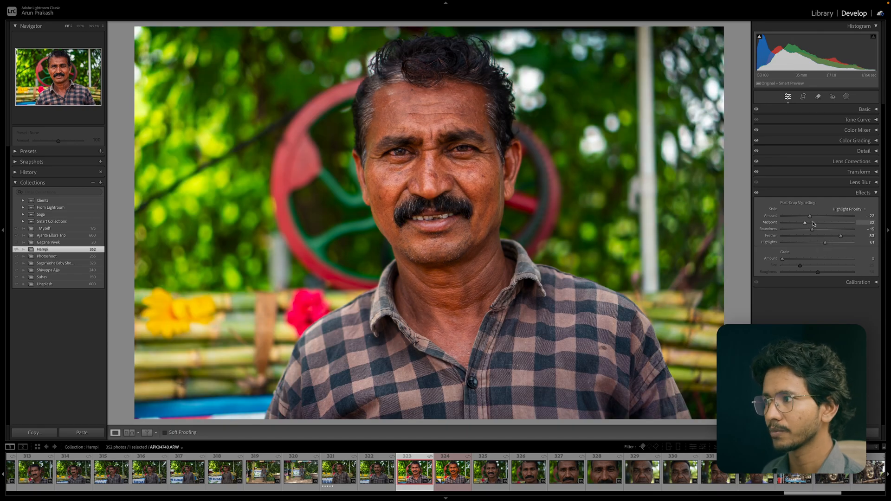
mouse_move(810, 216)
left_mouse_down()
mouse_move(819, 218)
mouse_move(811, 219)
left_mouse_up()
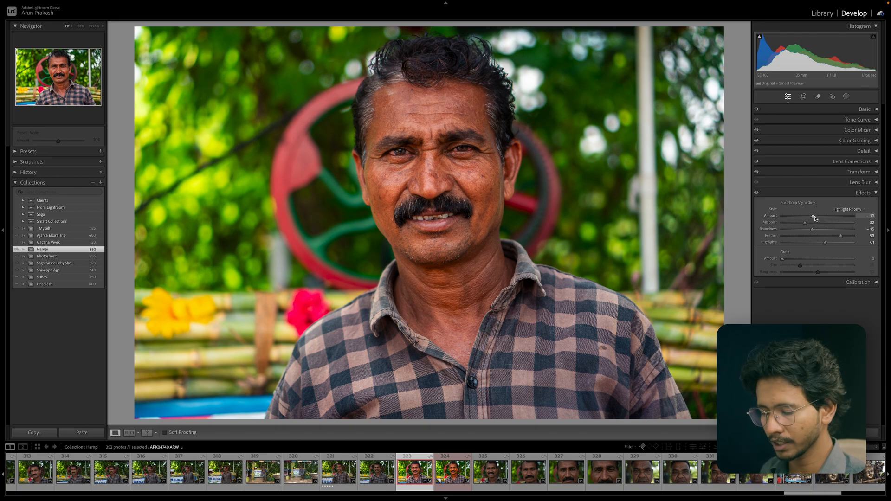
left_click_drag(813, 217, 842, 238)
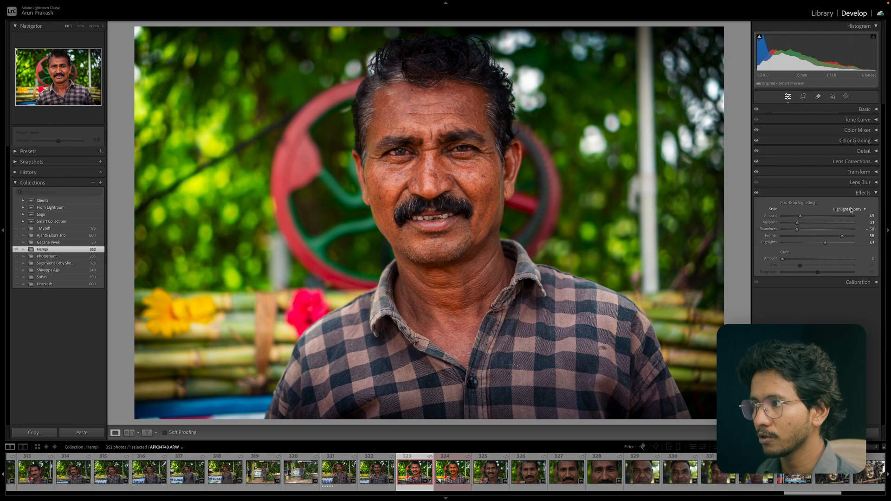
Reset the vignette amount and set a lighter vignette of -10 with feather 66 and highlights 21.
double_click(801, 216)
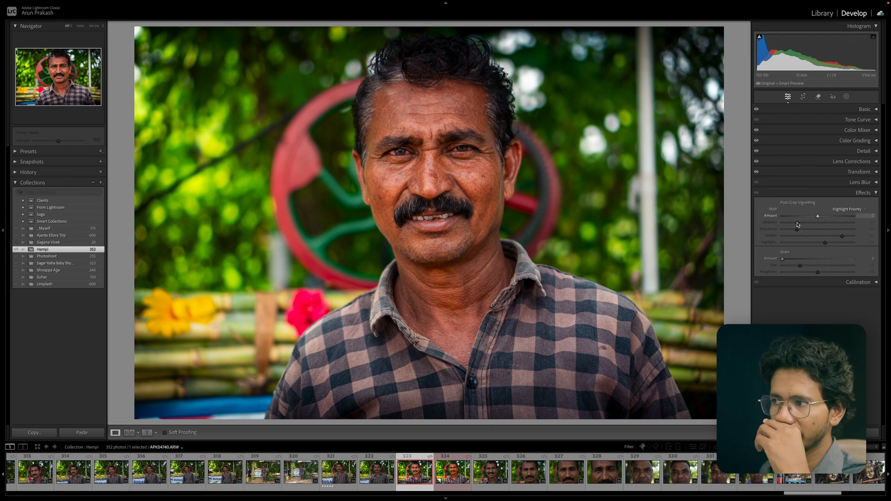
left_click_drag(818, 216, 800, 242)
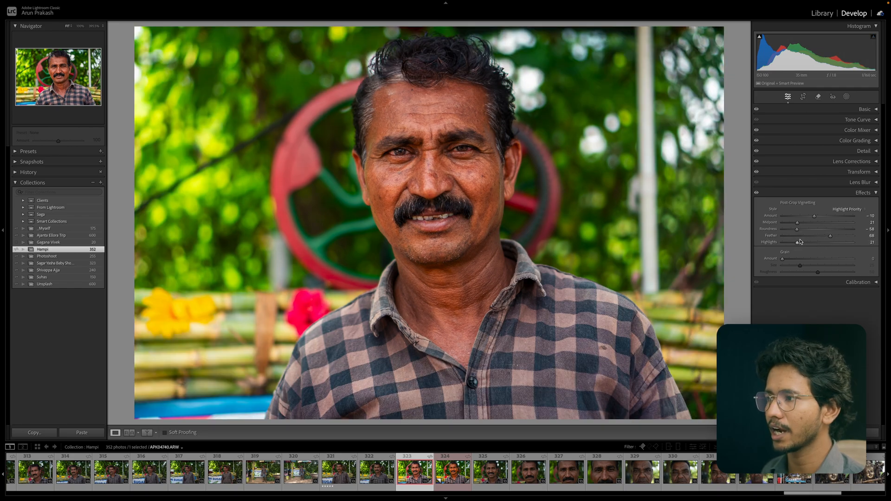
Toggle the Effects panel off and on to compare the vignette, then collapse the panel.
left_click(756, 193)
left_click(756, 193)
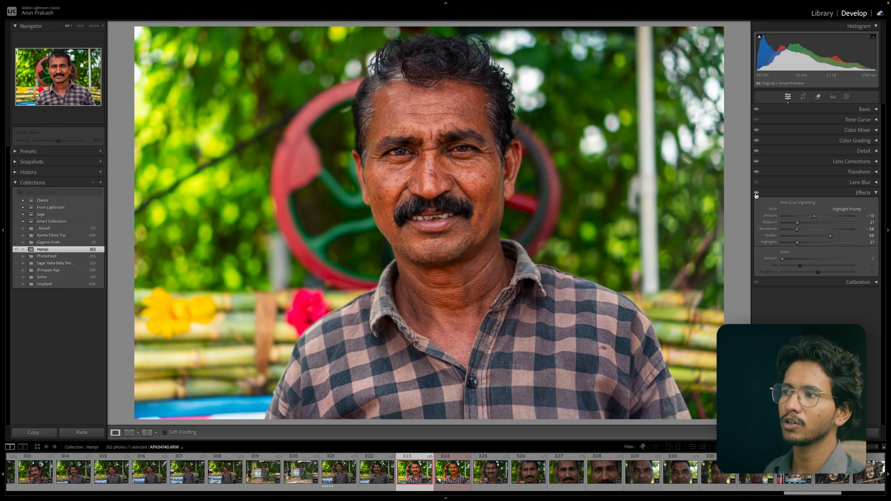
left_click(756, 193)
left_click(787, 194)
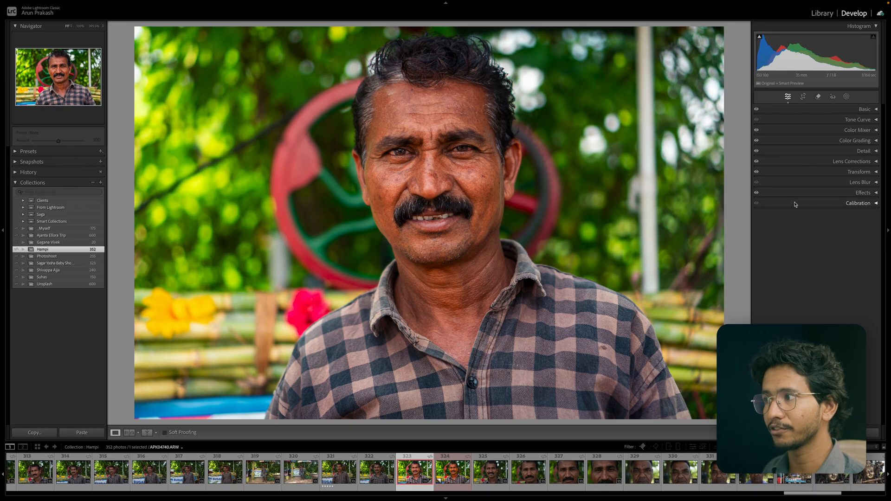
Open the Calibration panel to examine its shadow tint and primary sliders, then collapse it.
left_click(798, 204)
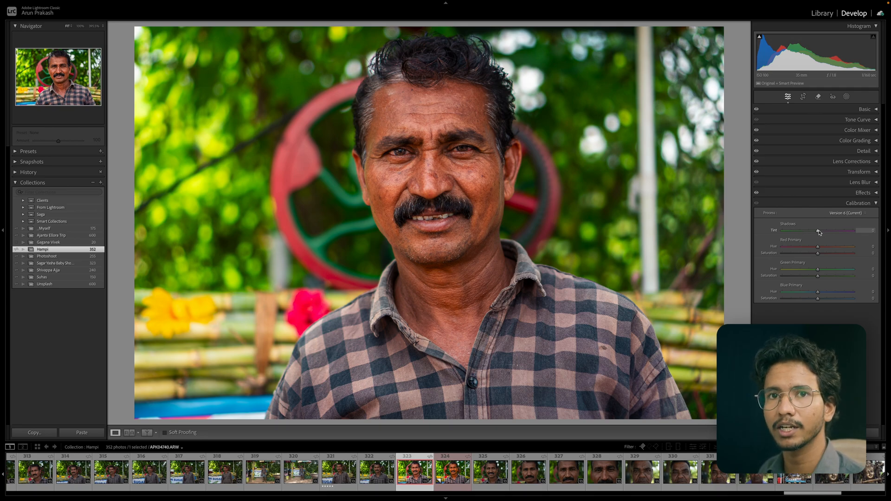
mouse_move(820, 233)
left_mouse_down()
mouse_move(800, 233)
mouse_move(820, 233)
left_mouse_up()
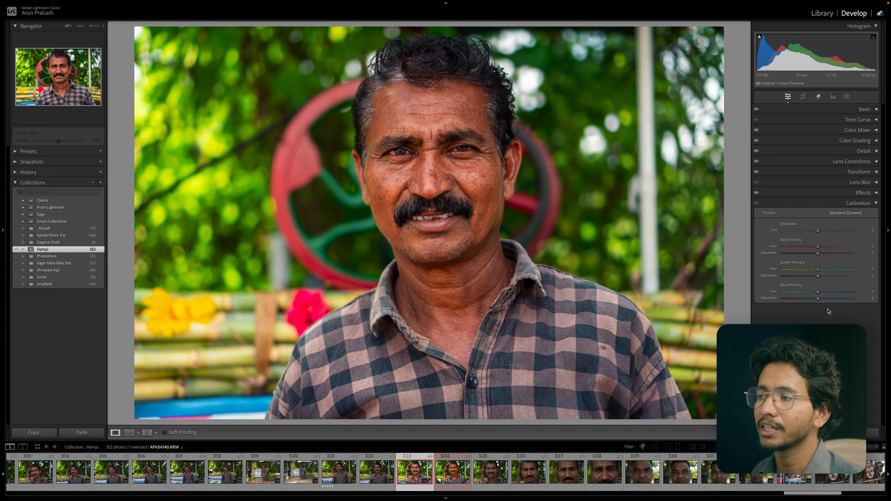
left_click(840, 204)
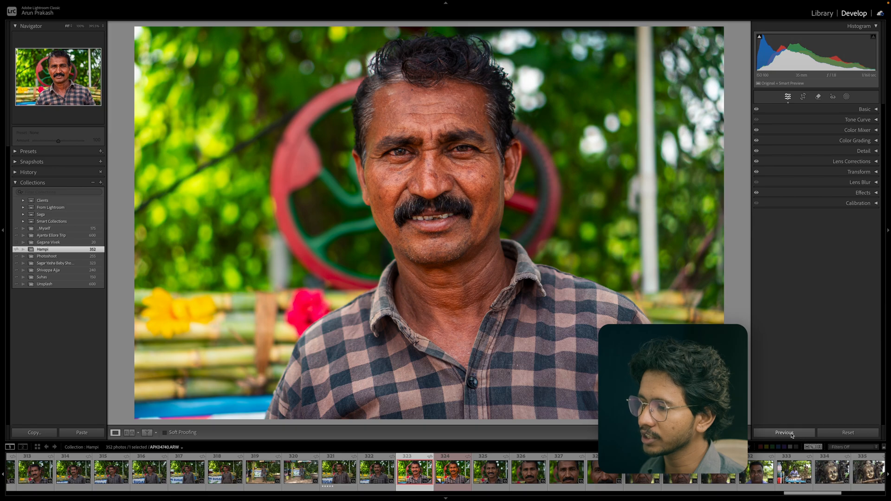
Try resetting all settings and applying the previous photo's settings, undoing each.
left_click(856, 435)
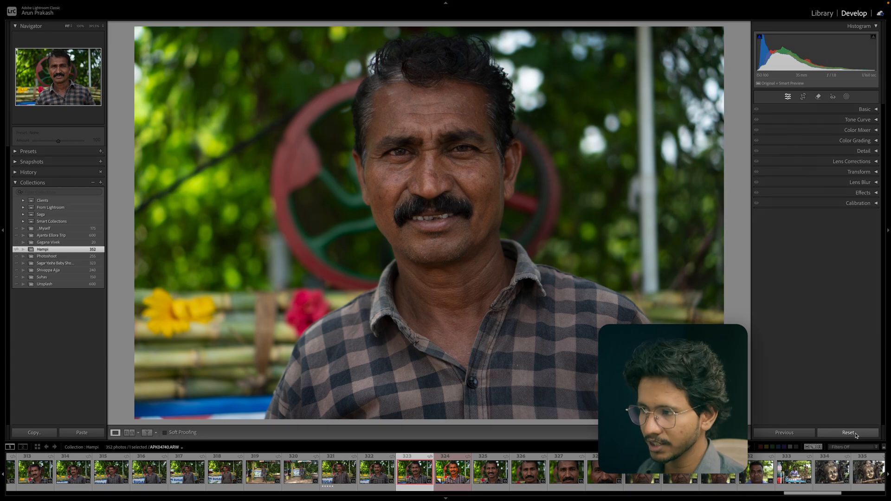
key("ctrl+z")
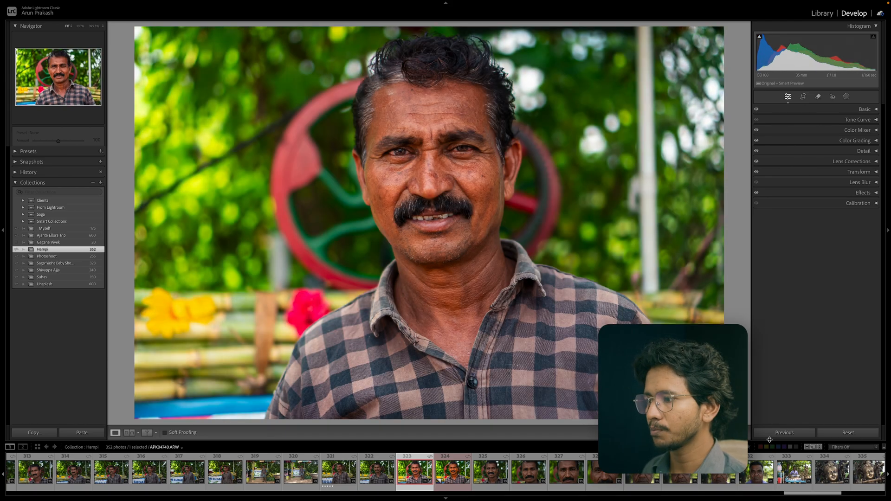
left_click(790, 434)
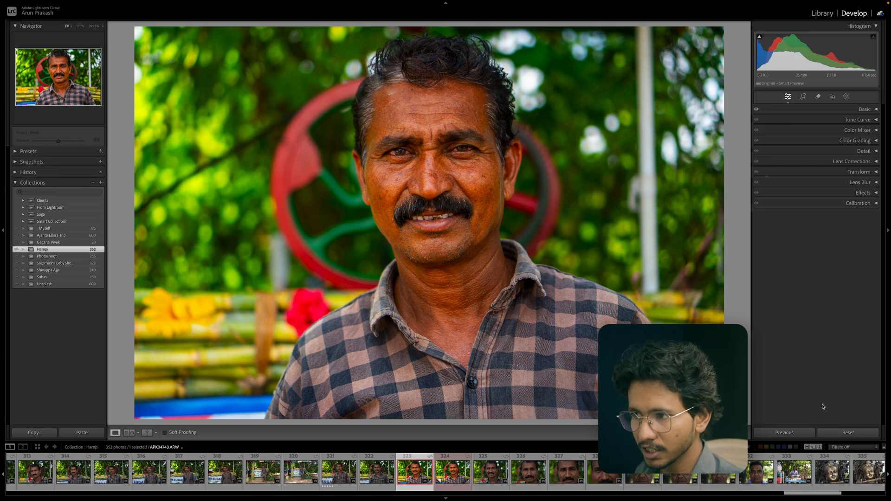
key("ctrl+z")
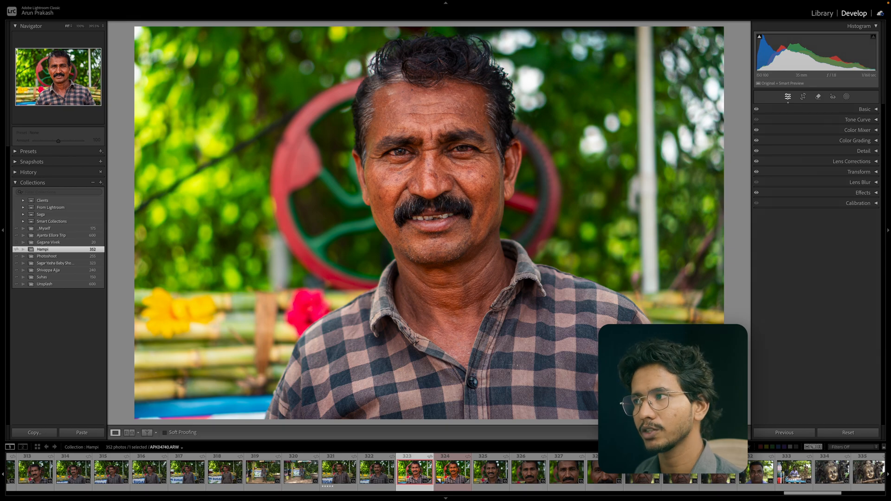
Open Crop & Straighten, toggle the aspect lock, and browse the aspect ratio presets.
left_click(803, 97)
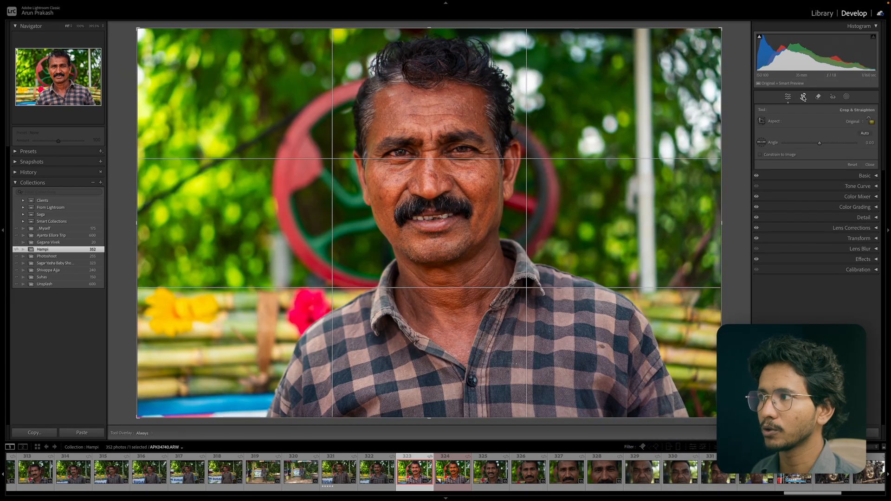
left_click(872, 123)
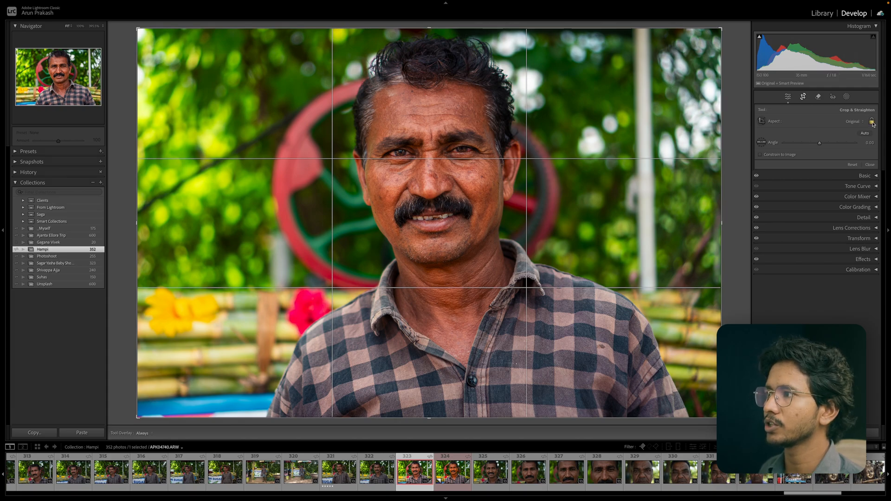
left_click(854, 122)
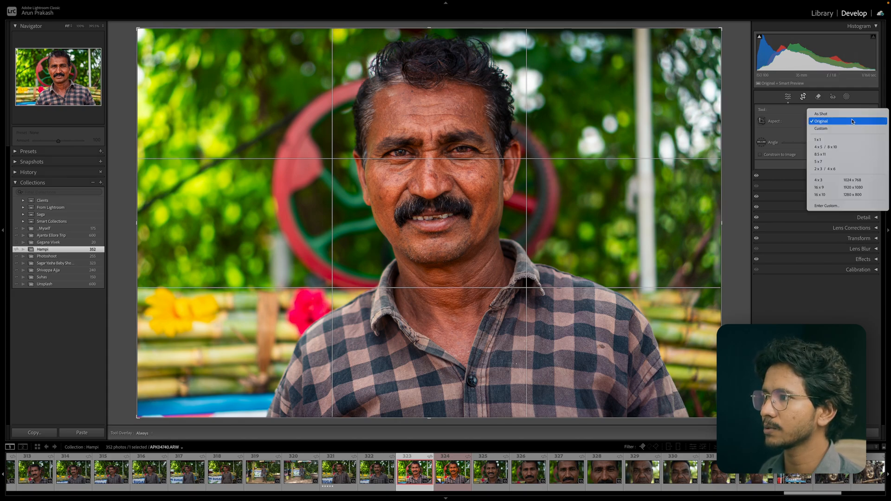
left_click(798, 120)
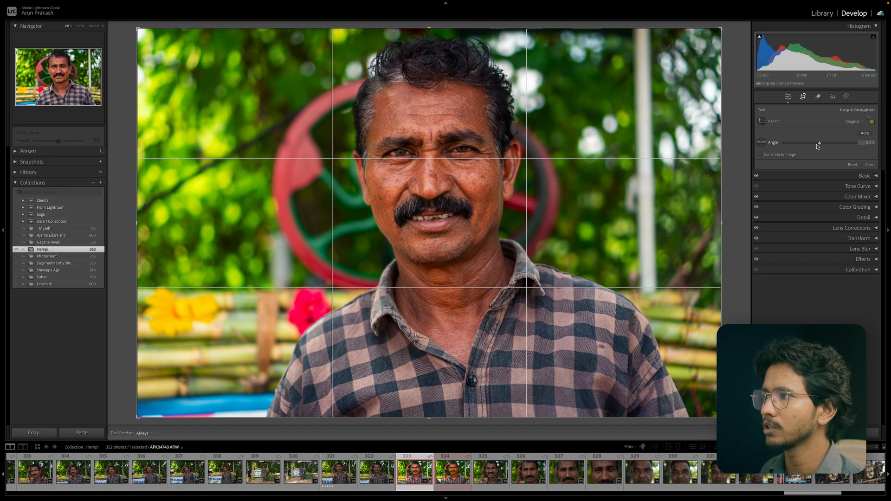
Enable Constrain to Image and straighten the photo to an angle of about 0.54.
left_click_drag(819, 144, 821, 144)
key("super+z")
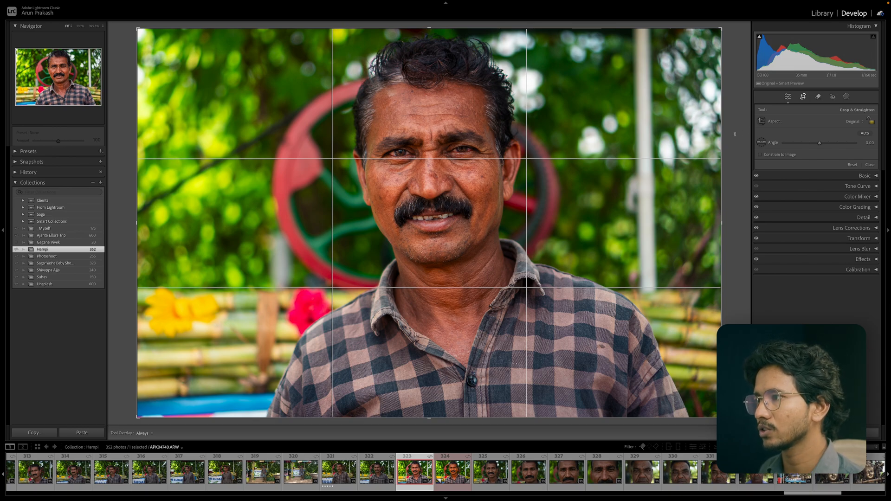
left_click(761, 155)
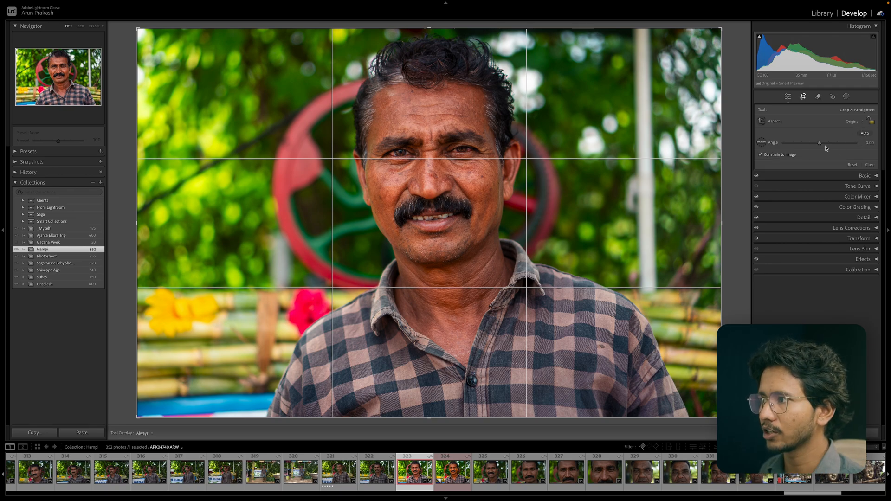
left_click_drag(820, 143, 822, 143)
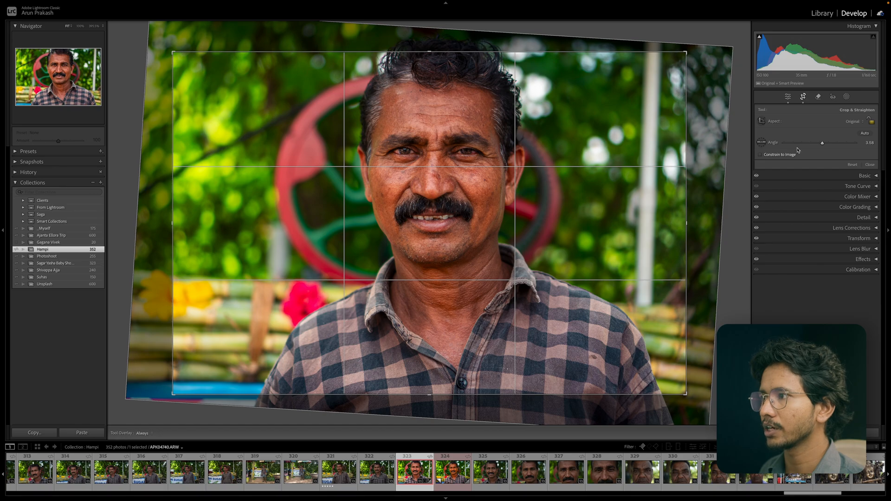
Reset the crop and straighten the photo again to an angle of about 1.20.
left_click(853, 165)
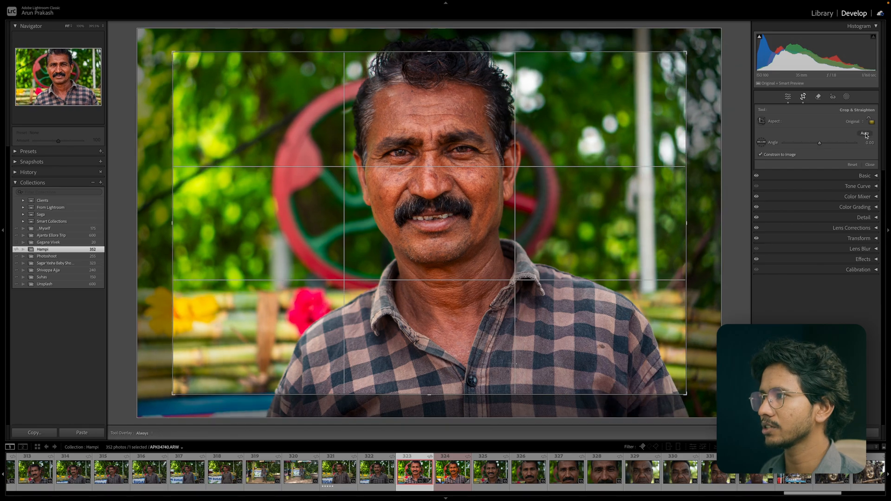
left_click(853, 165)
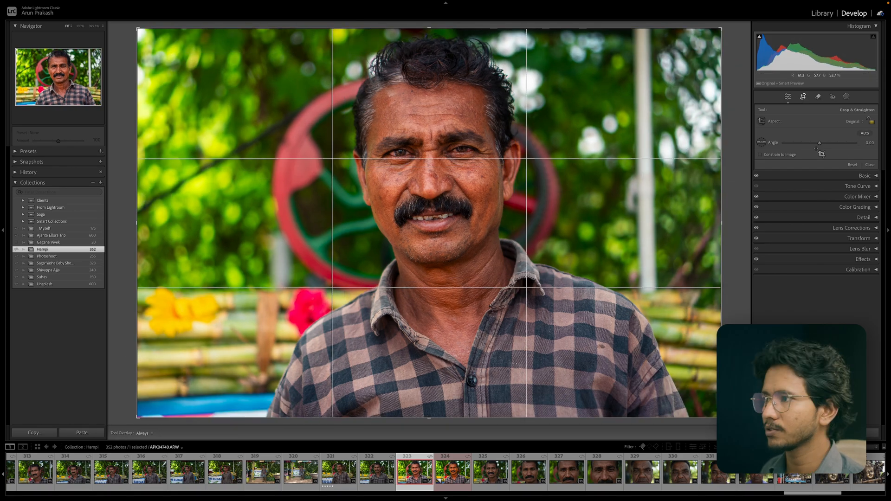
left_click_drag(820, 144, 822, 145)
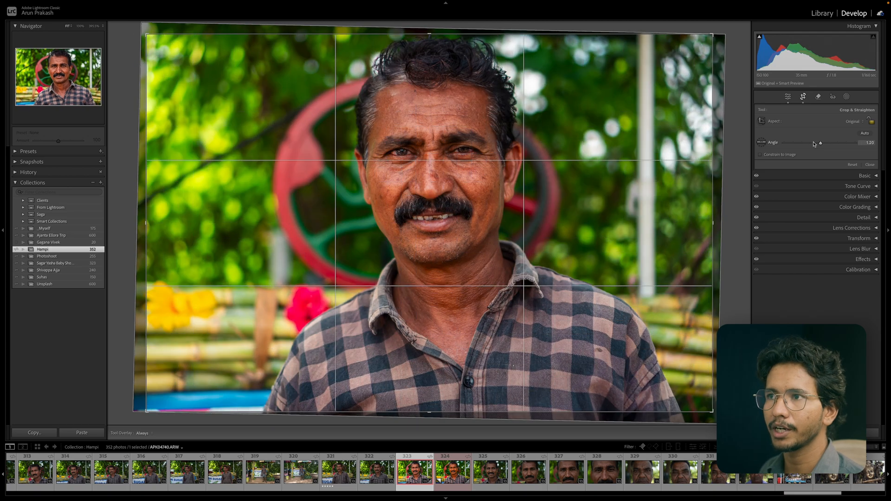
Open the Remove tool in Heal mode and zoom in on the man's face.
left_click(819, 97)
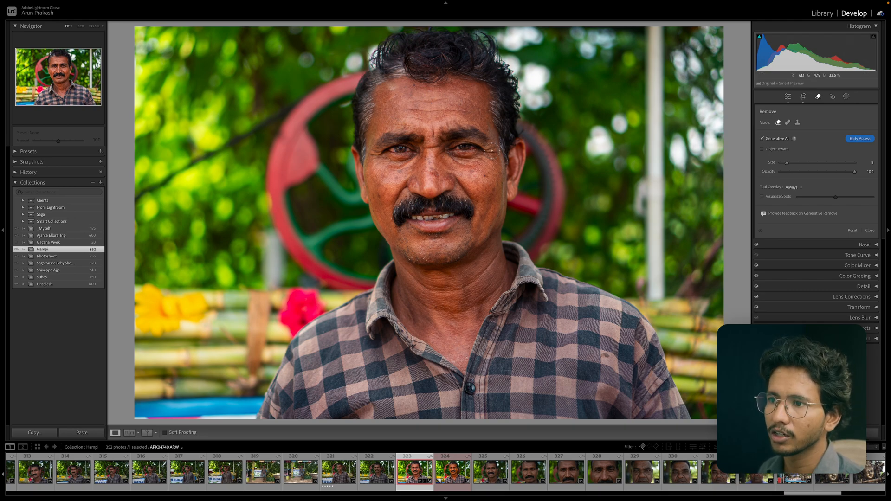
left_click(788, 122)
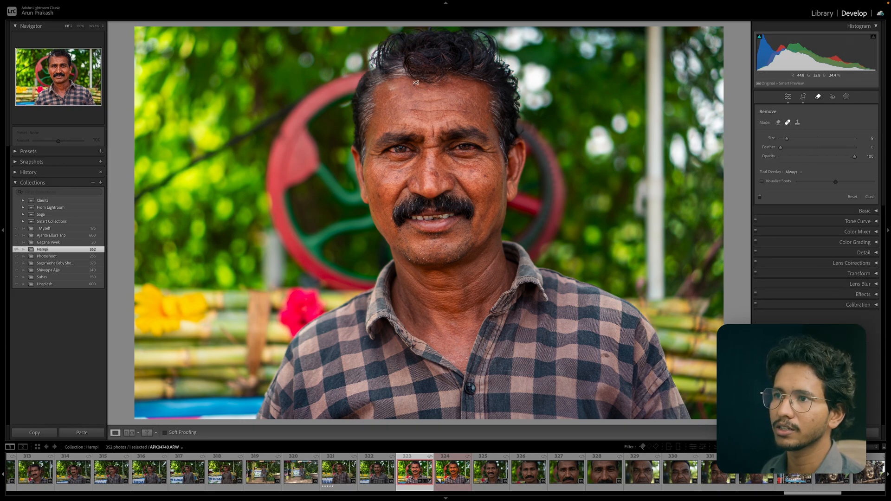
scroll(414, 82, "down", 5)
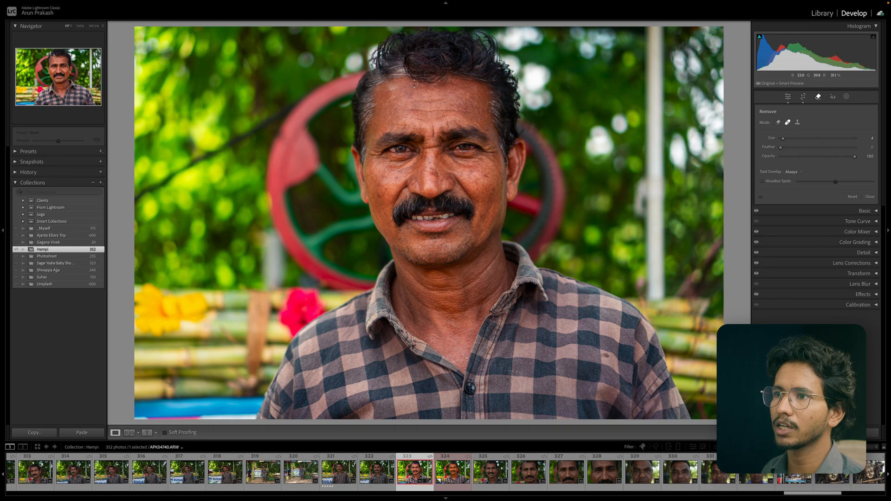
scroll(414, 85, "down", 3)
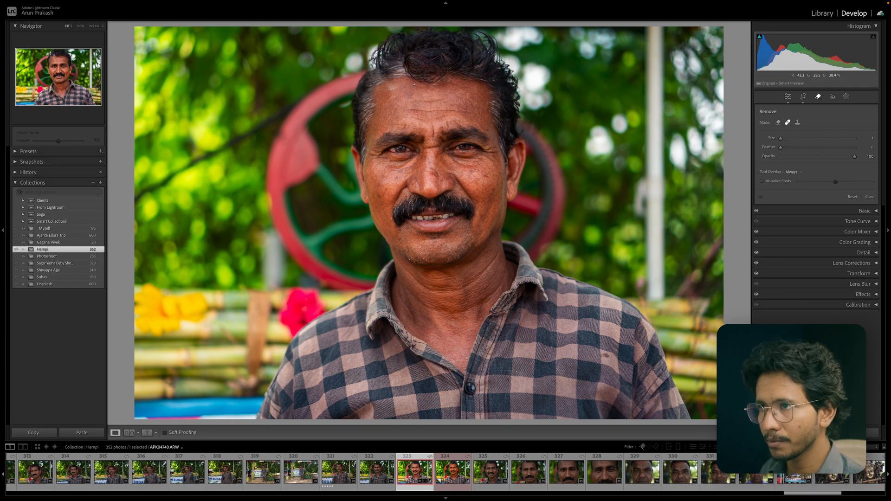
key("super+equal")
left_click_drag(438, 86, 440, 147)
key("super+equal")
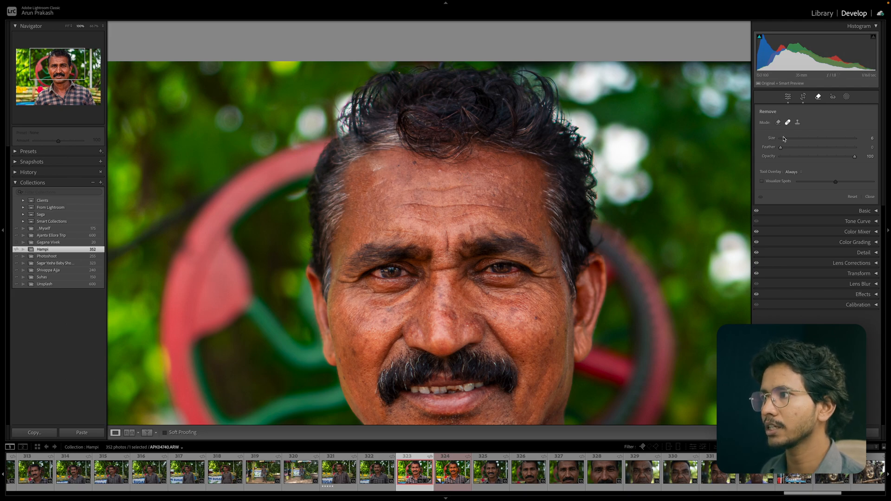
Set the heal brush size to 5 and its feather to 67.
mouse_move(785, 138)
left_mouse_down()
mouse_move(789, 149)
mouse_move(839, 149)
mouse_move(787, 139)
left_mouse_up()
mouse_move(854, 157)
left_mouse_down()
mouse_move(807, 157)
mouse_move(865, 158)
left_mouse_up()
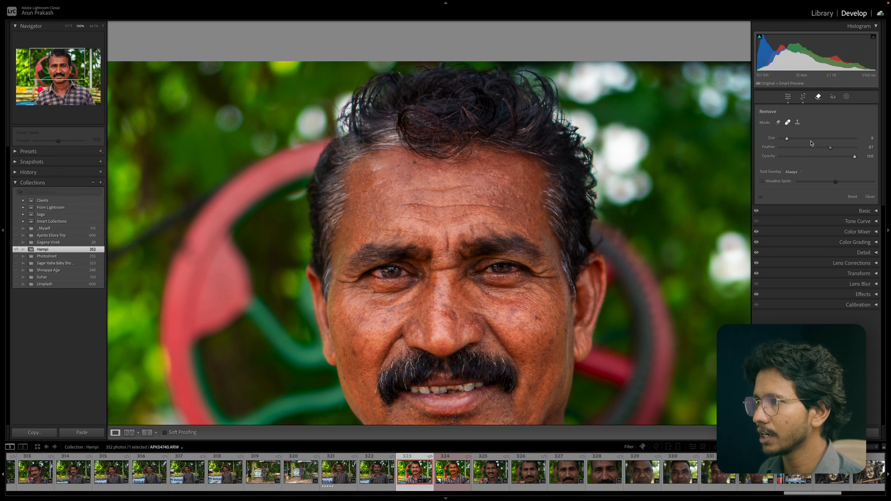
left_click_drag(787, 138, 783, 140)
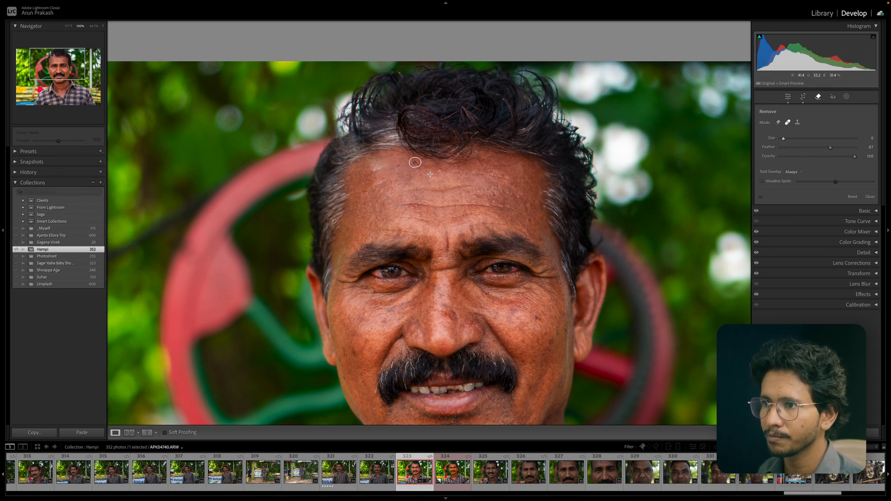
Heal three blemishes on the man's forehead.
left_click(416, 162)
left_click(441, 171)
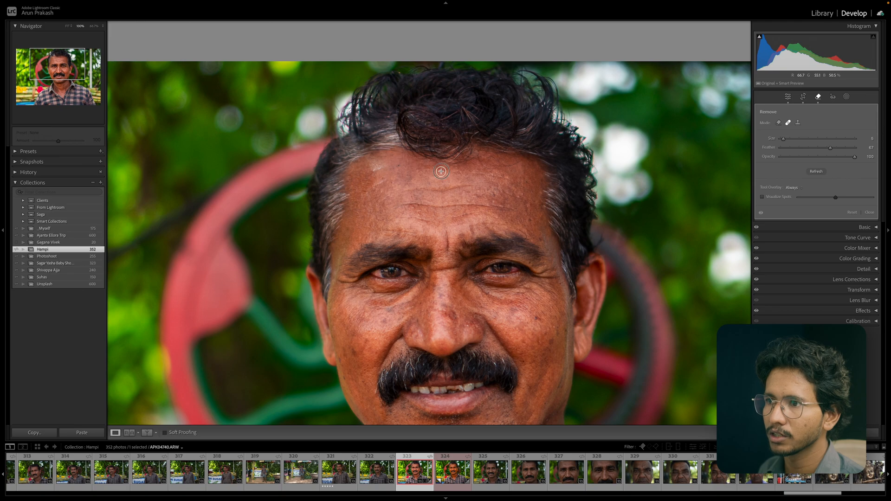
left_click(521, 195)
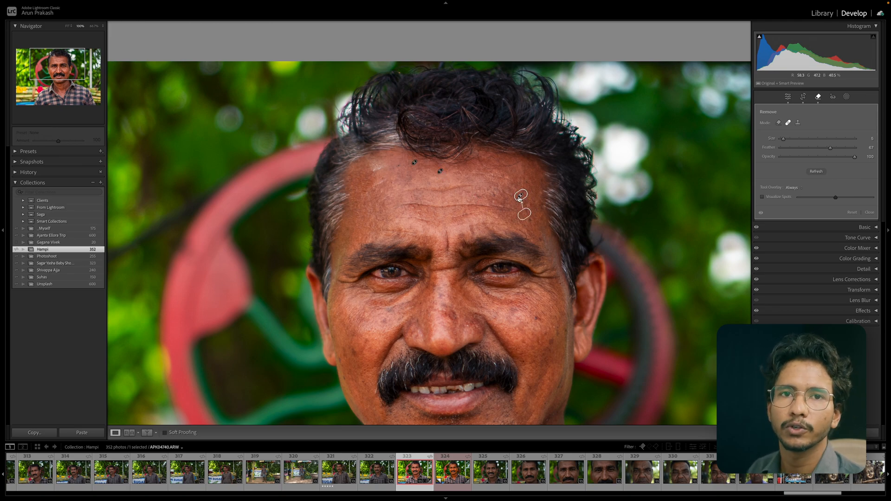
Switch the Remove tool to Clone mode and back to Heal, then close the tool.
left_click(798, 123)
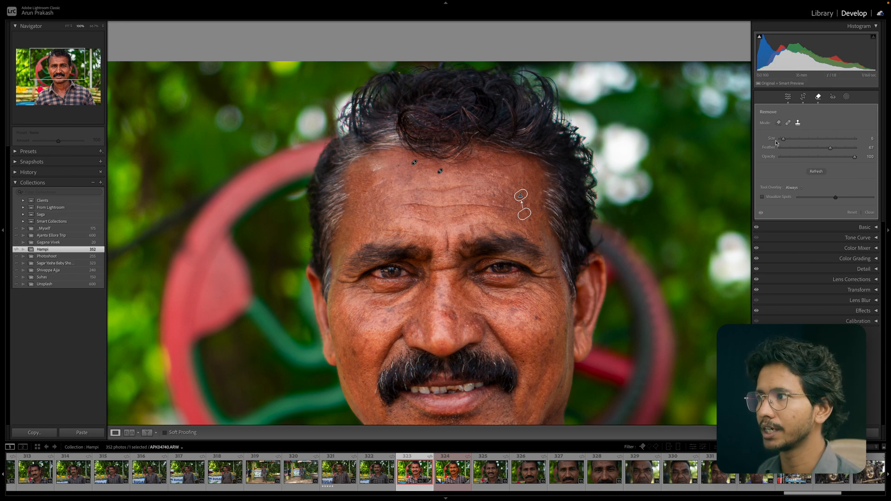
left_click(788, 123)
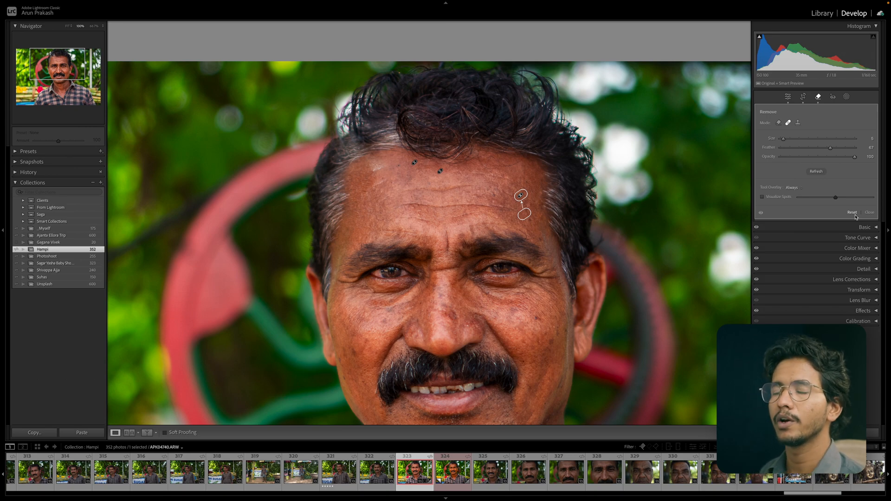
left_click(819, 99)
Try Red Eye Correction on both eyes, reset the correction and close the tool.
left_click(833, 97)
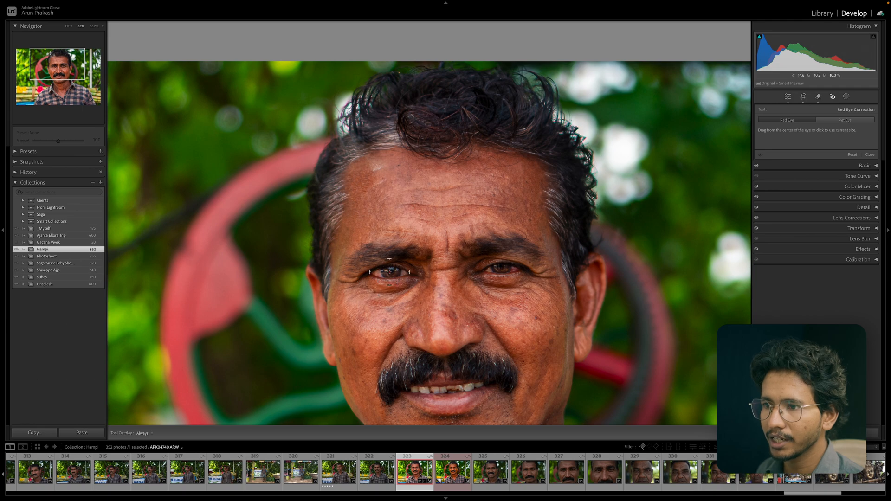
left_click(504, 269)
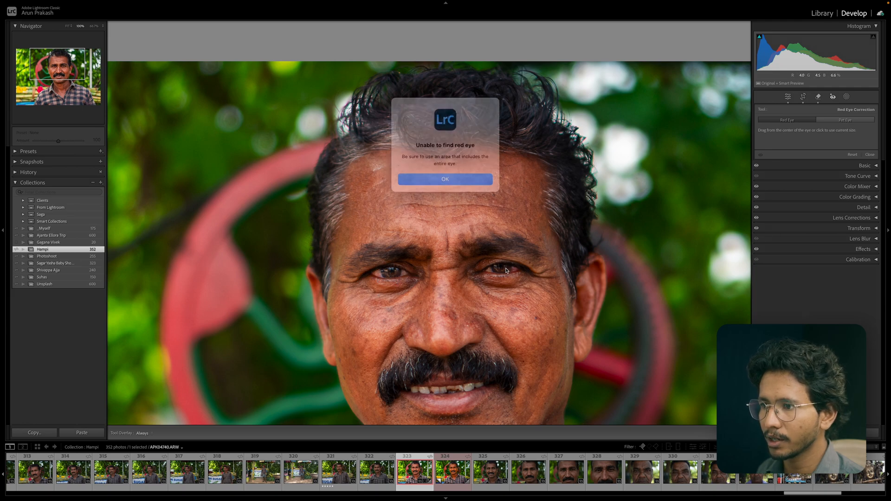
left_click(462, 174)
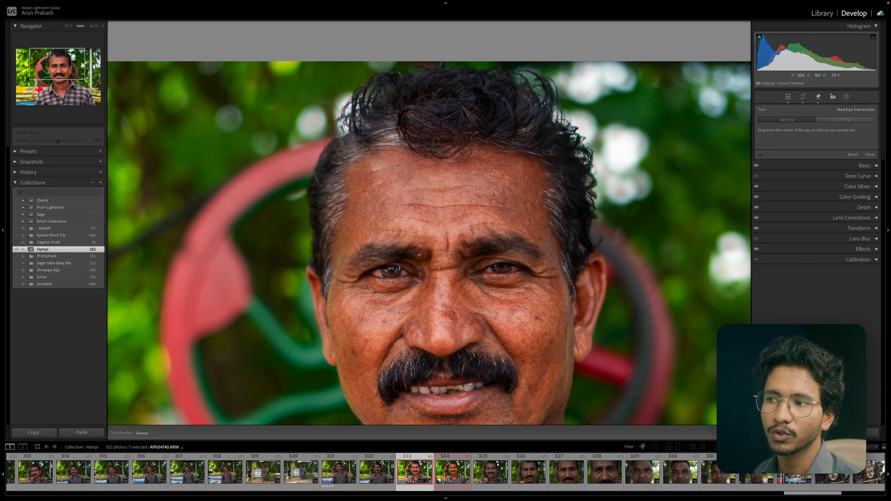
left_click(388, 271)
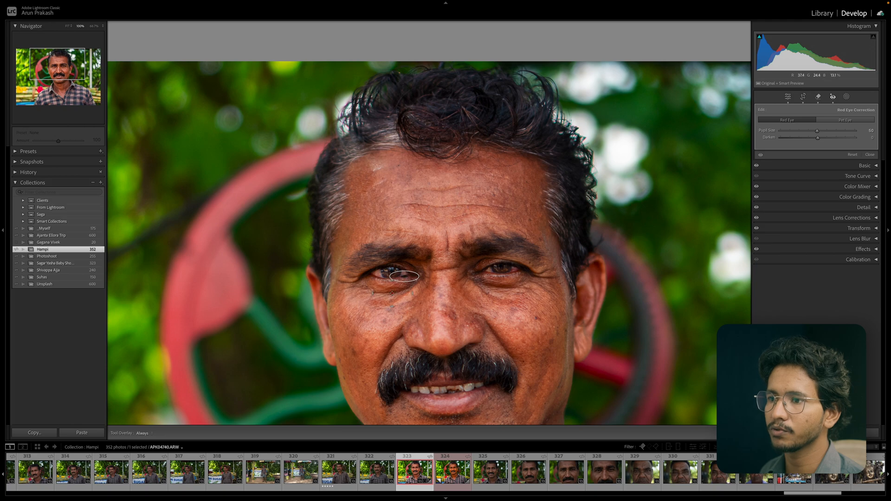
left_click_drag(406, 276, 390, 273)
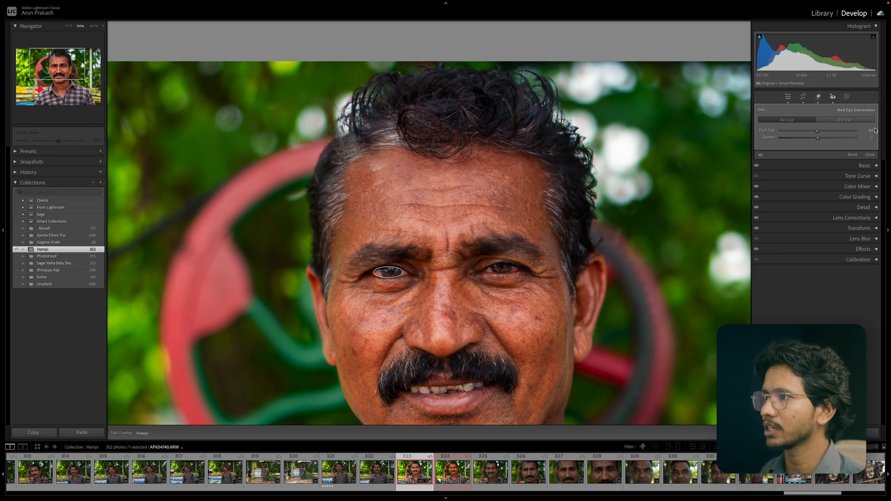
left_click(853, 155)
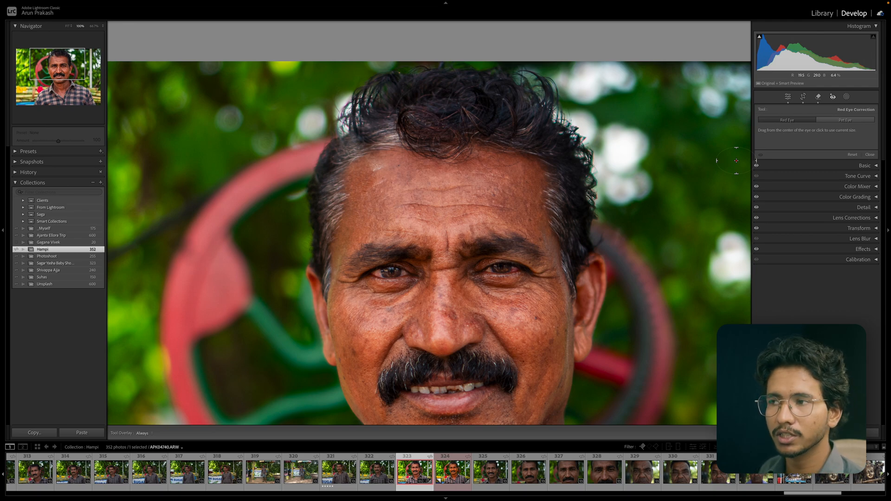
left_click(833, 96)
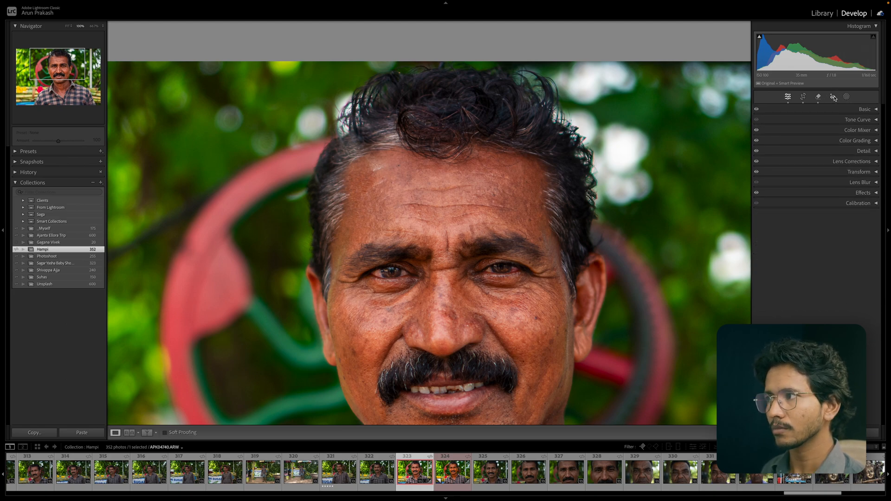
Open Masking and create a Sky mask.
left_click(847, 97)
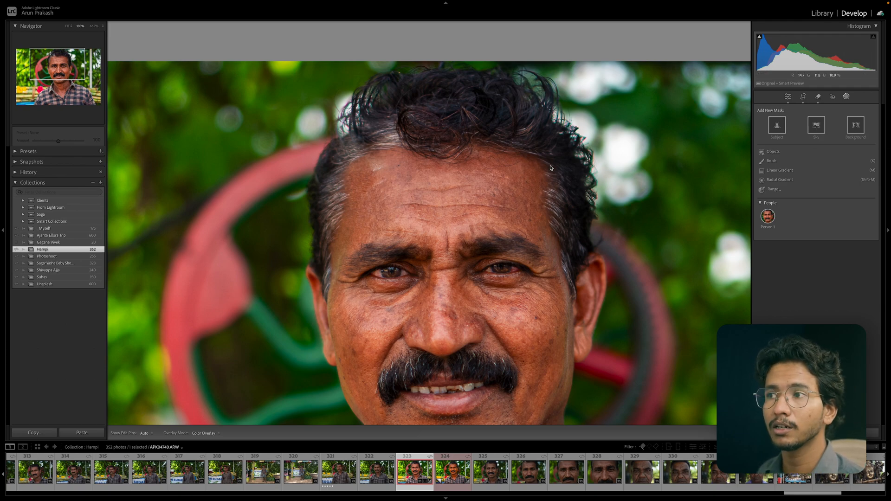
left_click(500, 164)
left_click(816, 127)
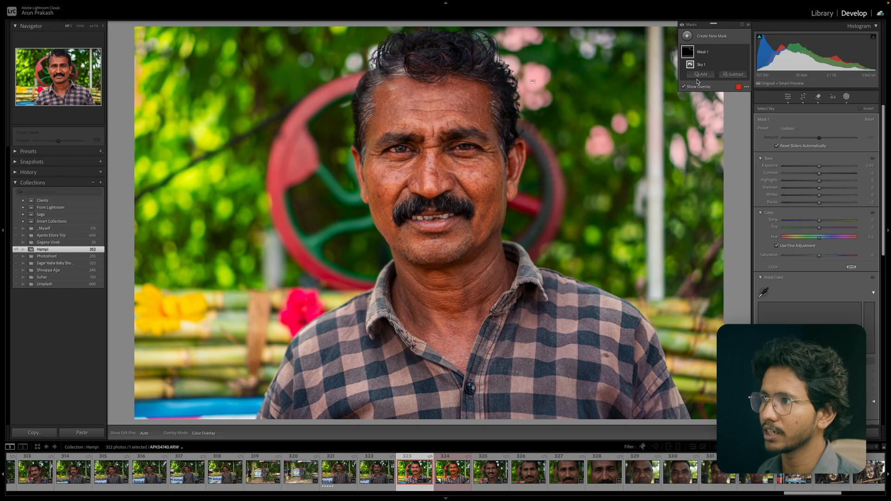
Toggle the mask overlay and try lowering the sky mask's exposure, resetting it.
left_click(684, 87)
left_click(684, 86)
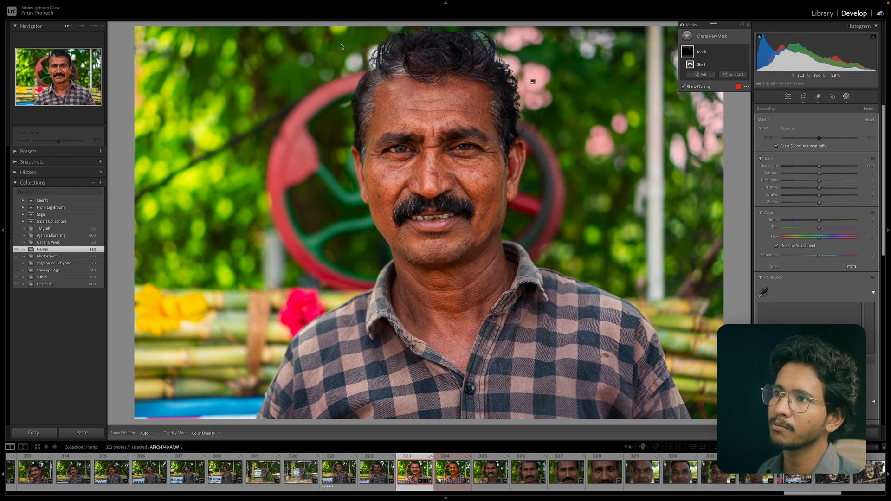
left_click(684, 87)
mouse_move(819, 166)
left_mouse_down()
mouse_move(797, 169)
mouse_move(805, 167)
left_mouse_up()
double_click(805, 167)
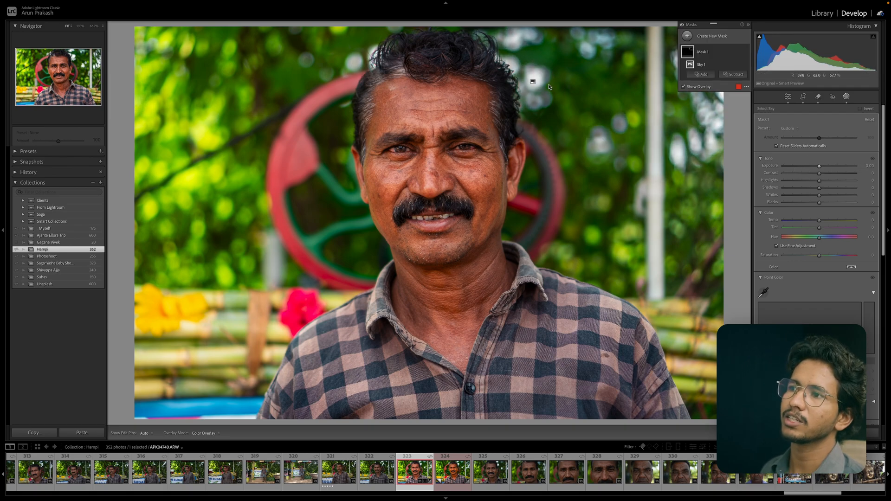
key("o")
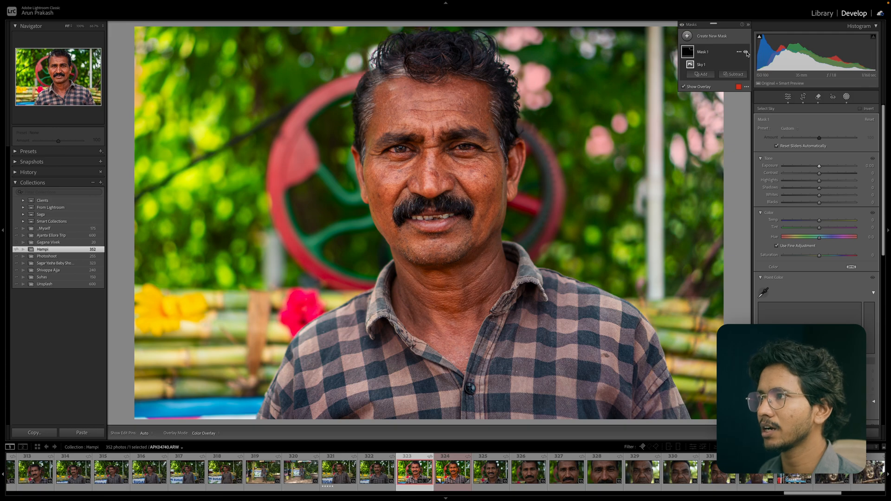
Delete all masks.
left_click(746, 53)
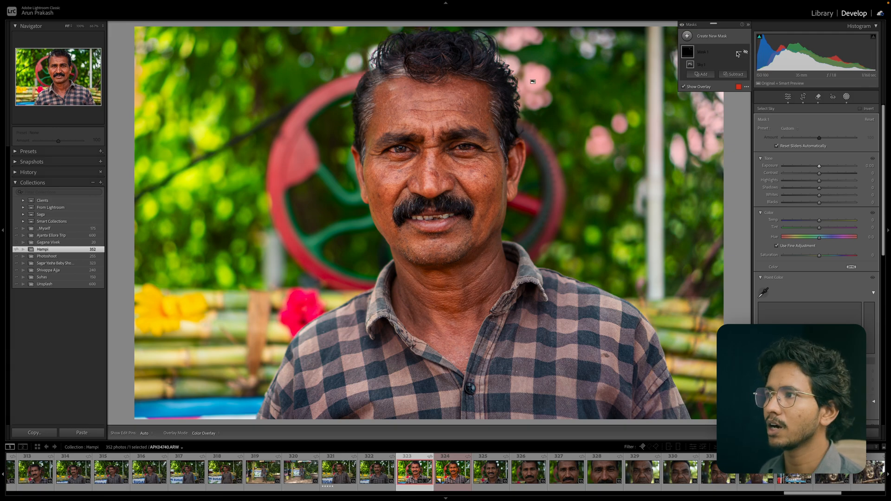
left_click(739, 52)
left_click(750, 106)
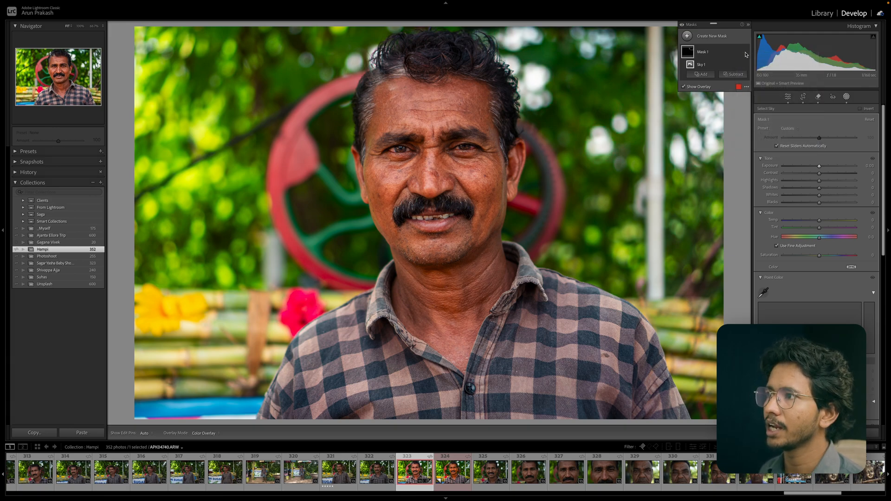
left_click(739, 52)
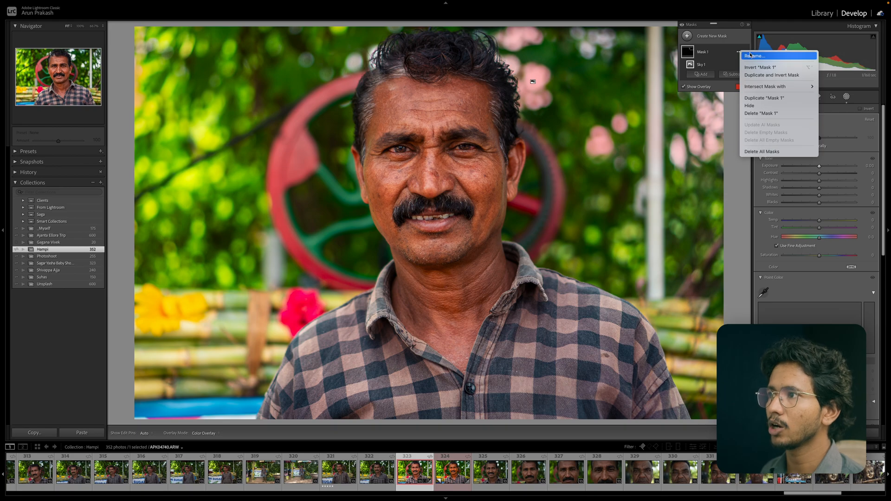
left_click(727, 52)
left_click(737, 50)
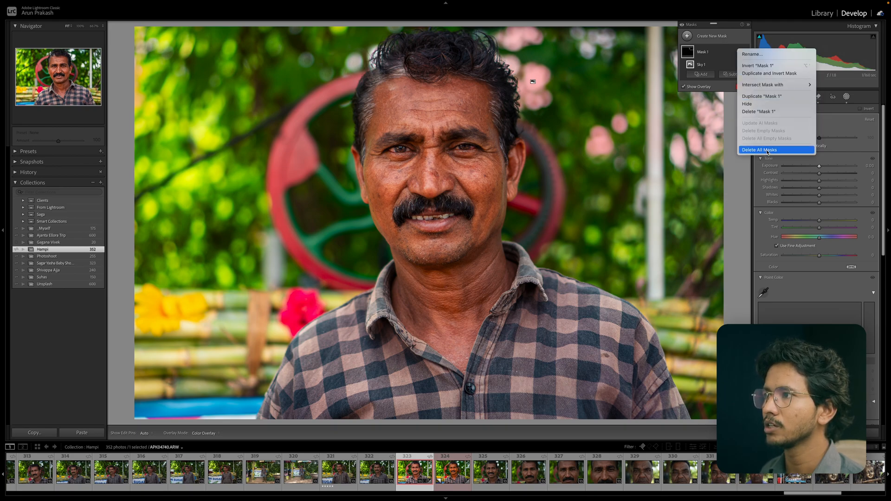
left_click(767, 150)
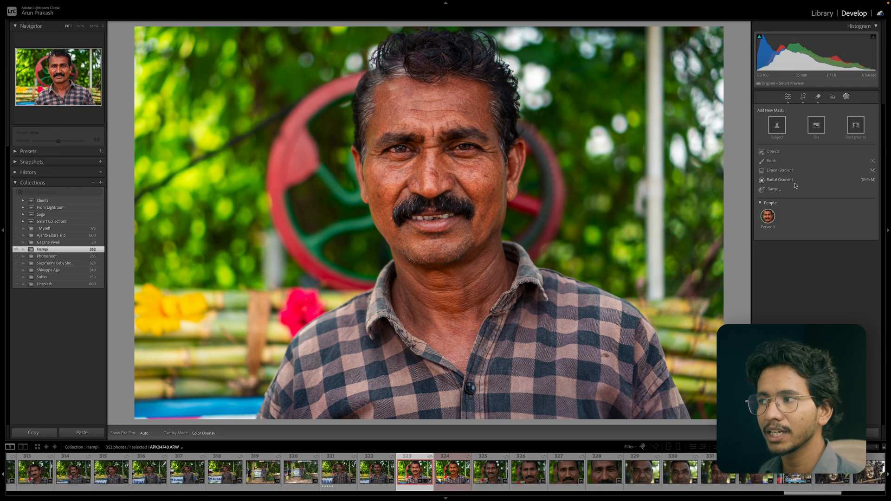
Create a Color Range mask sampled from the forehead skin and lower its Refine value with the overlay shown.
mouse_move(780, 192)
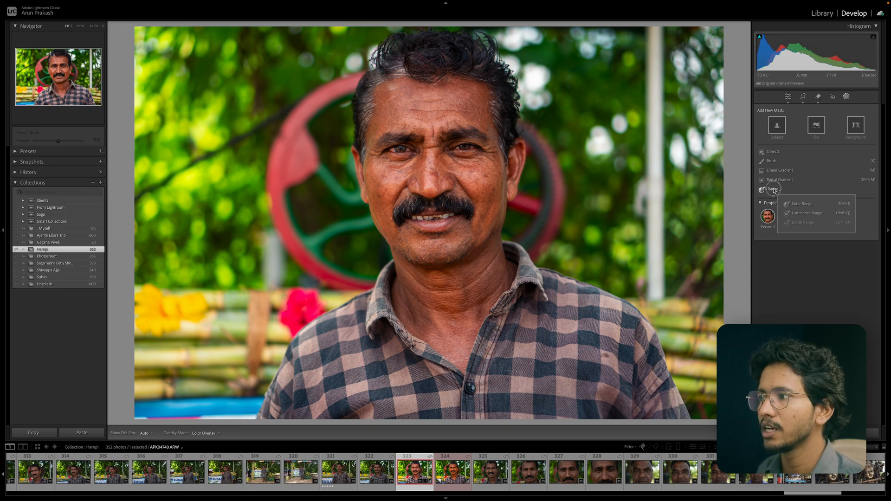
left_click(802, 203)
left_click_drag(397, 171, 495, 185)
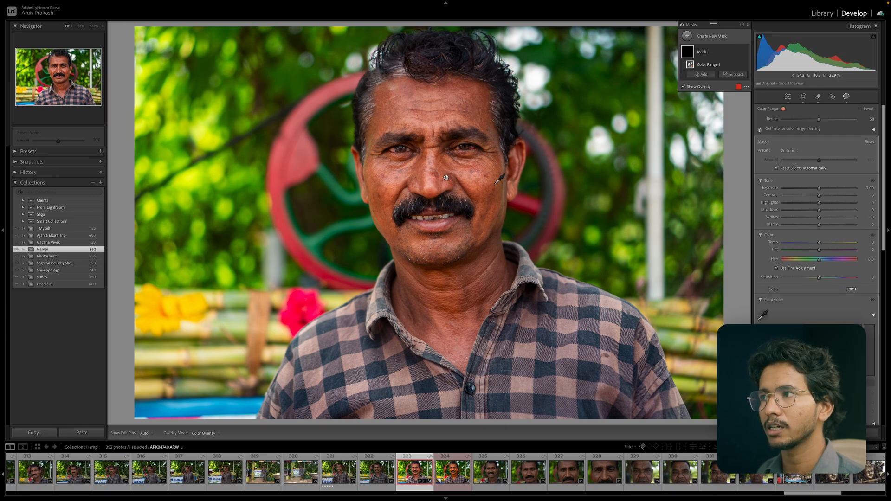
left_click(683, 87)
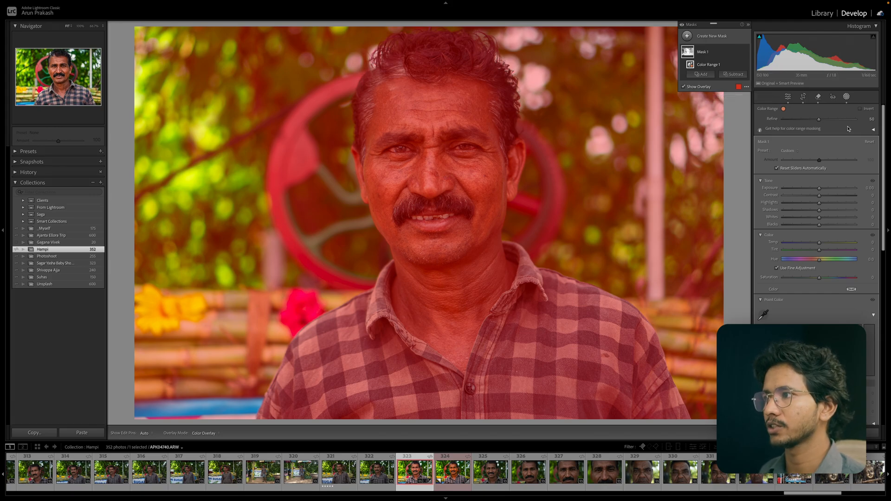
left_click_drag(818, 120, 781, 119)
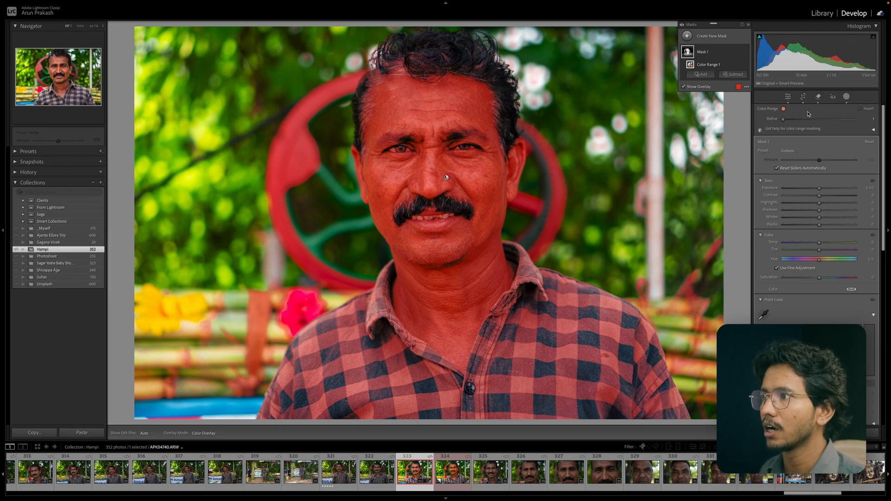
Try raising the color range mask's exposure and undo the change.
mouse_move(819, 189)
left_mouse_down()
mouse_move(801, 189)
mouse_move(831, 193)
mouse_move(822, 190)
left_mouse_up()
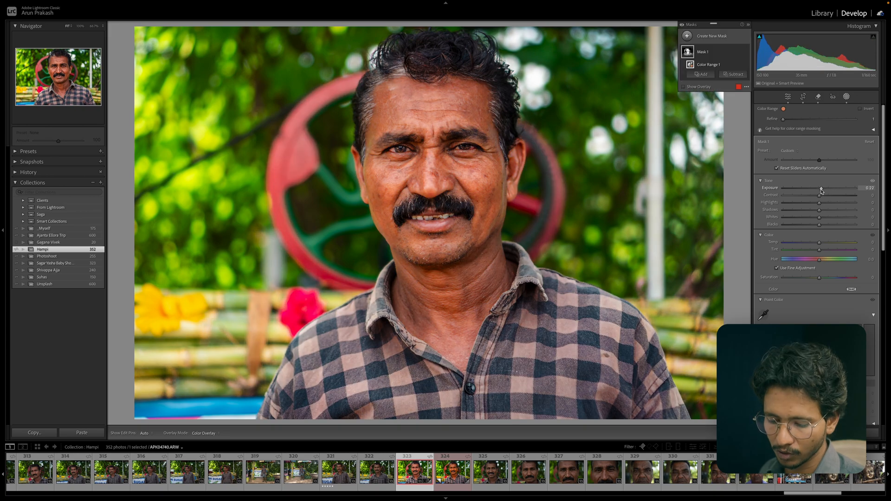
key("super+z")
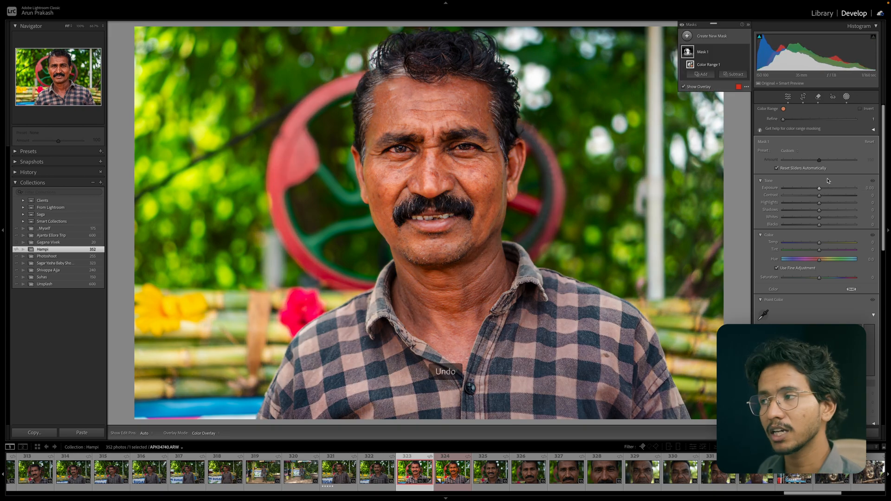
key("o")
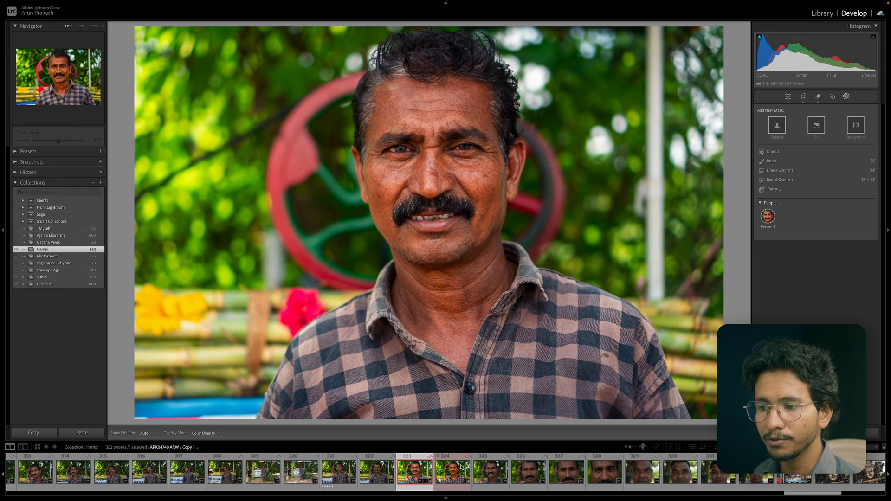
Select photos 321 to 323 in the filmstrip and synchronize photo 323's settings to the others with all settings checked.
left_click(431, 468)
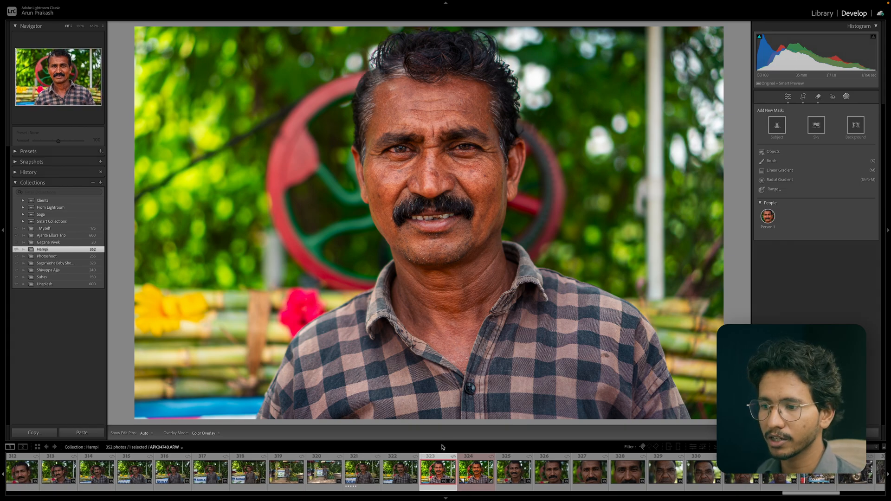
left_click_drag(442, 441, 445, 402)
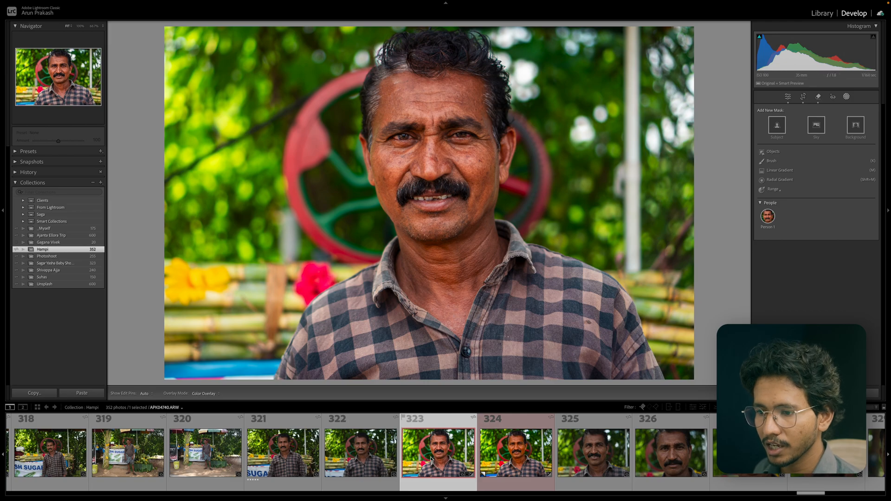
scroll(431, 459, "up", 1)
left_click(364, 461, "shift")
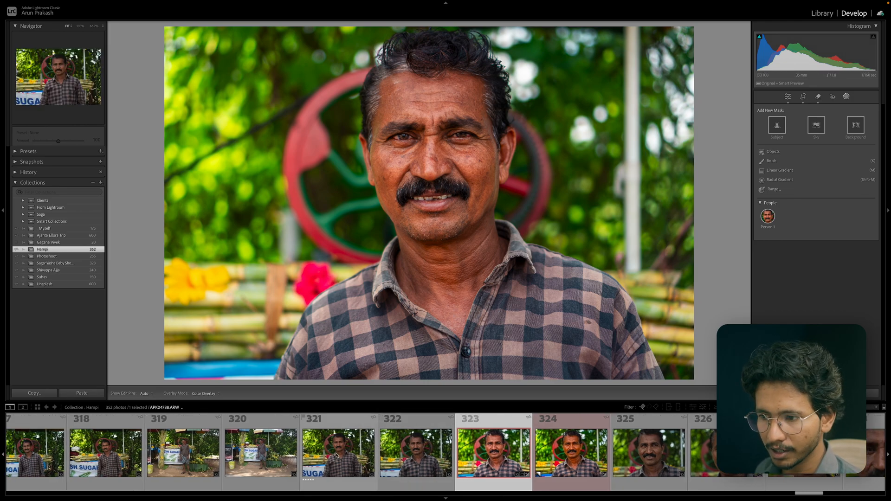
left_click(486, 435)
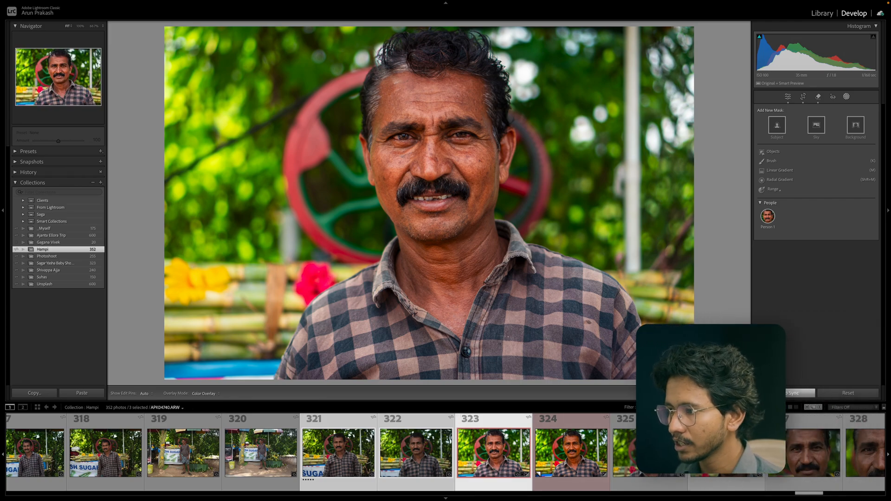
left_click(757, 394)
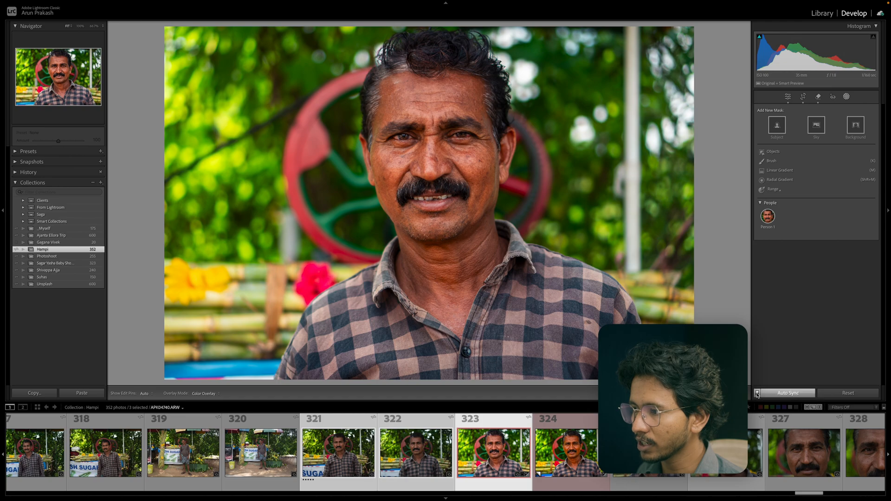
left_click(758, 394)
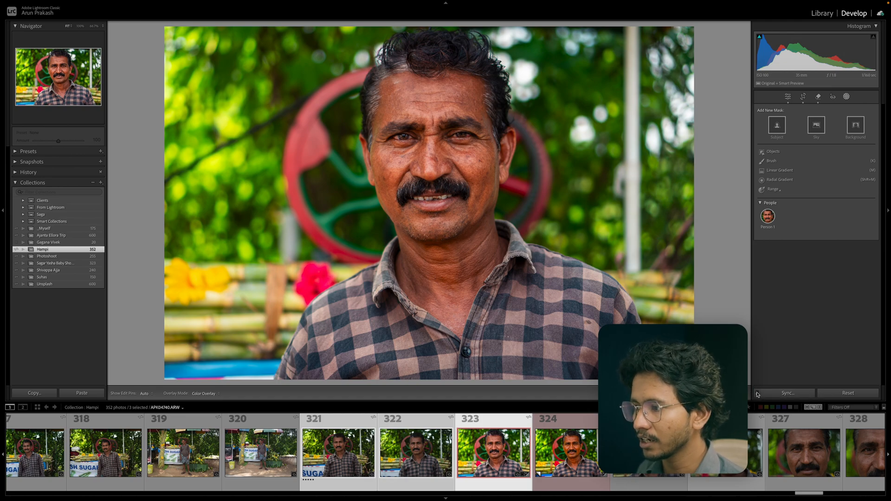
left_click(757, 394)
left_click(758, 394)
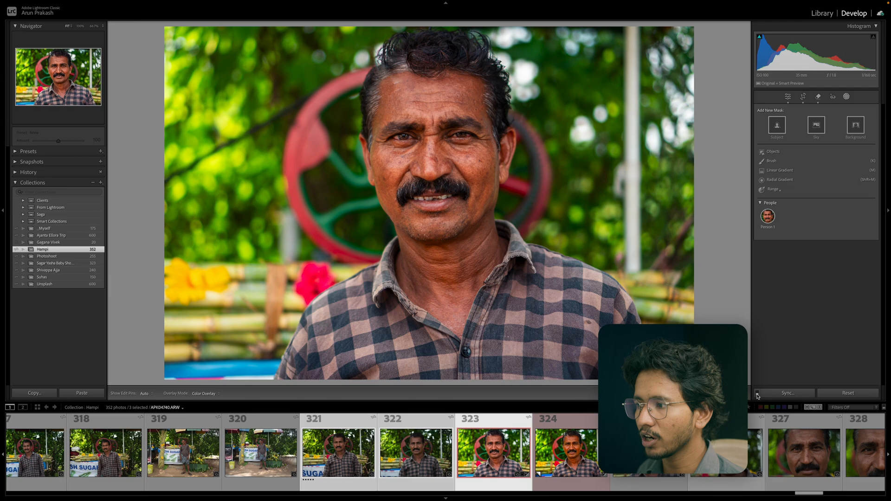
left_click(791, 395)
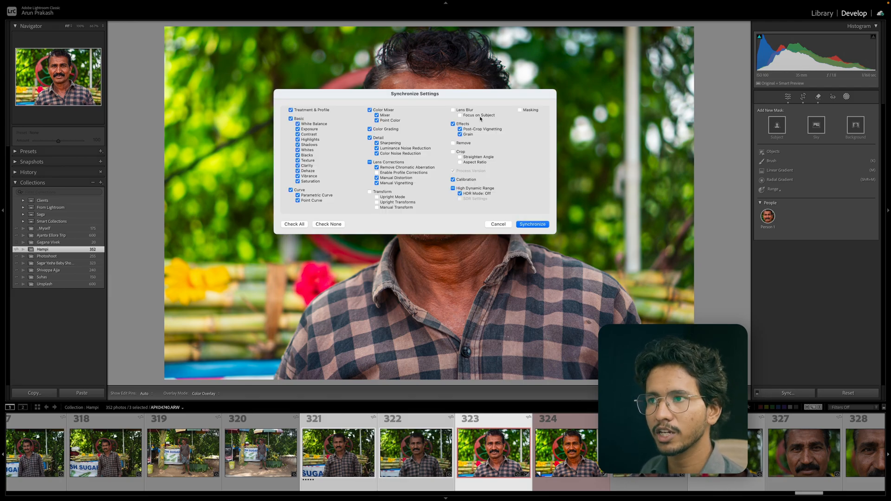
left_click(535, 225)
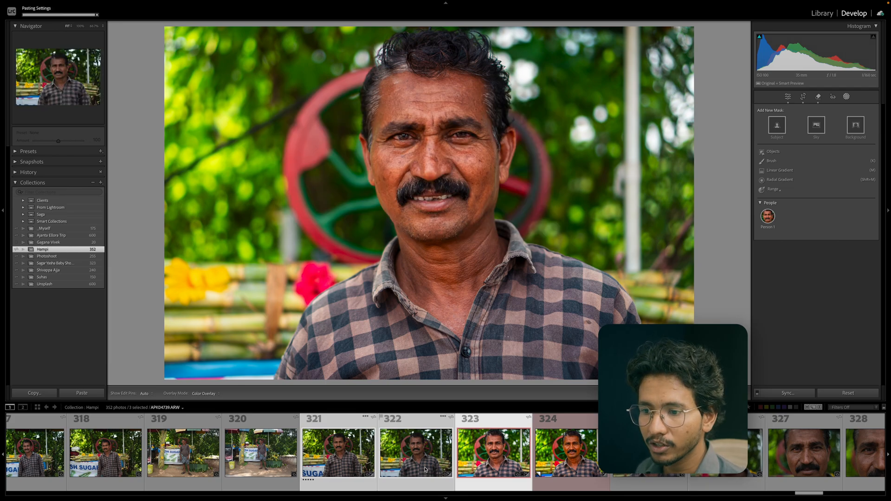
Browse the synced photos and set photo 321 as the reference photo.
left_click(425, 483)
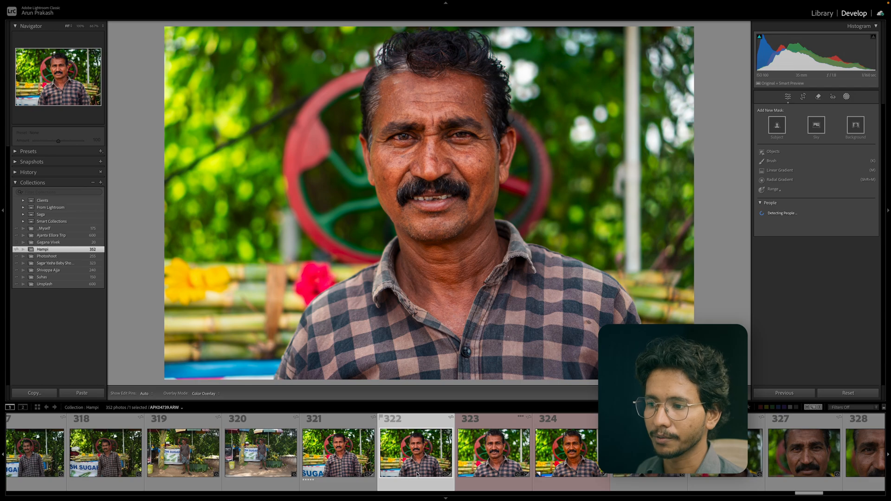
left_click(349, 461)
left_click(490, 460)
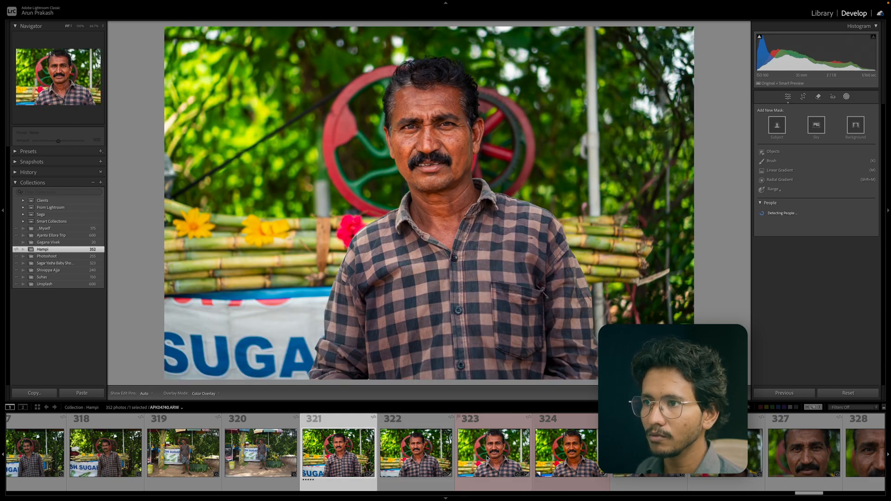
left_click(421, 451)
right_click(421, 451)
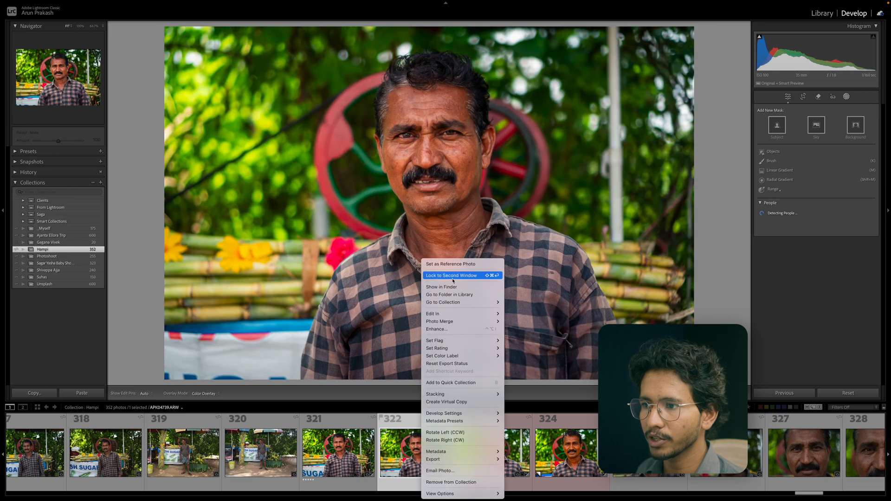
left_click(462, 277)
Compare photo 323 with the reference photo side by side in Reference View, zoomed in on the faces.
left_click(481, 442)
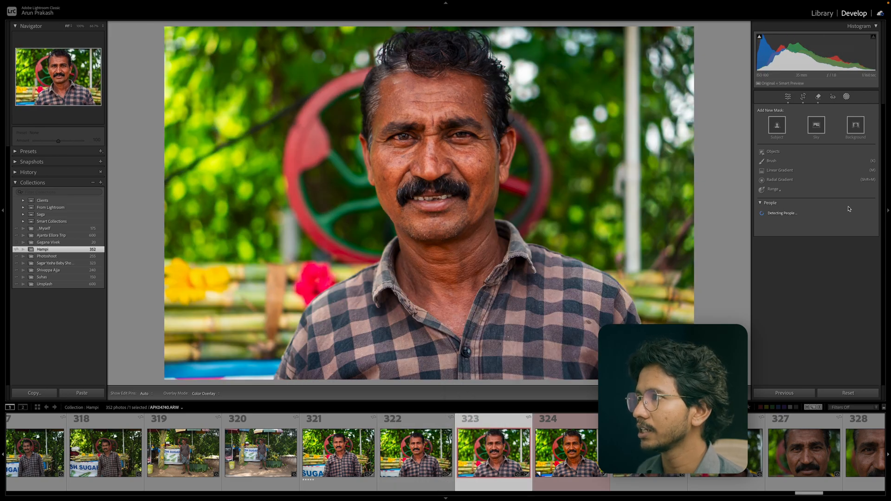
left_click(789, 97)
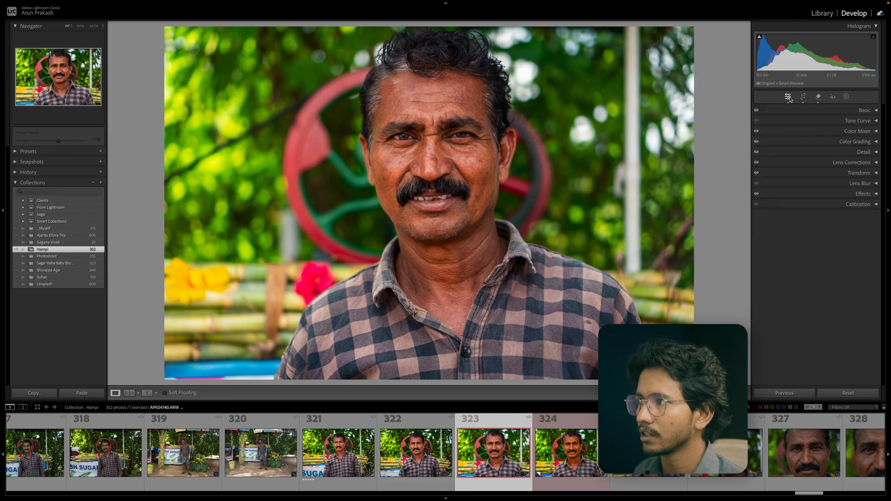
left_click(134, 394)
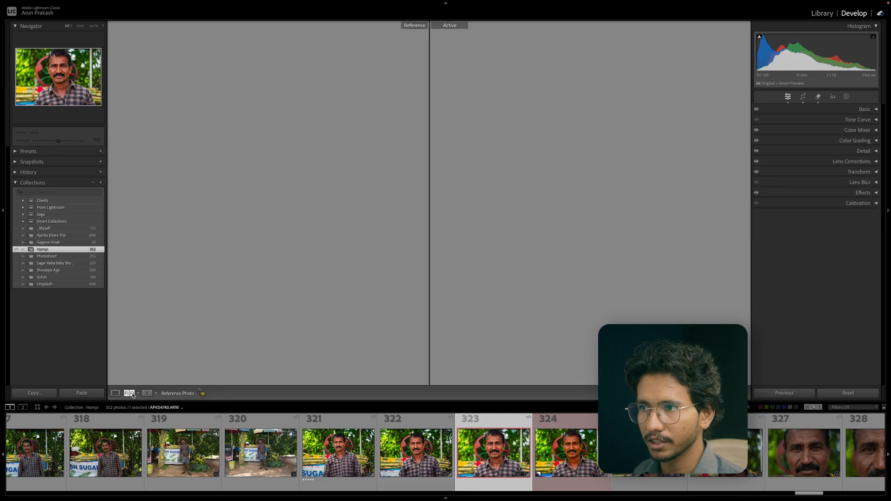
left_click(608, 161)
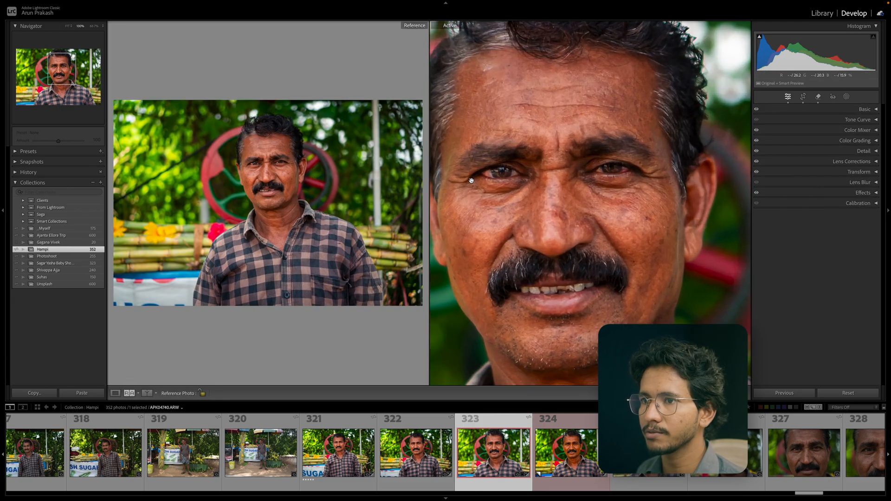
left_click(291, 168)
left_click_drag(279, 180, 422, 201)
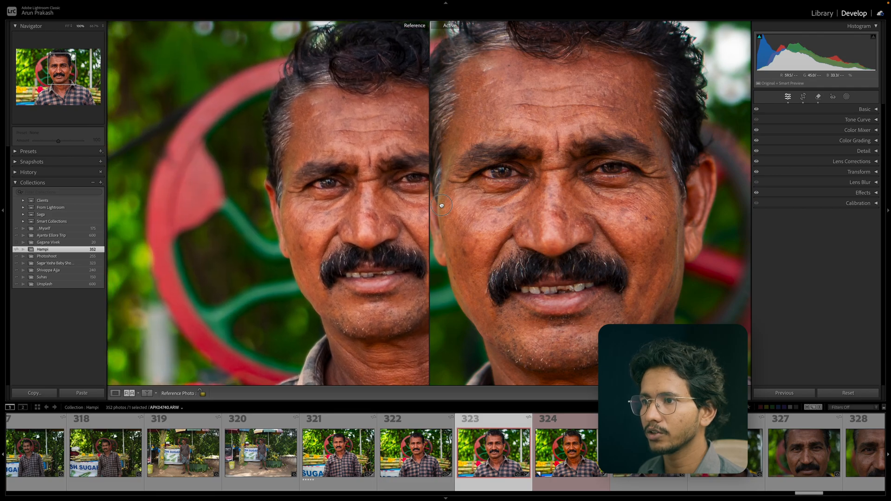
left_click(515, 209)
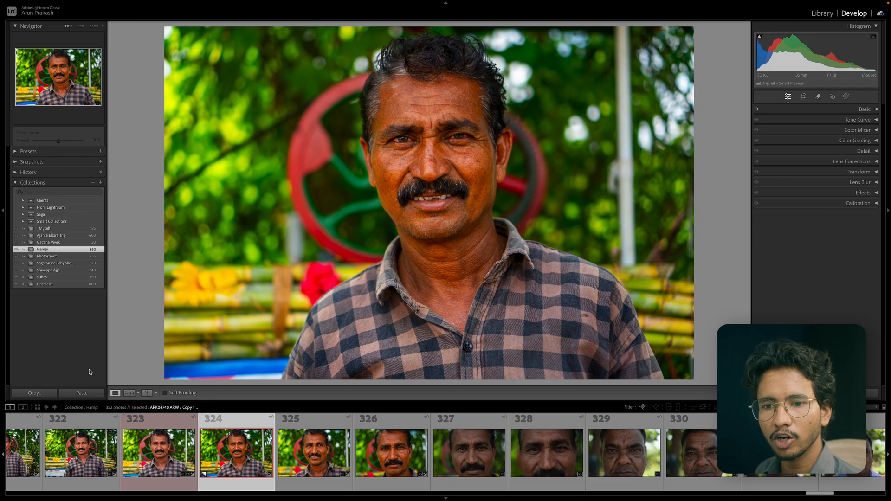
Copy all settings from the virtual copy of photo 324, paste them onto photo 327, and return to photo 323.
scroll(267, 446, "left", 1)
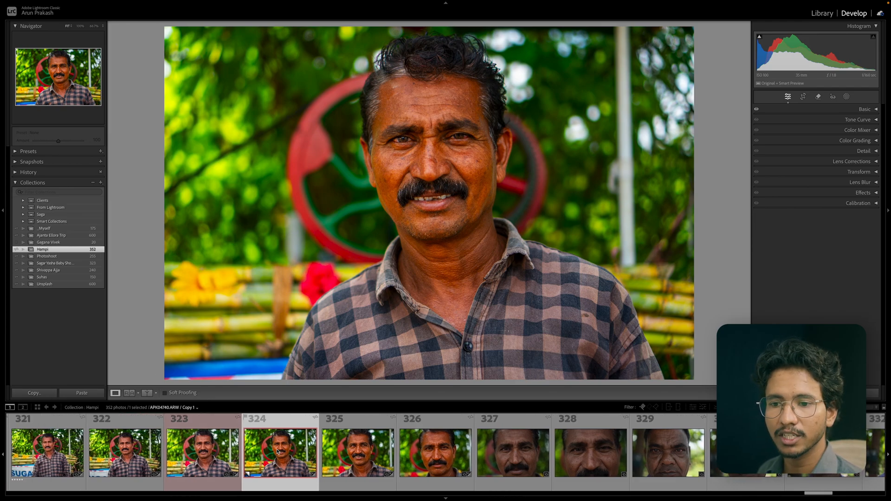
left_click(34, 393)
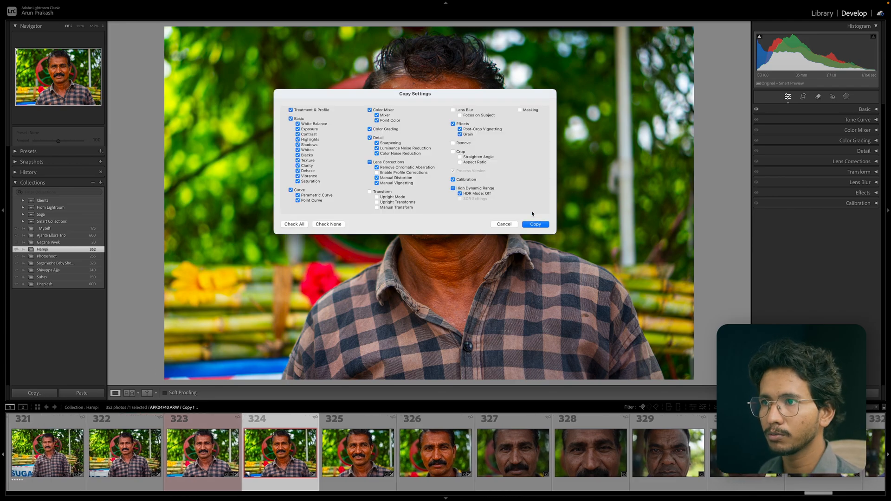
left_click(543, 225)
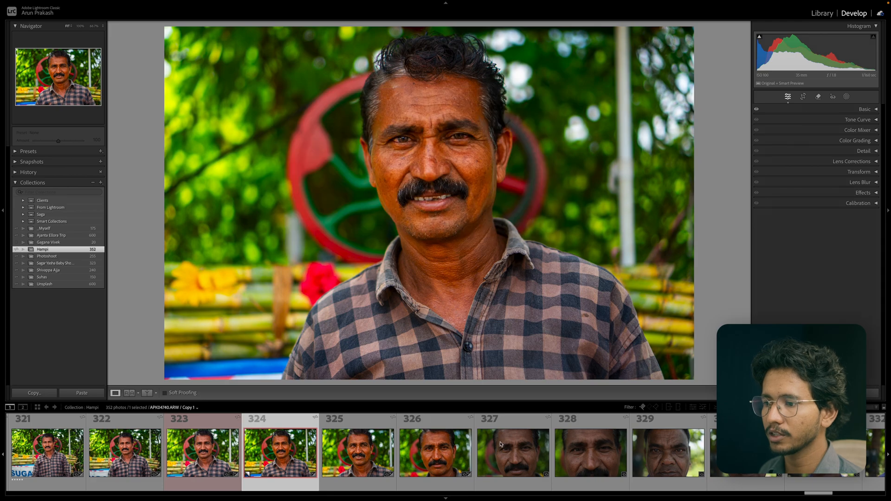
left_click(513, 442)
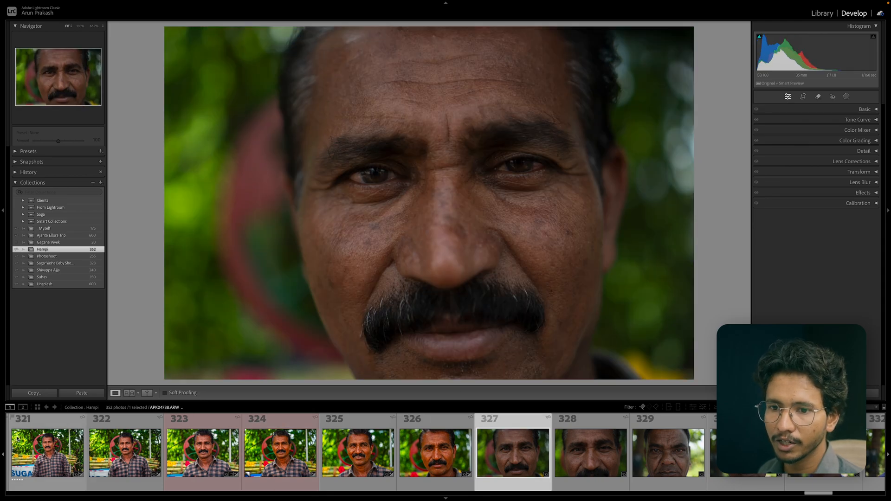
left_click(84, 393)
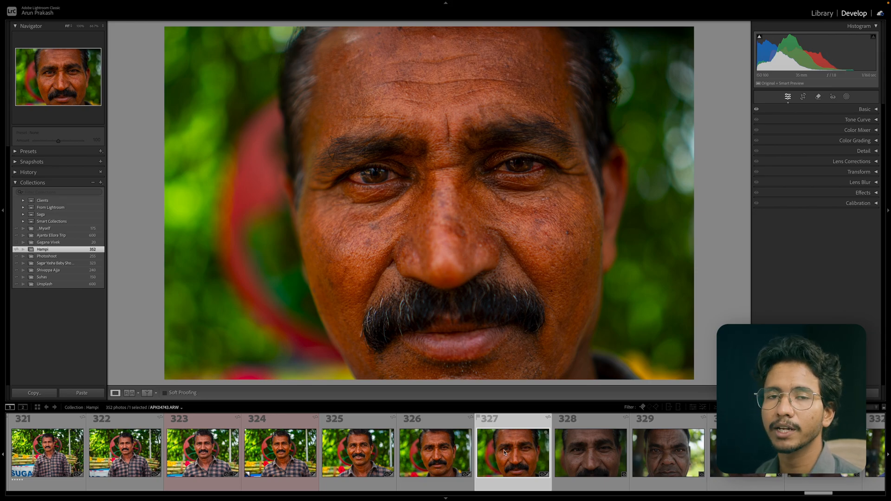
left_click(205, 455)
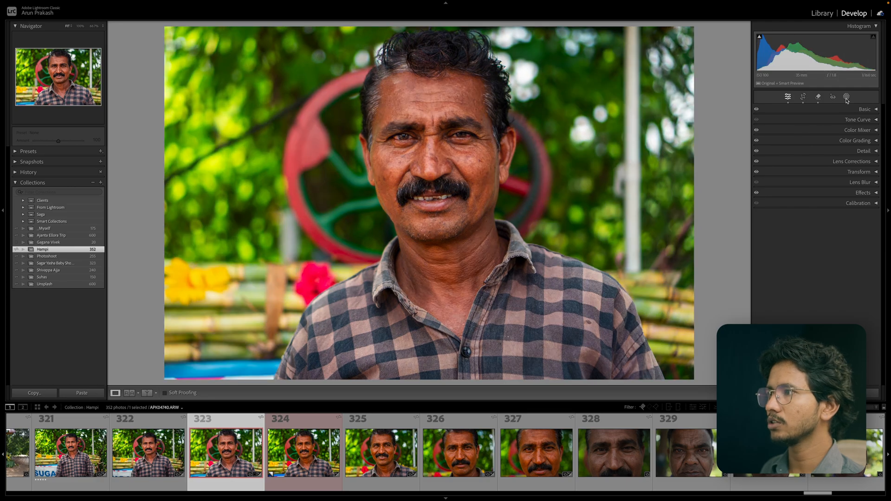